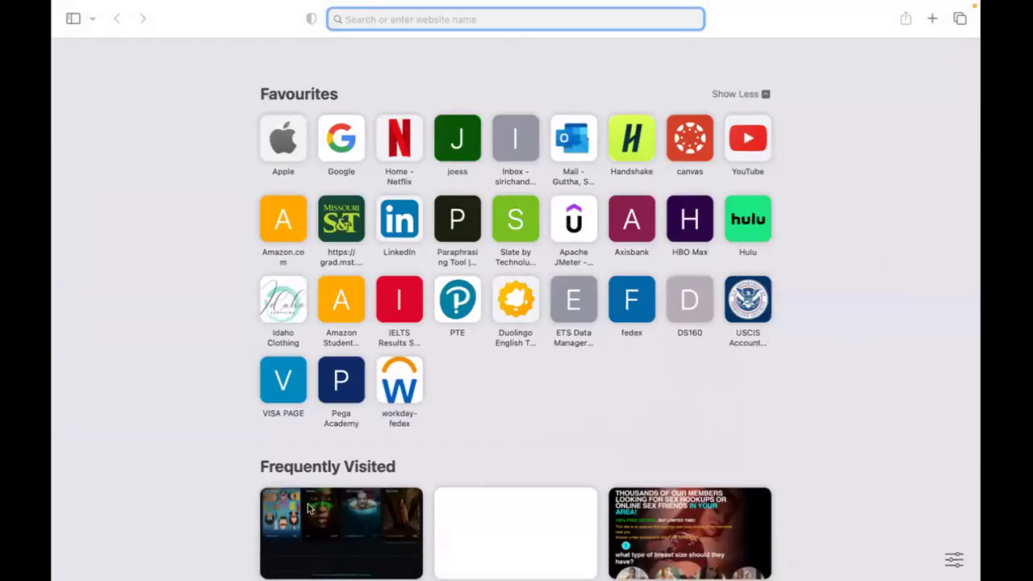
Copy the saved NeoLoad trial page link from the note in Notes.
mouse_move(476, 565)
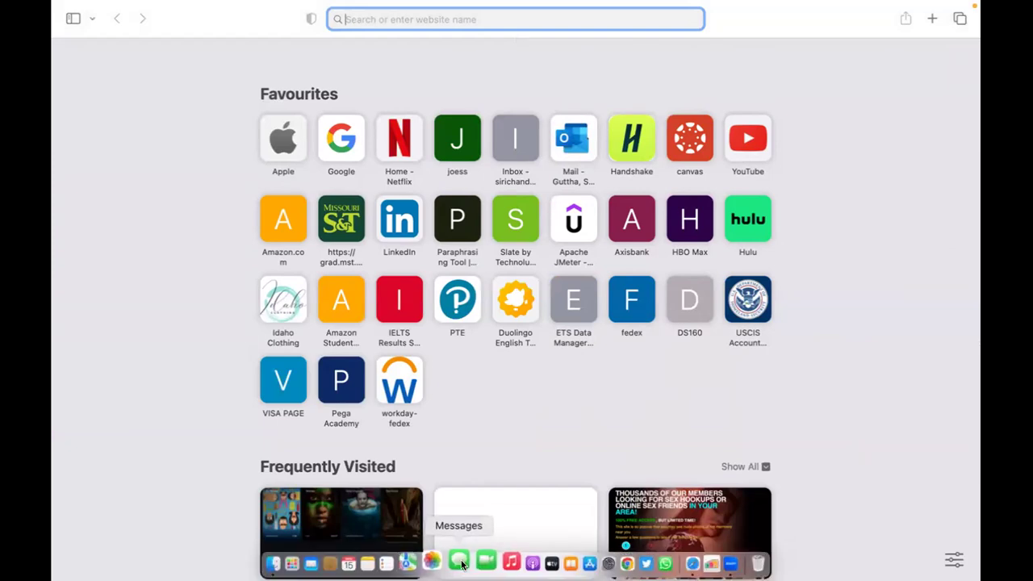
click(377, 563)
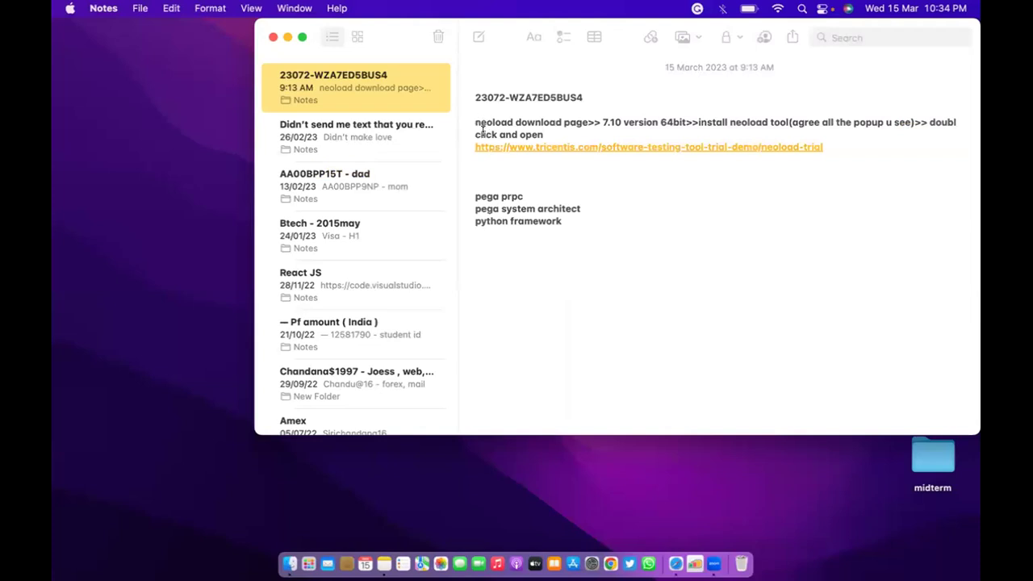
right_click(539, 144)
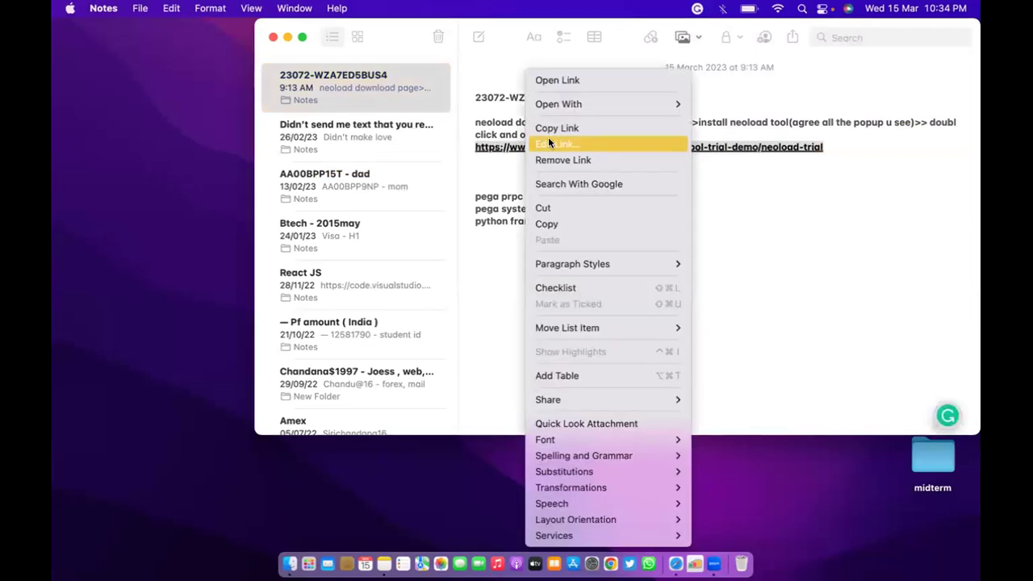
click(566, 127)
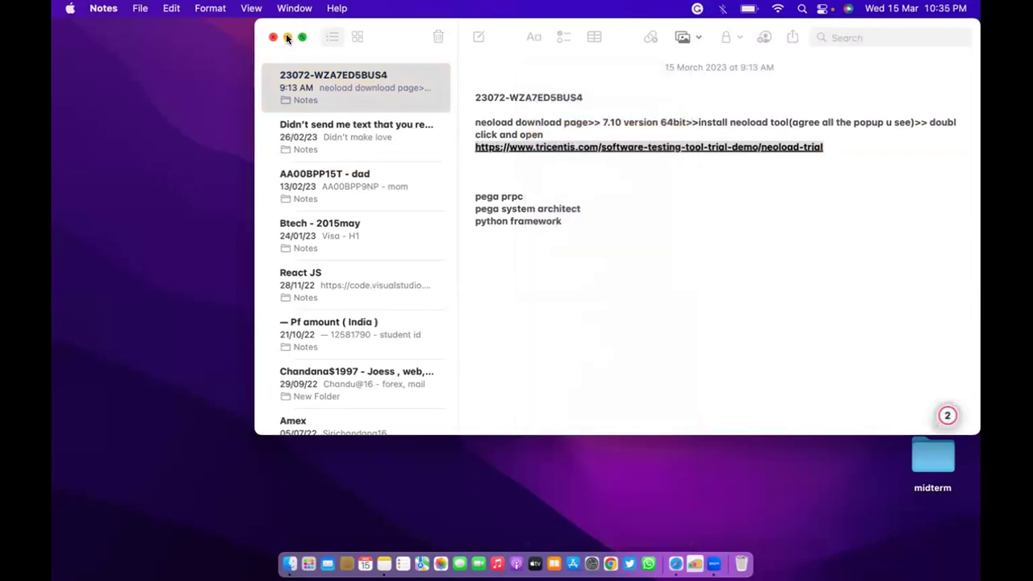
Minimize Notes and load the copied trial link in Safari.
click(287, 38)
click(666, 563)
key(super+v)
key(Return)
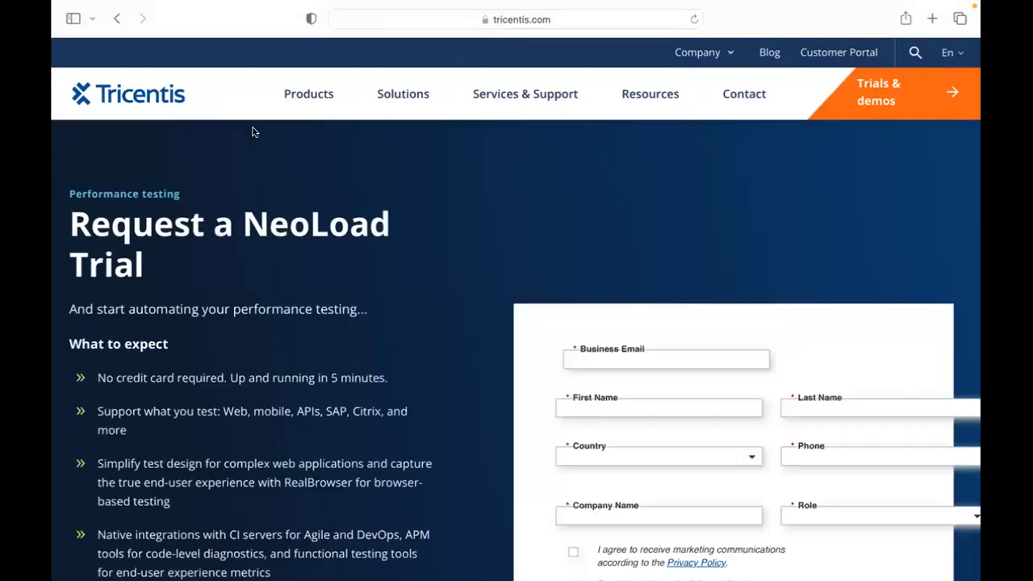
Open the Tricentis Trials & demos page in a new Safari tab.
scroll(251, 132, down, 3)
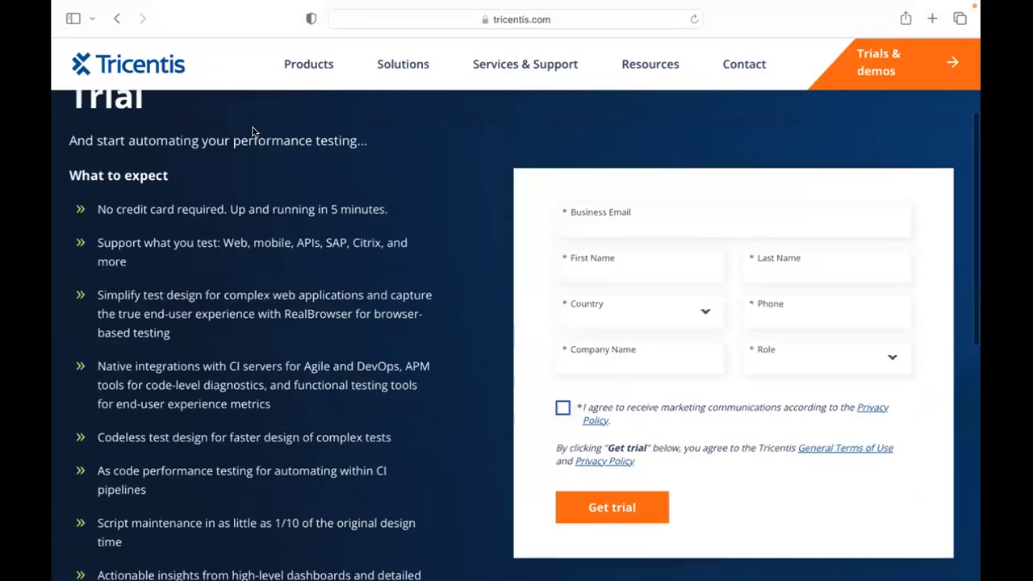
click(626, 227)
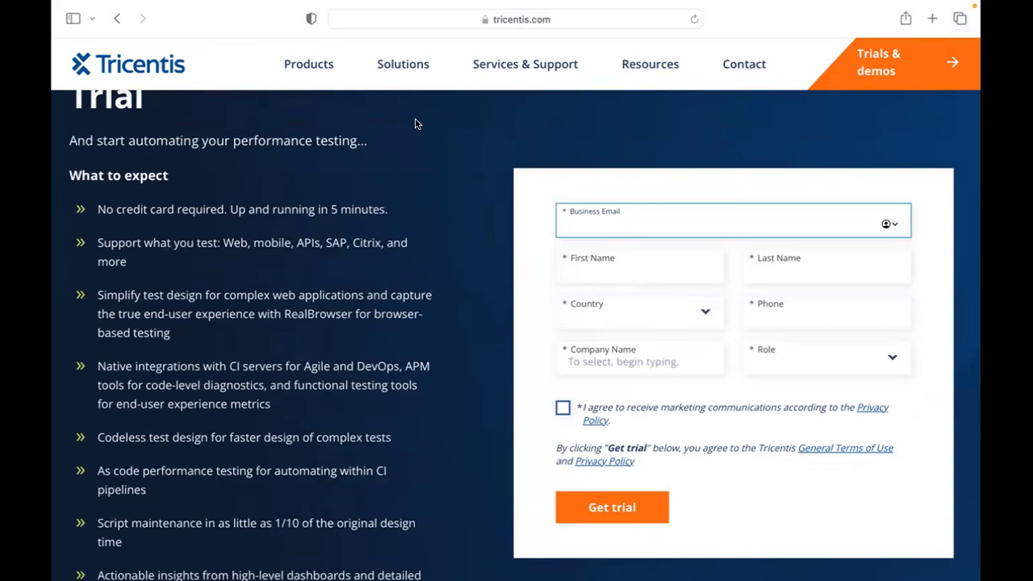
click(876, 69)
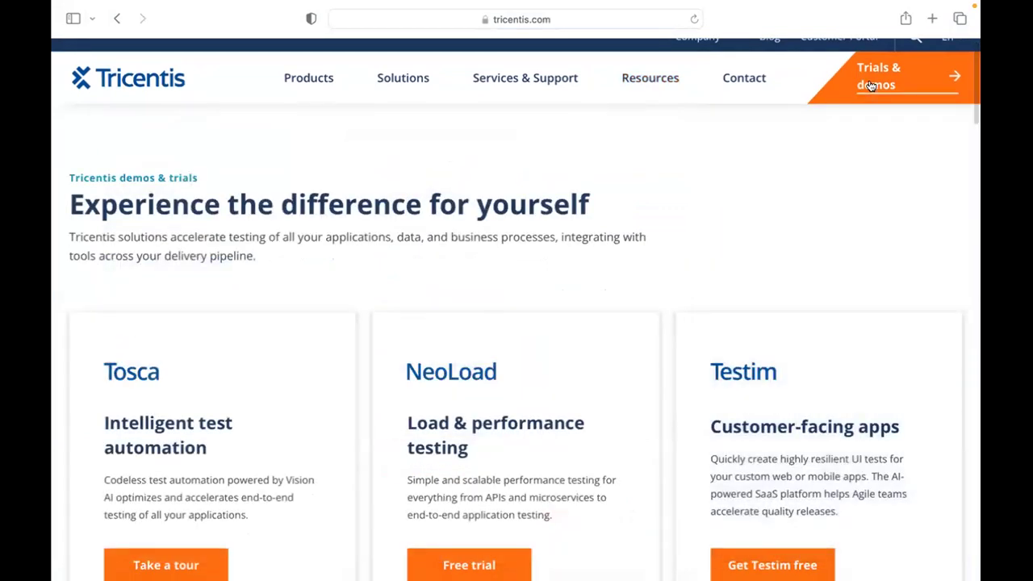
right_click(919, 97)
click(810, 85)
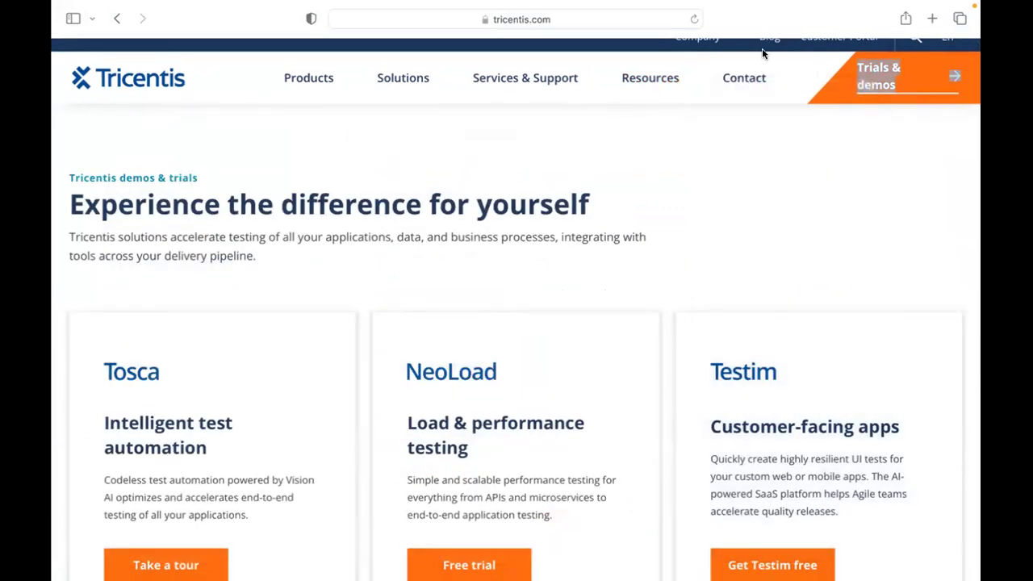
click(656, 51)
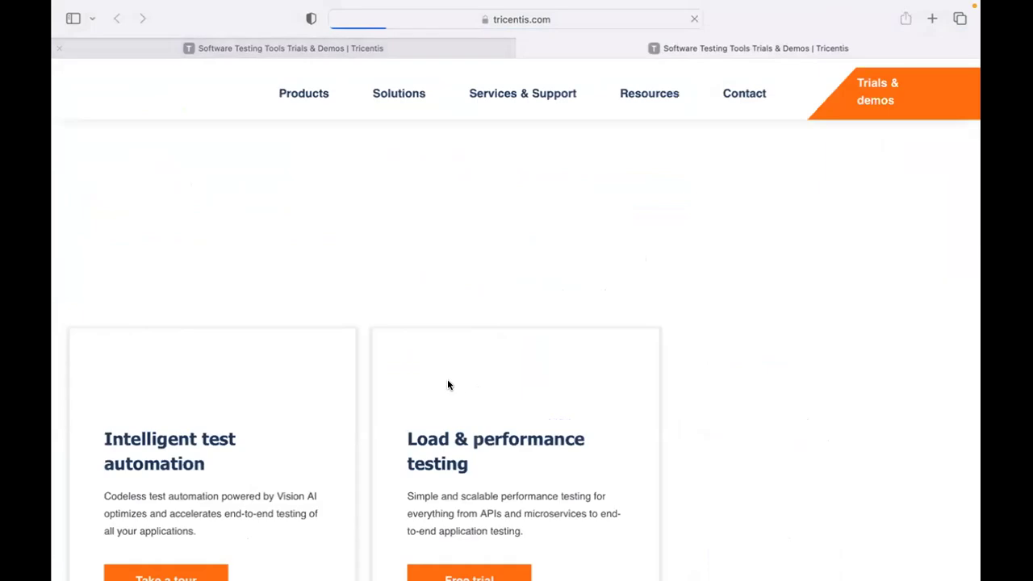
Choose Free trial on the NeoLoad card and scroll through the trial request form.
scroll(447, 385, down, 5)
scroll(460, 339, up, 1)
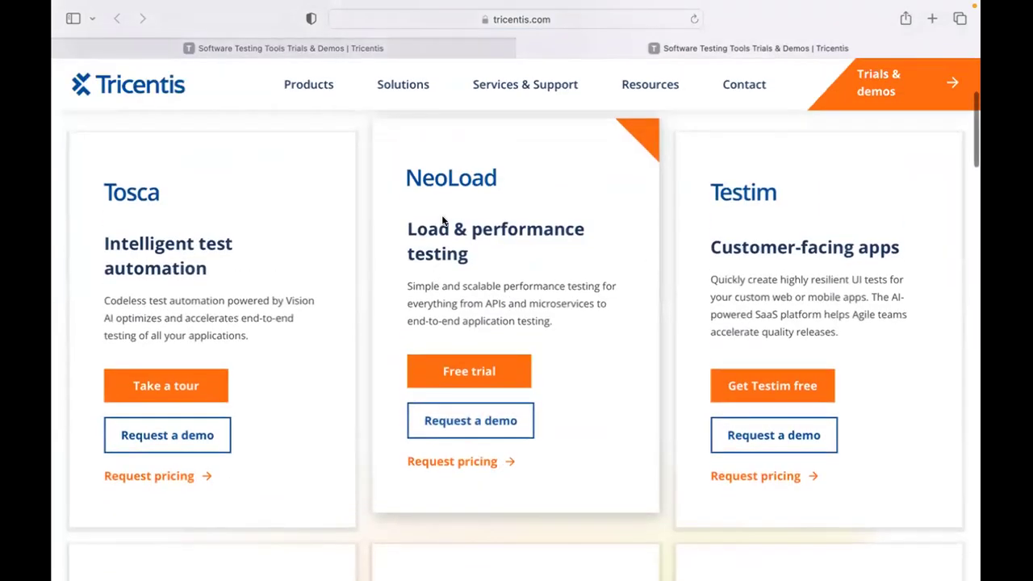
click(473, 376)
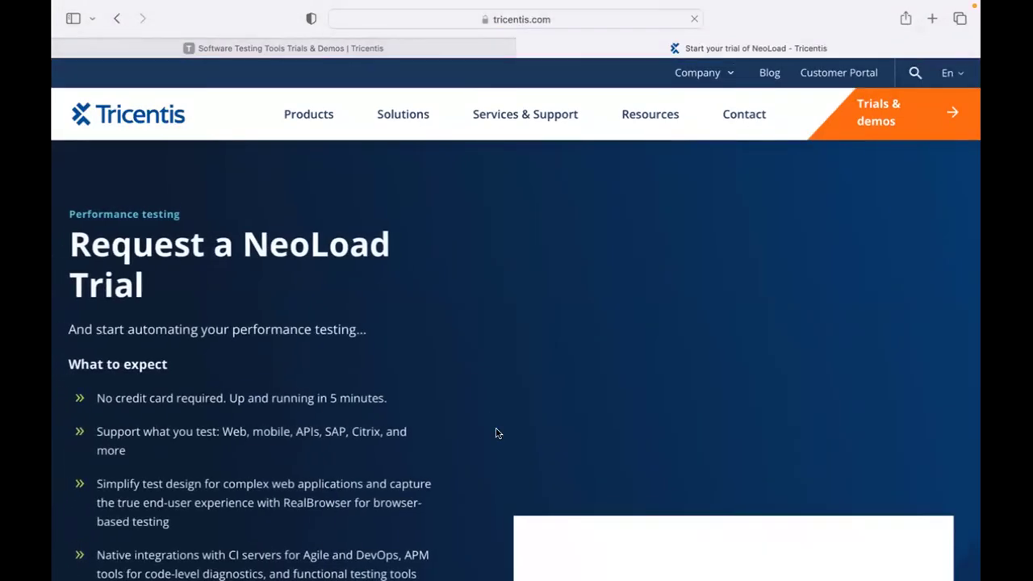
scroll(496, 432, down, 3)
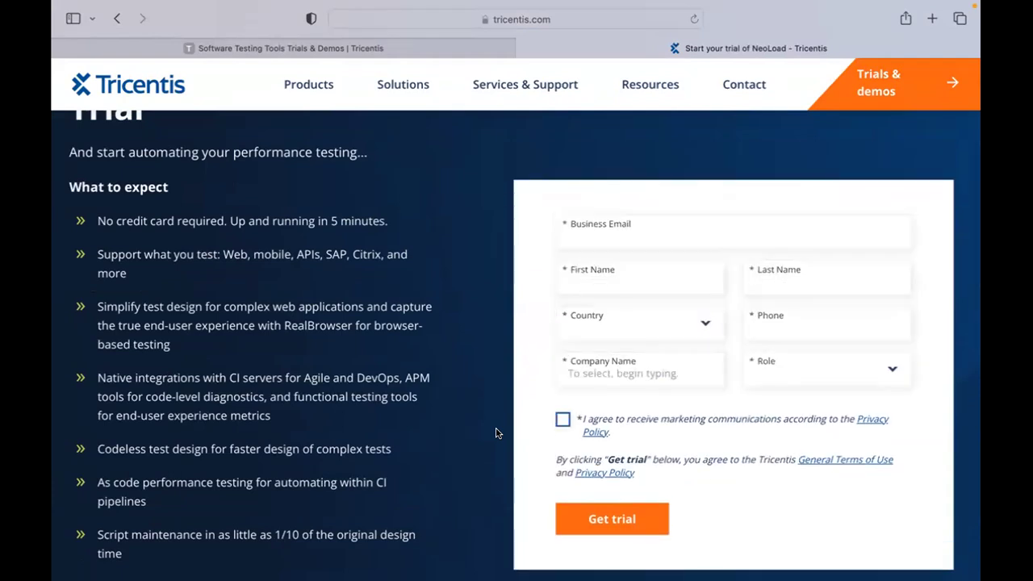
scroll(495, 433, down, 2)
scroll(495, 433, up, 5)
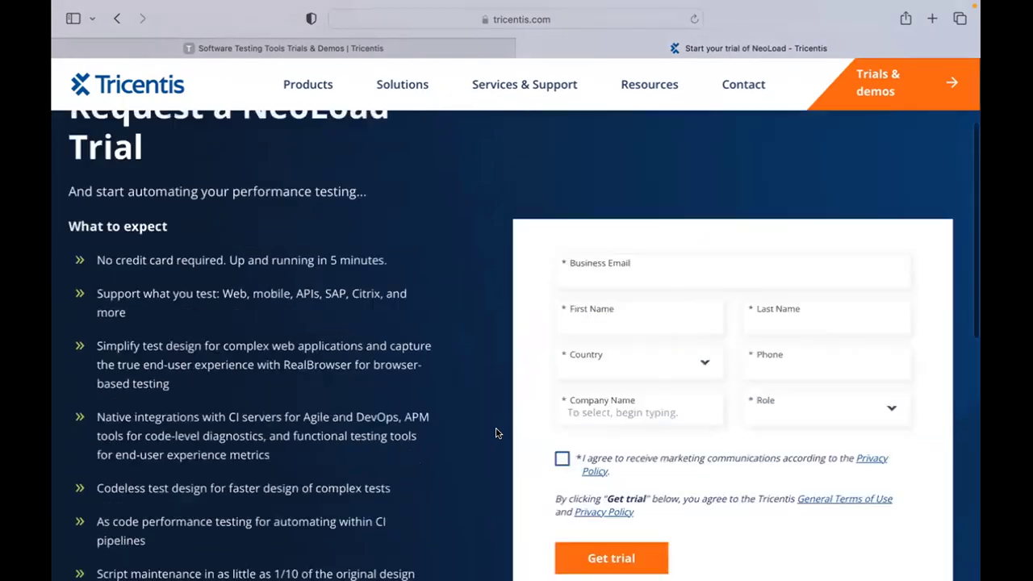
scroll(495, 433, down, 1)
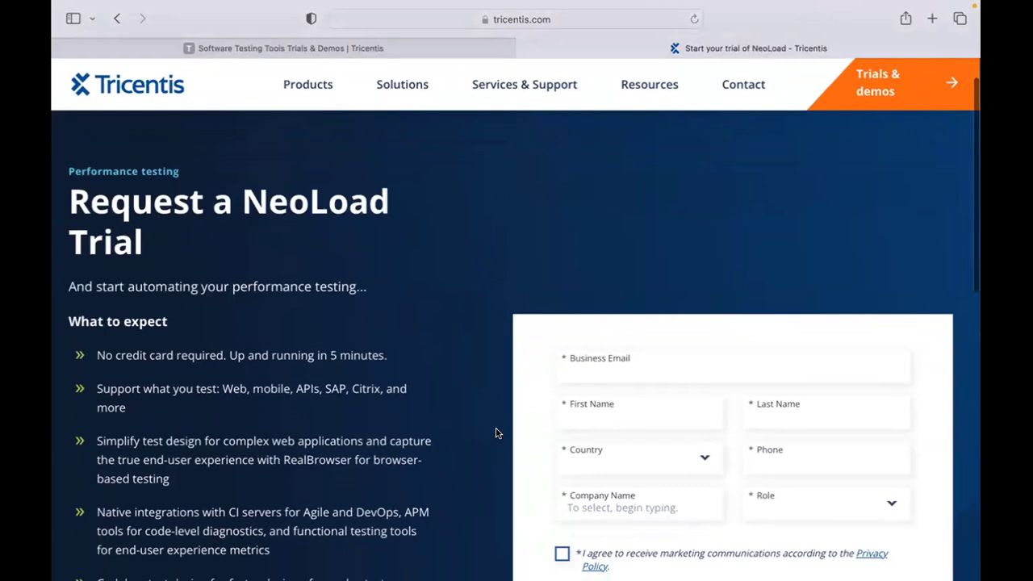
scroll(495, 432, down, 5)
Enter the business e-mail, first name and last name on the trial form.
click(596, 184)
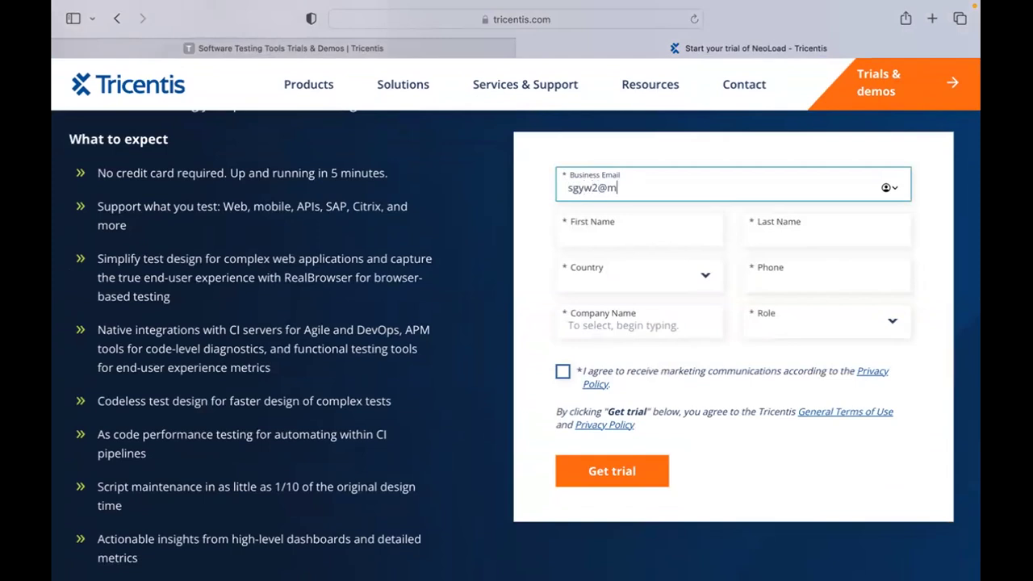
click(603, 225)
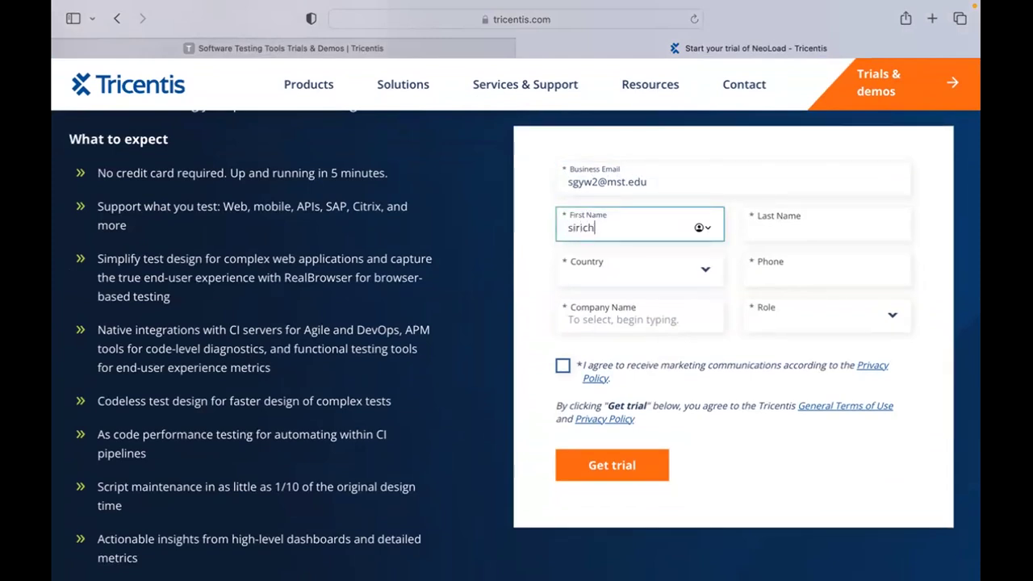
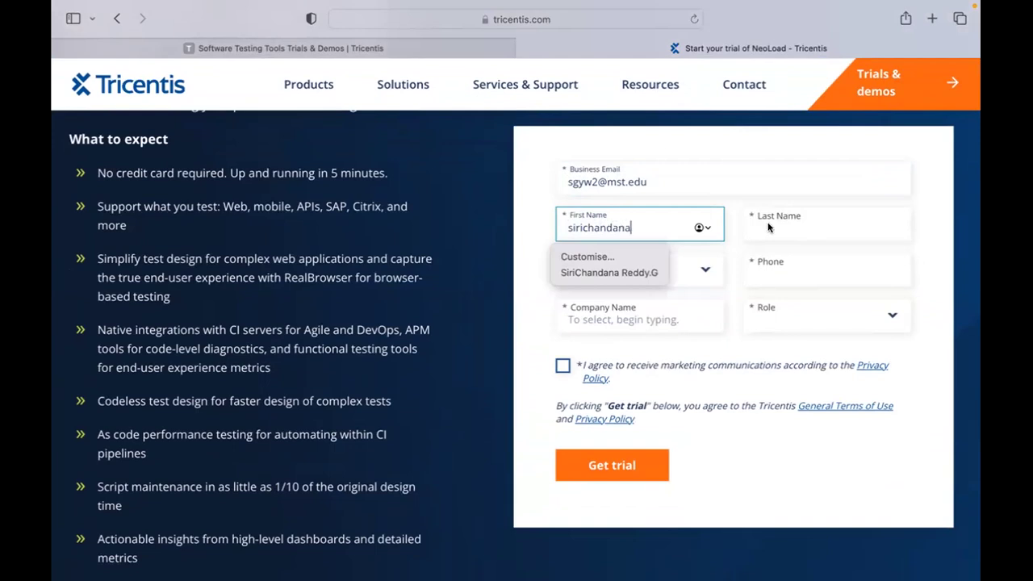
click(770, 228)
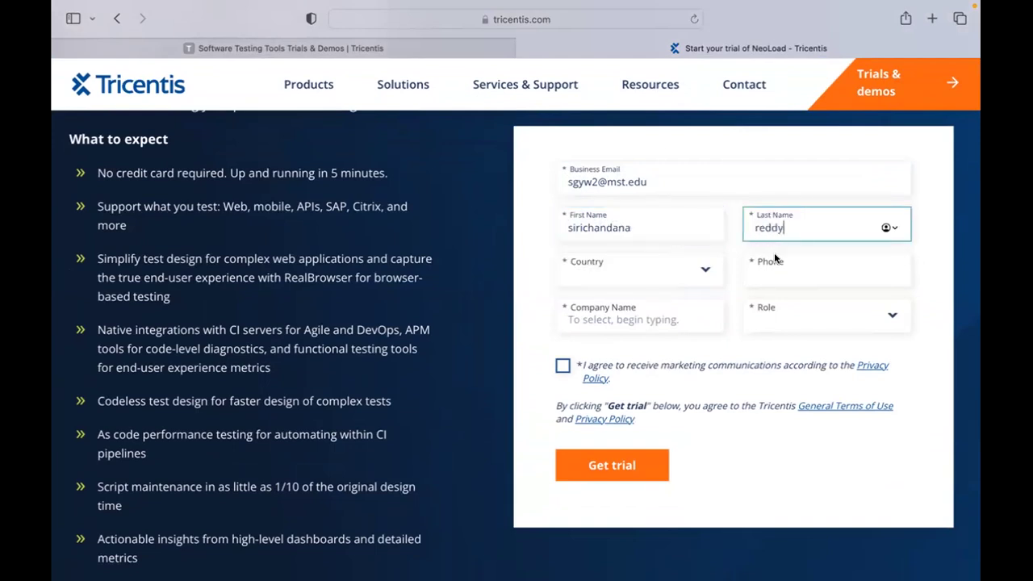
Pick a country, start then erase the phone number, and reopen the country list.
click(635, 273)
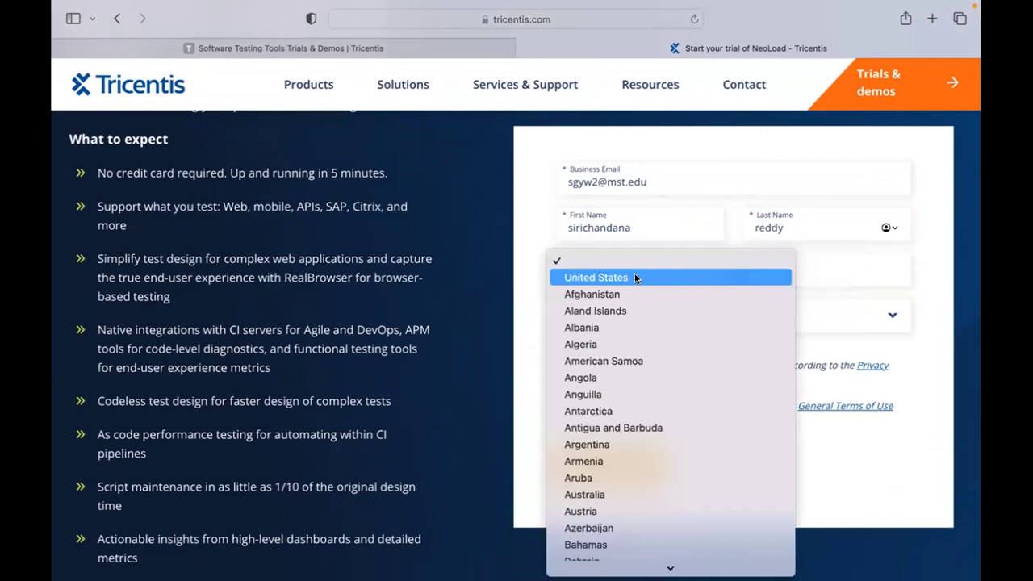
click(635, 276)
key(Tab)
text(57)
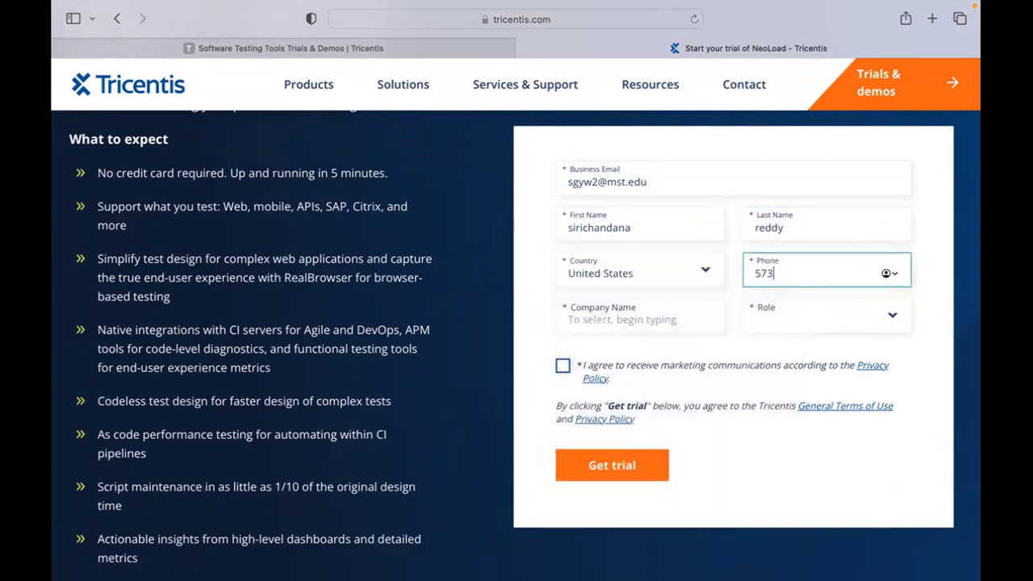
key(BackSpace)
key(BackSpace)
key(BackSpace)
click(670, 277)
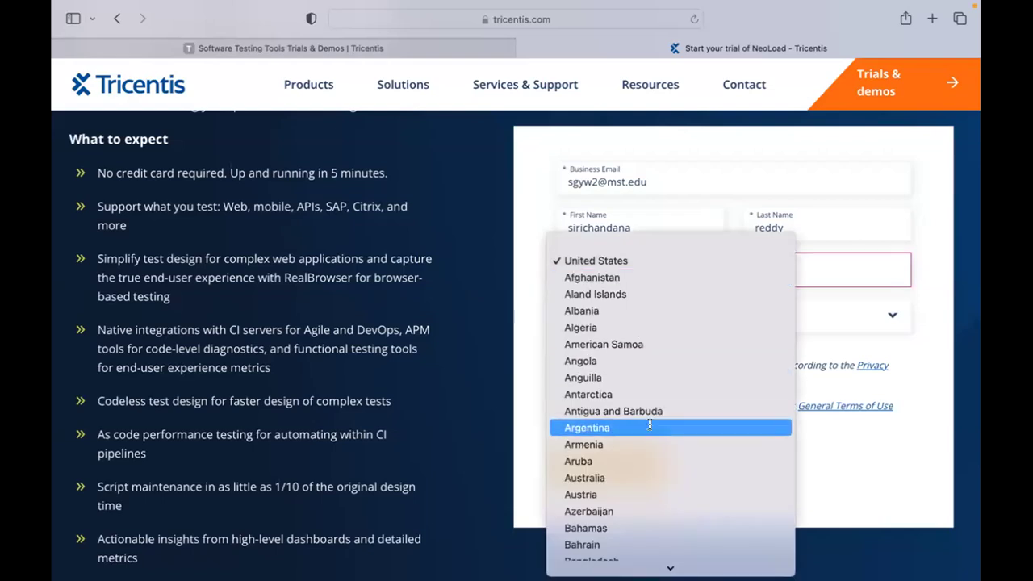
scroll(650, 427, down, 10)
scroll(650, 425, down, 10)
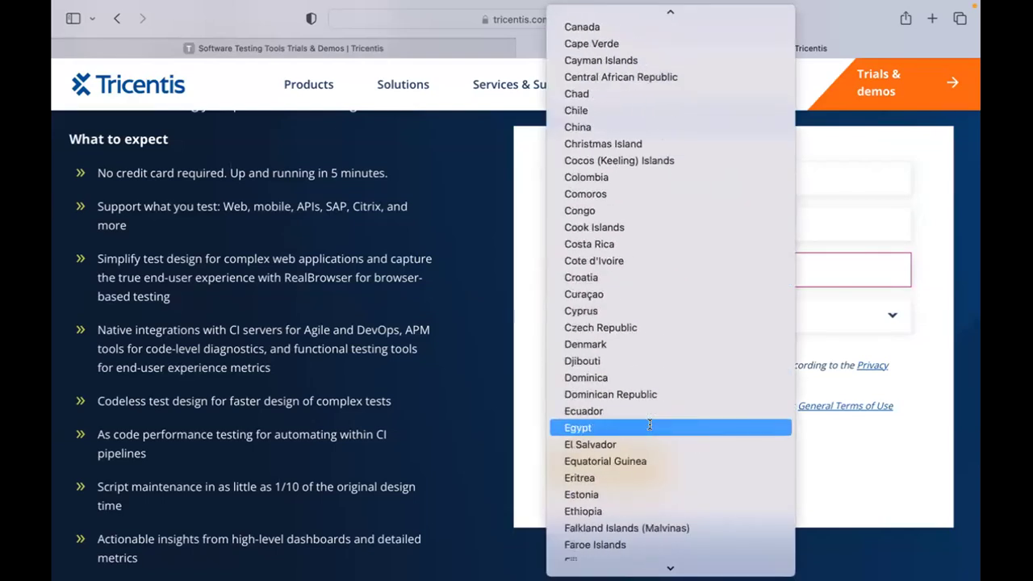
scroll(650, 425, down, 8)
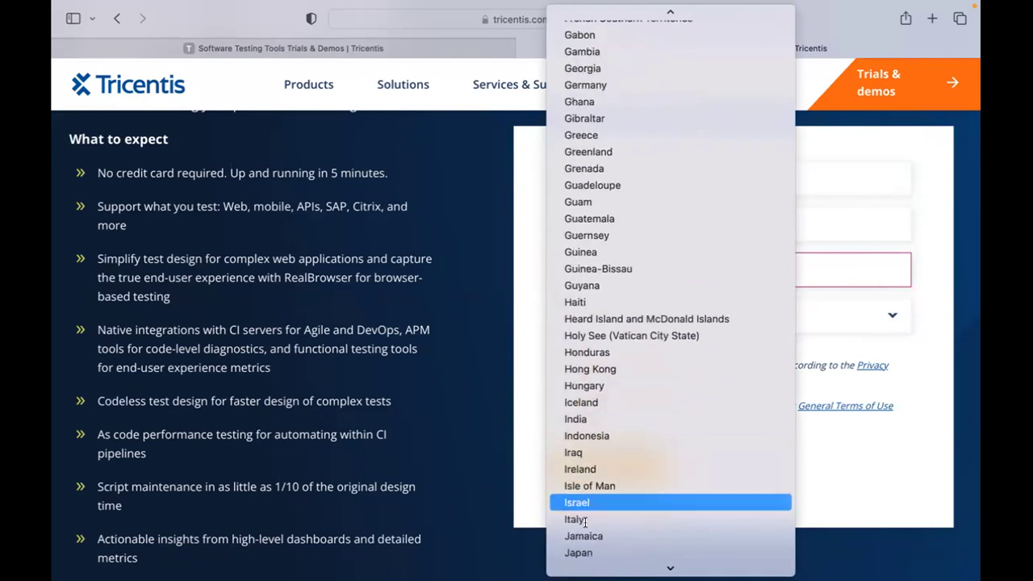
Set the country to India, enter the phone number, and start the company name 'Missouri Univers'.
click(574, 418)
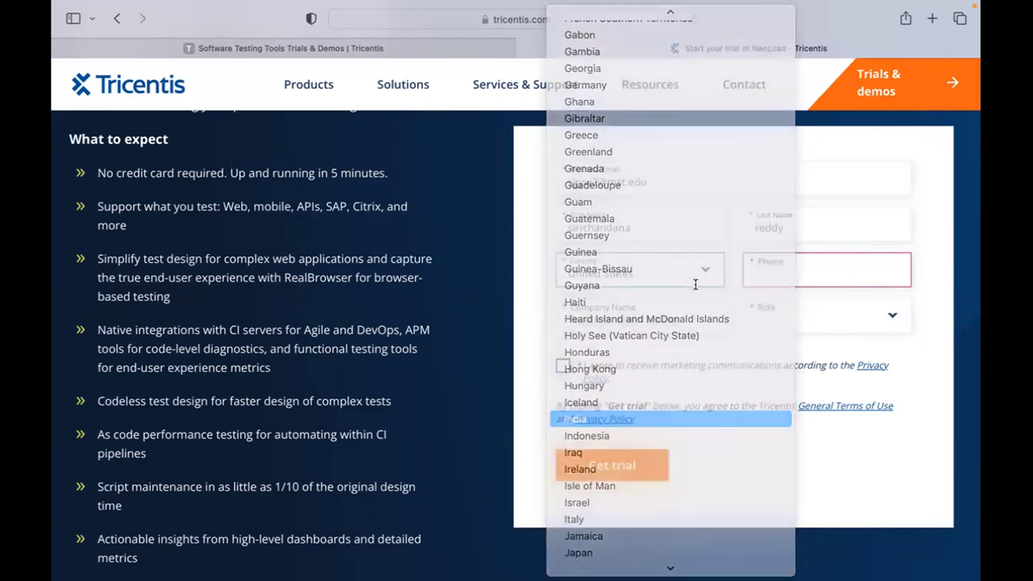
click(758, 275)
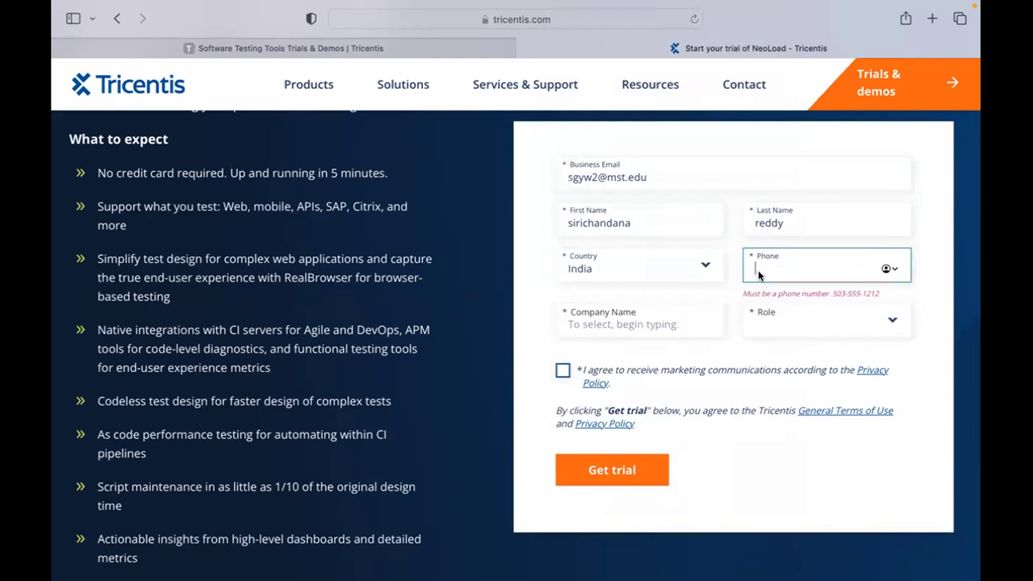
click(636, 330)
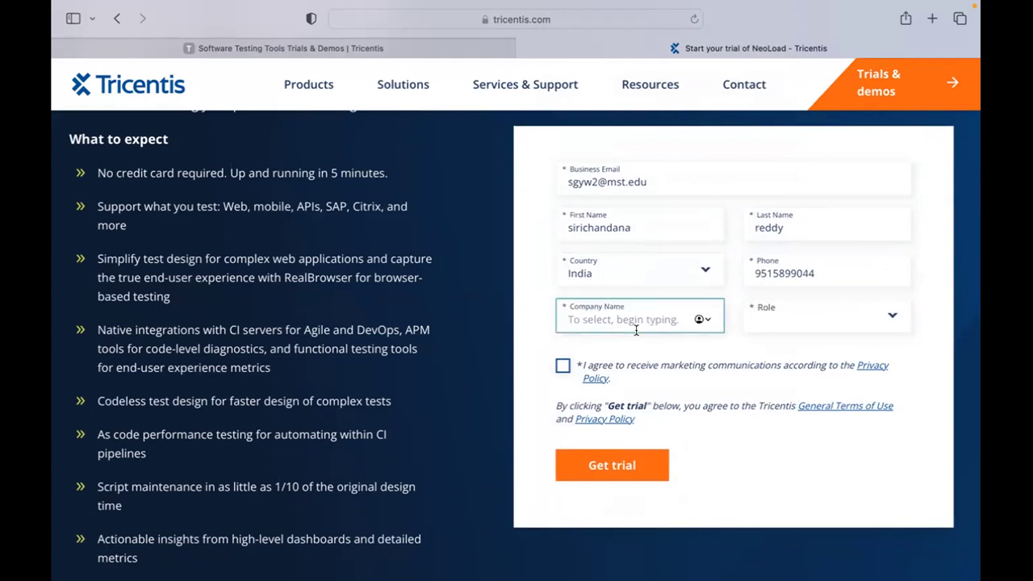
text(Missouri University)
Choose Student as the role and tick the marketing communications consent box.
click(830, 320)
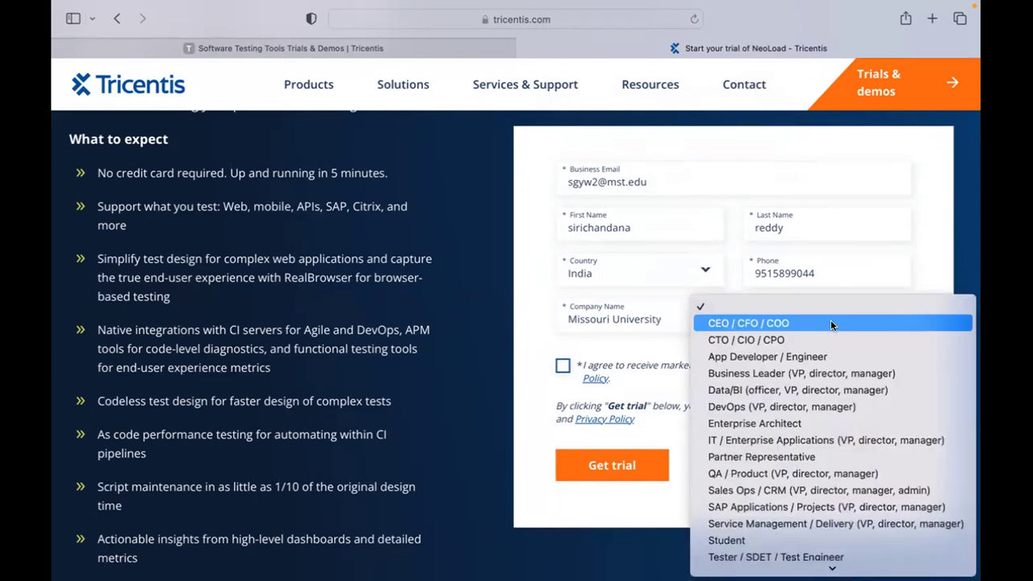
click(752, 541)
click(558, 369)
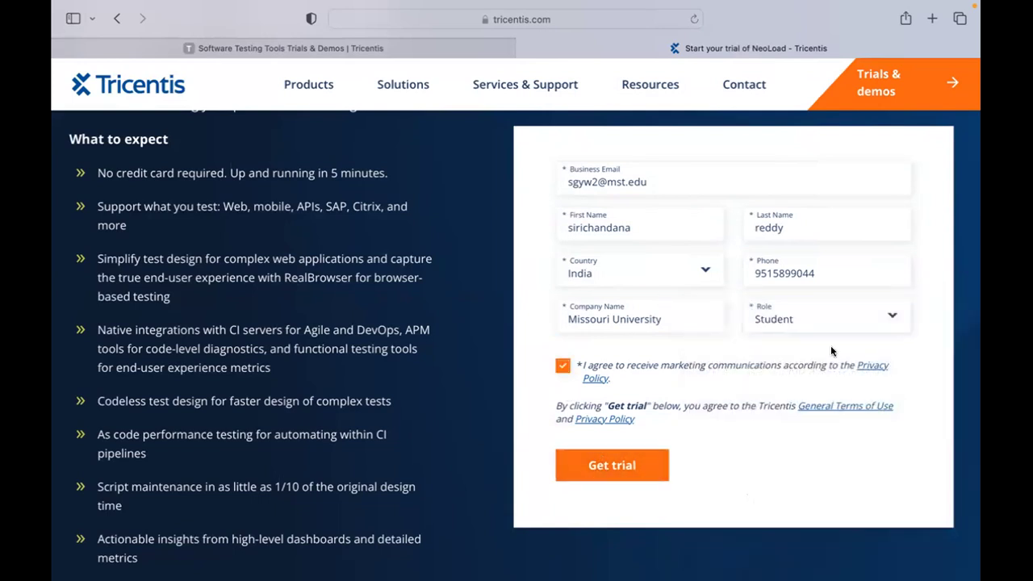
click(818, 320)
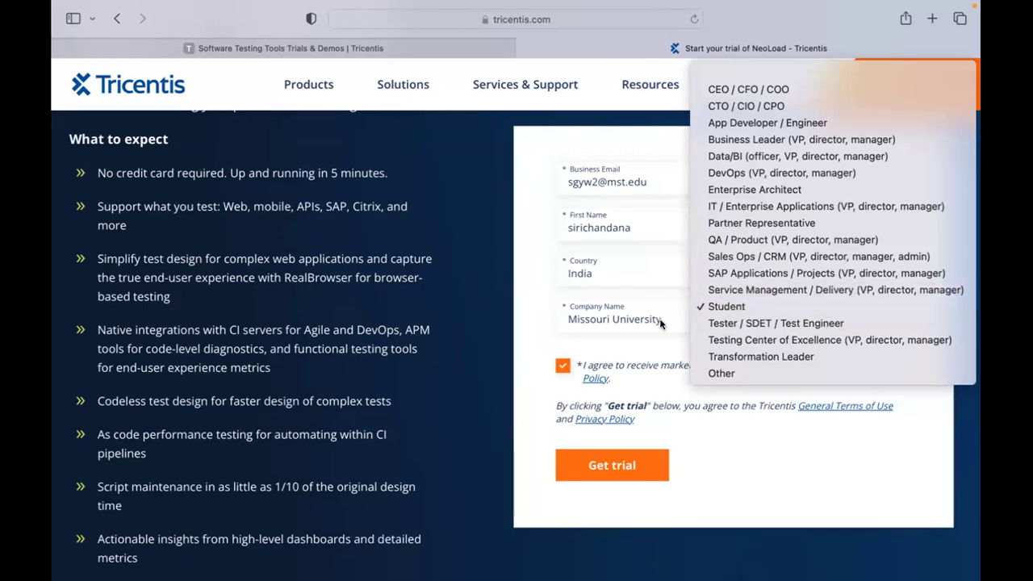
click(543, 315)
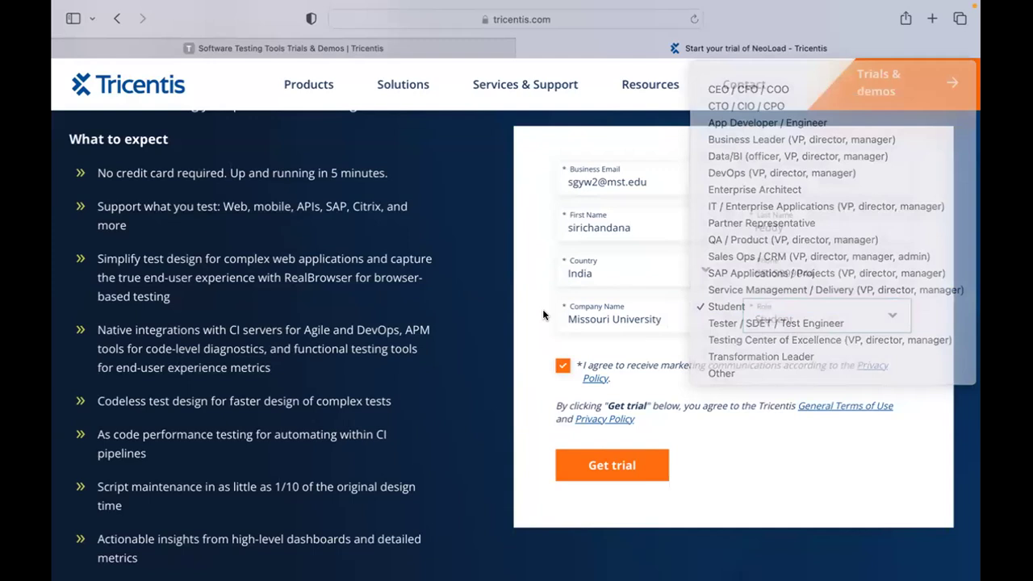
Change the role to Tester / SDET / Test Engineer and the company to 'SSIT Solutions'.
click(557, 317)
key(BackSpace)
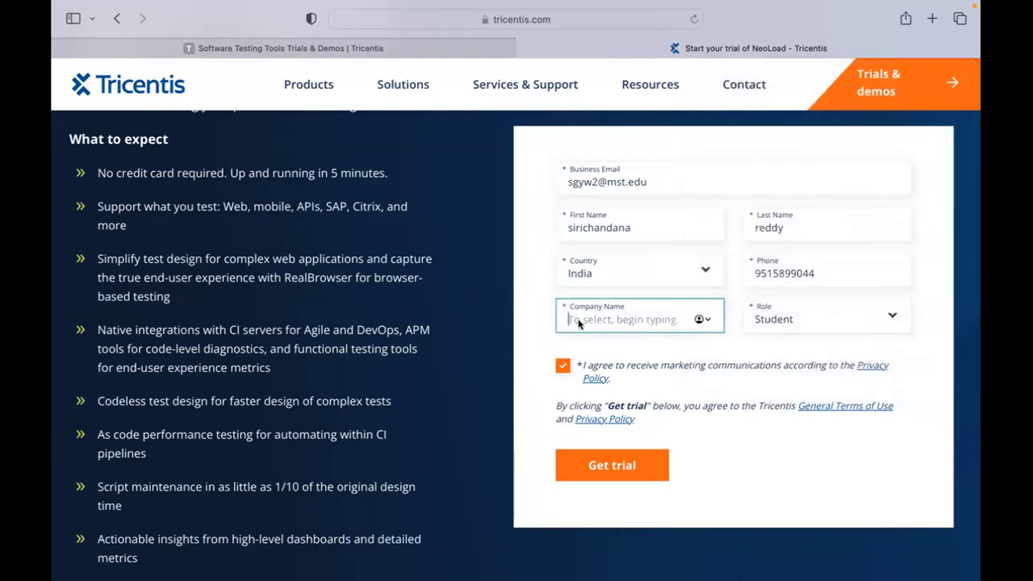
key(Tab)
key(space)
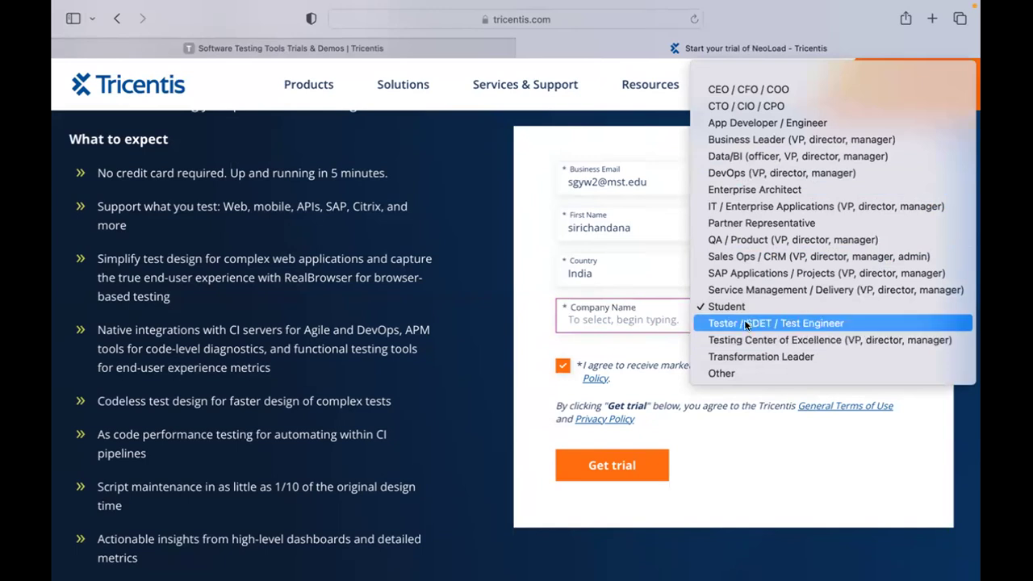
click(628, 310)
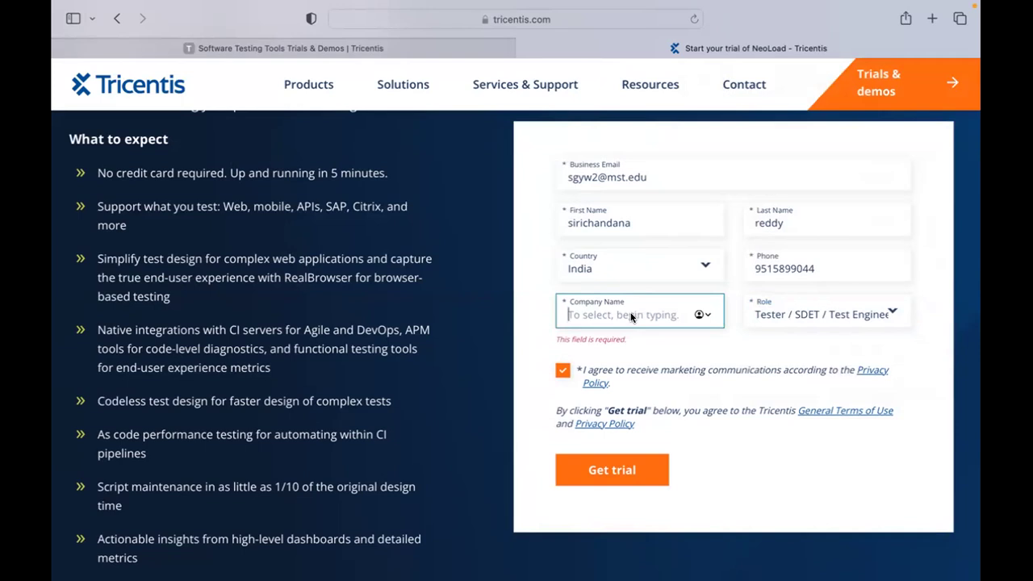
text(SSIT )
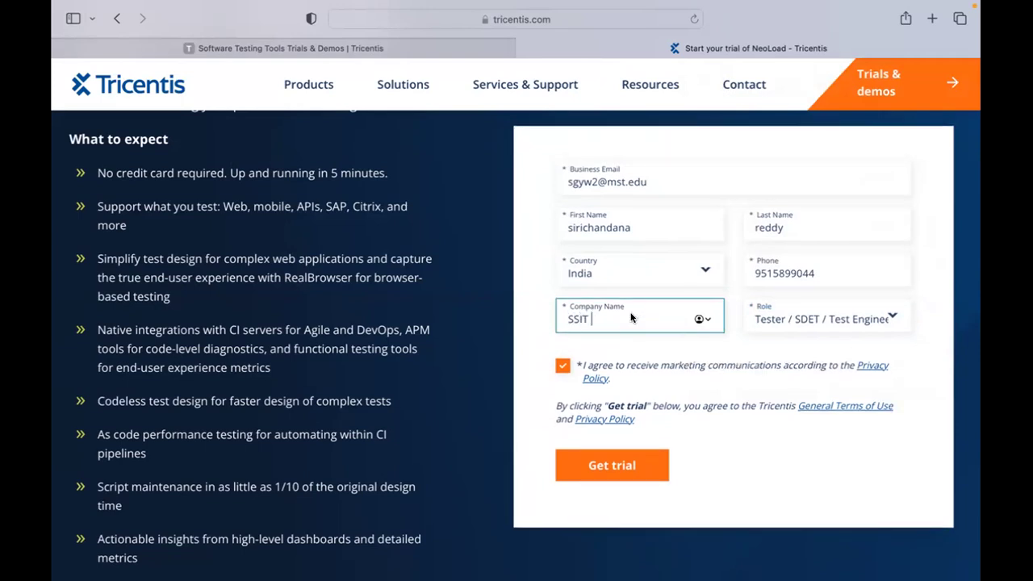
text(Solutions)
Submit the NeoLoad trial request and scroll through the Thank you confirmation page.
click(618, 453)
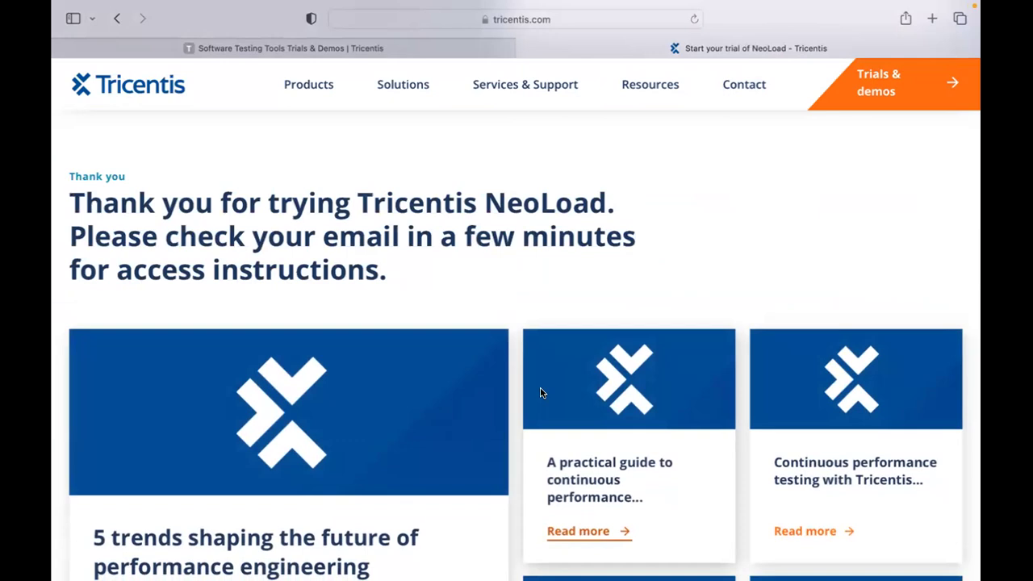
scroll(542, 392, down, 3)
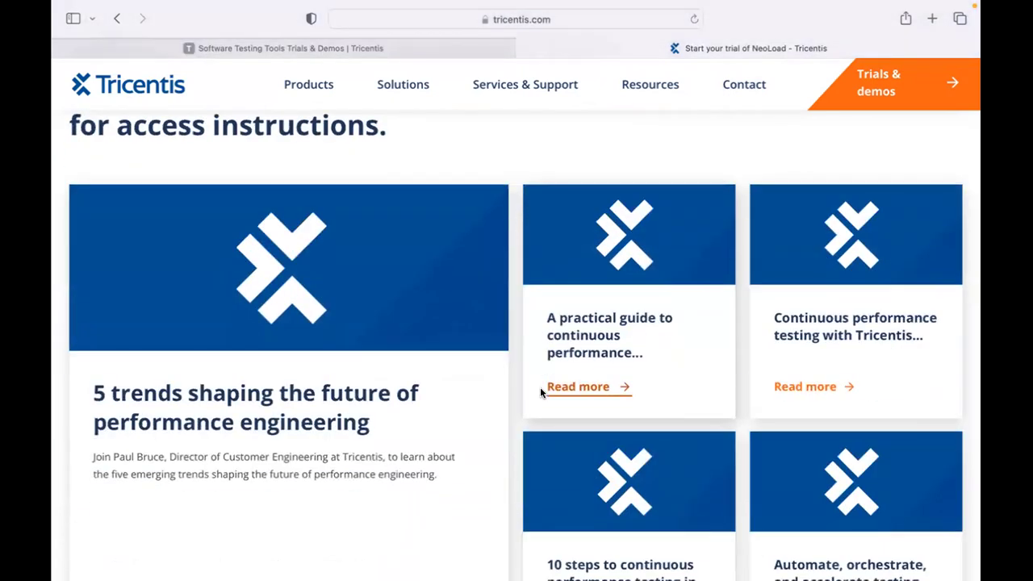
scroll(540, 386, down, 4)
scroll(540, 386, down, 4)
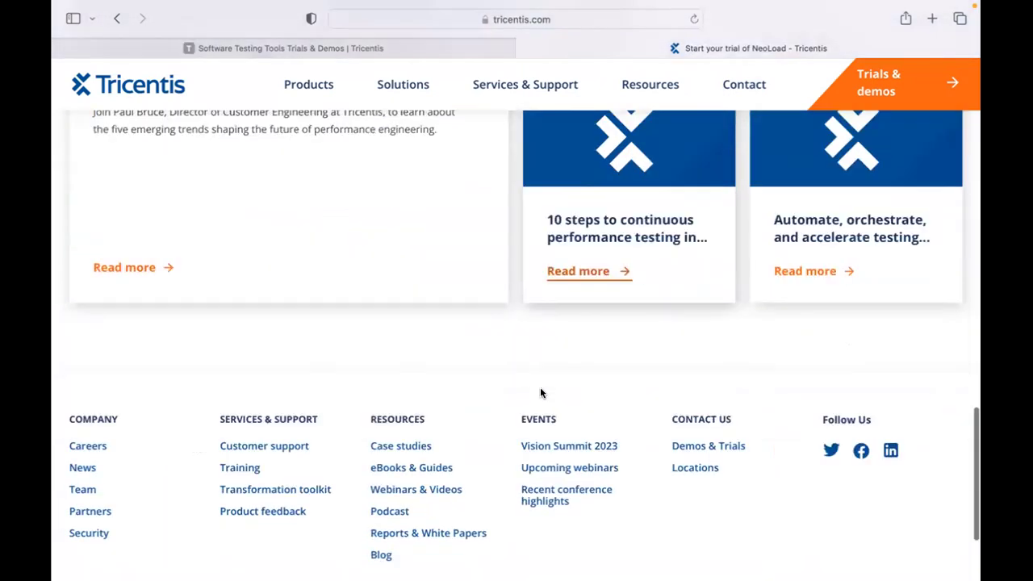
scroll(540, 386, up, 8)
scroll(540, 387, up, 3)
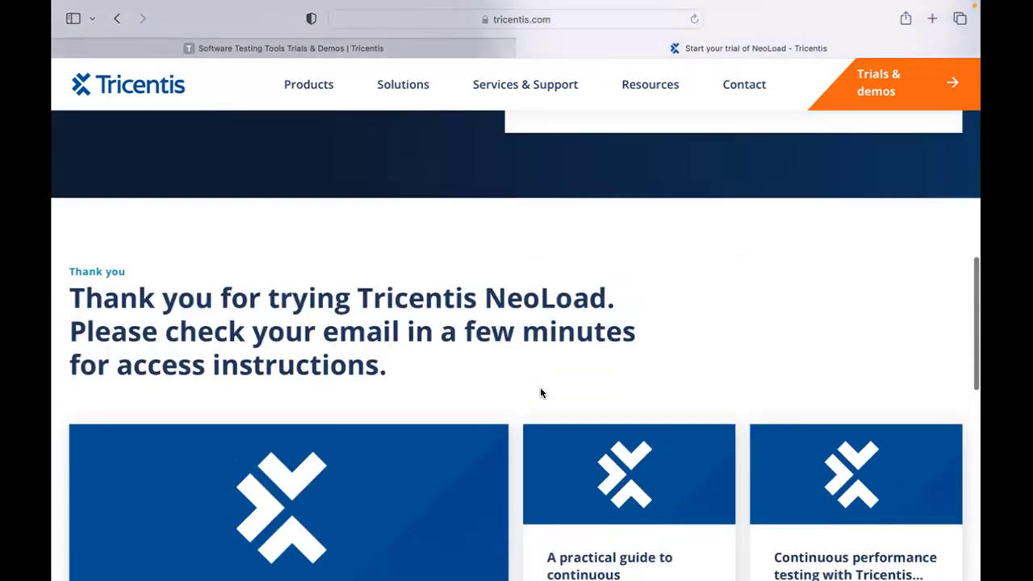
mouse_move(356, 84)
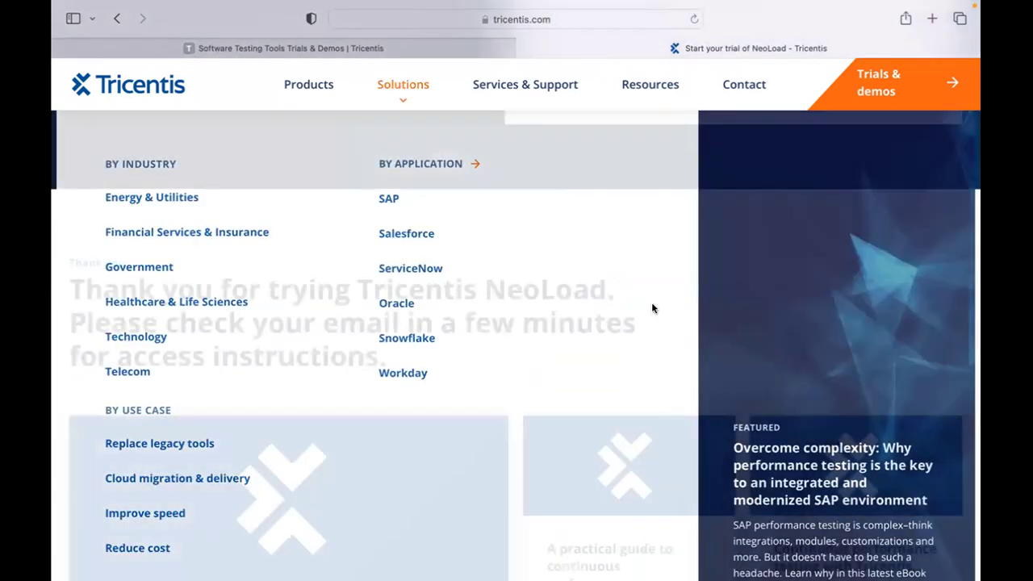
scroll(653, 365, up, 5)
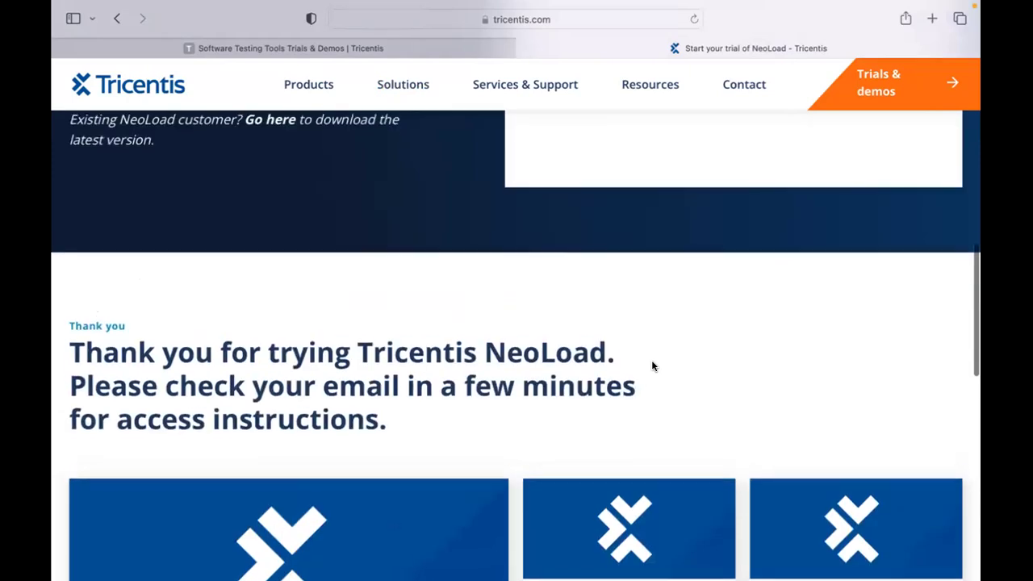
scroll(653, 366, up, 5)
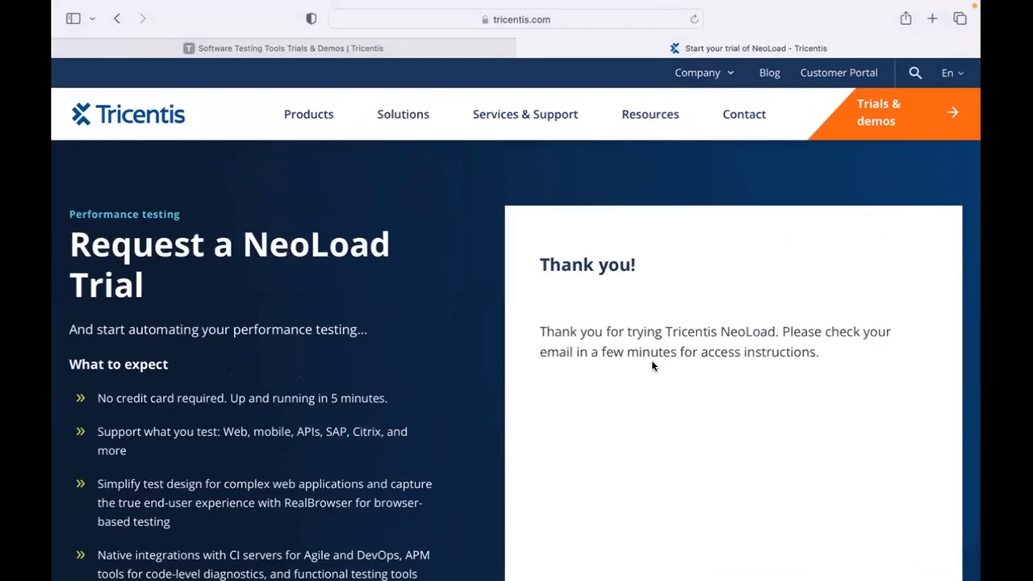
Go to outlook.office.com in a new tab and sign in with the saved university account.
click(930, 19)
text(oi)
key(BackSpace)
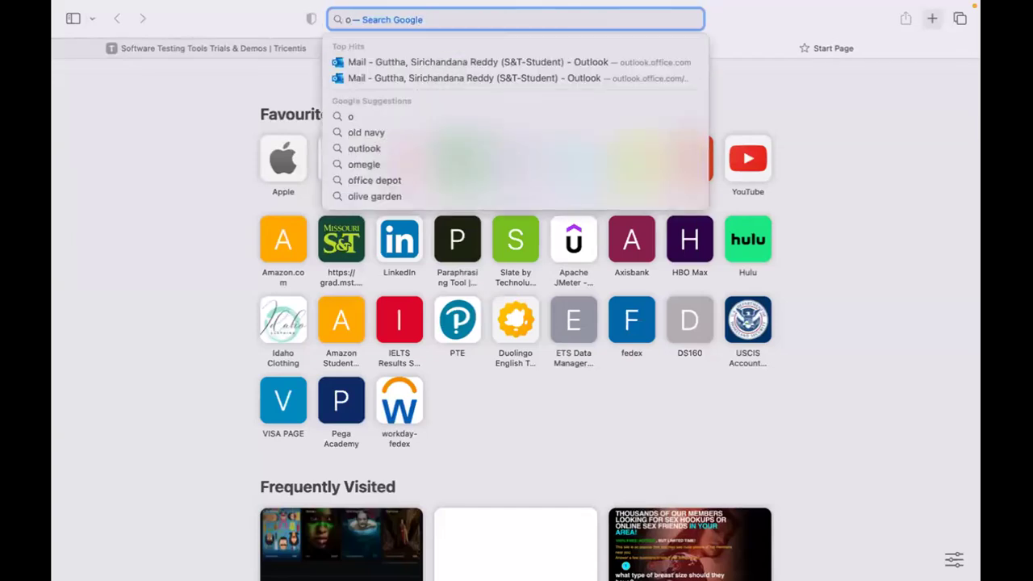
text(ut)
key(Return)
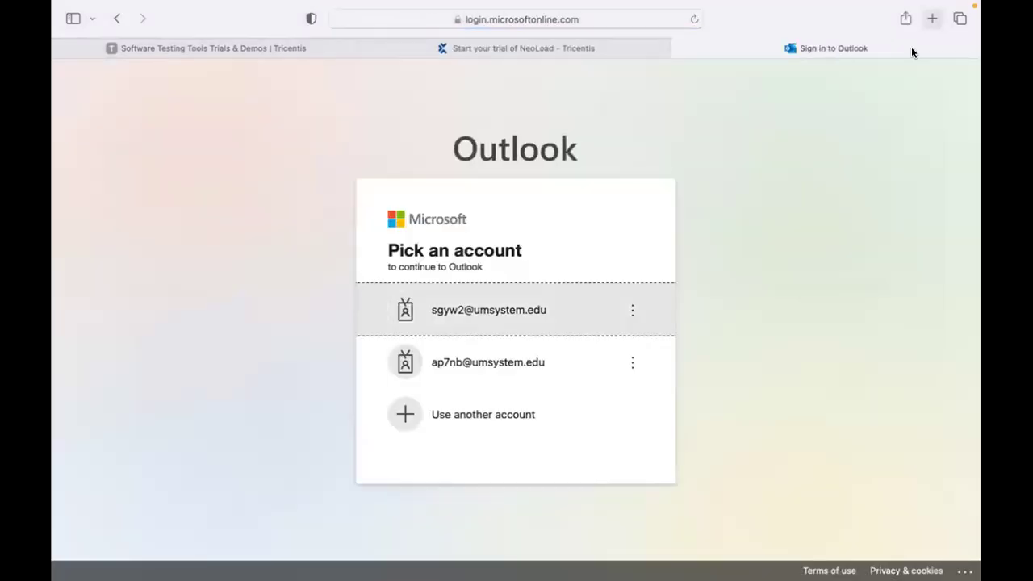
click(489, 310)
click(469, 318)
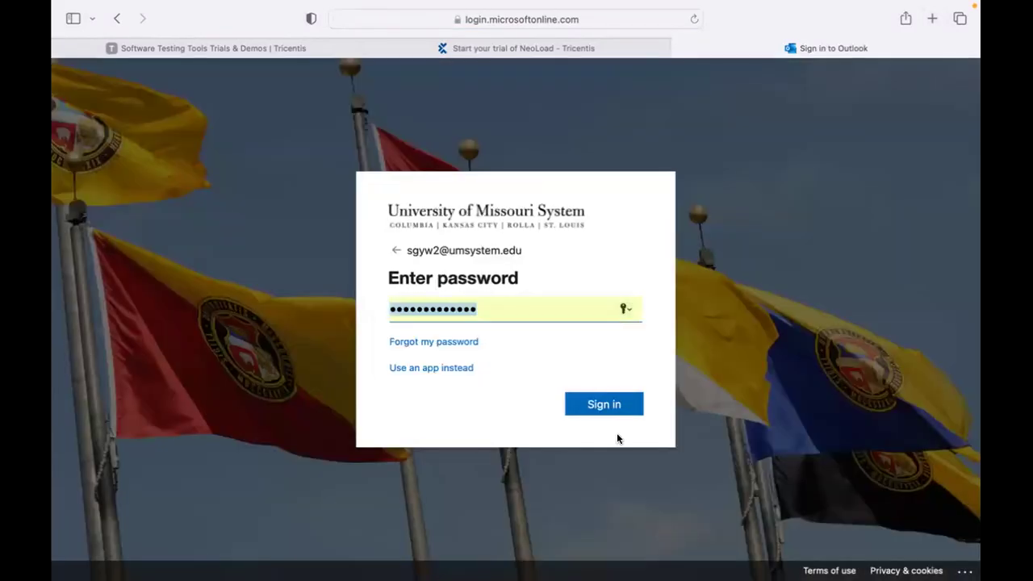
click(606, 407)
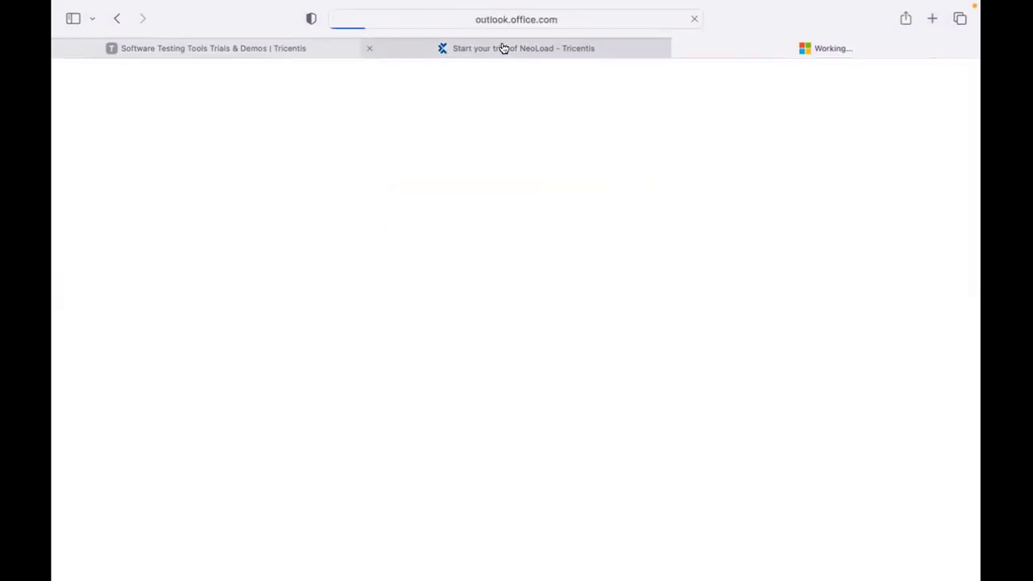
mouse_move(503, 49)
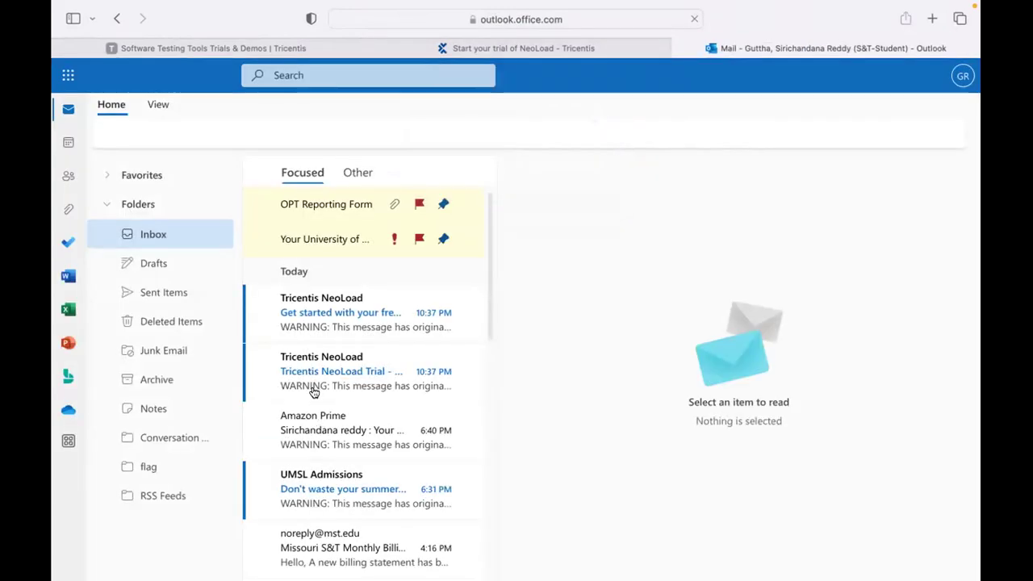
Read the 'Get started with your free trial' email, then open 'Tricentis NeoLoad Trial - Validate your account'.
scroll(313, 393, down, 1)
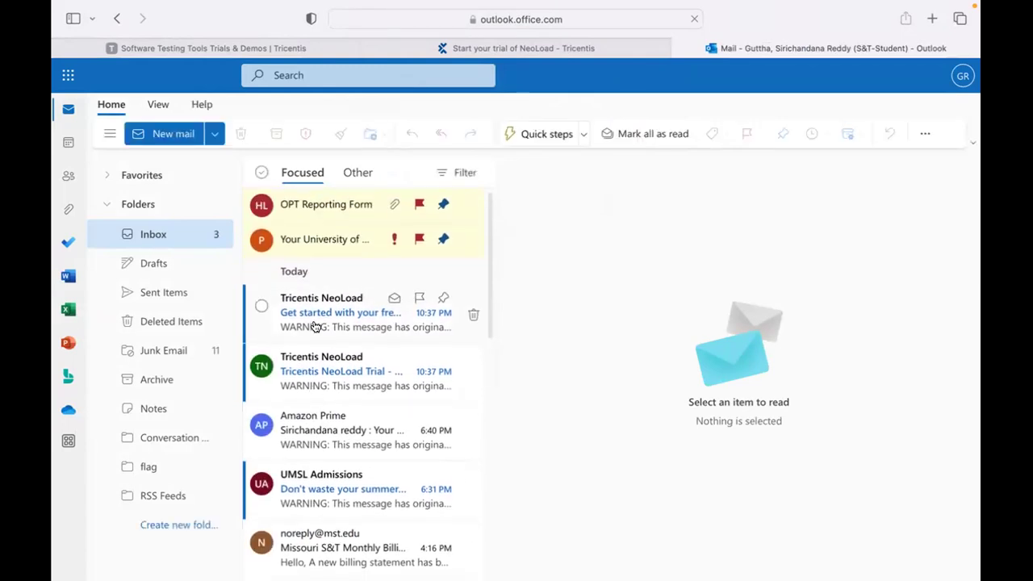
click(318, 328)
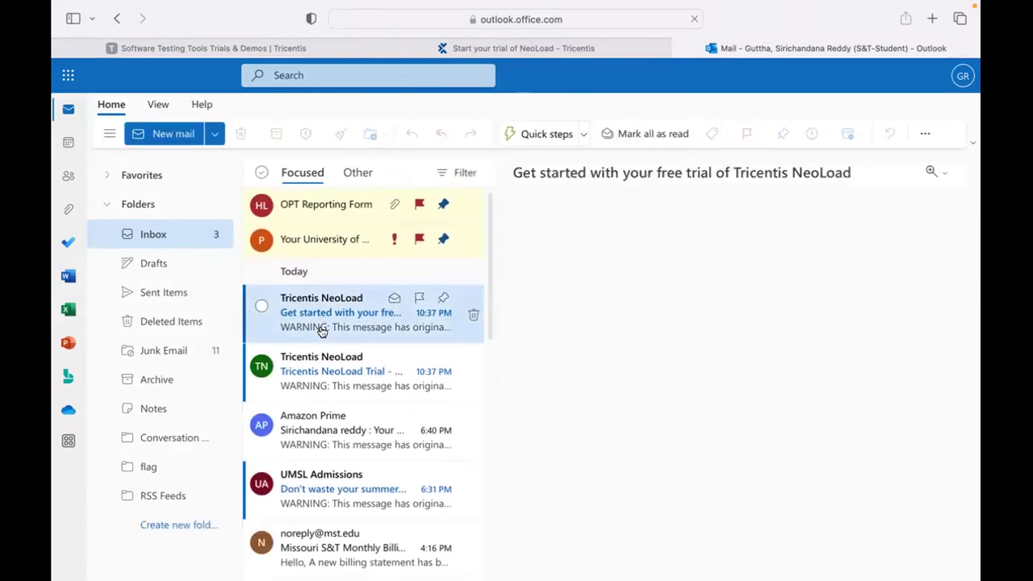
click(323, 384)
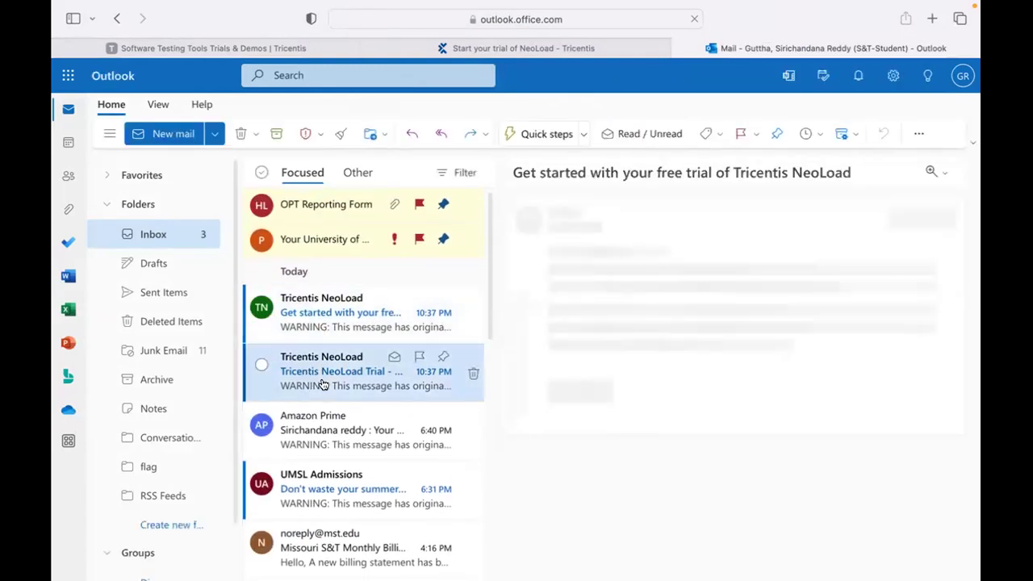
click(324, 490)
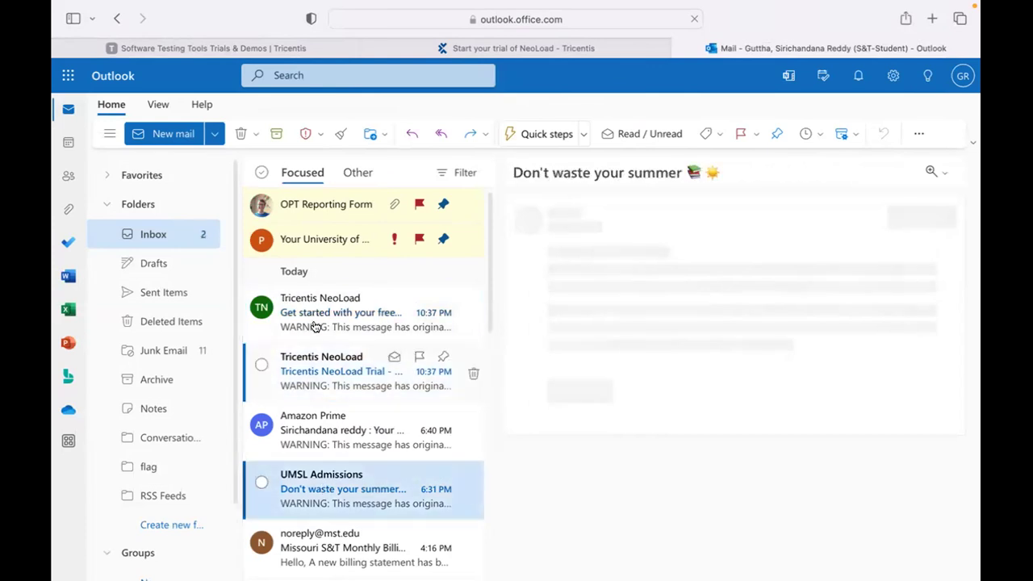
click(315, 326)
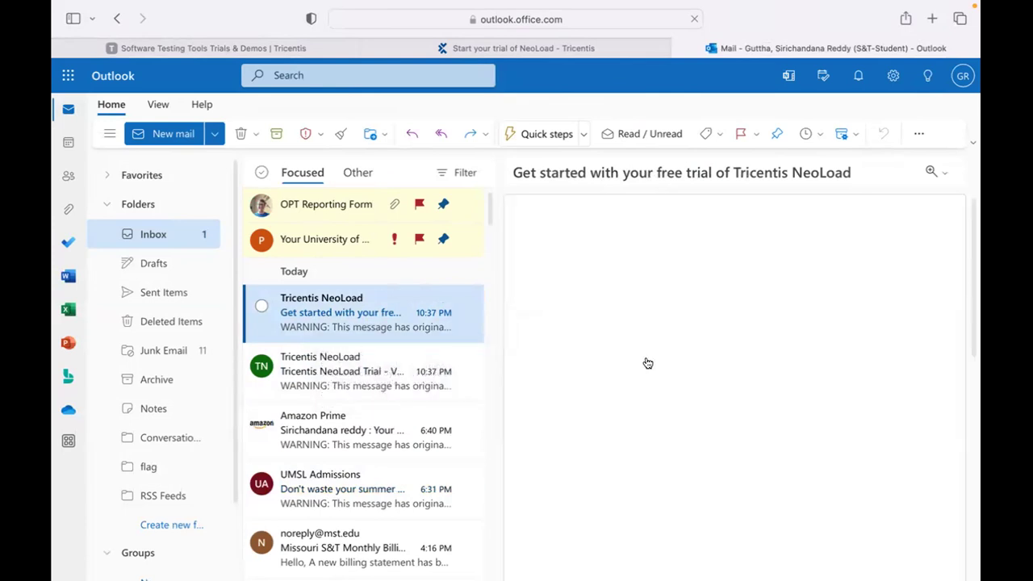
scroll(652, 357, down, 2)
scroll(649, 363, up, 1)
scroll(658, 363, down, 2)
scroll(673, 360, up, 2)
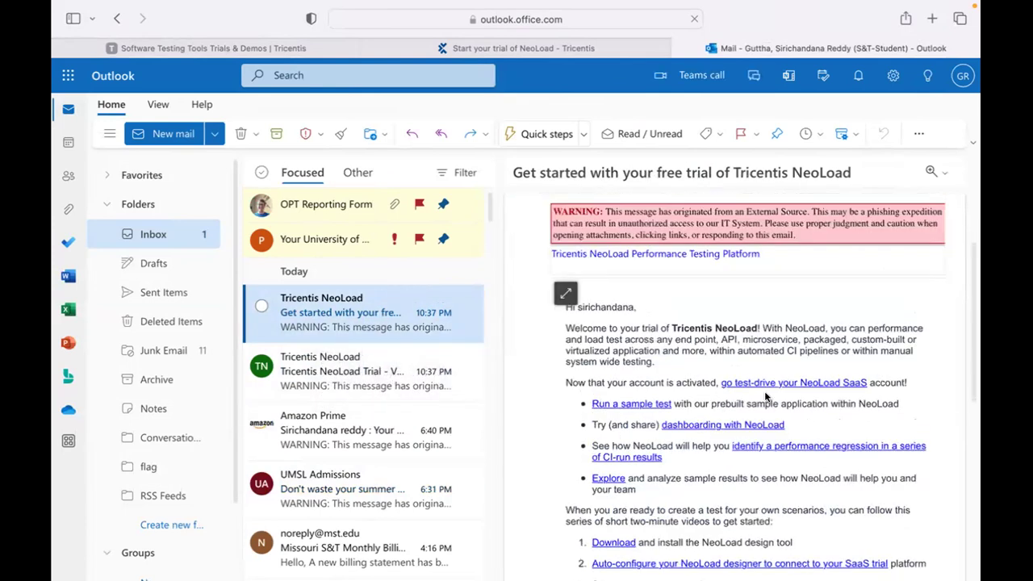
scroll(762, 400, down, 3)
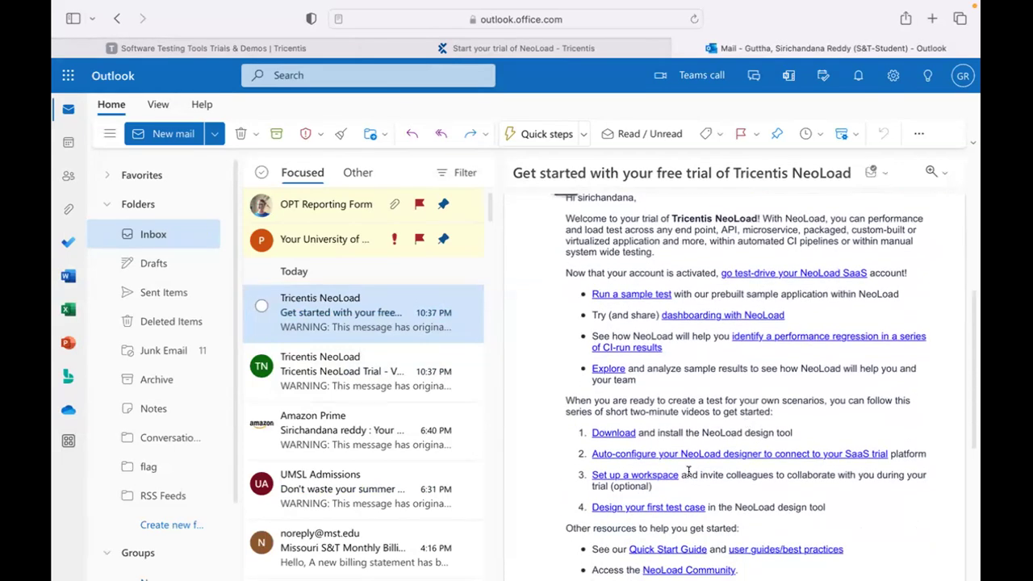
scroll(690, 471, down, 3)
click(325, 360)
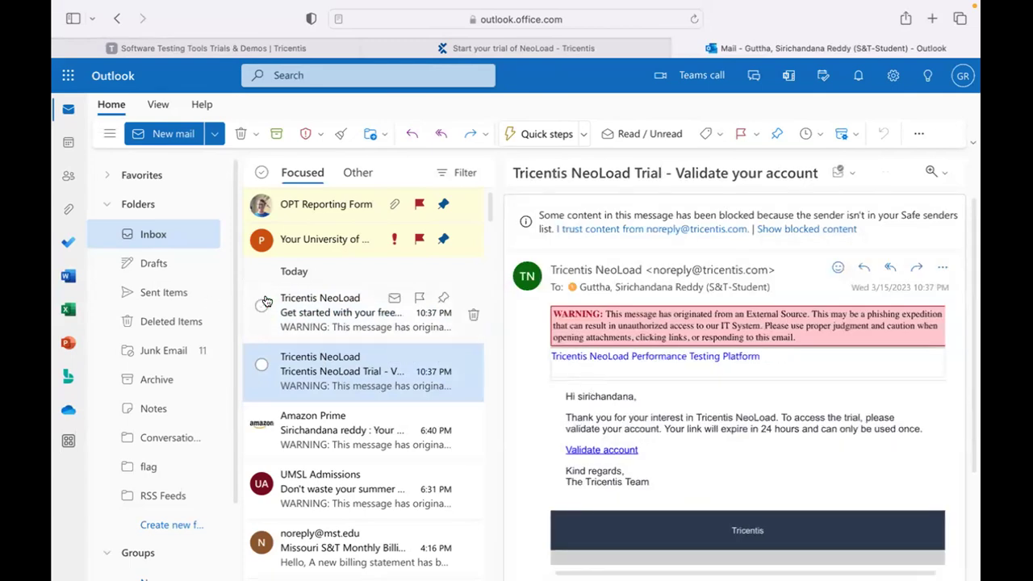
Follow the Validate account link, fill in a strong password, accept the EULA and Privacy Policy, and activate.
click(612, 450)
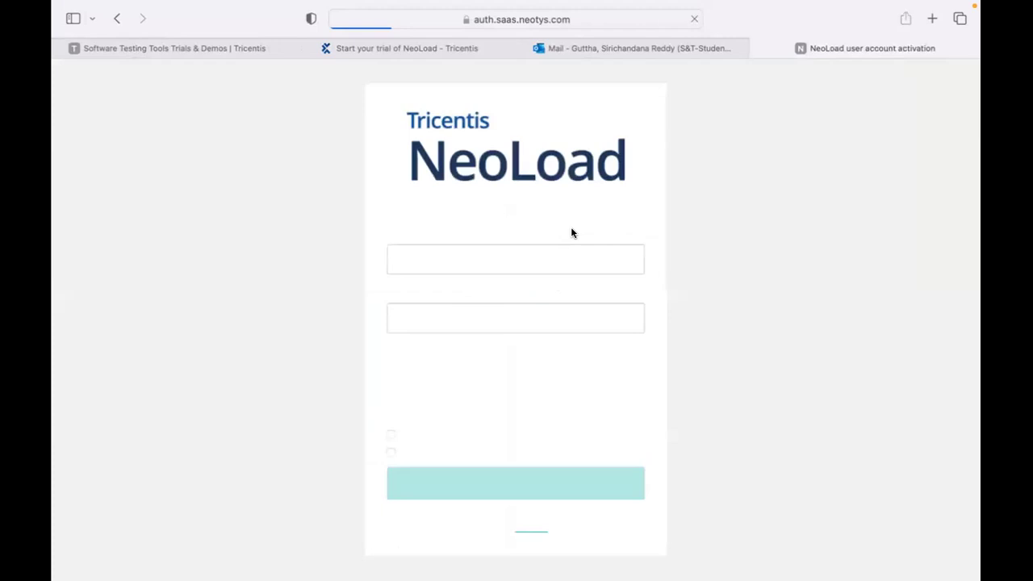
click(459, 255)
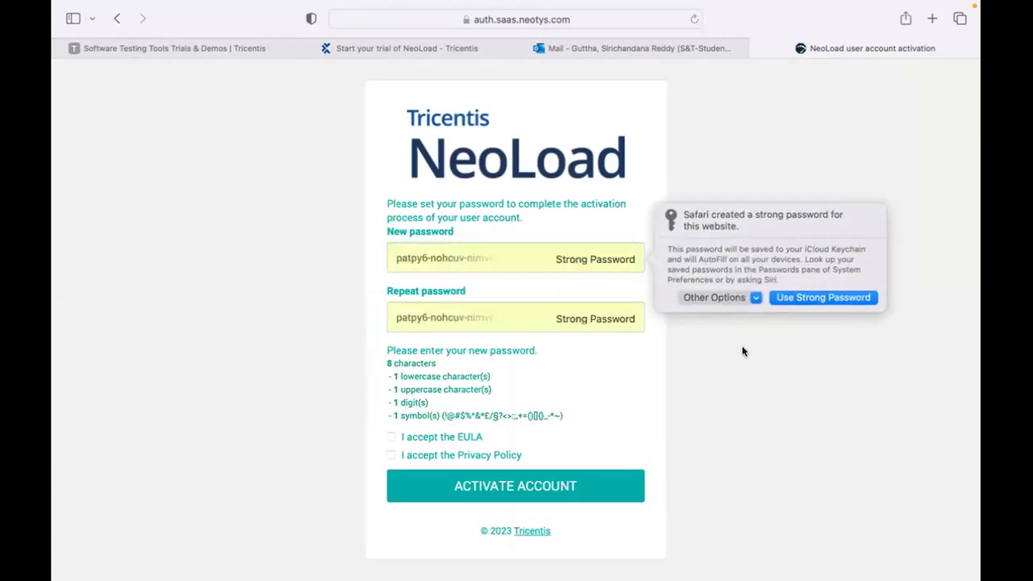
click(390, 437)
click(389, 455)
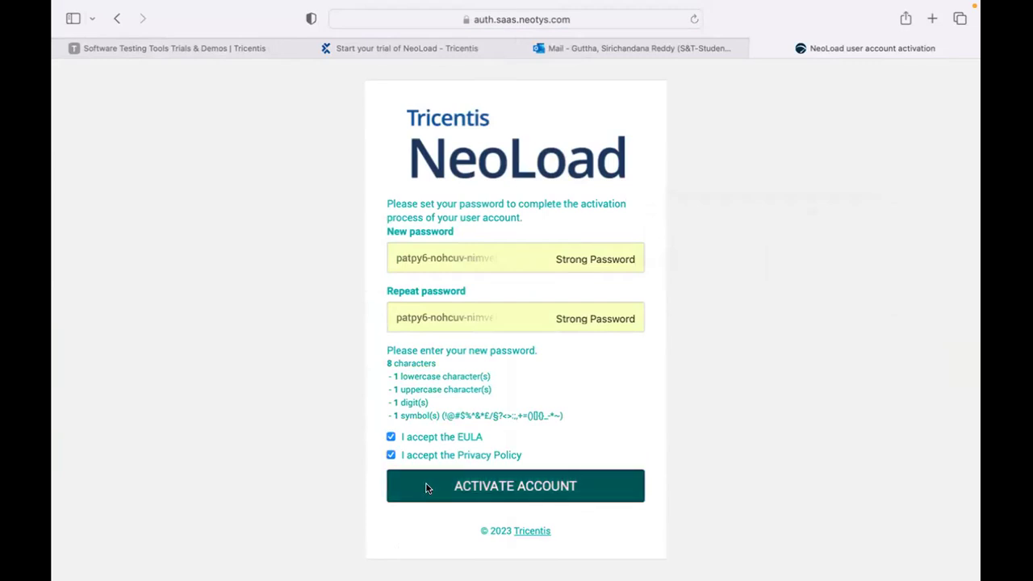
click(427, 487)
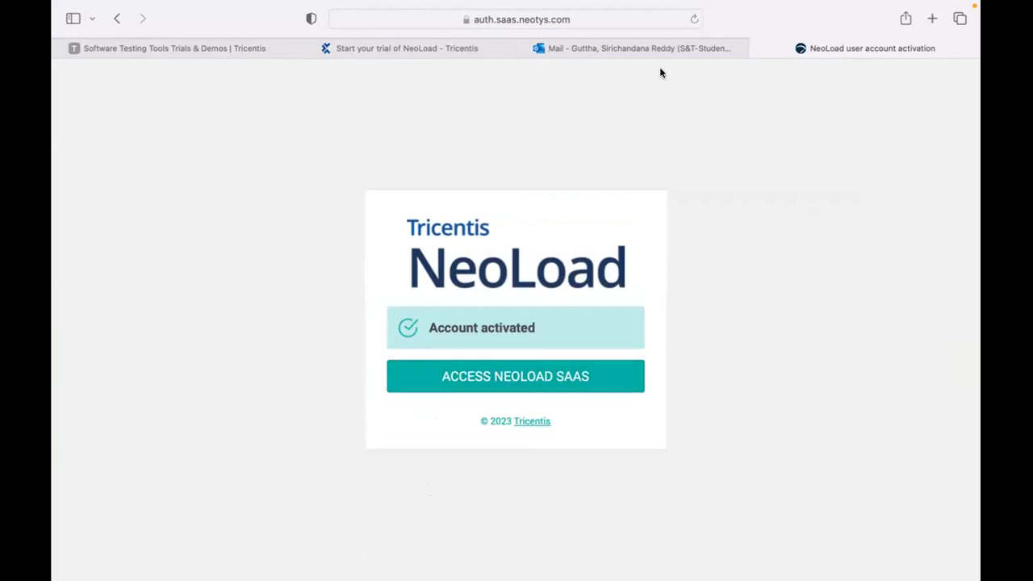
Follow the Download link in the 'Get started with your free trial' email.
click(635, 50)
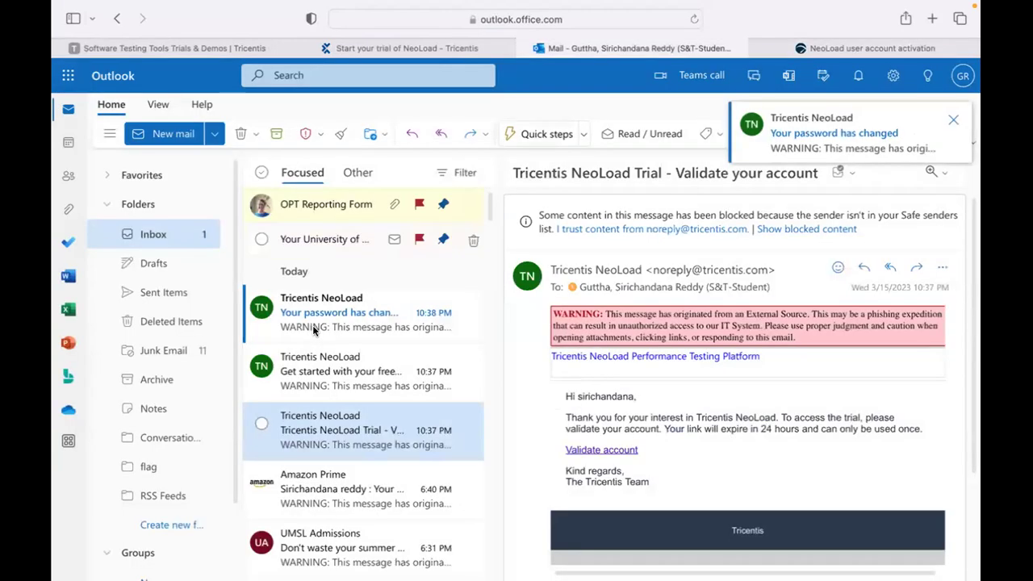
click(315, 327)
click(314, 384)
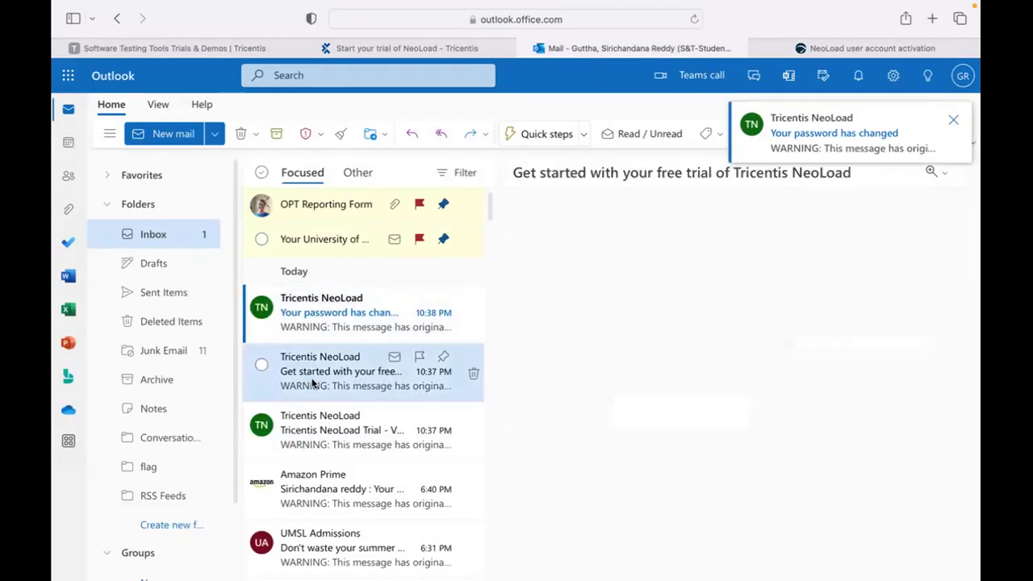
scroll(611, 395, down, 5)
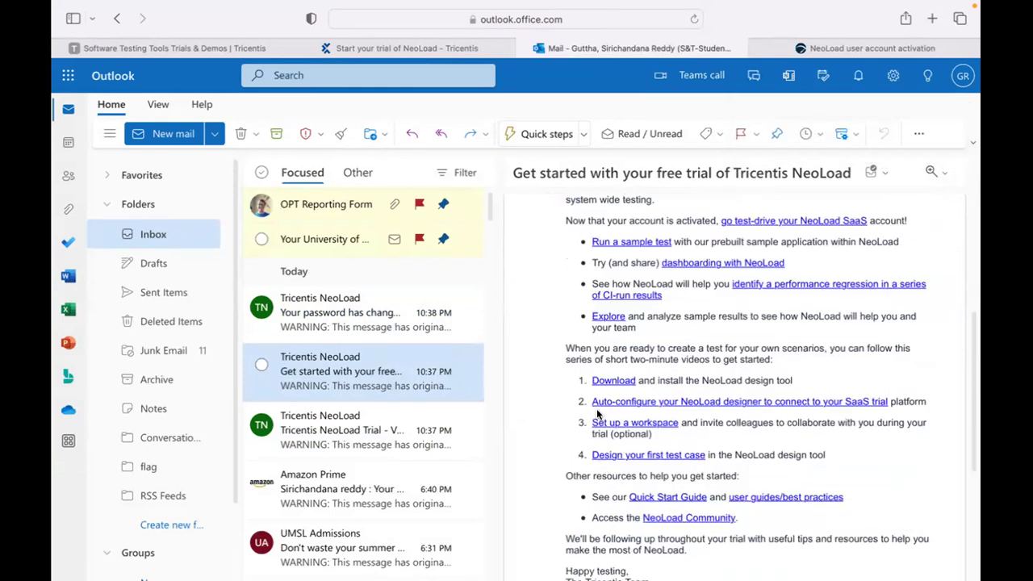
click(613, 381)
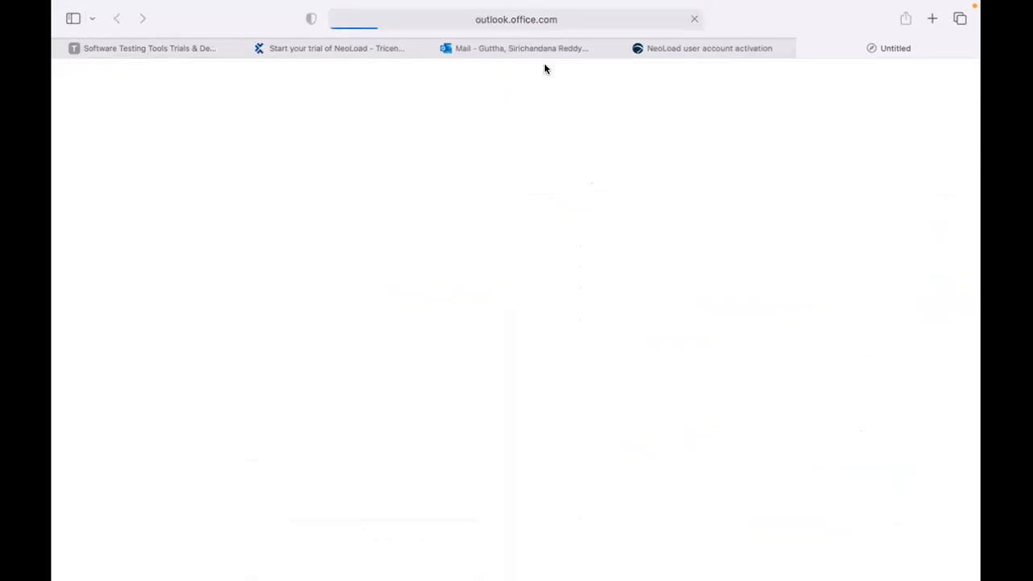
scroll(636, 424, down, 1)
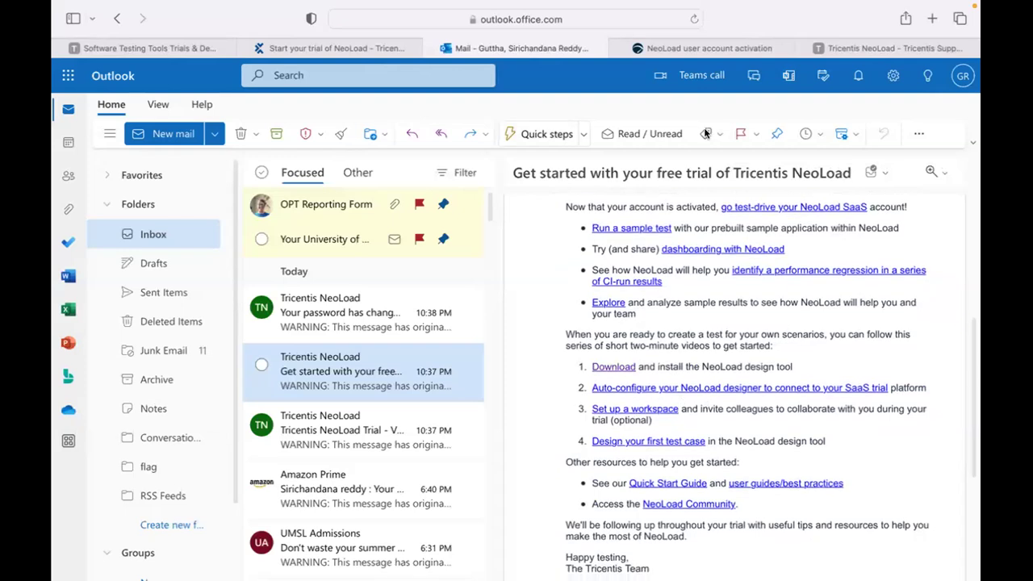
Access NeoLoad SaaS from the activation confirmation, then return to the NeoLoad Product Support page.
click(702, 48)
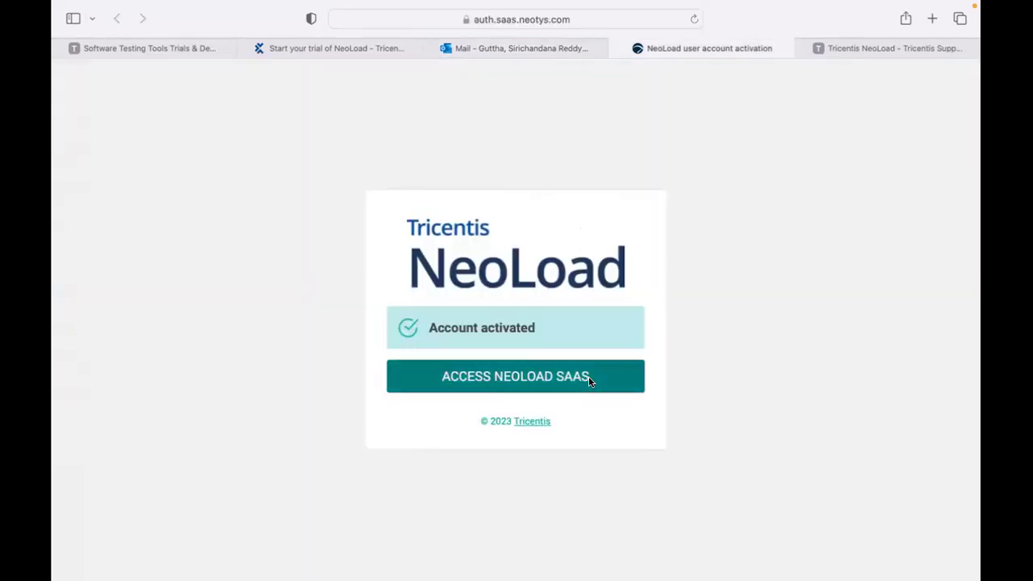
click(588, 380)
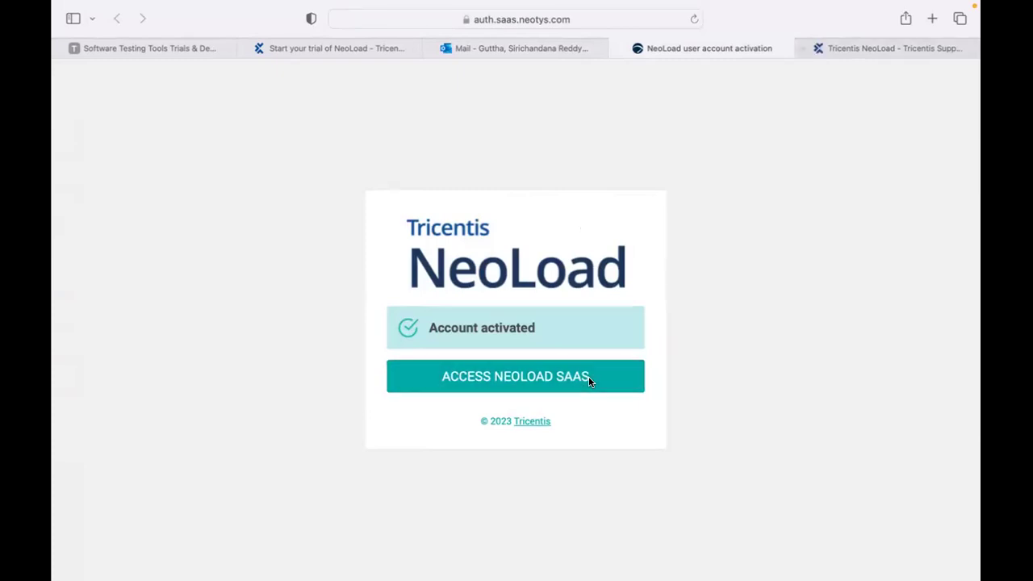
click(850, 48)
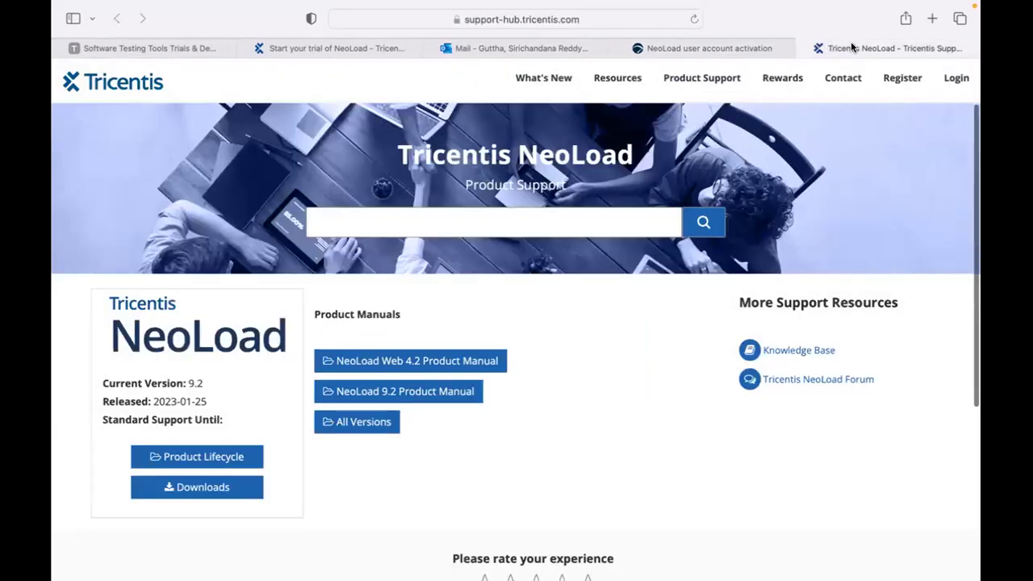
scroll(554, 362, down, 1)
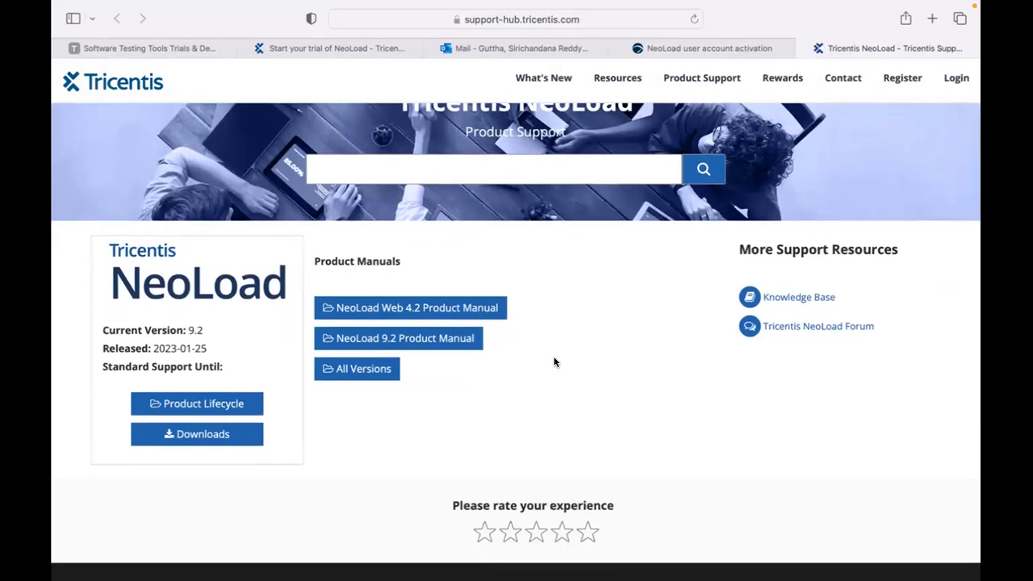
click(428, 345)
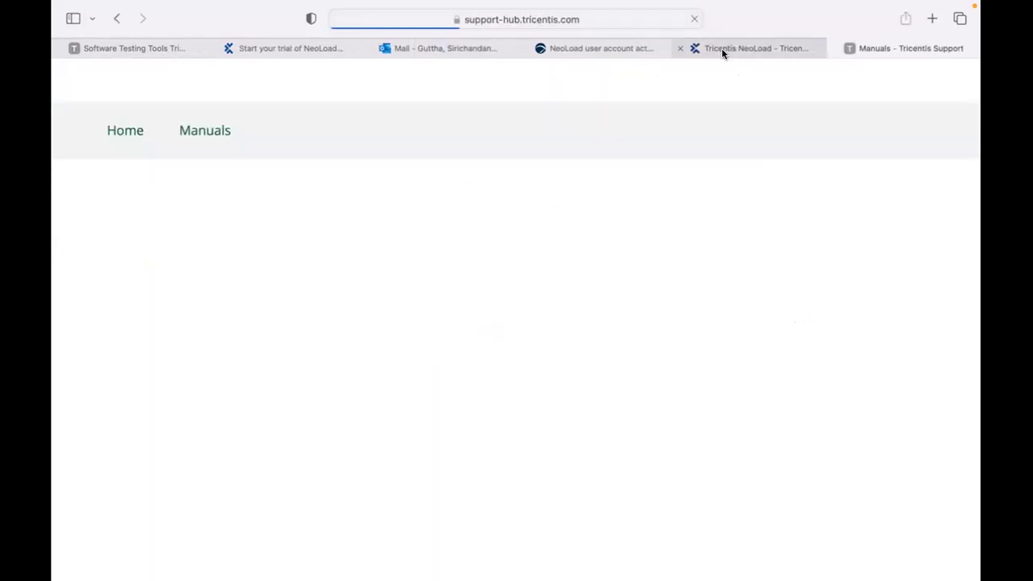
click(721, 47)
click(862, 49)
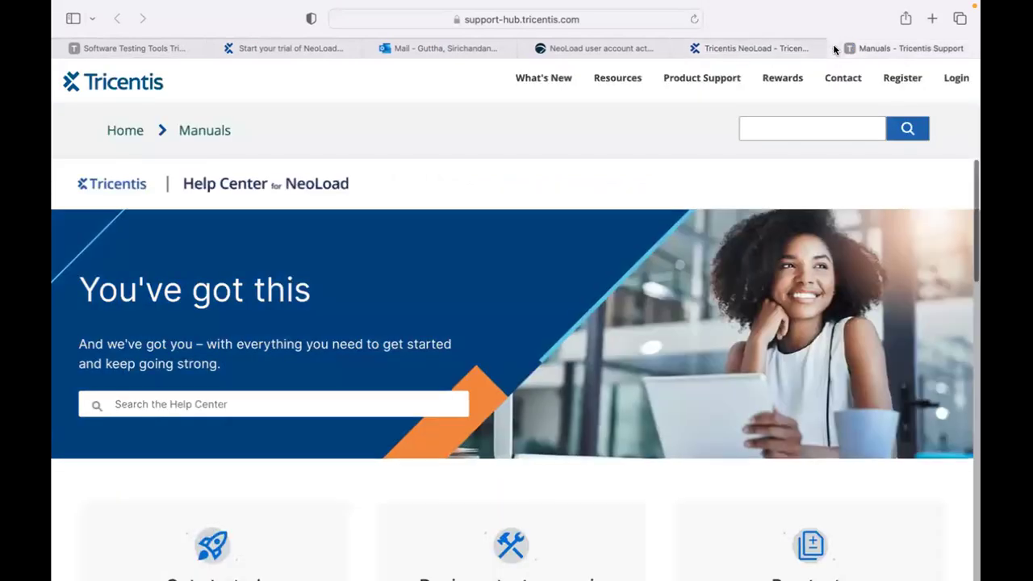
click(835, 49)
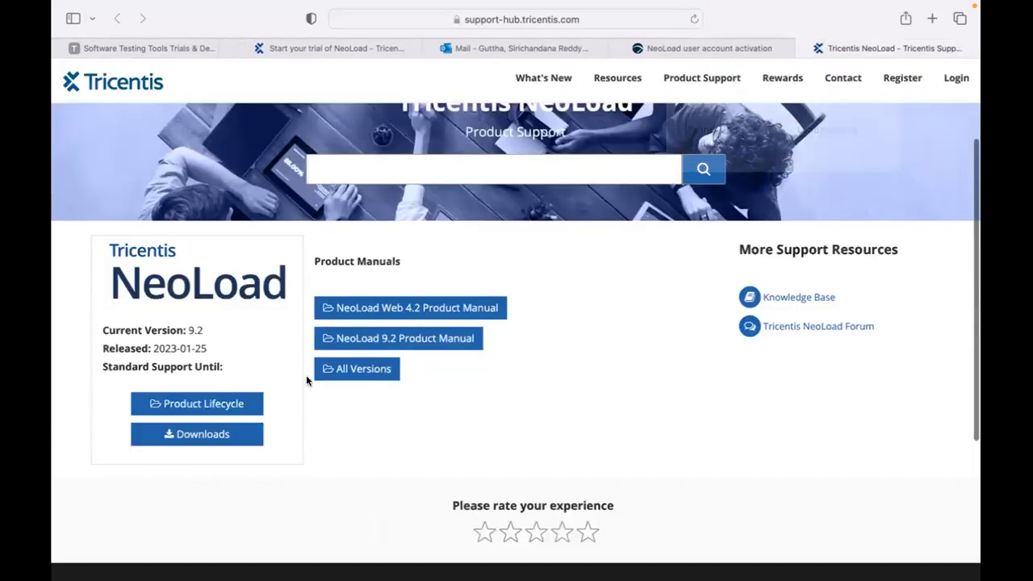
Open All Versions and review supported NeoLoad 9.2–8.1 and end-of-life 8.0 and older.
click(362, 368)
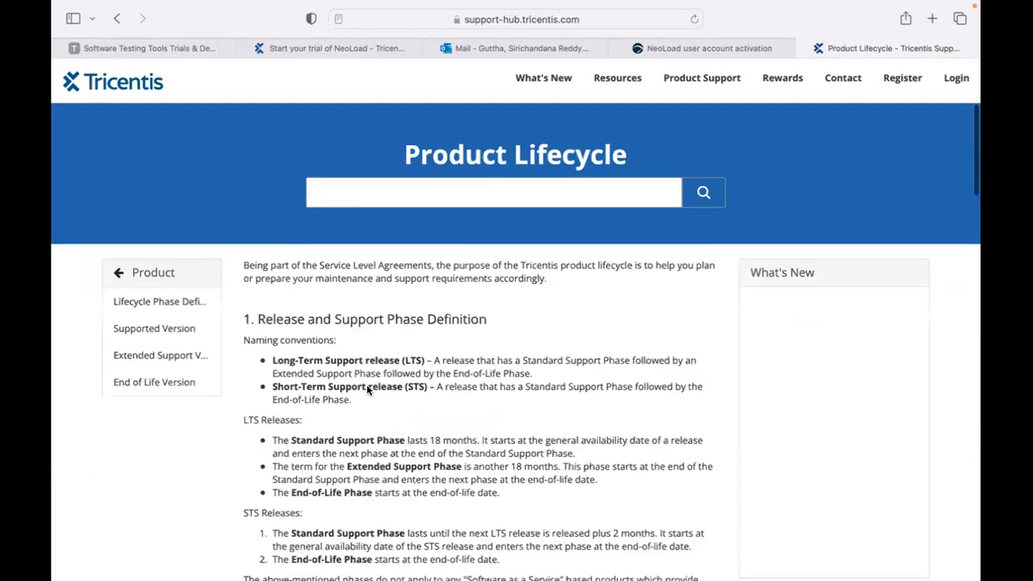
scroll(370, 404, down, 2)
scroll(371, 404, down, 10)
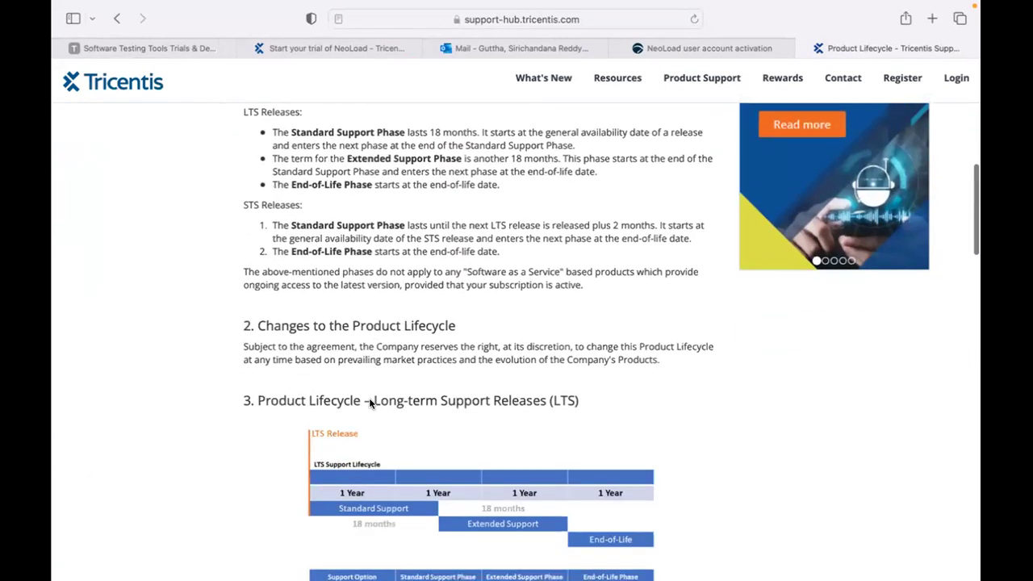
scroll(370, 404, down, 5)
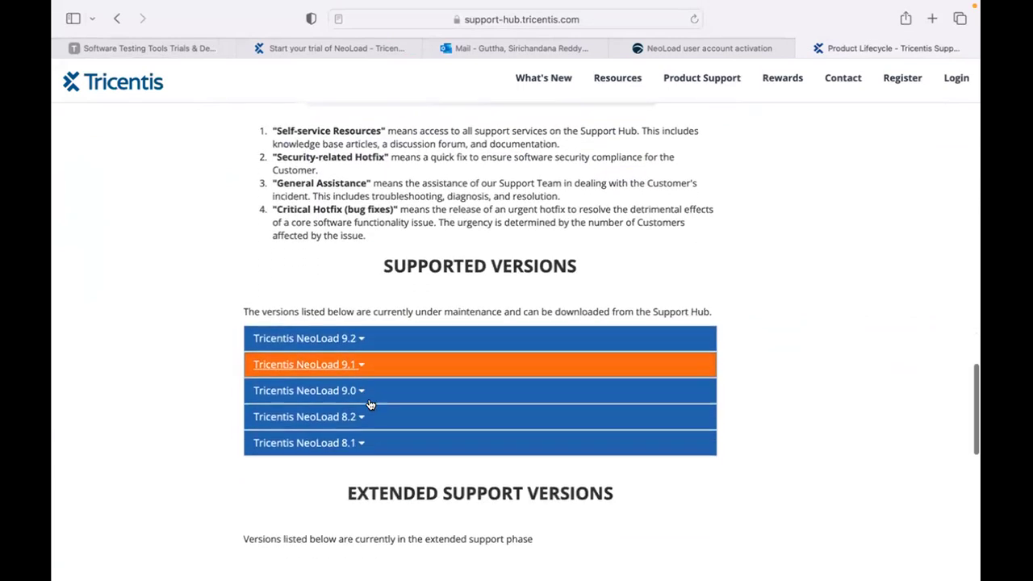
scroll(370, 404, down, 4)
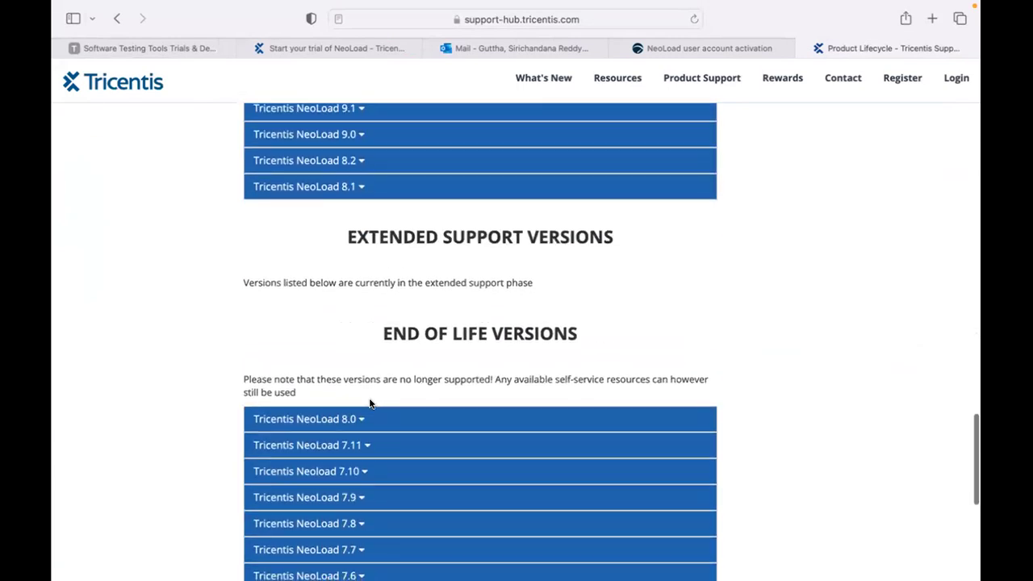
scroll(371, 403, up, 4)
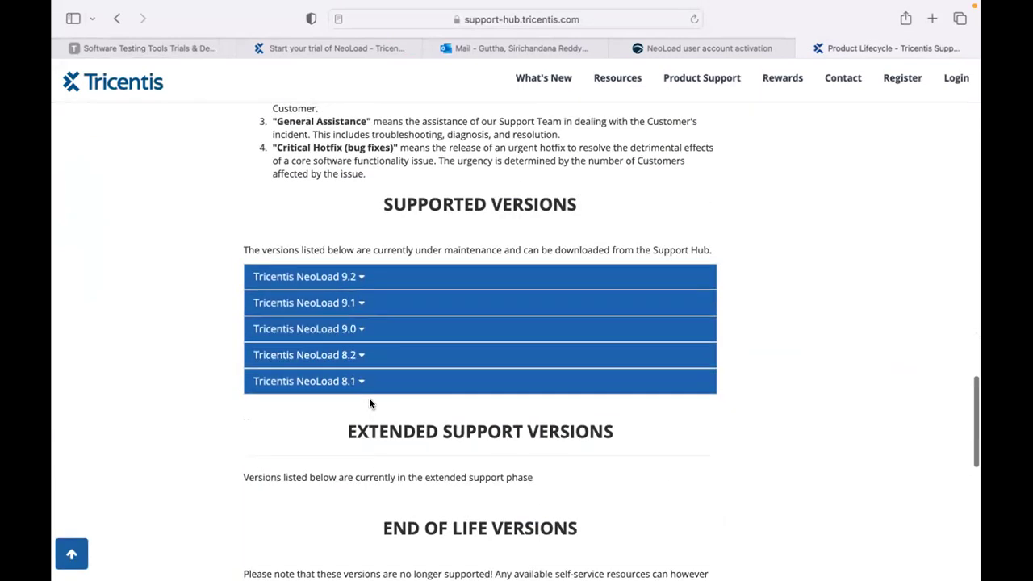
scroll(376, 420, down, 10)
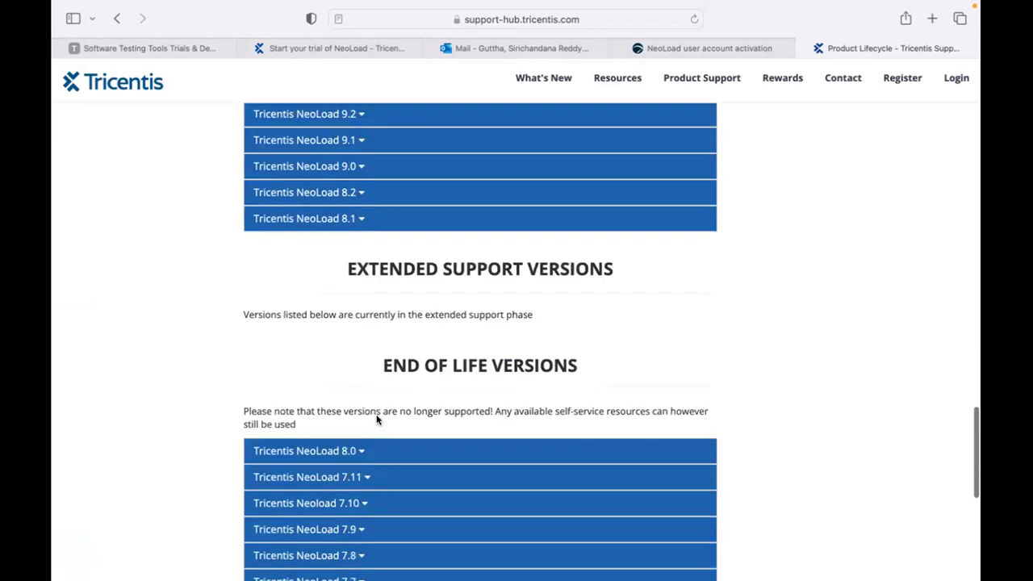
scroll(376, 415, up, 10)
scroll(376, 414, down, 3)
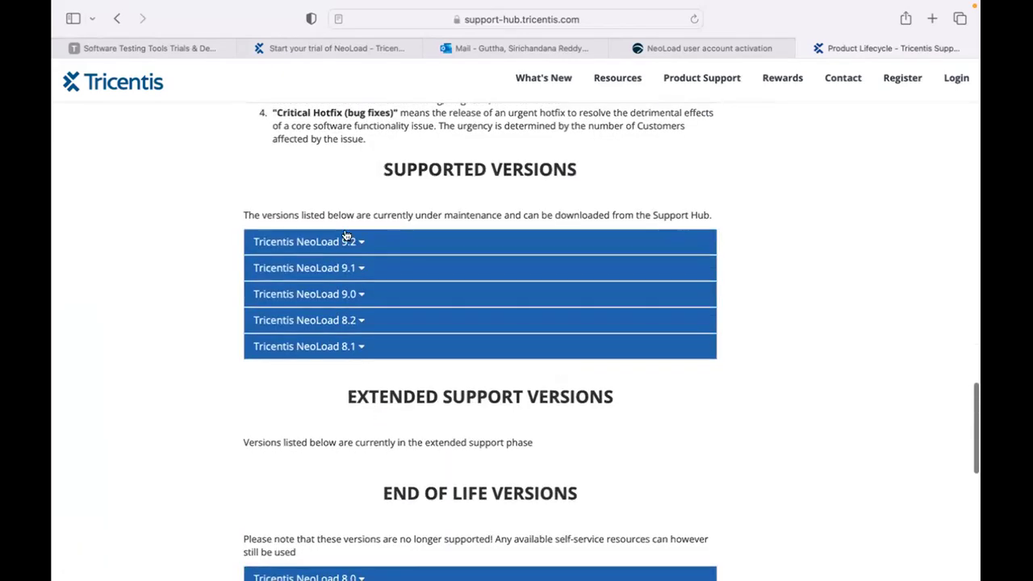
scroll(359, 405, down, 4)
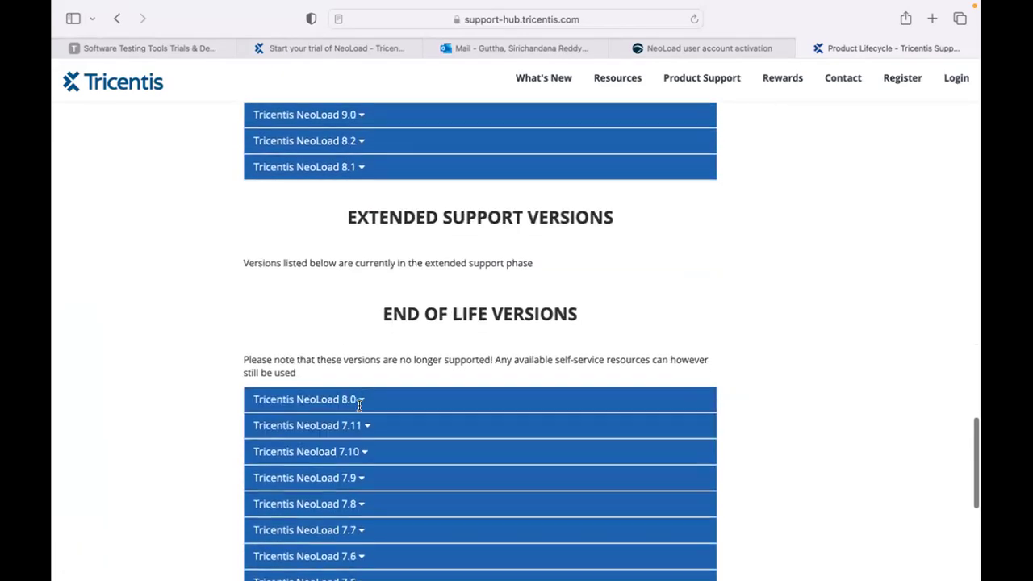
Expand the Tricentis NeoLoad 9.2 row under Supported Versions to show its release date, downloads and manuals.
scroll(363, 424, down, 1)
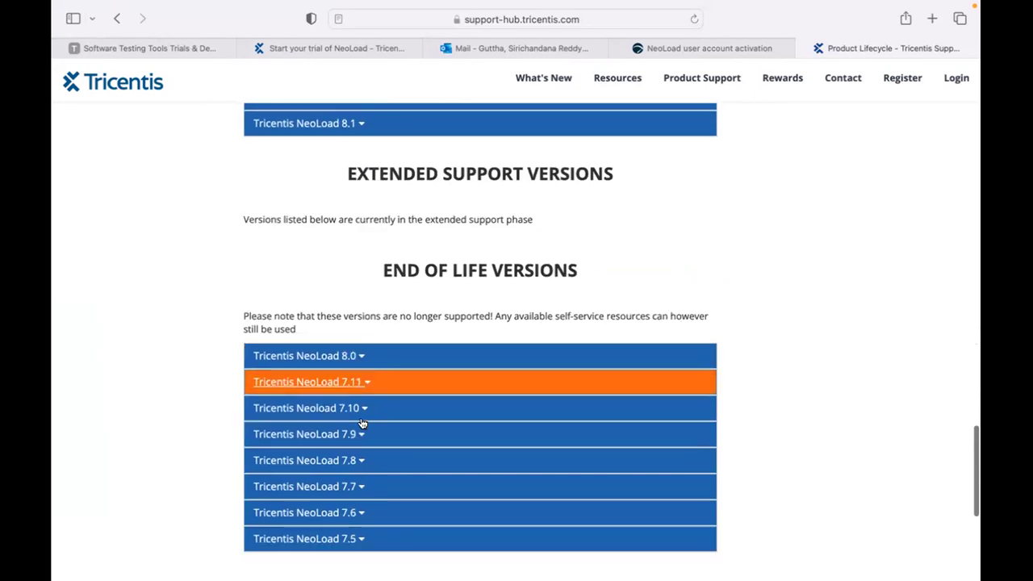
scroll(362, 422, up, 9)
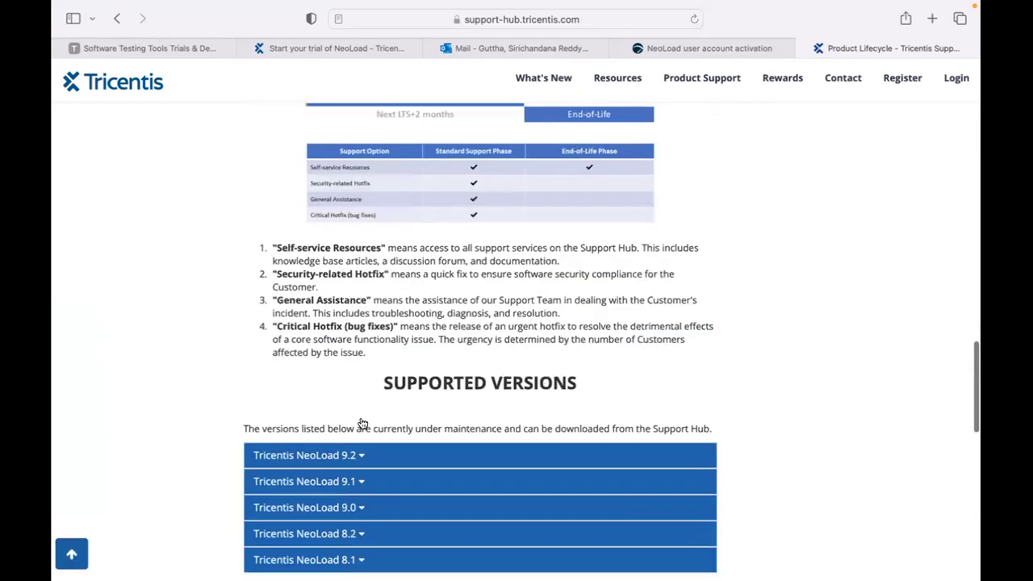
scroll(334, 339, down, 3)
scroll(333, 337, down, 2)
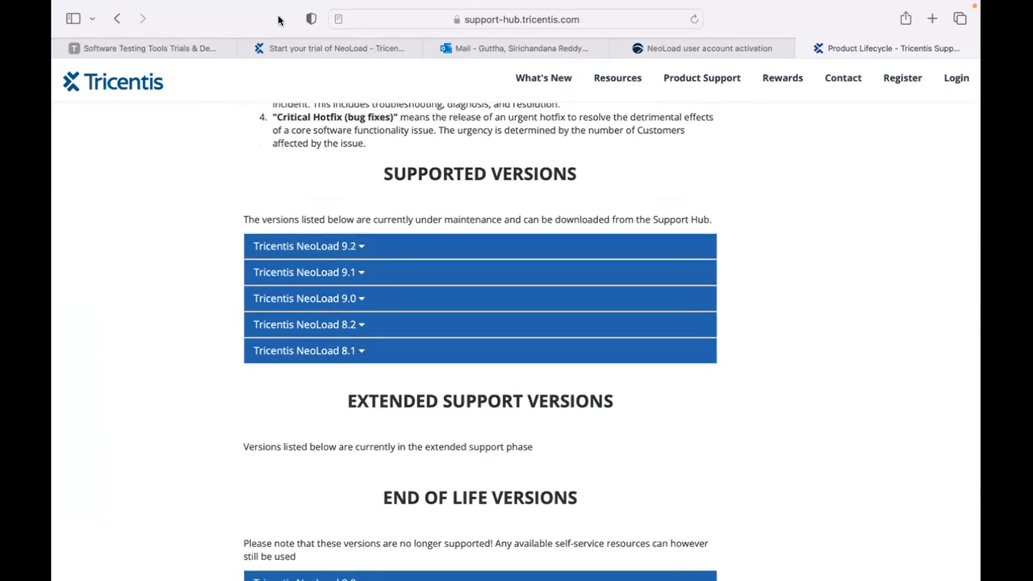
click(355, 252)
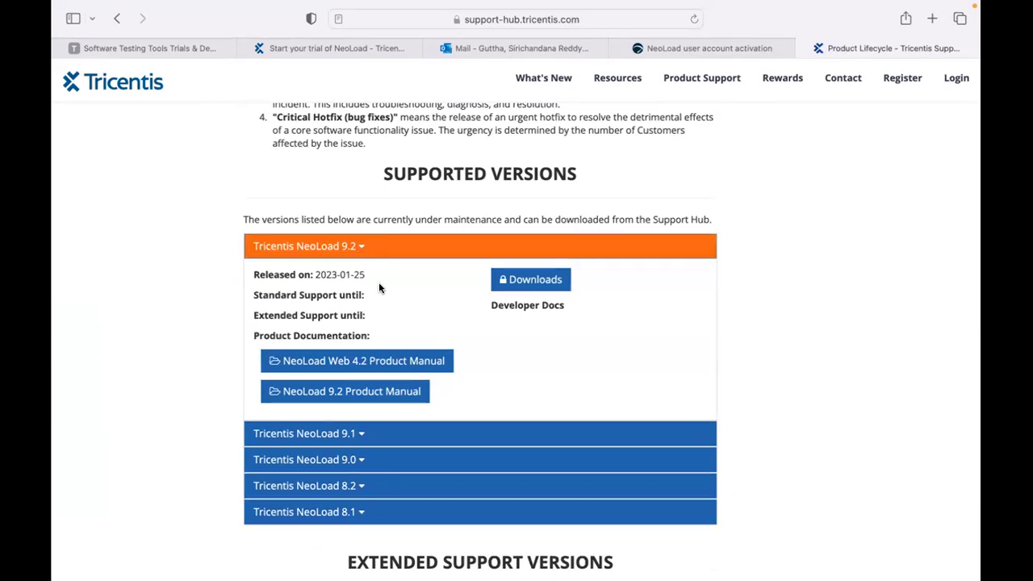
click(518, 280)
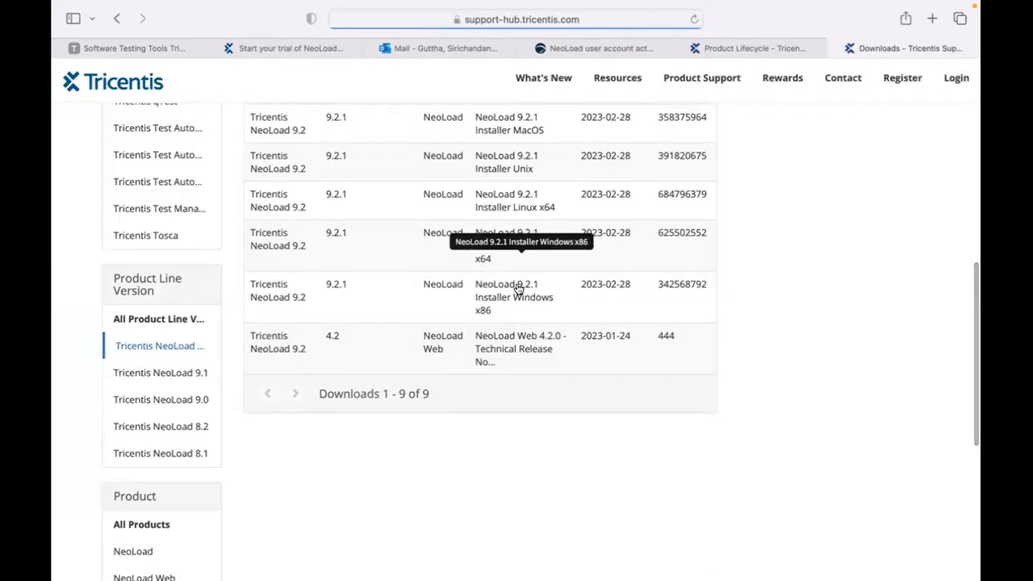
scroll(518, 289, up, 3)
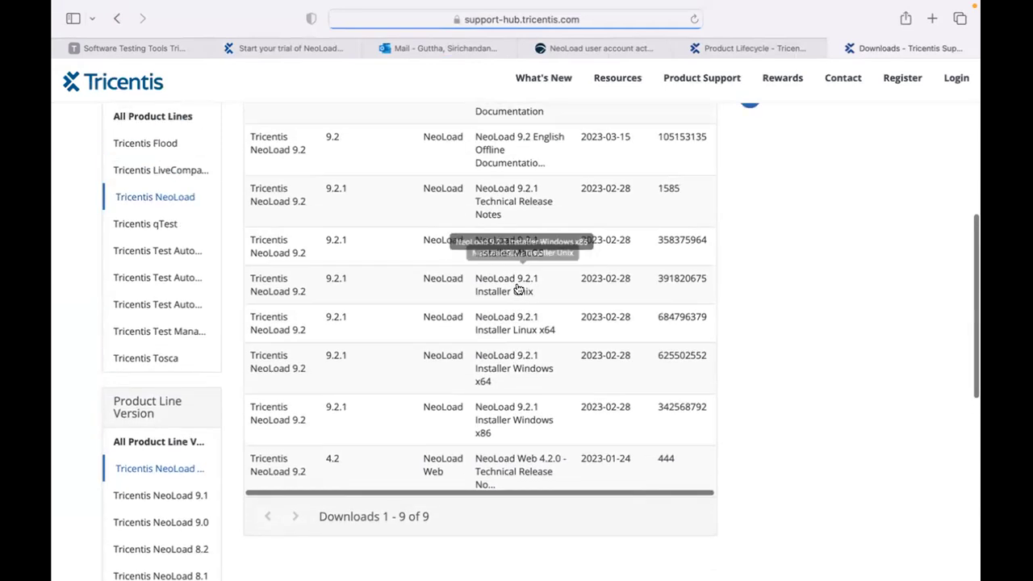
scroll(519, 289, up, 3)
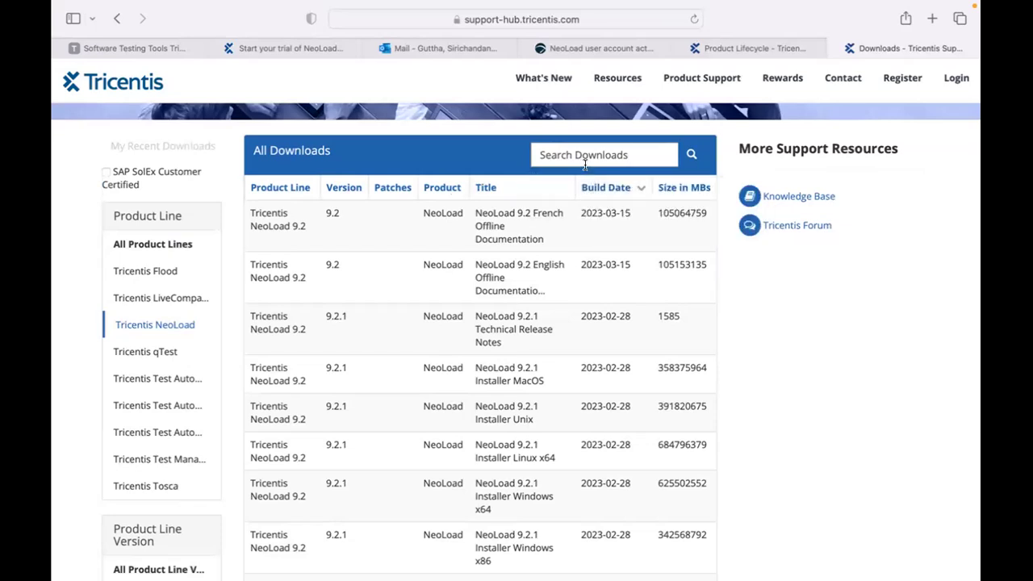
scroll(557, 284, down, 5)
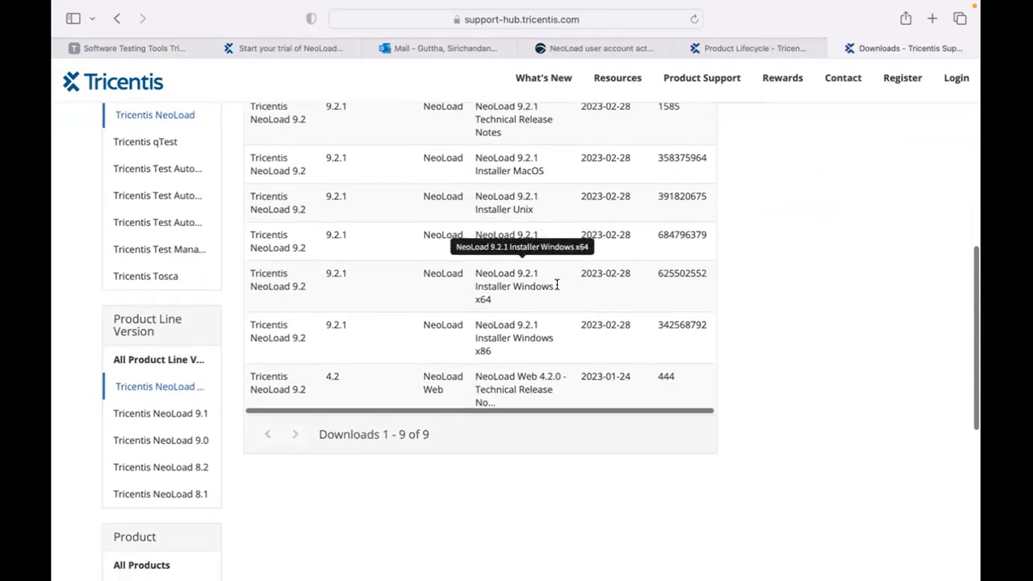
scroll(557, 284, up, 6)
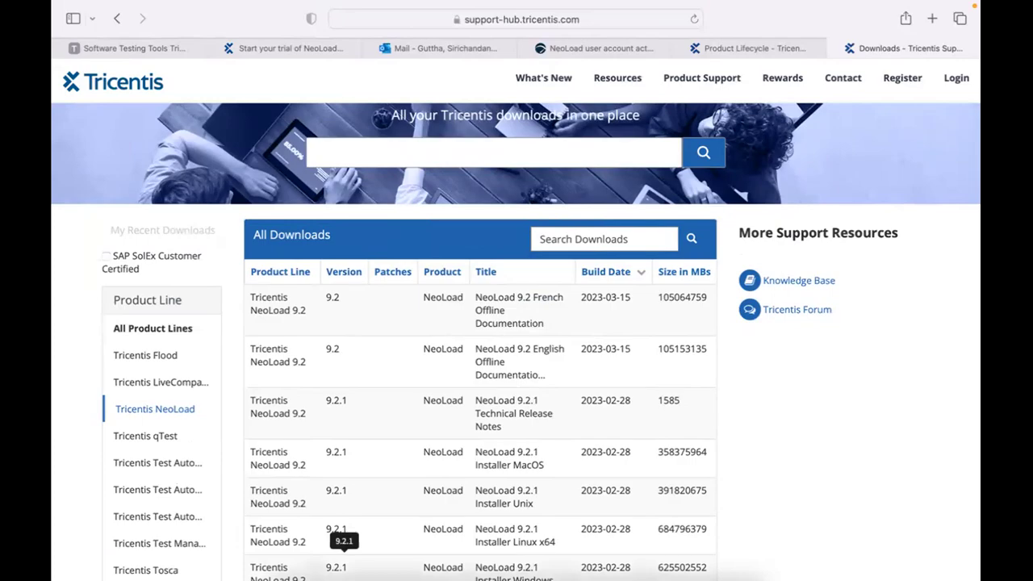
Check the Downloads folder in Finder, minimize it, and return to the Safari downloads page.
click(281, 565)
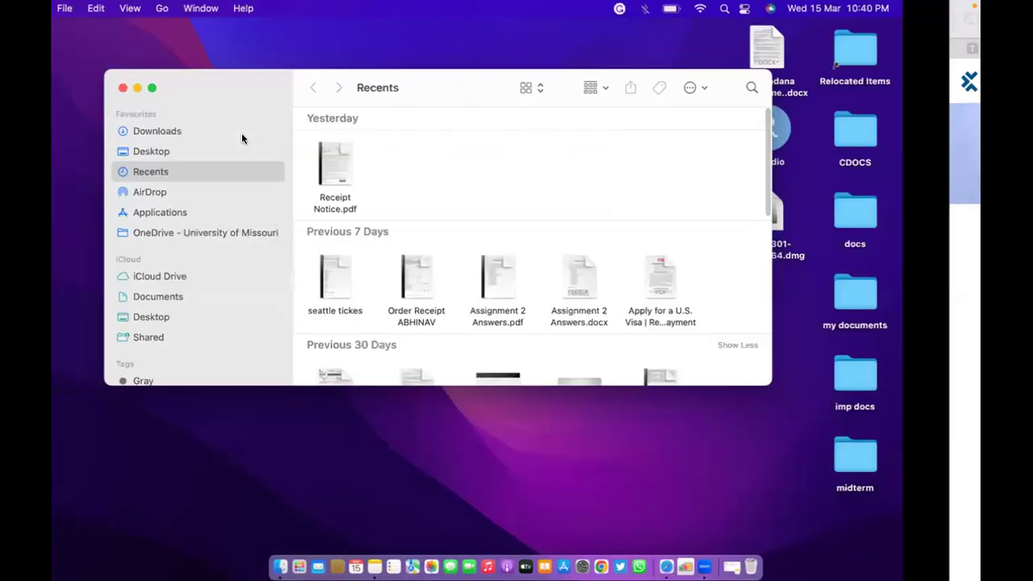
click(242, 133)
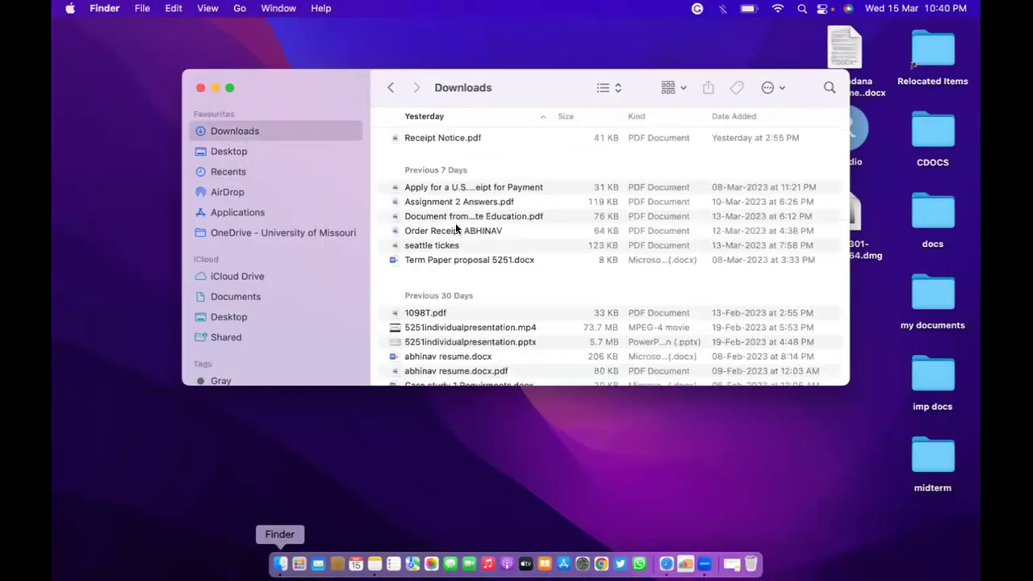
click(214, 87)
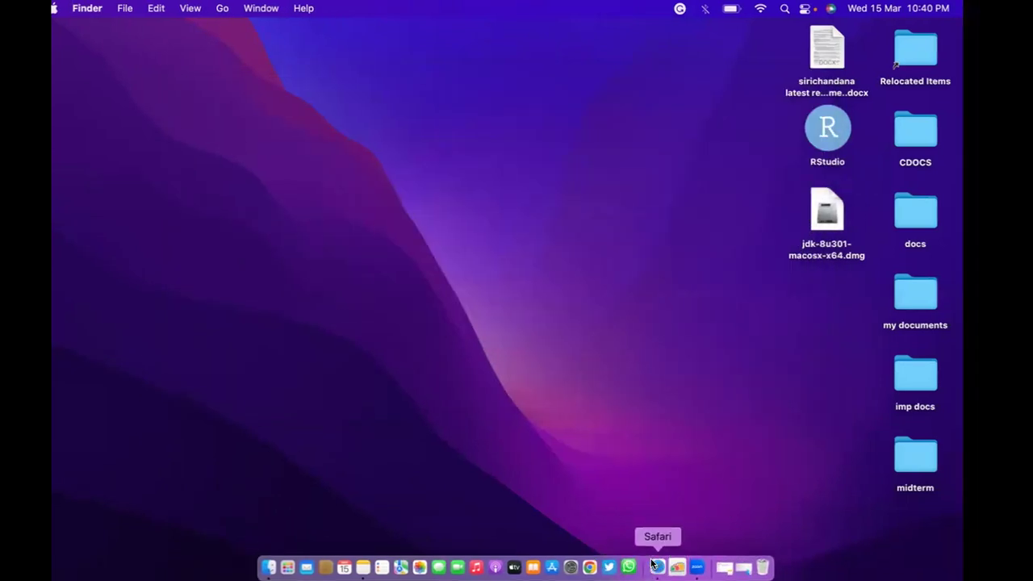
click(654, 565)
scroll(578, 351, down, 3)
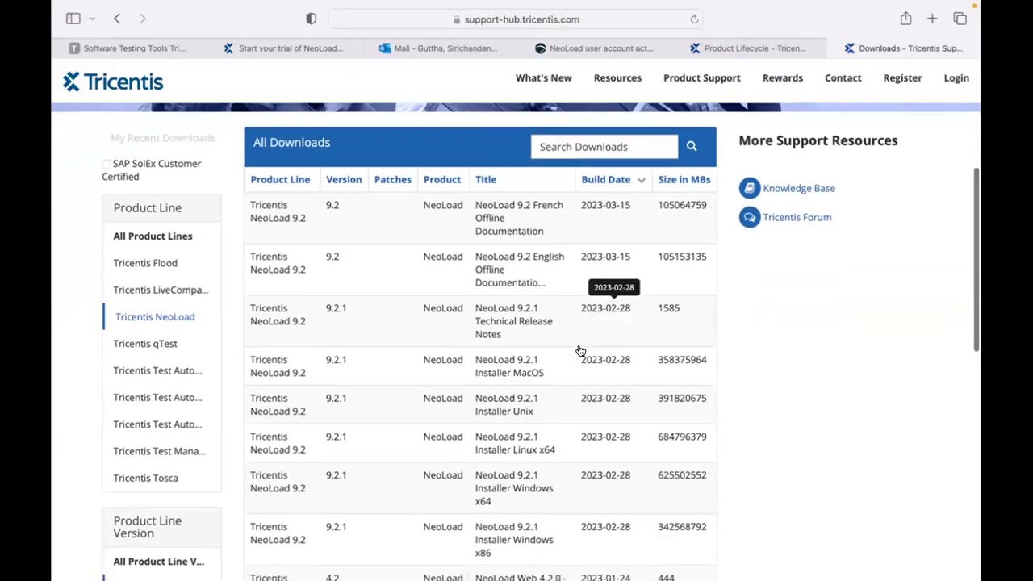
Open the NeoLoad 9.2 Product Manual from Product Lifecycle, scroll through it, then close it.
scroll(578, 350, up, 5)
click(740, 45)
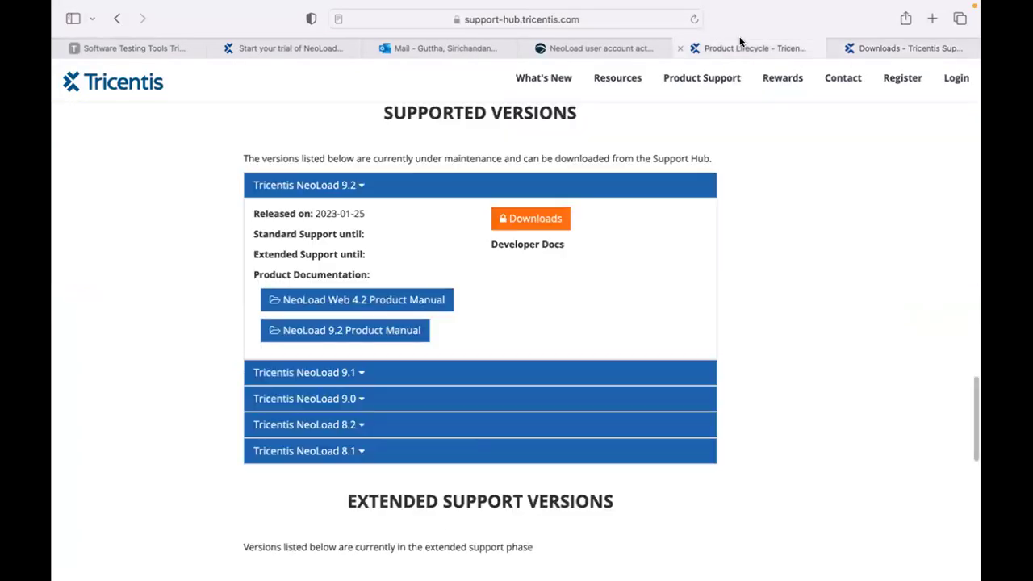
click(411, 332)
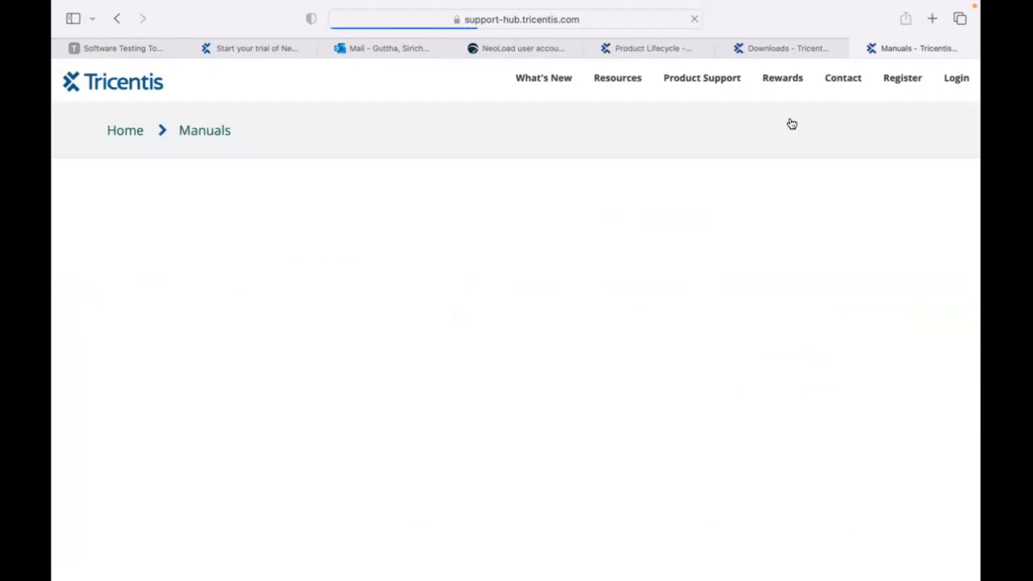
scroll(562, 358, down, 5)
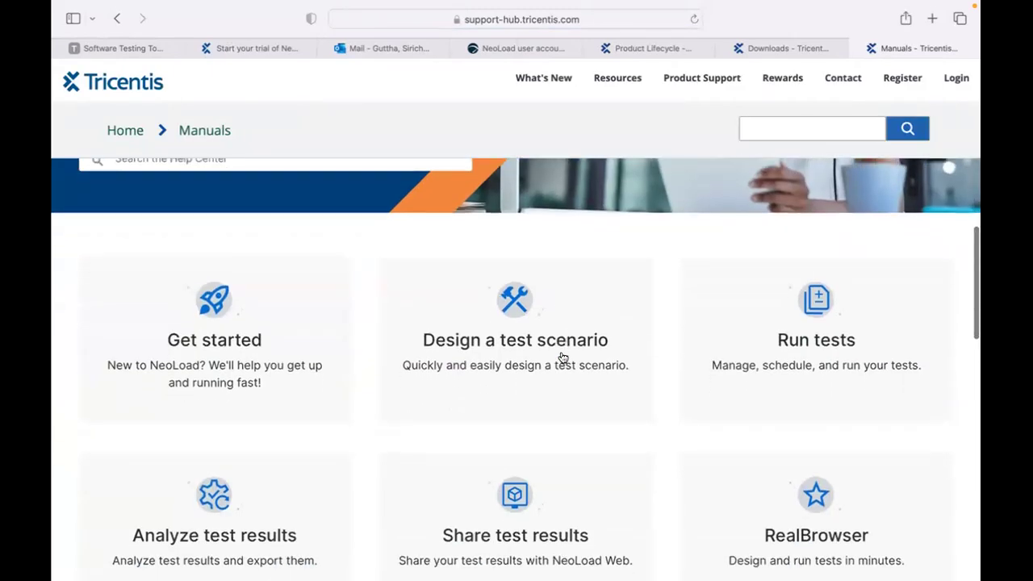
scroll(562, 357, down, 10)
scroll(562, 357, down, 5)
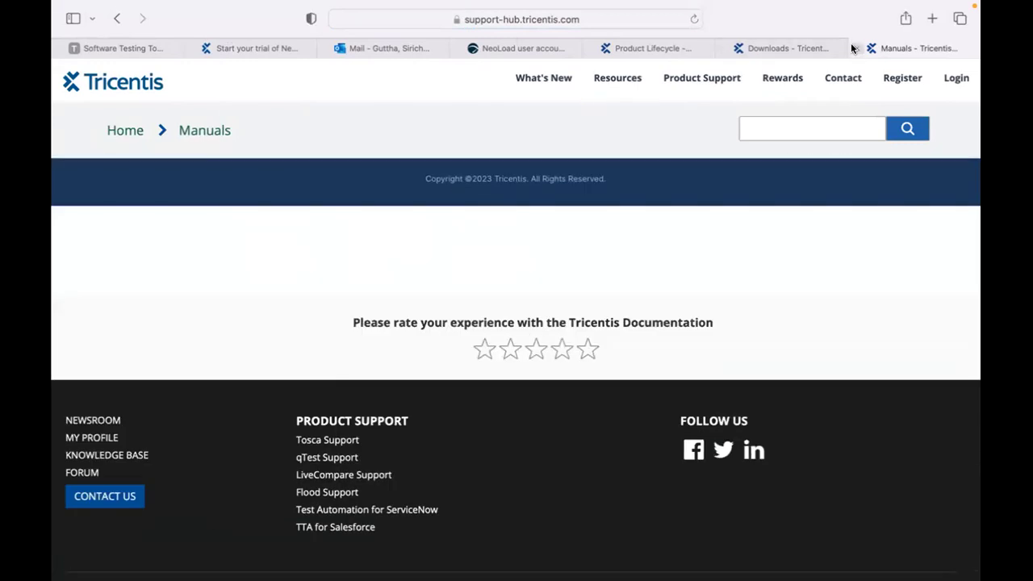
click(850, 43)
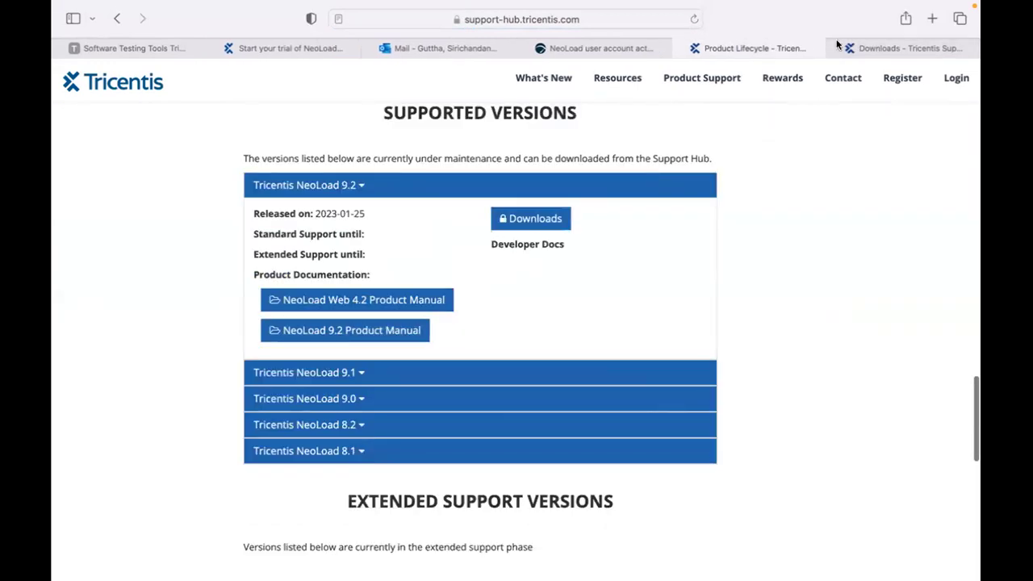
Look over the NeoLoad 9.2 downloads page.
click(836, 50)
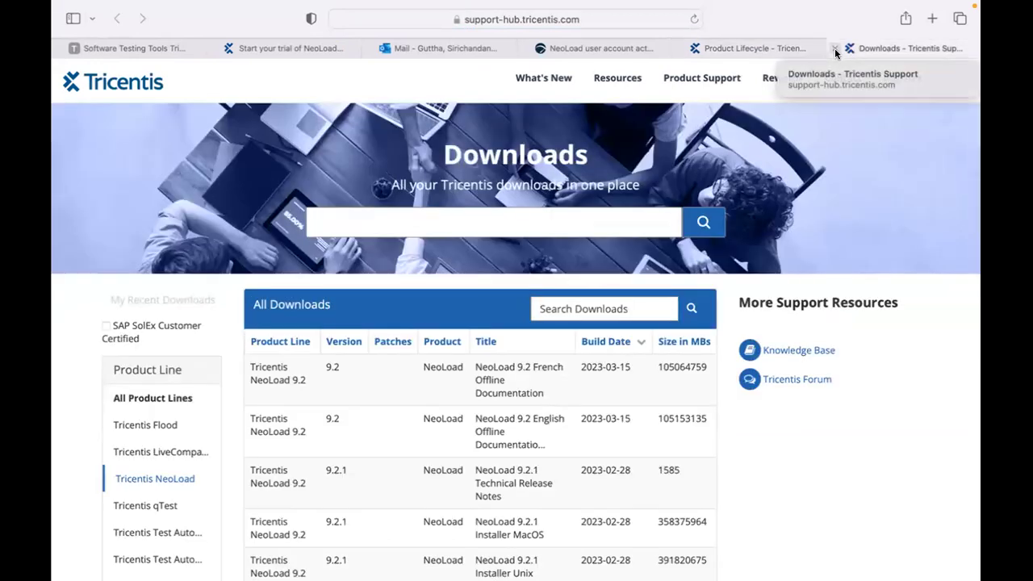
scroll(549, 412, down, 4)
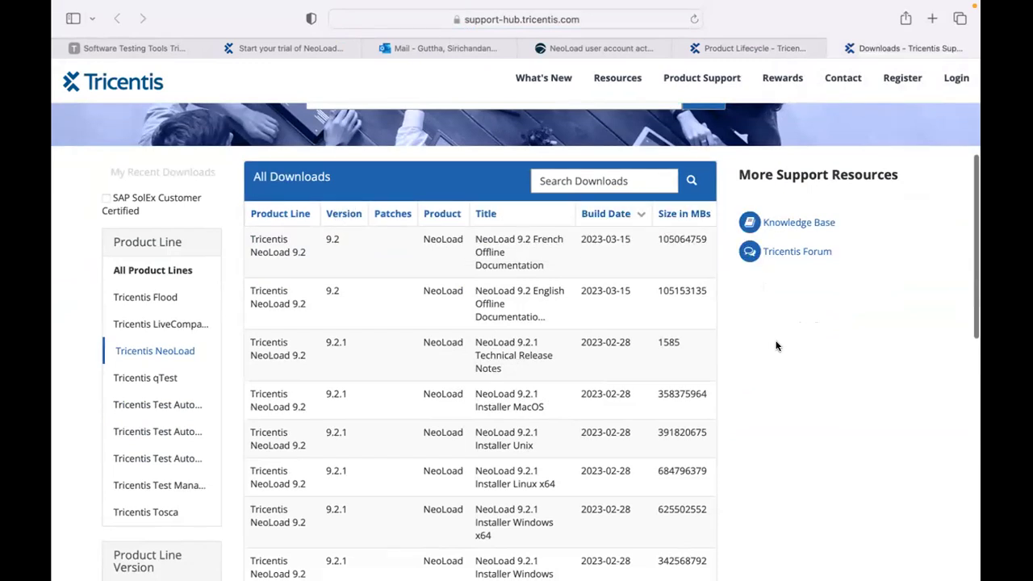
scroll(744, 417, down, 5)
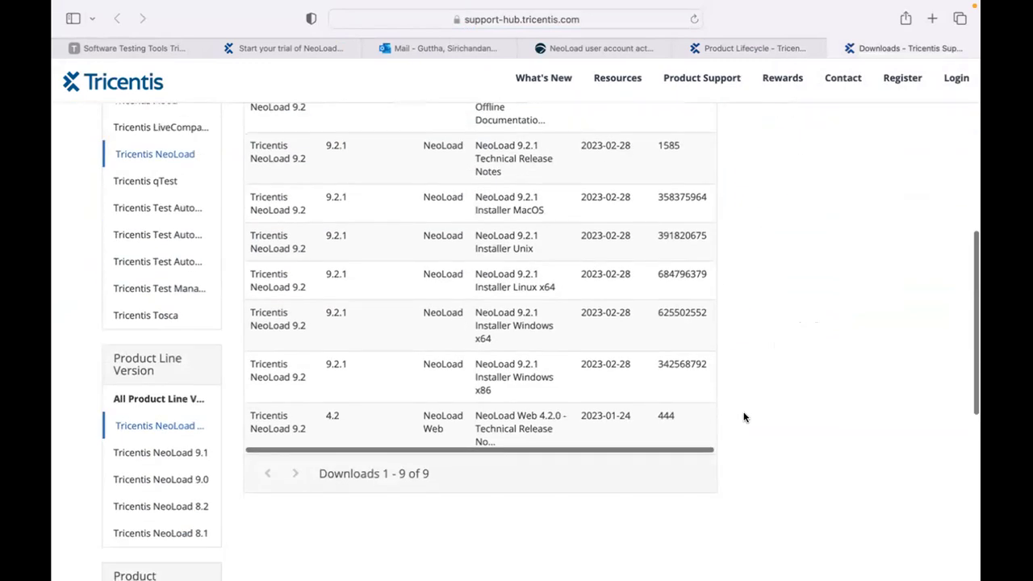
scroll(744, 418, up, 1)
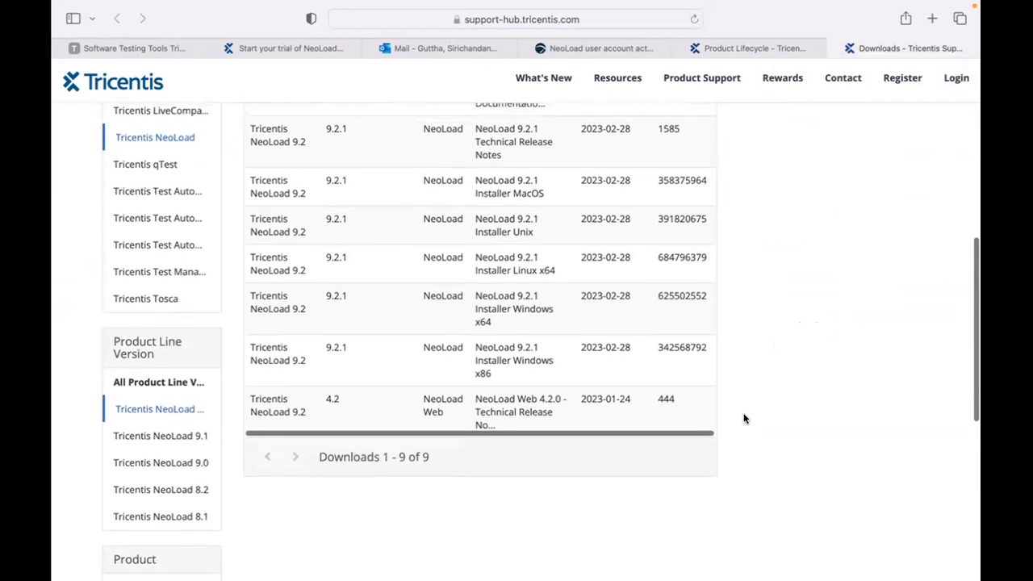
scroll(744, 417, up, 2)
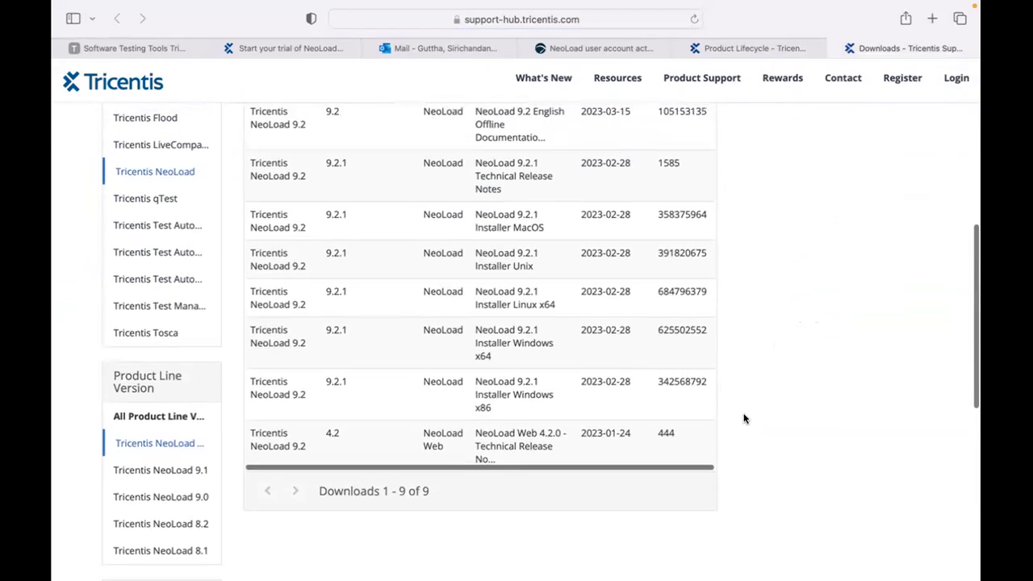
scroll(744, 419, up, 2)
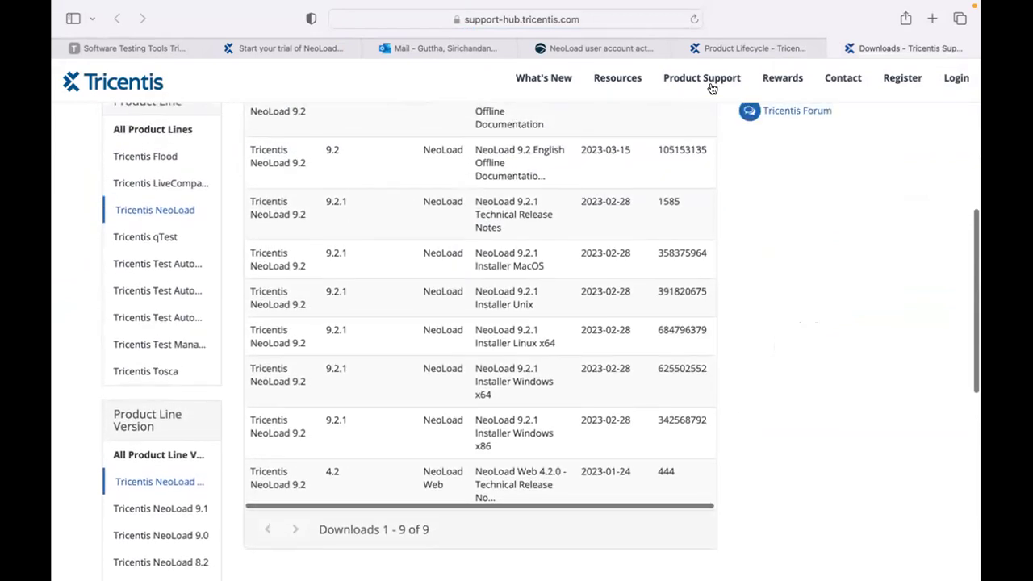
Expand the end-of-life NeoLoad 7.11 entry and close the NeoLoad 9.2 downloads tab.
click(712, 47)
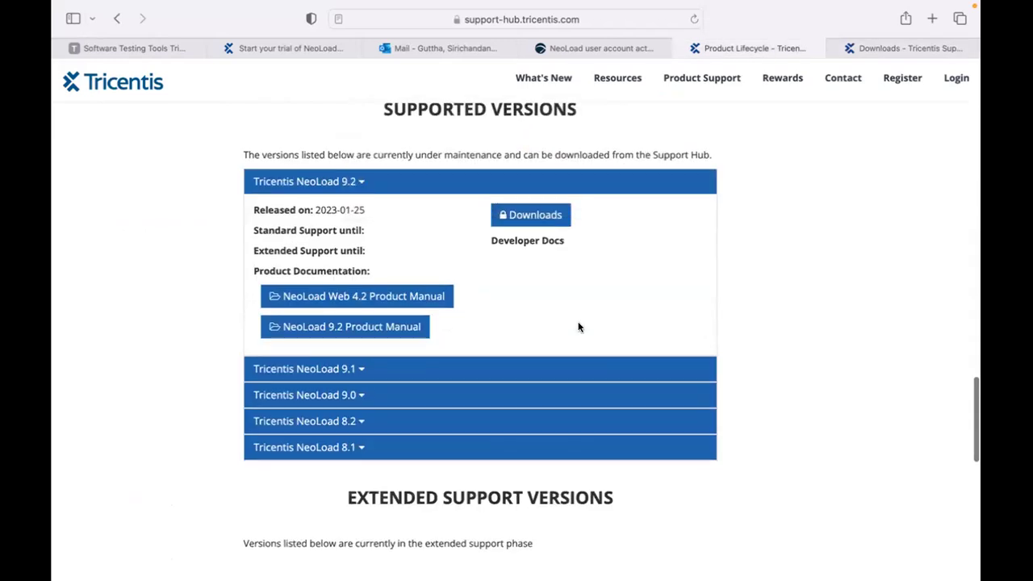
scroll(579, 326, down, 3)
scroll(578, 325, down, 5)
scroll(578, 325, up, 1)
click(350, 220)
click(835, 46)
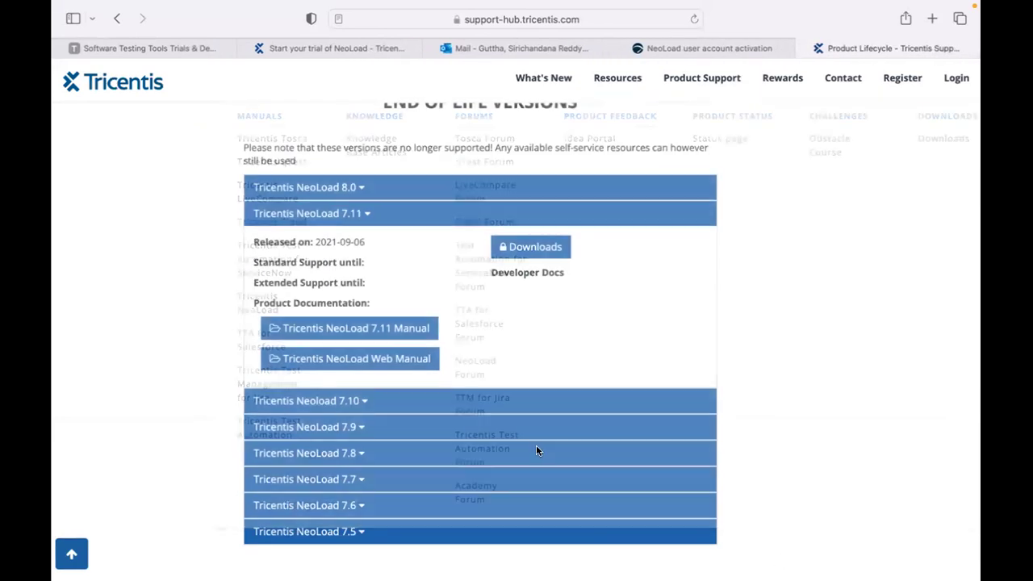
Open the NeoLoad 7.11 downloads listing the six 7.11.4 installers.
click(536, 247)
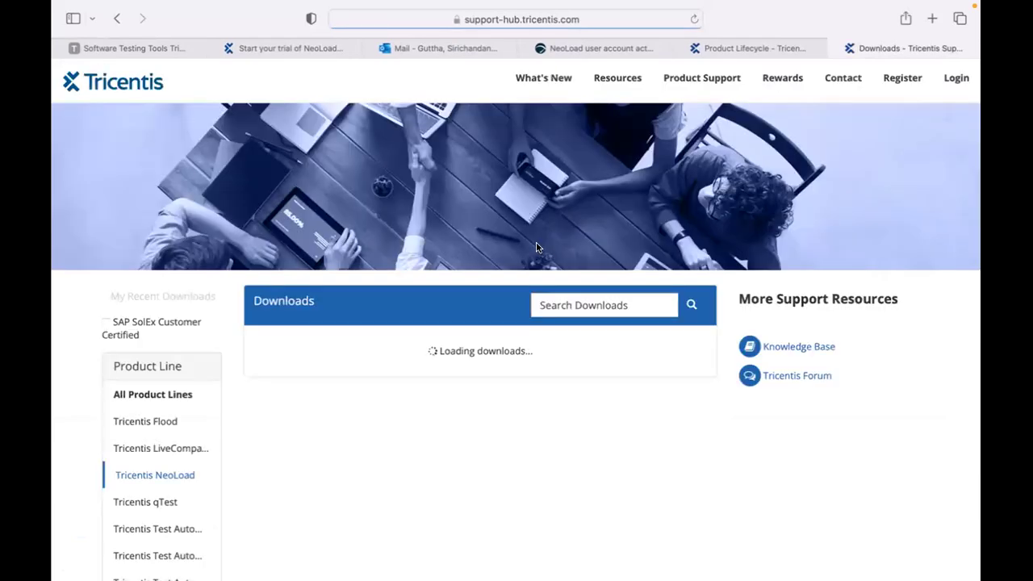
scroll(537, 355, down, 3)
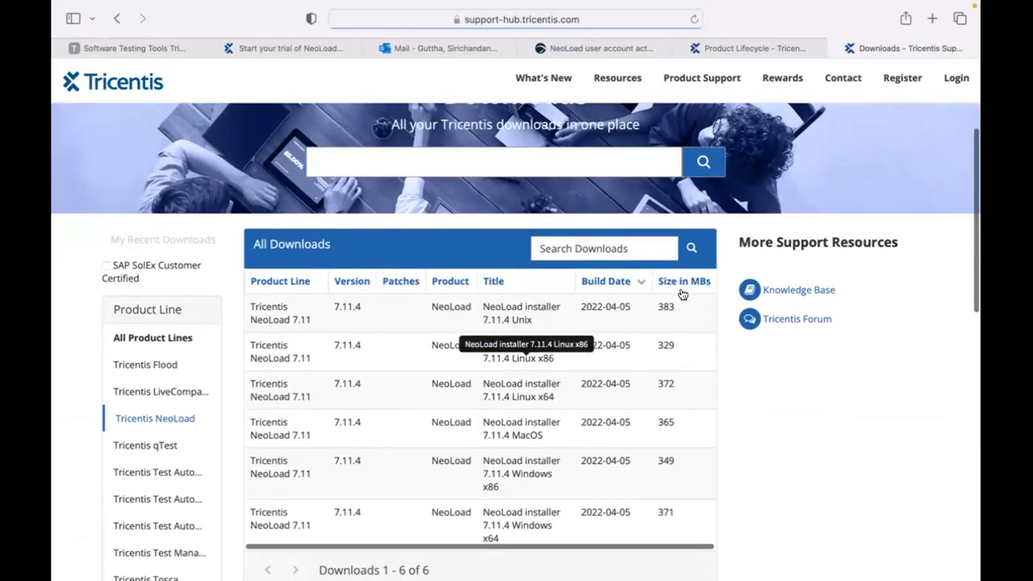
scroll(476, 393, down, 2)
scroll(476, 393, down, 4)
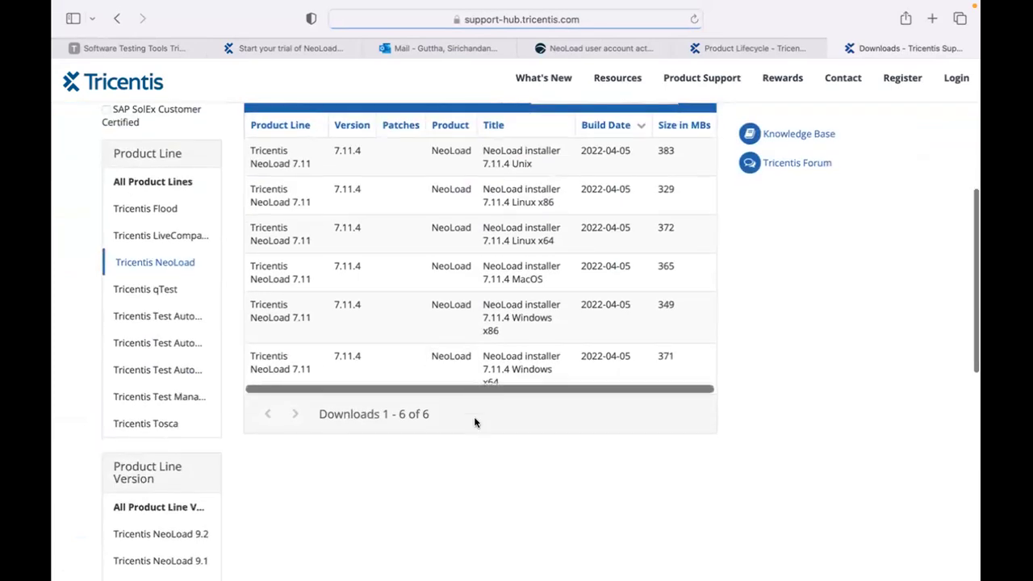
scroll(541, 425, up, 3)
scroll(520, 374, down, 2)
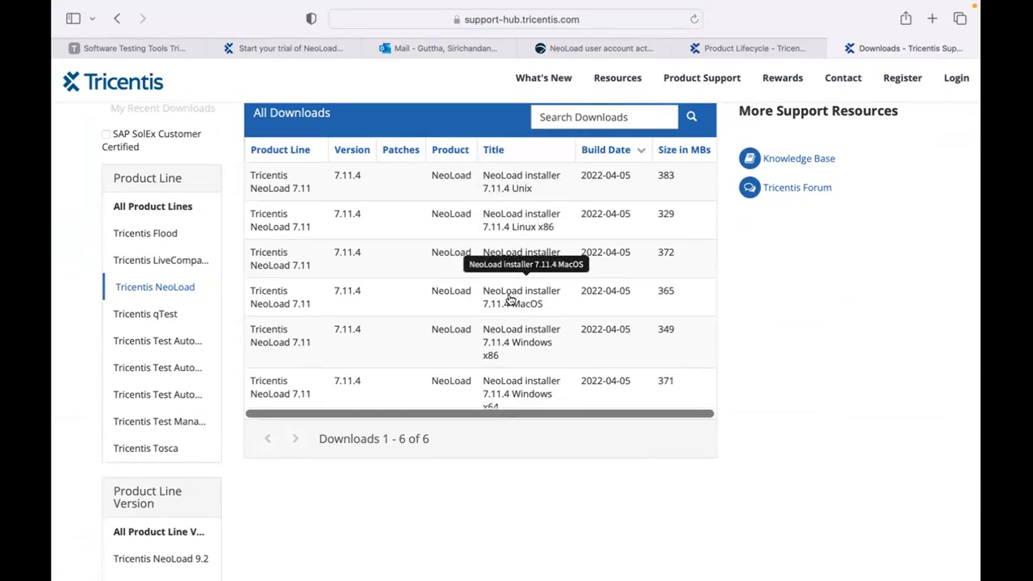
Start downloading the NeoLoad 7.11.4 MacOS installer.
click(518, 300)
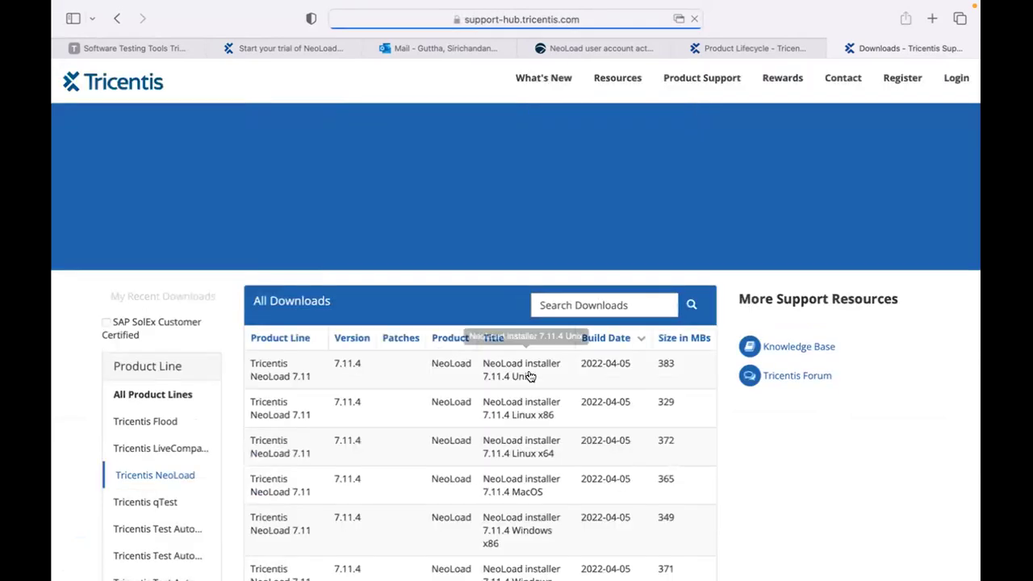
scroll(530, 376, down, 3)
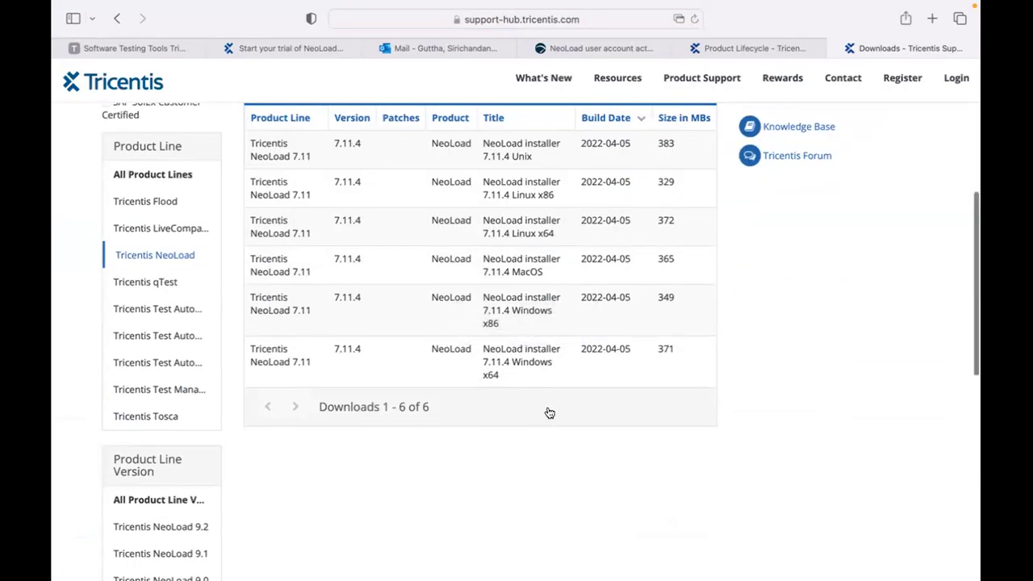
scroll(548, 411, up, 1)
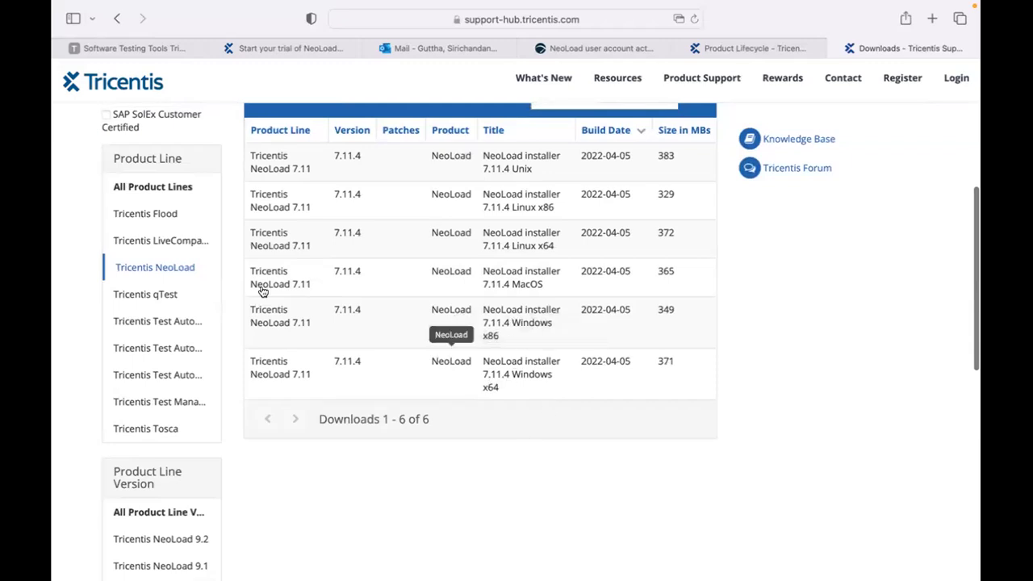
Download the NeoLoad 7.11.4 Windows x86 installer, allowing downloads from files.tricentis.com.
click(275, 325)
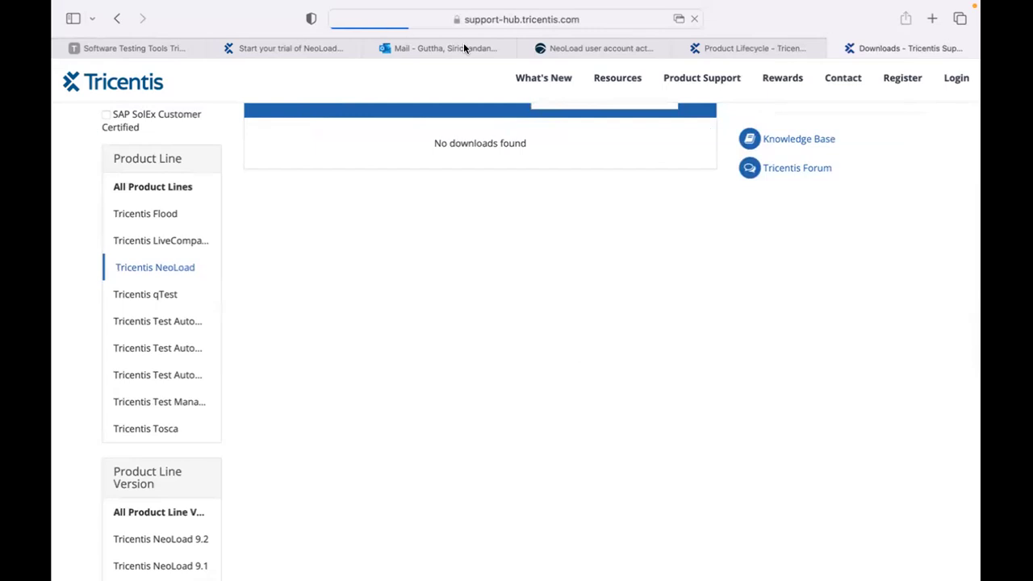
click(679, 19)
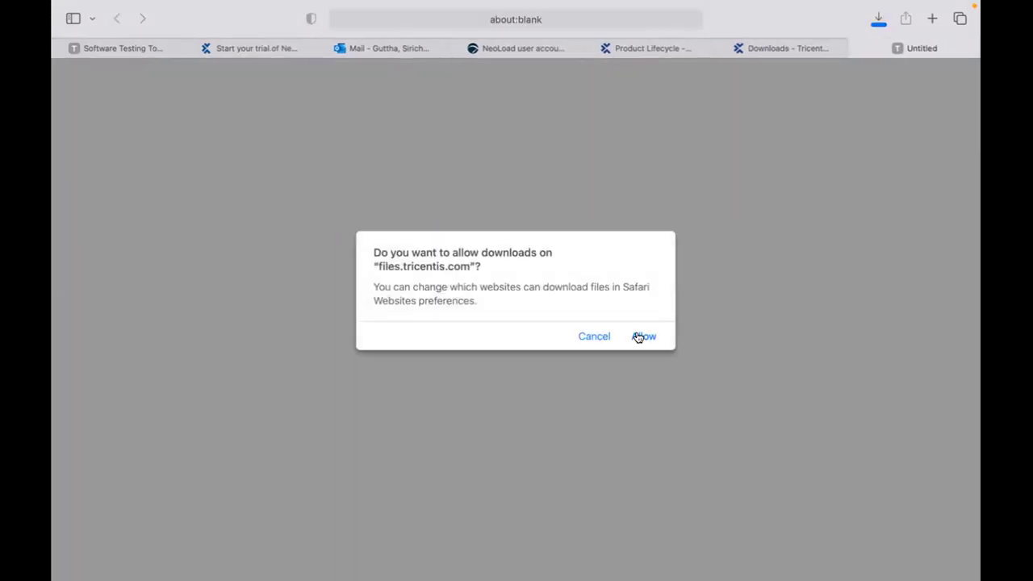
click(641, 338)
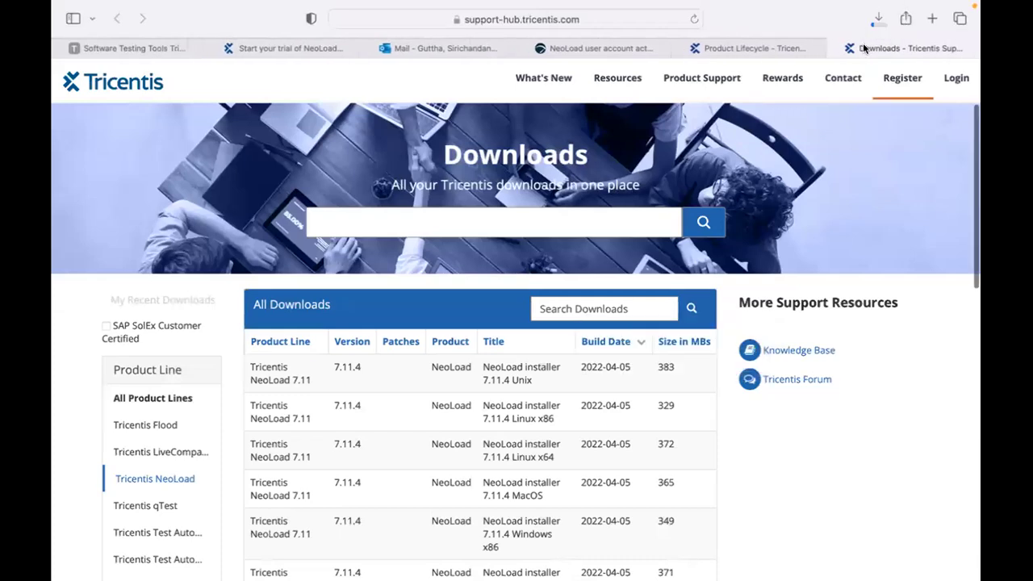
click(878, 20)
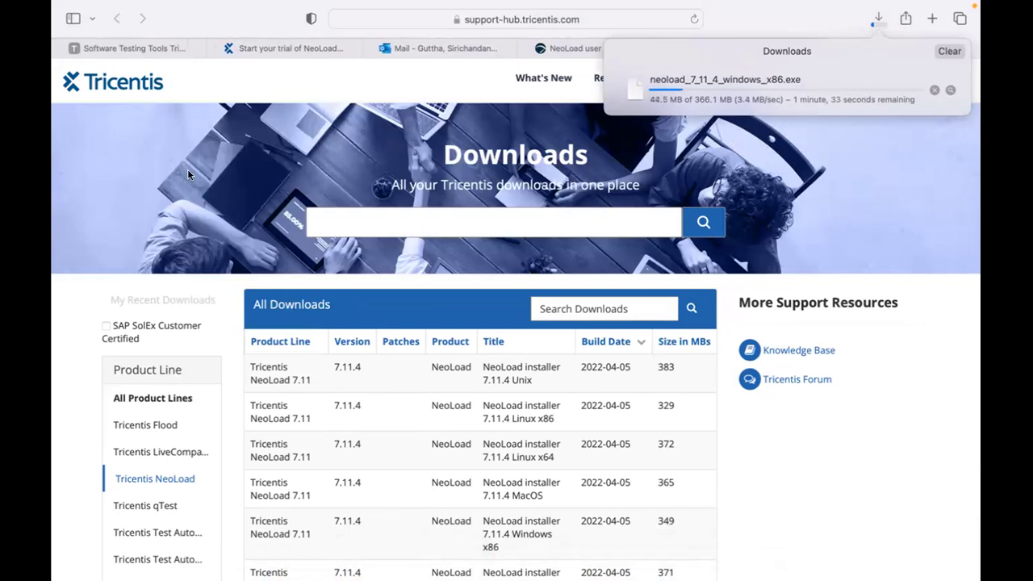
Close the tricentis.com demos and NeoLoad trial confirmation tabs, then recheck the download progress.
click(143, 52)
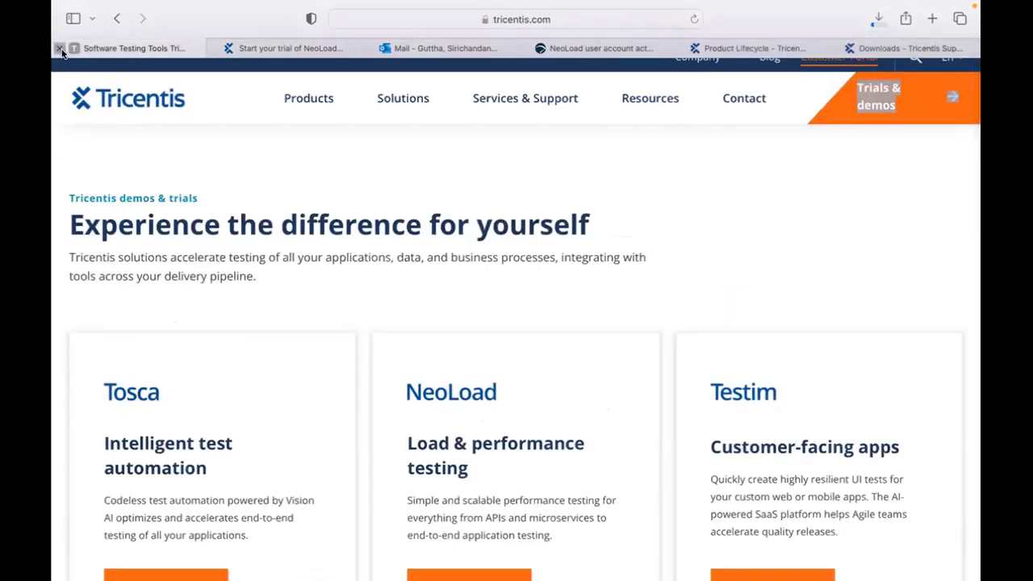
click(60, 48)
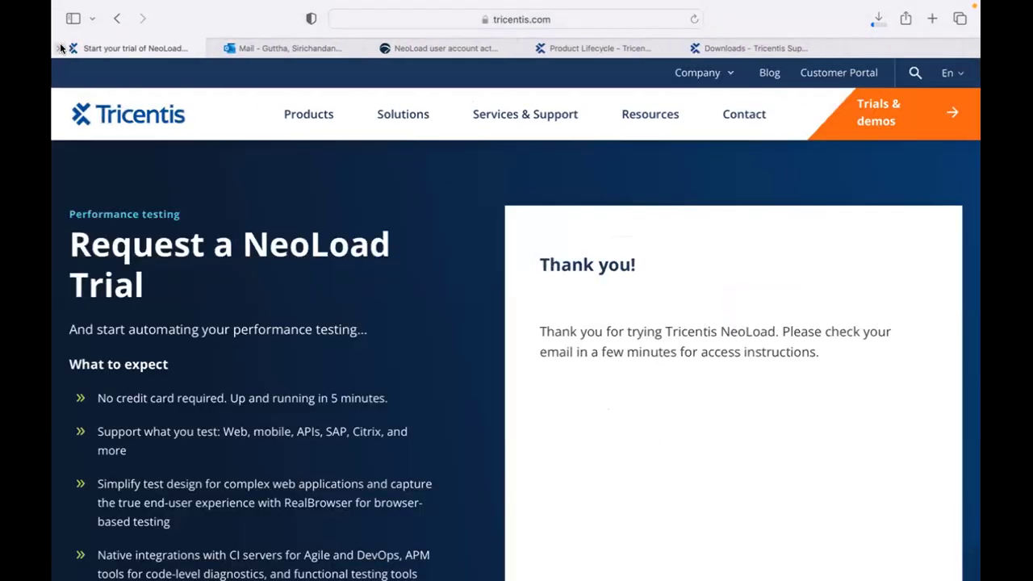
click(60, 48)
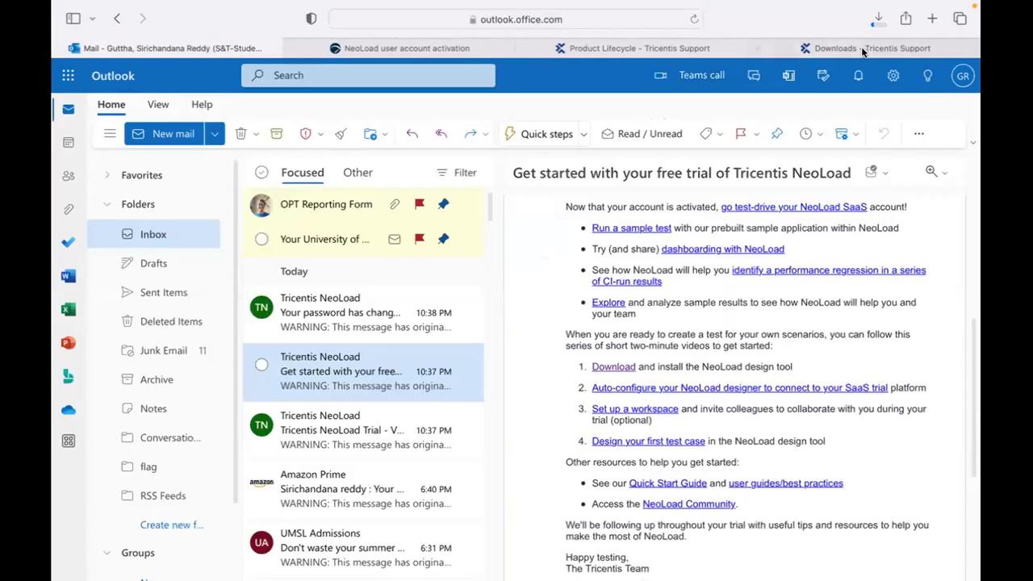
click(868, 48)
click(877, 19)
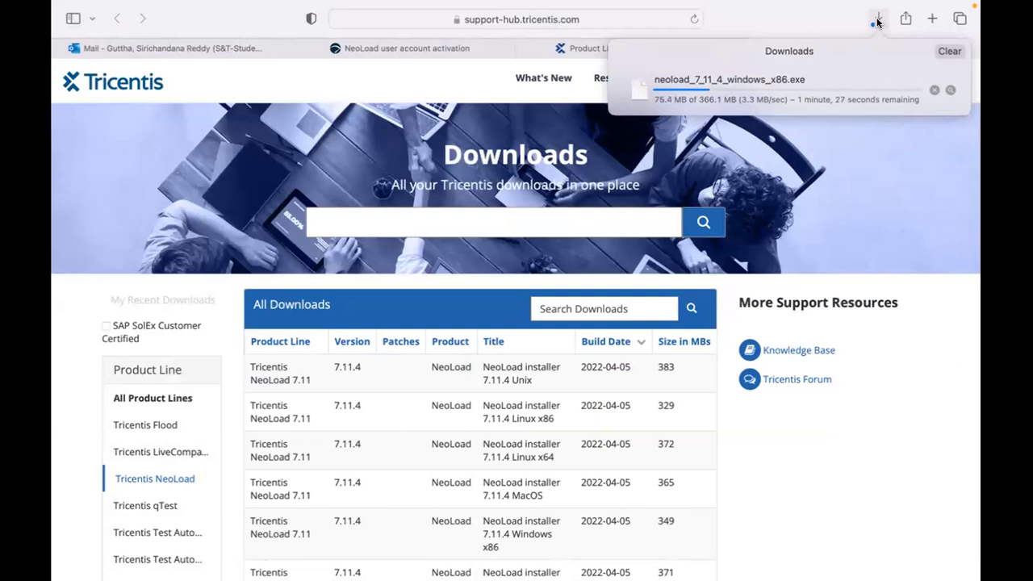
scroll(657, 549, down, 3)
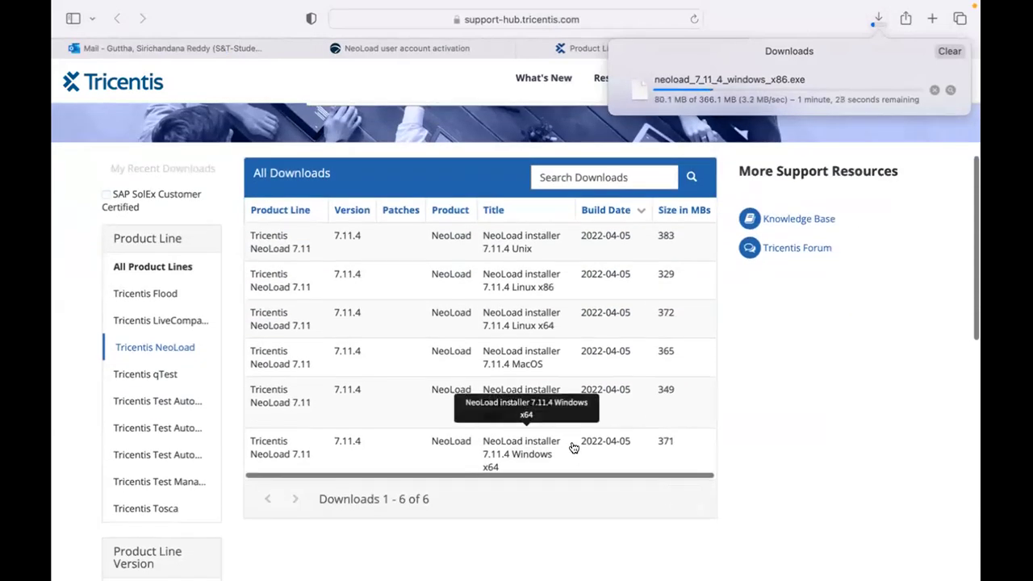
scroll(573, 448, down, 1)
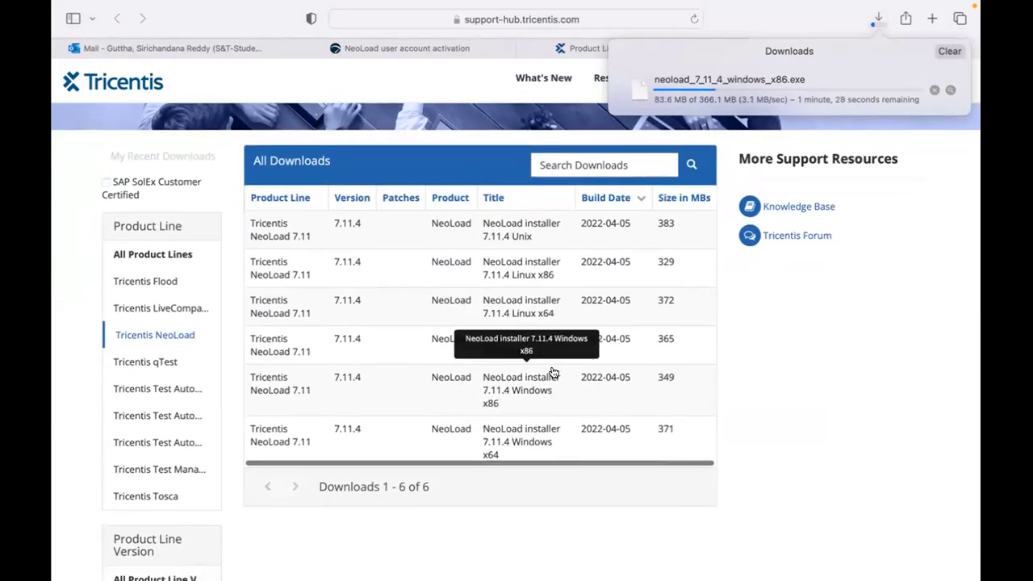
scroll(553, 373, up, 3)
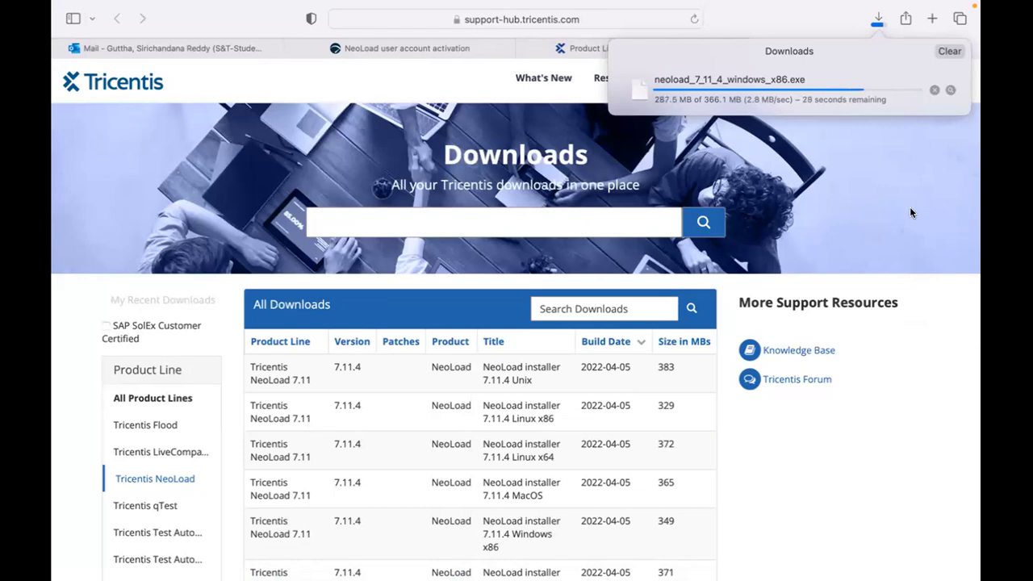
Open the Tricentis NeoLoad 7.11 Manual from End of Life Versions on Product Lifecycle.
click(556, 53)
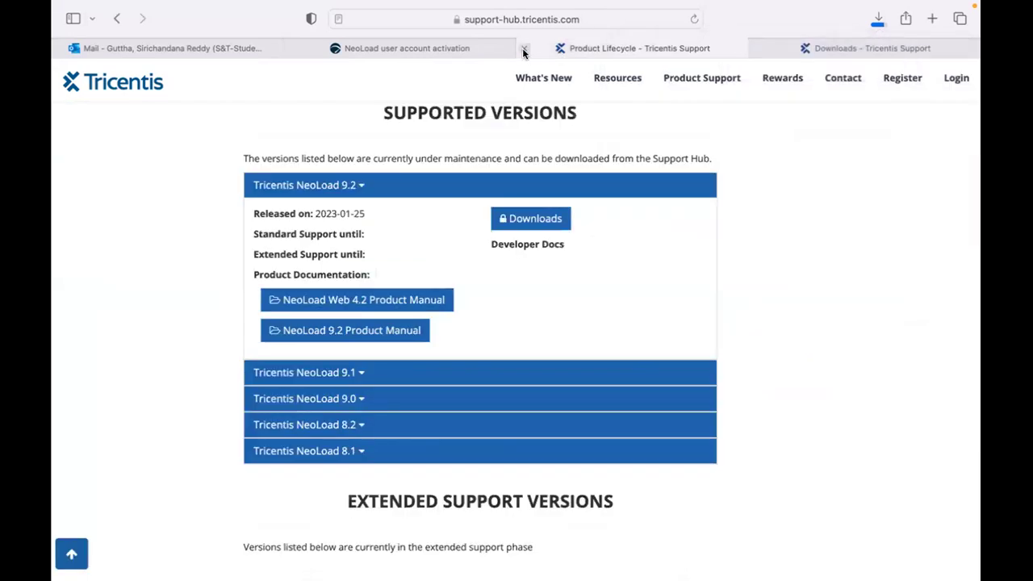
scroll(487, 398, down, 1)
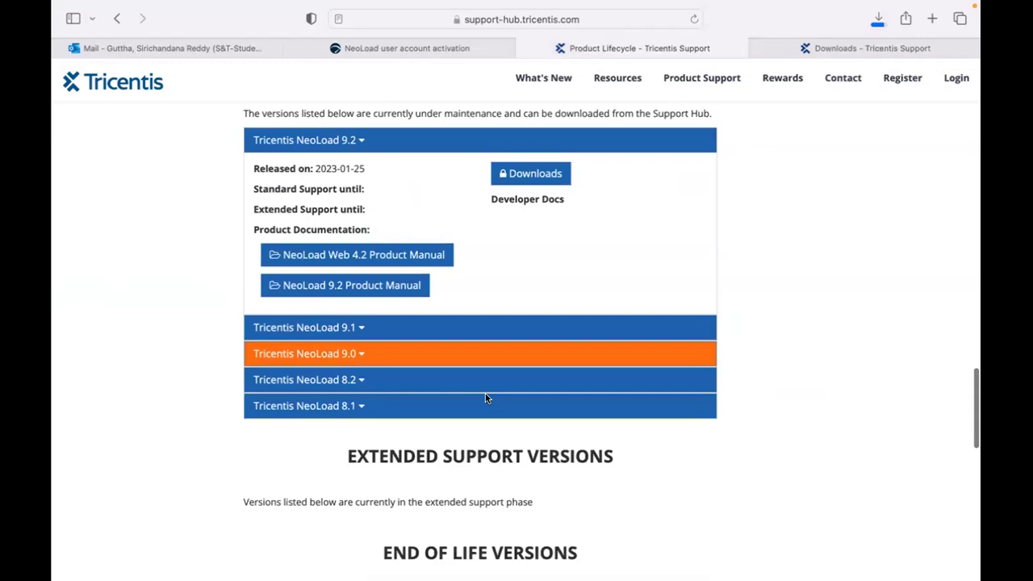
scroll(487, 397, down, 10)
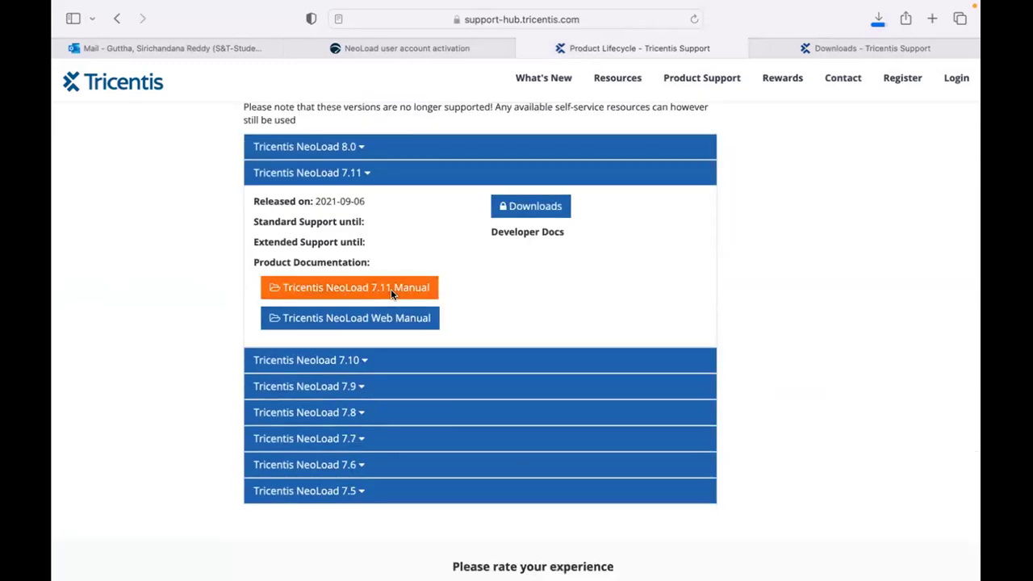
click(391, 289)
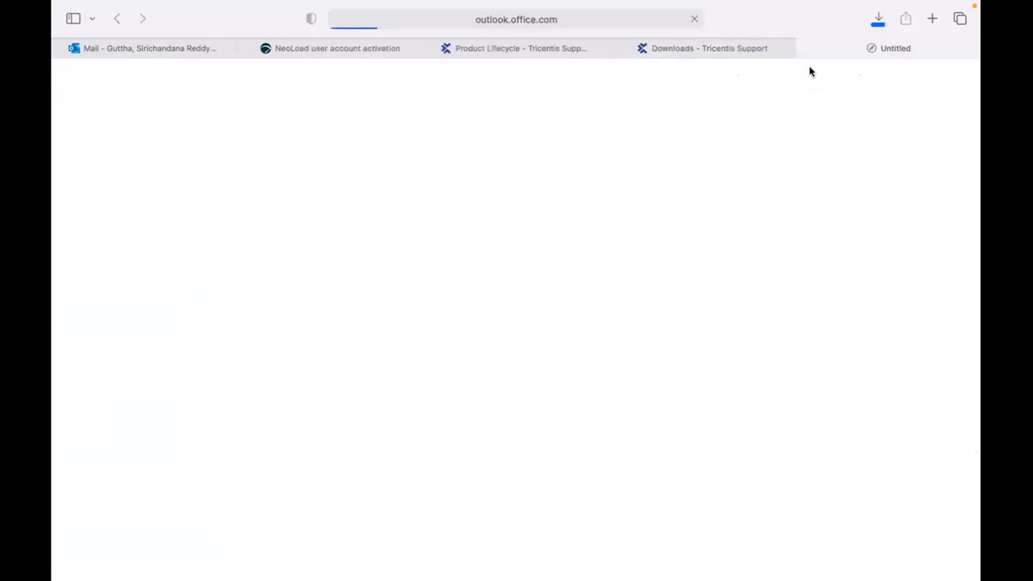
Check the installer download progress, now at 362.0 of 366.1 MB.
click(877, 19)
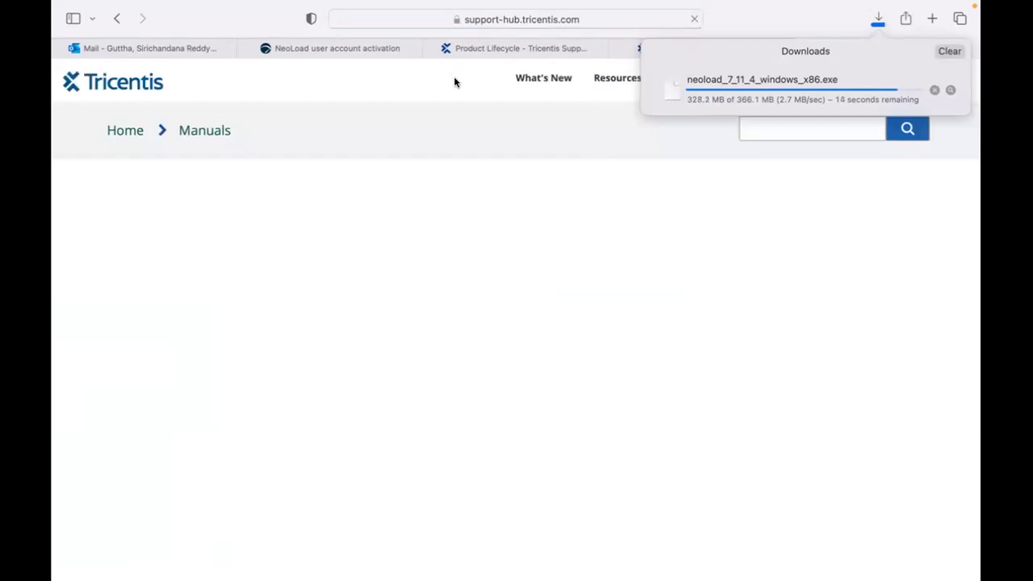
click(419, 257)
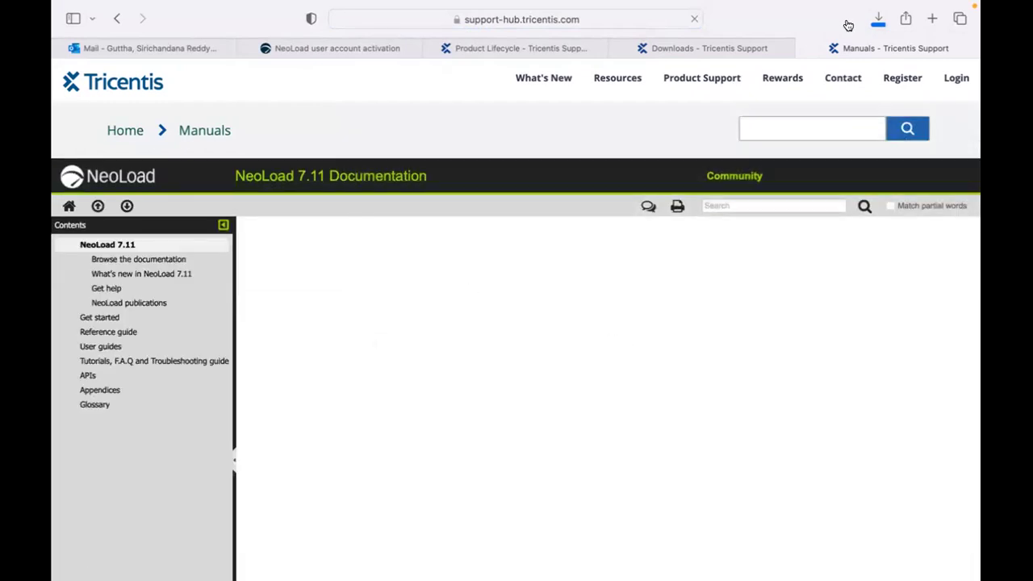
click(878, 21)
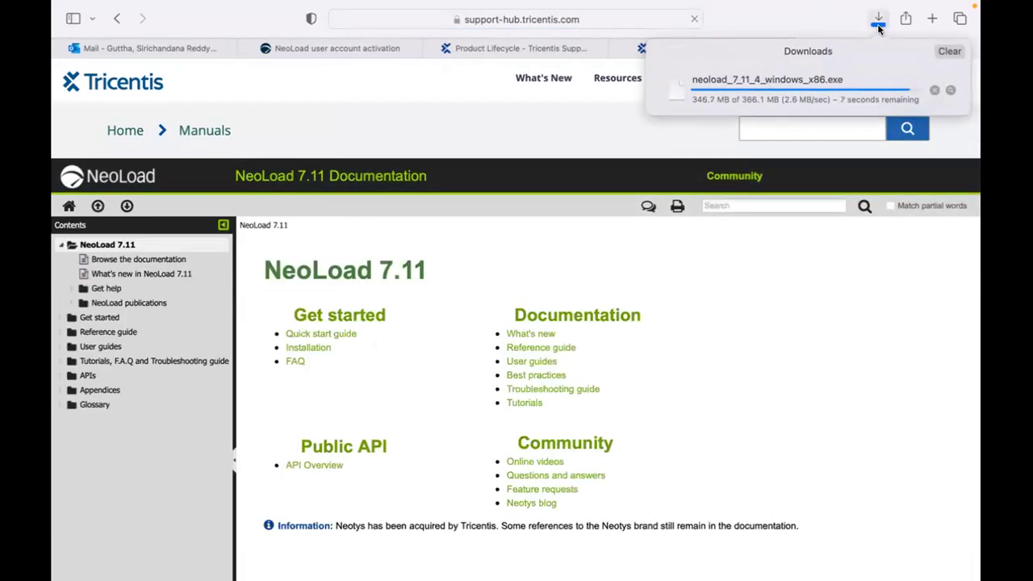
mouse_move(656, 567)
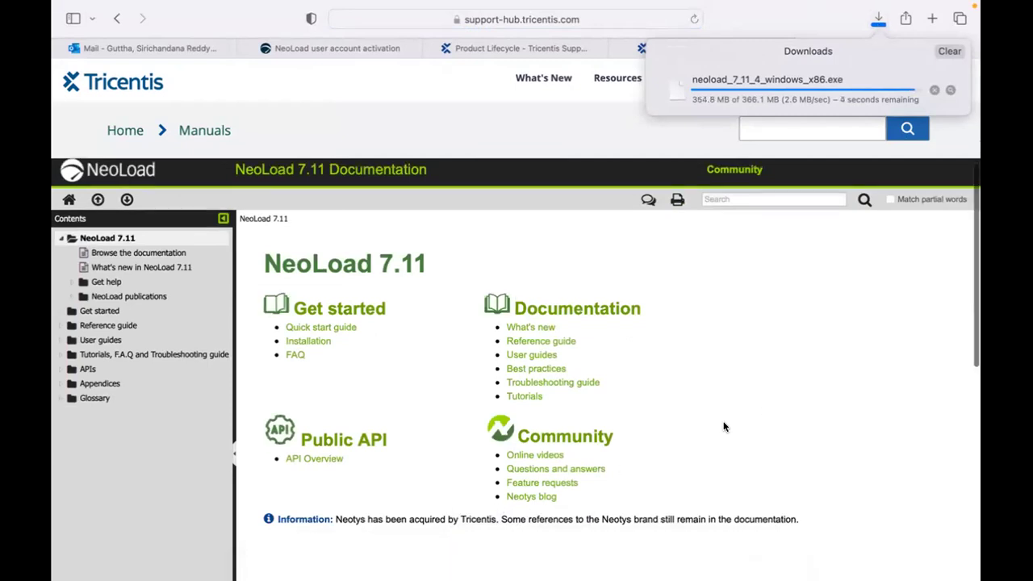
scroll(724, 427, down, 3)
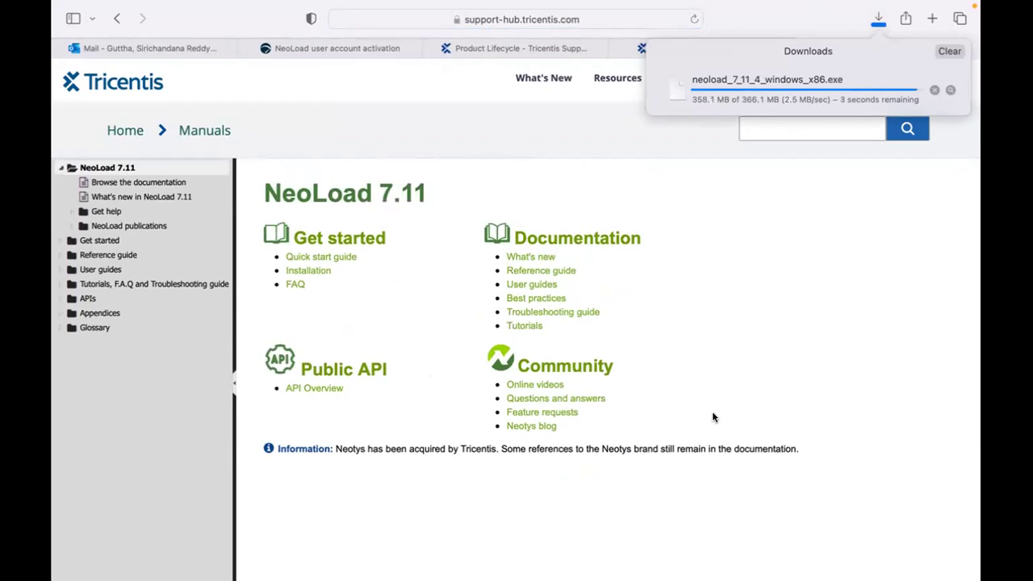
scroll(712, 417, down, 1)
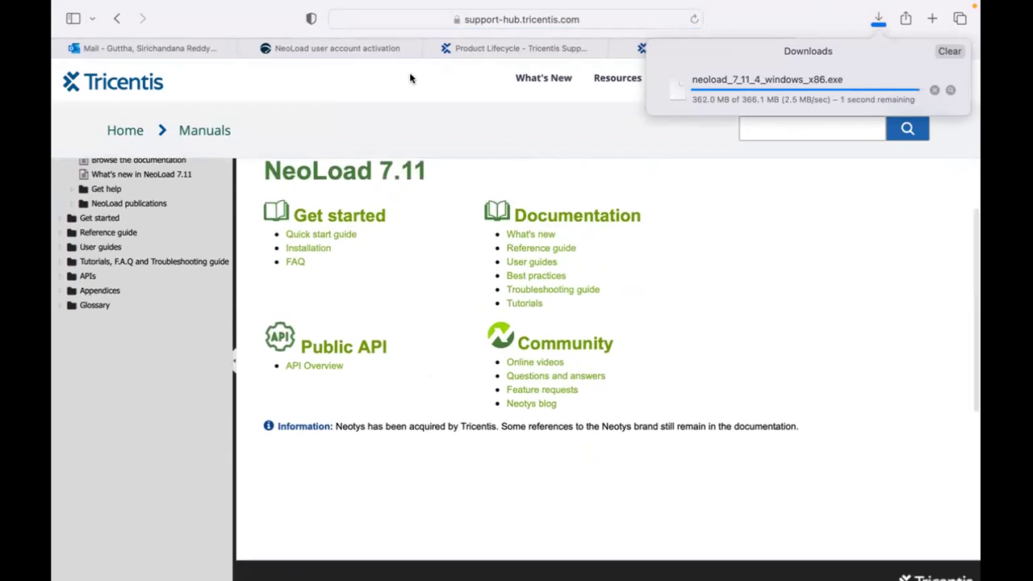
click(139, 46)
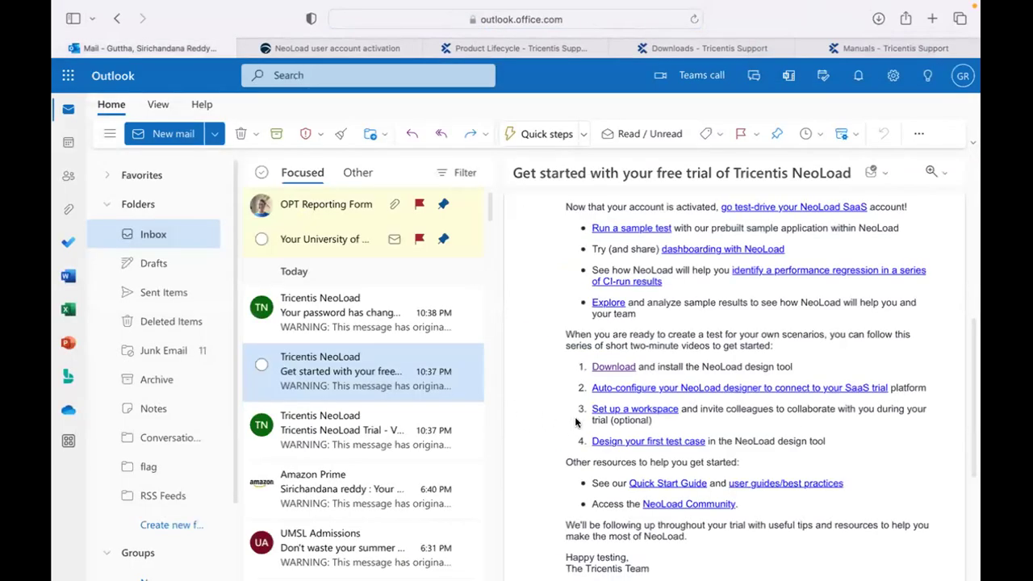
scroll(572, 422, down, 1)
scroll(573, 427, down, 1)
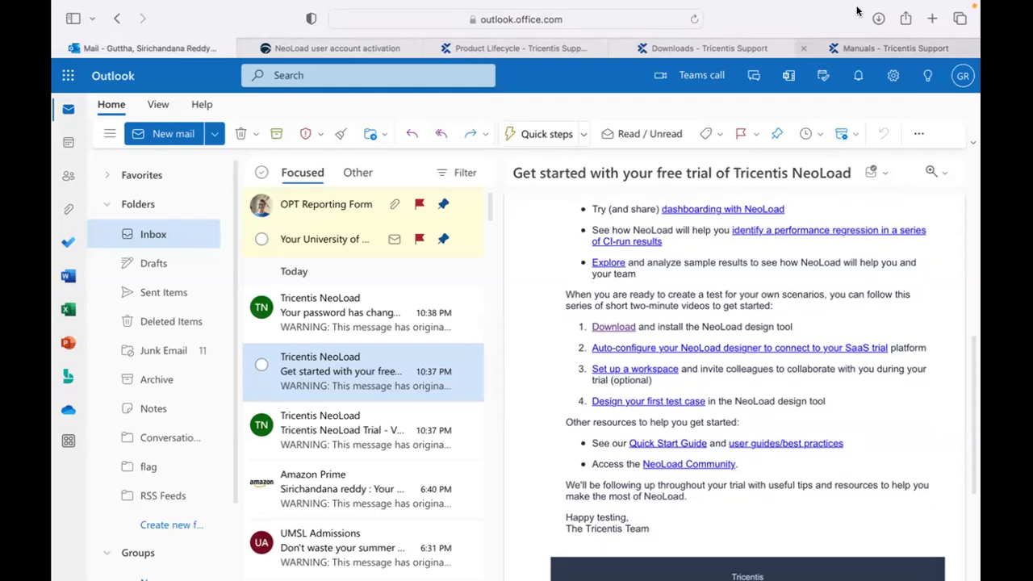
click(878, 18)
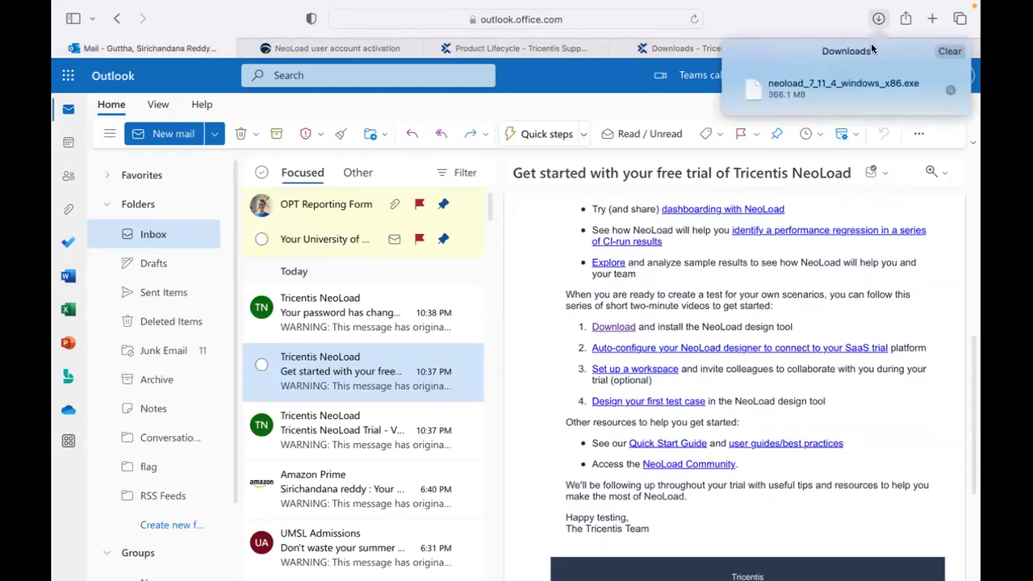
double_click(817, 89)
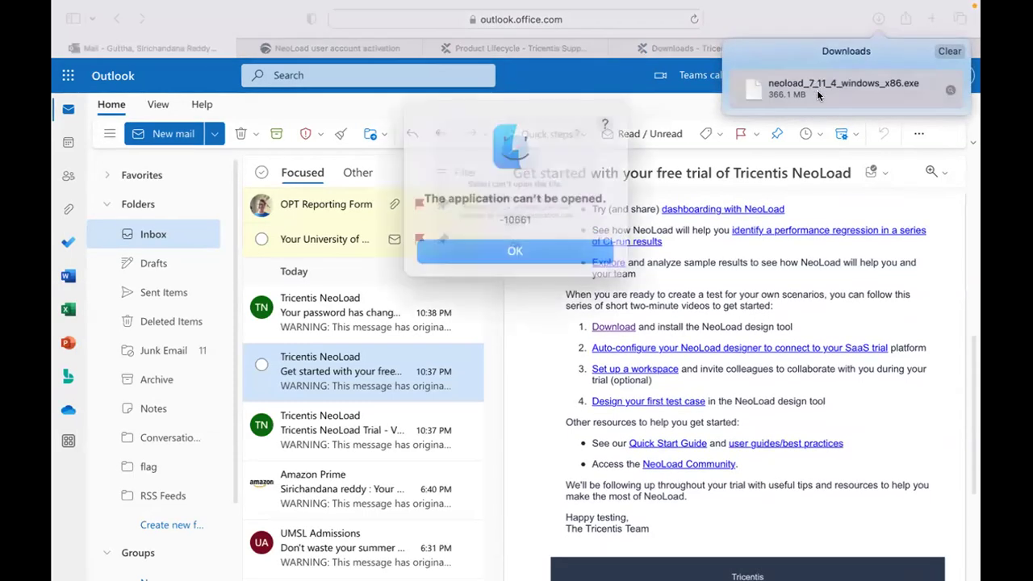
click(548, 241)
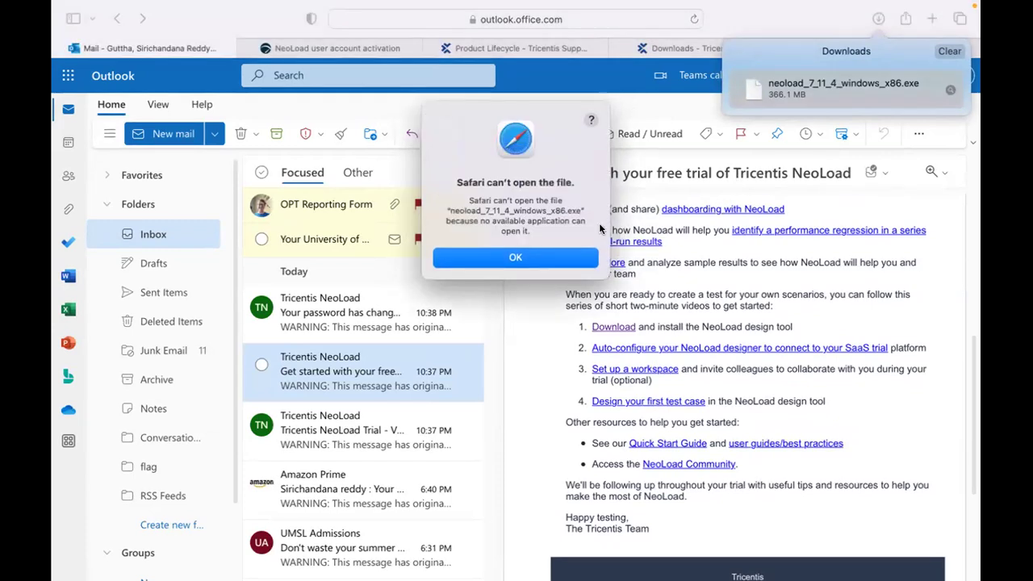
click(545, 256)
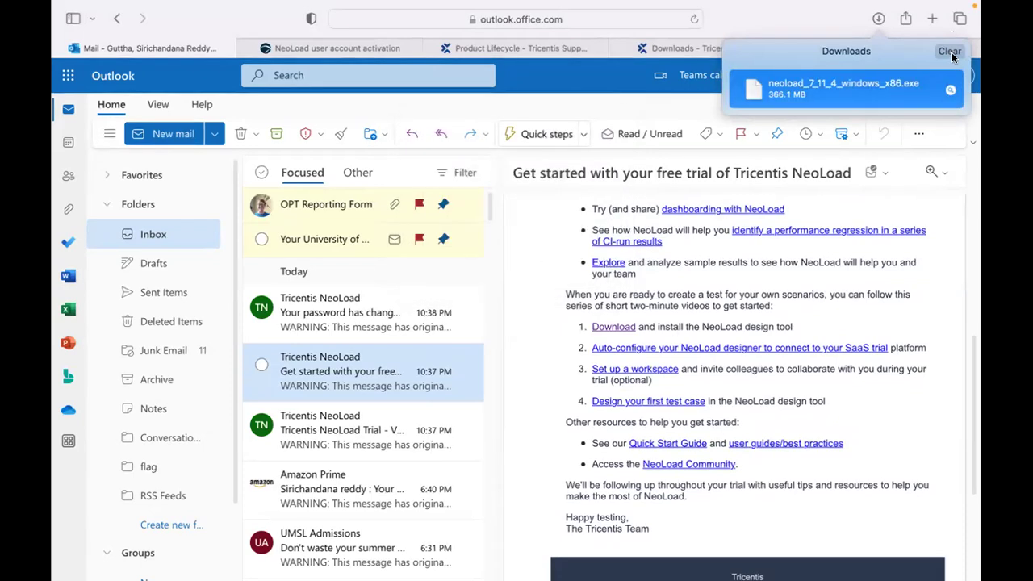
key(super+l)
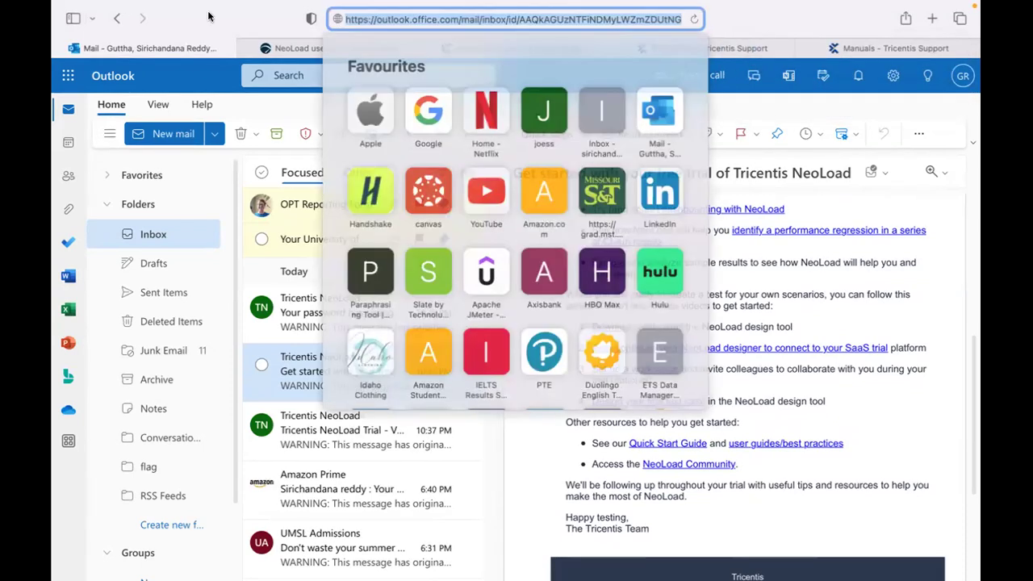
key(Escape)
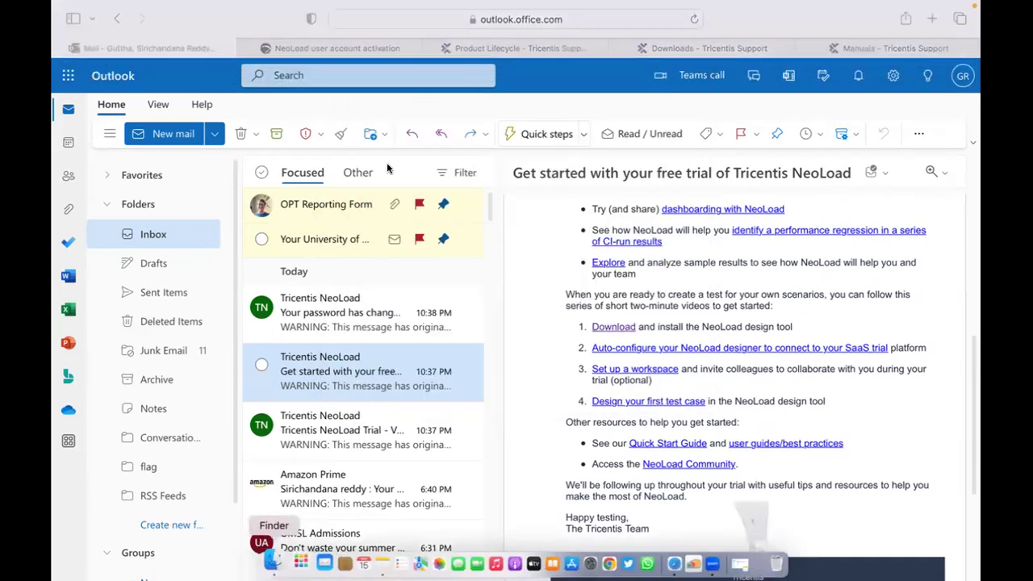
Try opening the NeoLoad Windows .exe in Finder, dismiss the unsupported-app alert, and close Downloads.
click(267, 566)
right_click(434, 136)
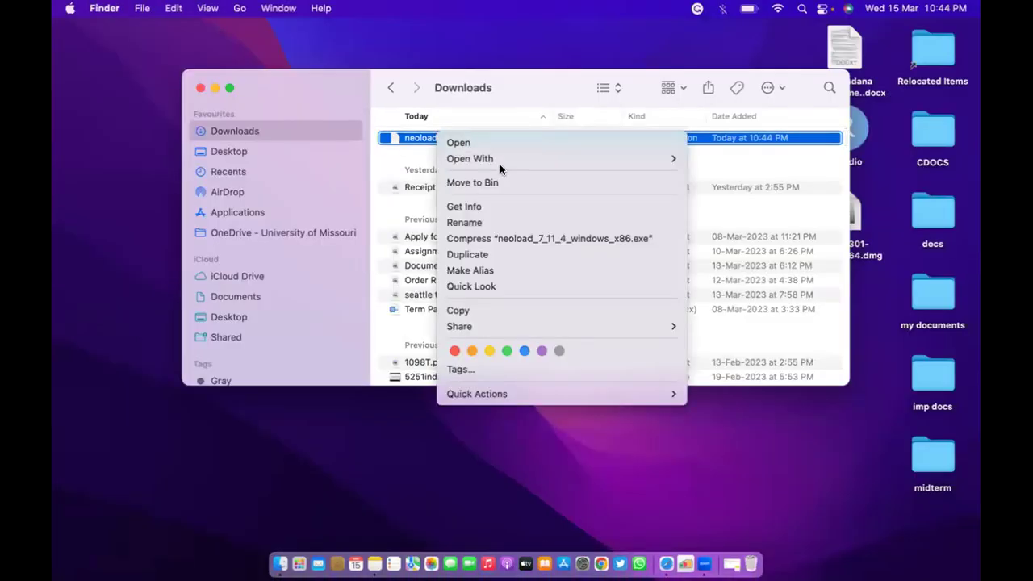
mouse_move(502, 158)
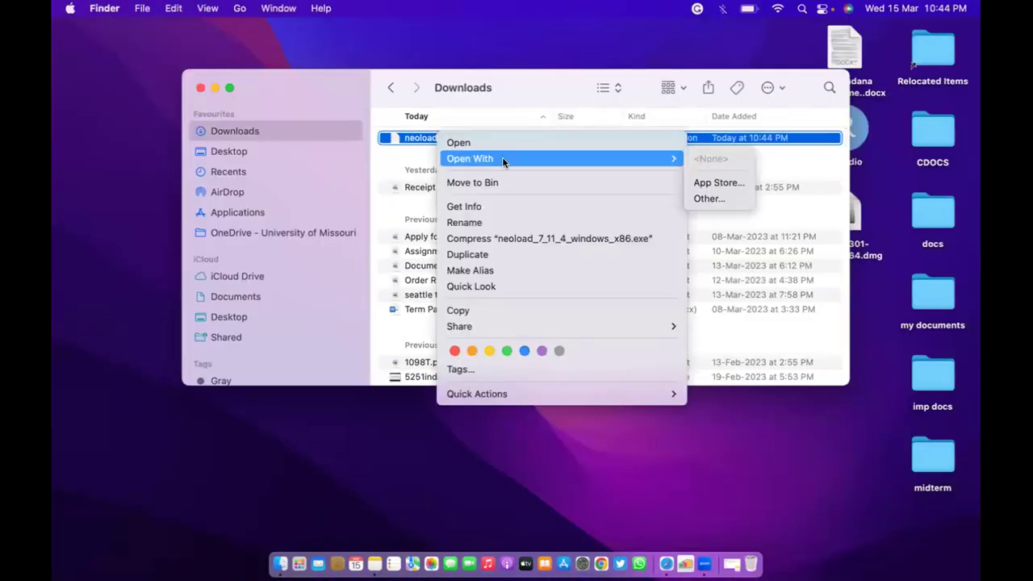
click(428, 138)
double_click(428, 138)
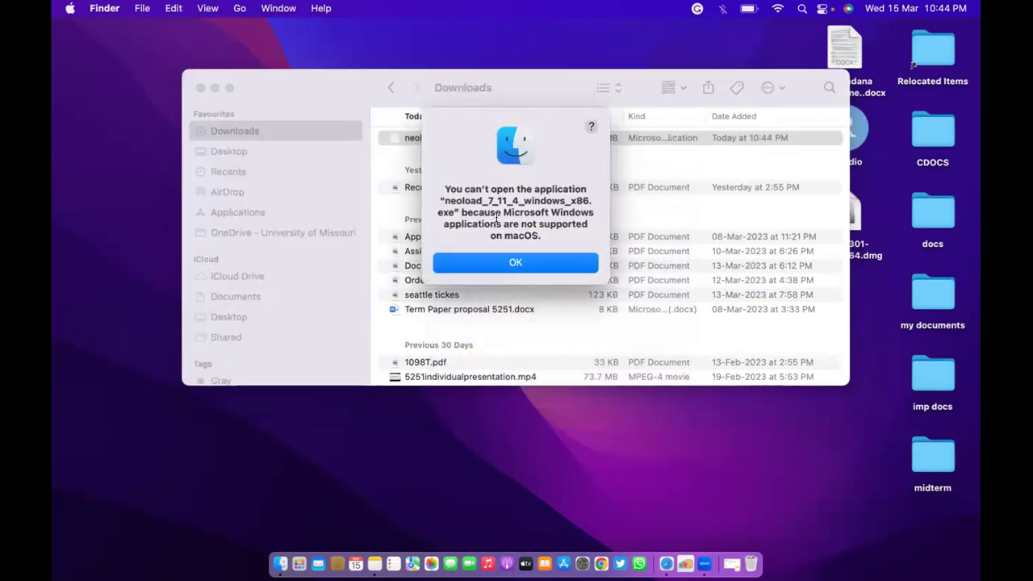
click(508, 263)
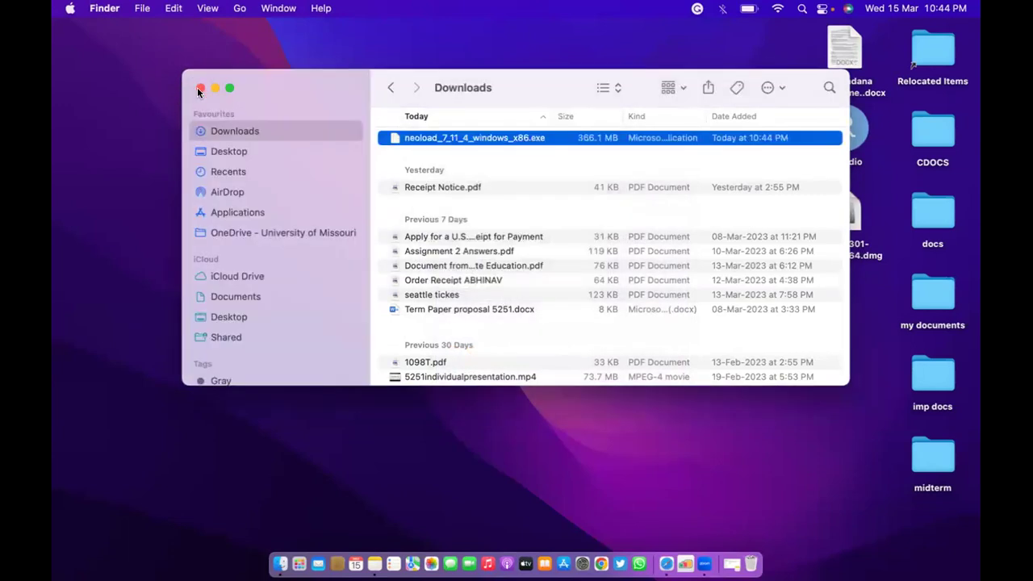
click(200, 87)
click(665, 562)
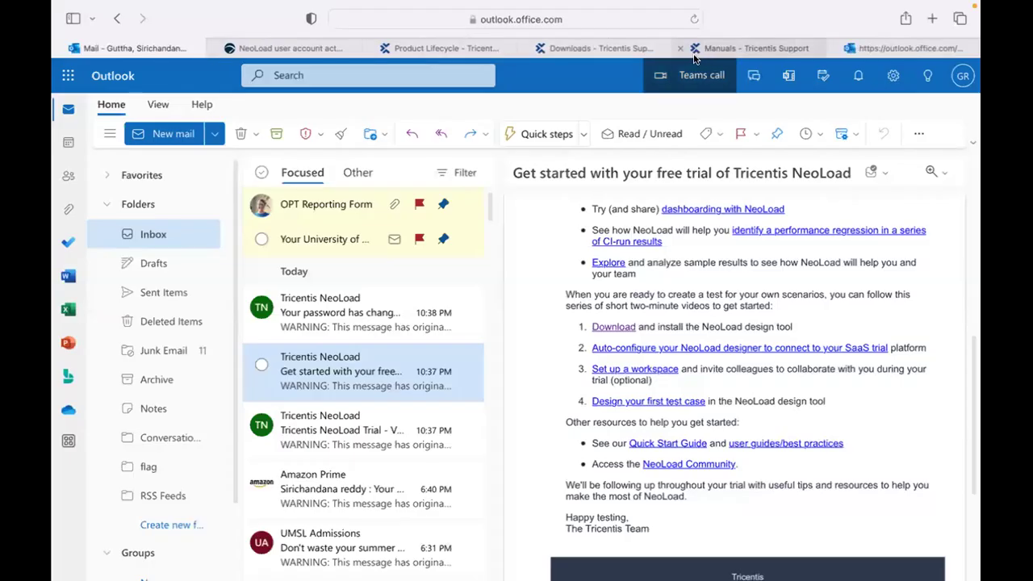
Open Downloads for Tricentis NeoLoad 9.2 from the Product Lifecycle page.
click(724, 48)
click(835, 47)
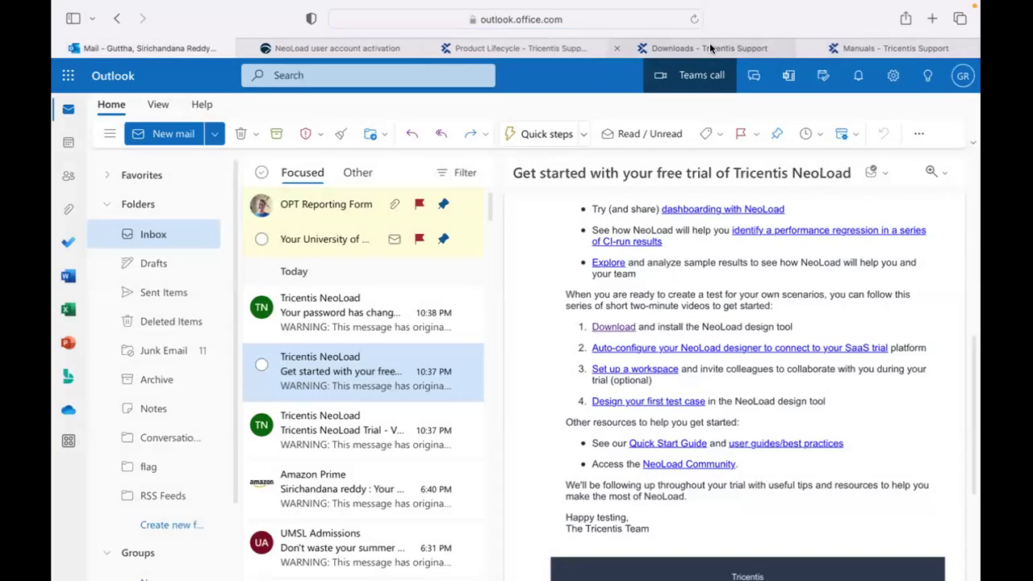
click(710, 47)
click(545, 48)
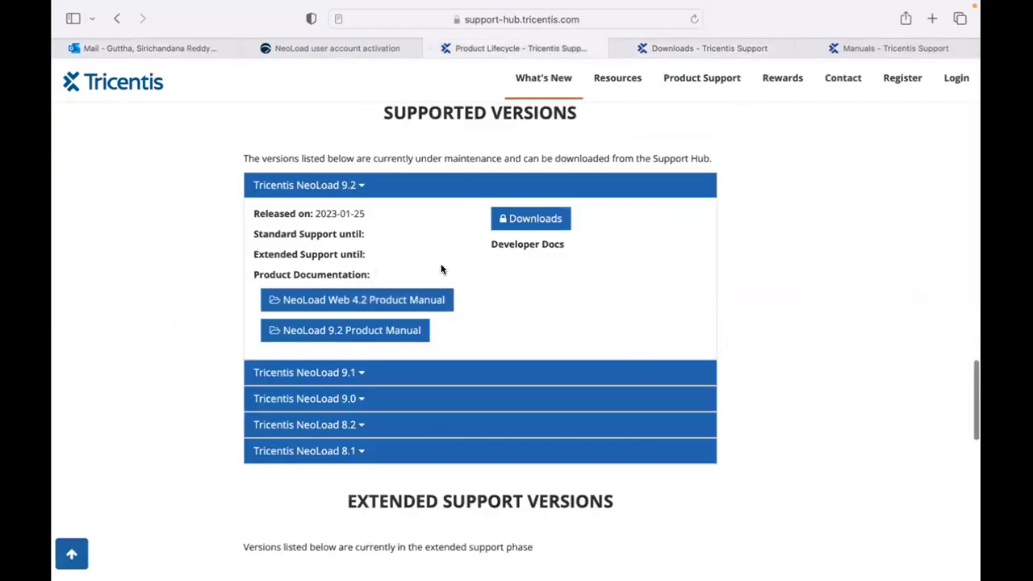
scroll(347, 295, down, 2)
click(519, 155)
Review the nine NeoLoad 9.2 files in the new Downloads tab, including the 9.2.1 MacOS installer.
click(626, 47)
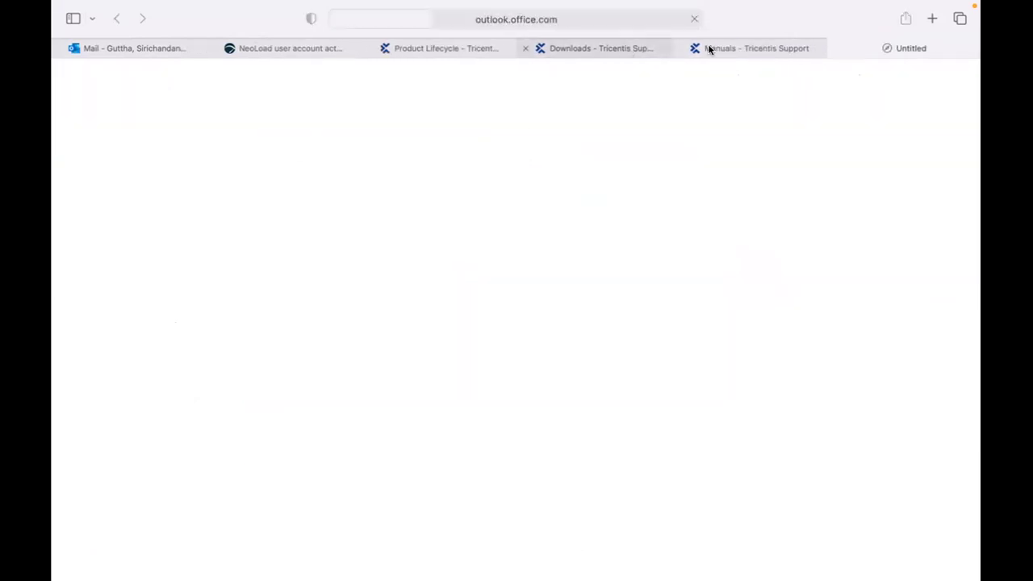
click(871, 49)
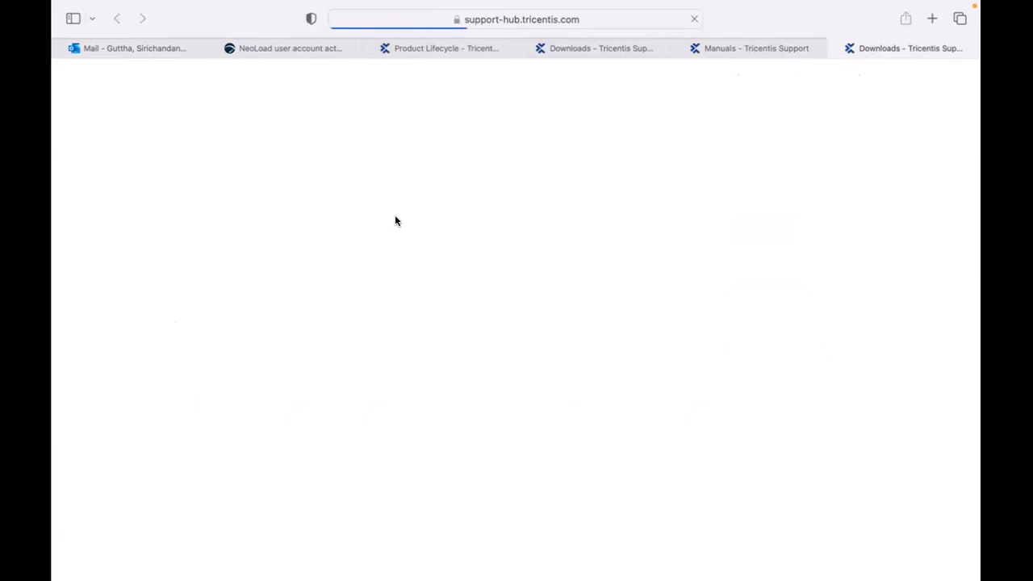
scroll(413, 320, down, 3)
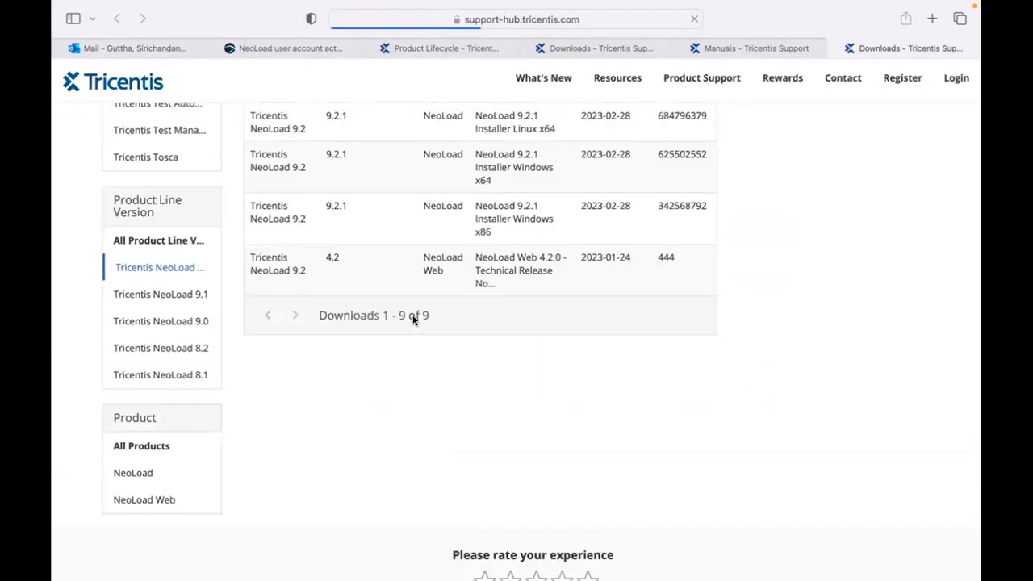
scroll(413, 321, up, 4)
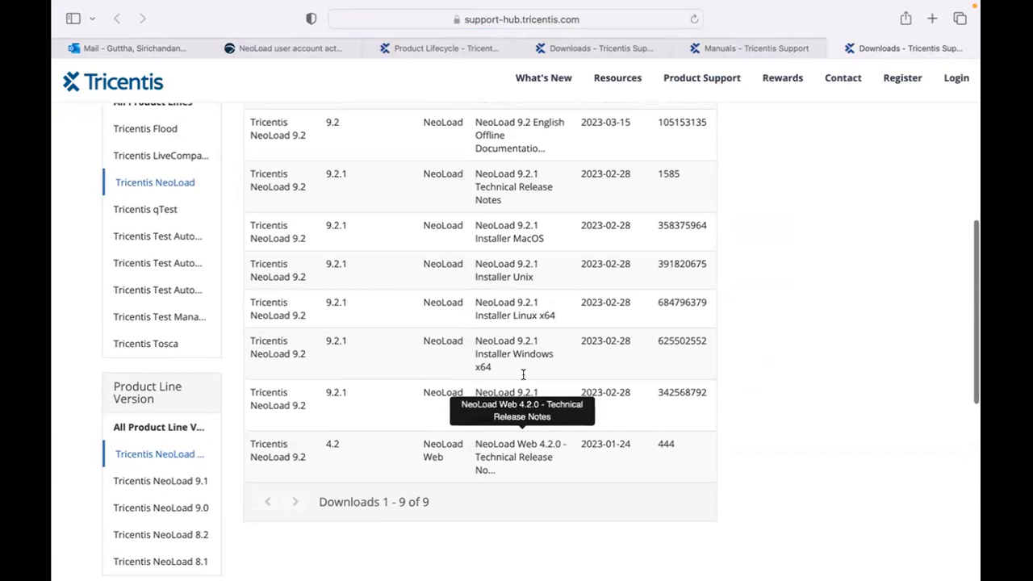
scroll(522, 374, up, 2)
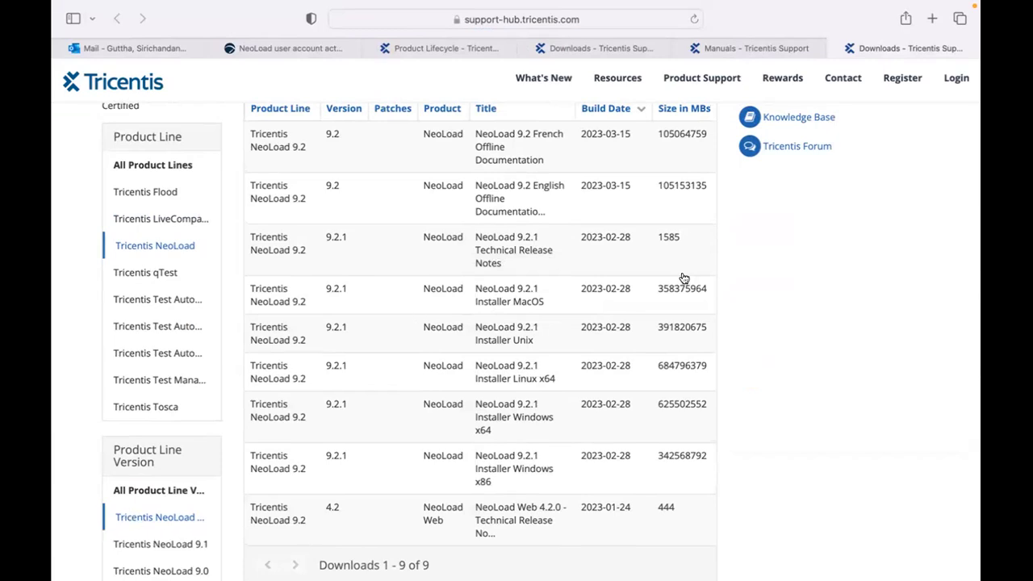
Start downloading the NeoLoad 9.2.1 MacOS installer, allowing the blocked pop-up.
click(507, 297)
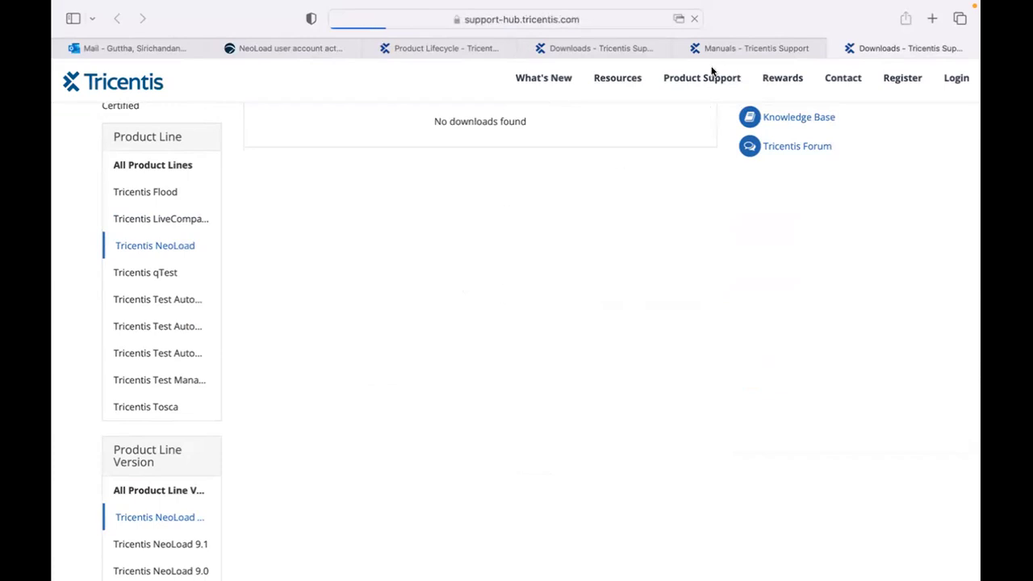
click(678, 20)
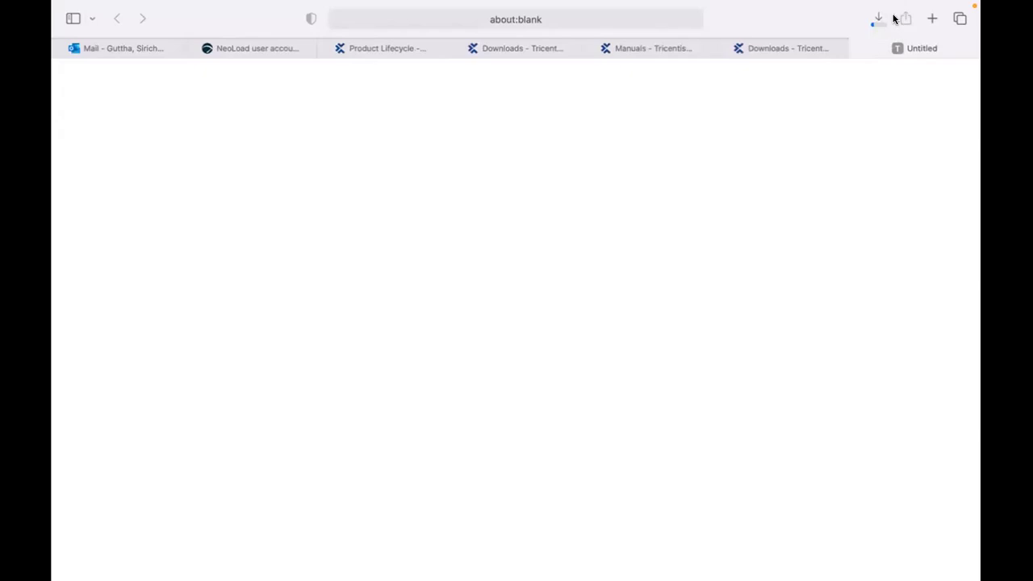
click(876, 18)
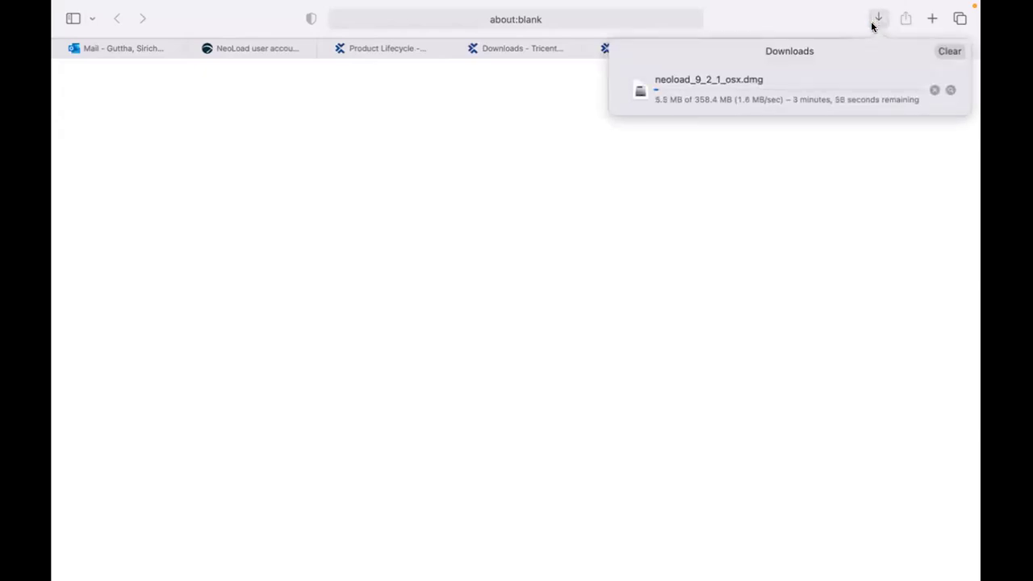
Move the old NeoLoad Windows installer from Downloads to the Bin in Finder.
mouse_move(242, 577)
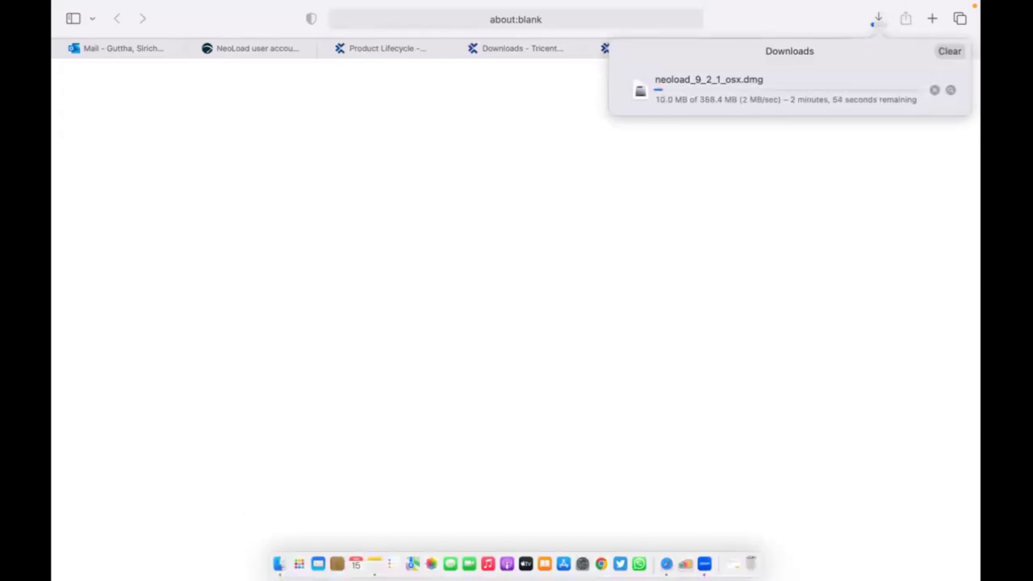
click(278, 563)
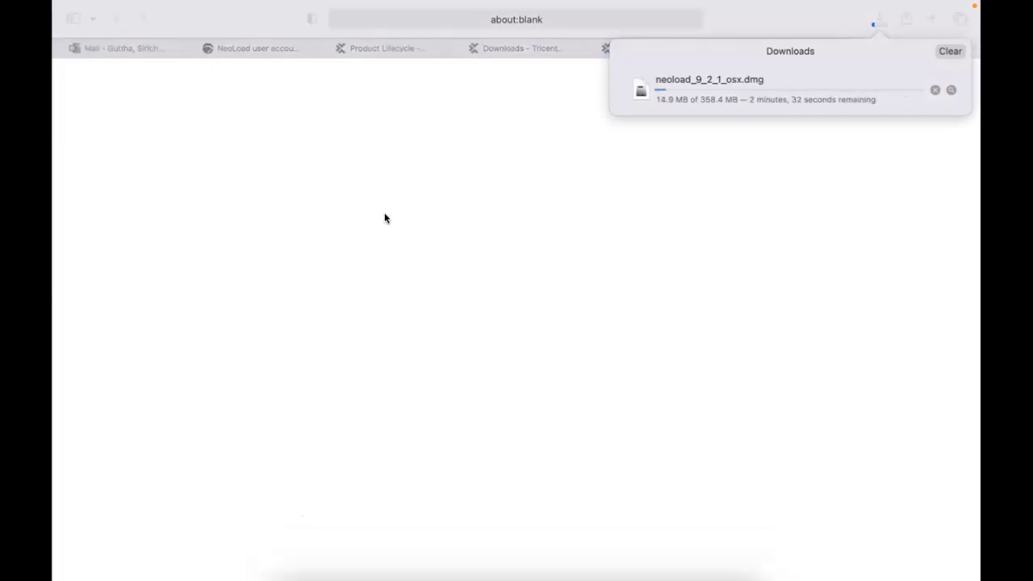
key(alt+super+l)
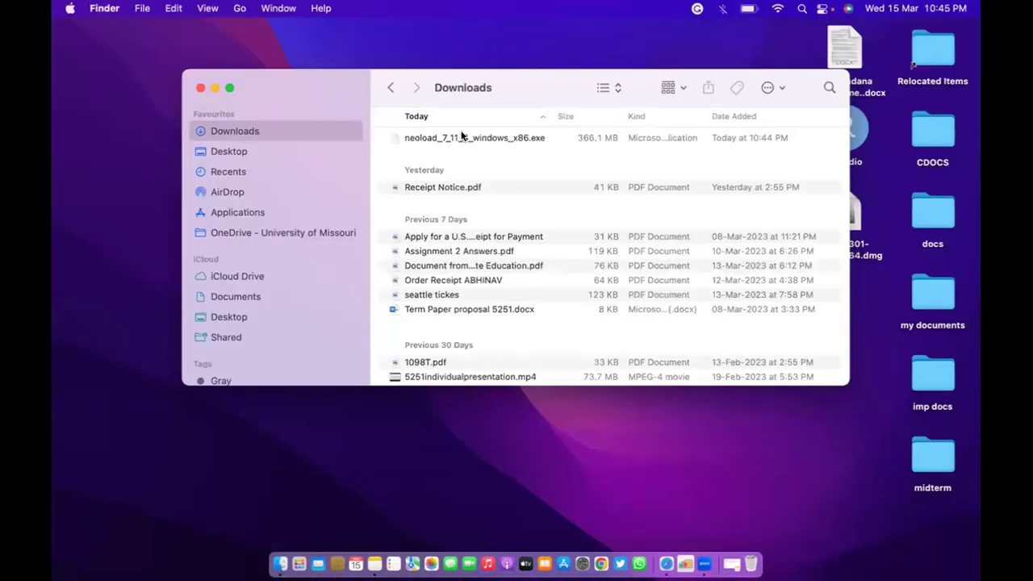
click(461, 135)
right_click(461, 133)
click(502, 183)
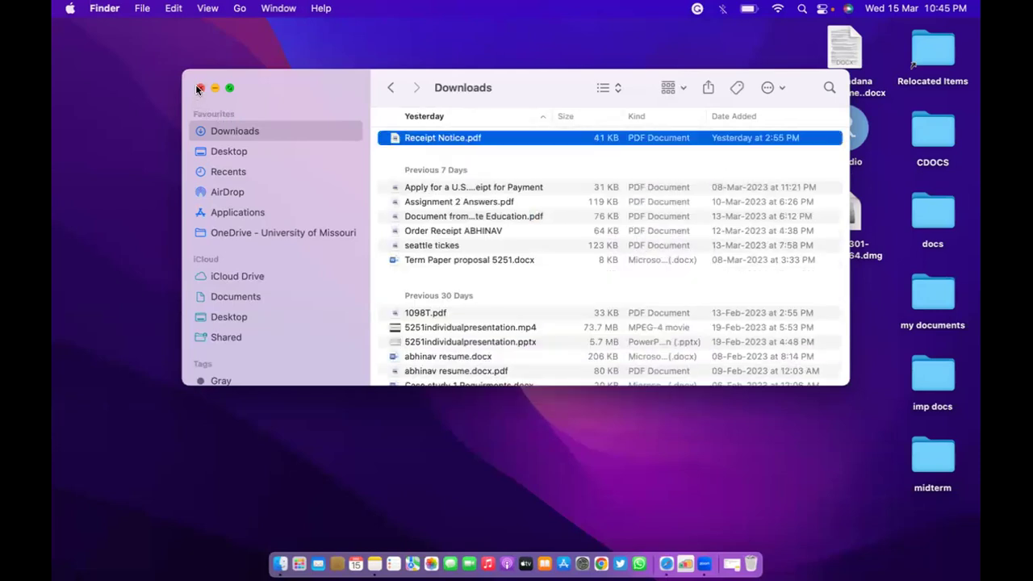
click(200, 87)
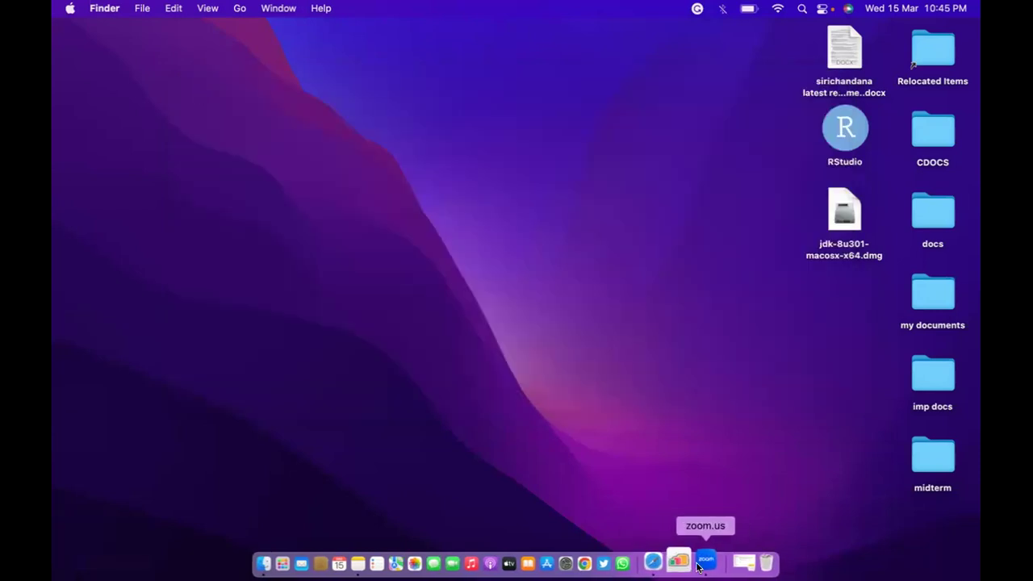
click(667, 562)
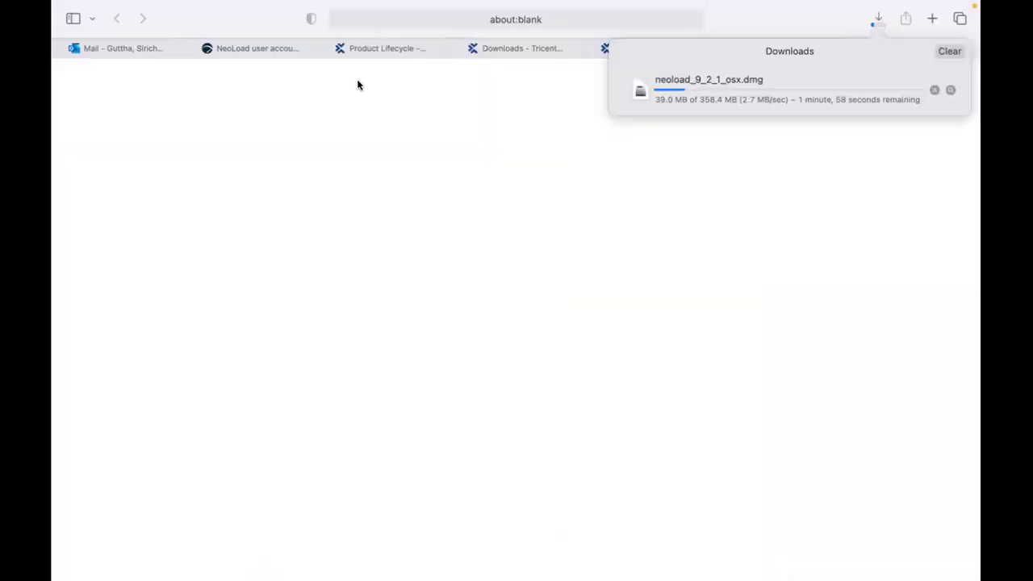
Close the NeoLoad 7.11 downloads and manuals tabs and return to Product Lifecycle.
click(267, 47)
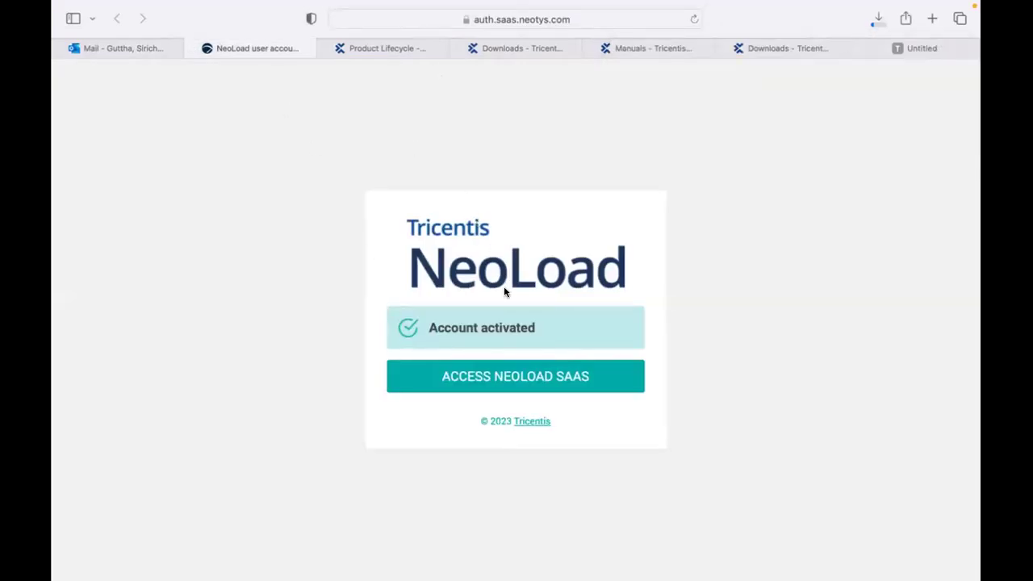
click(393, 42)
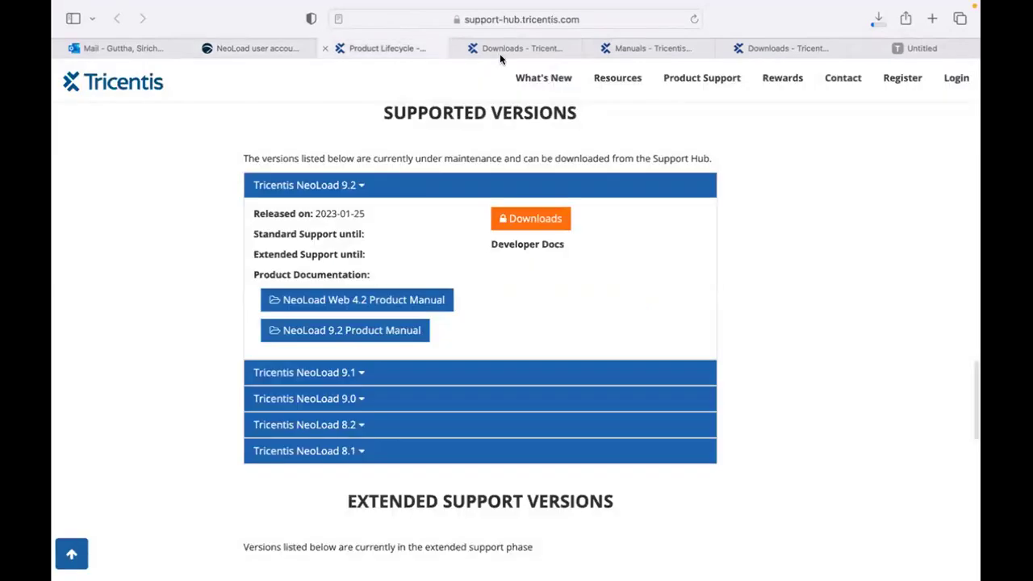
click(500, 48)
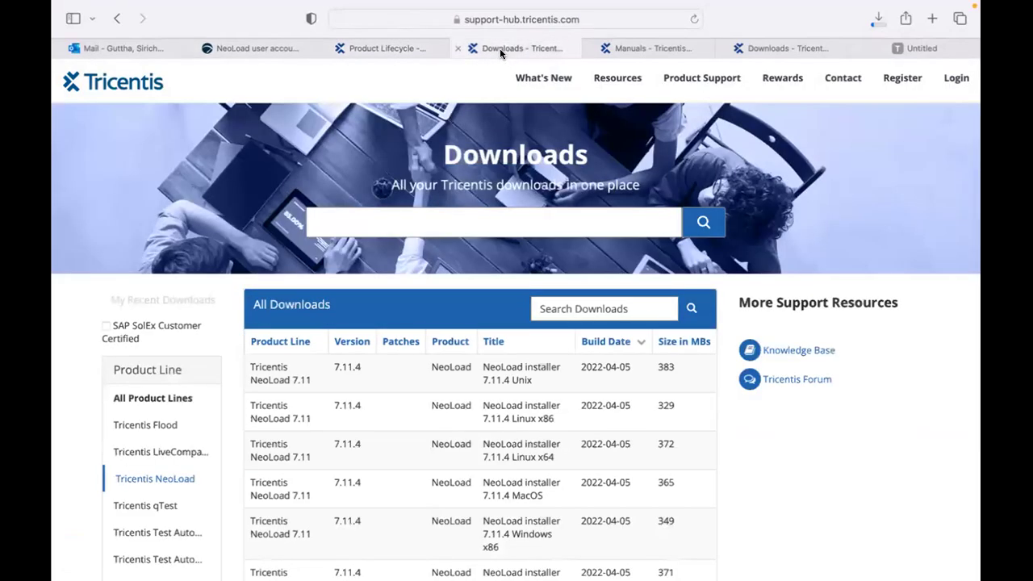
click(458, 47)
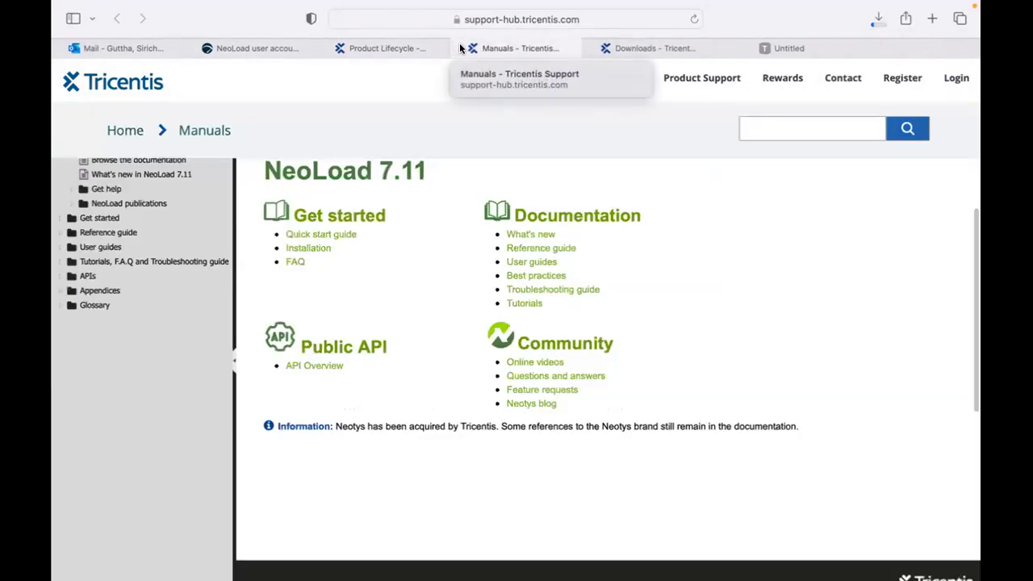
click(491, 48)
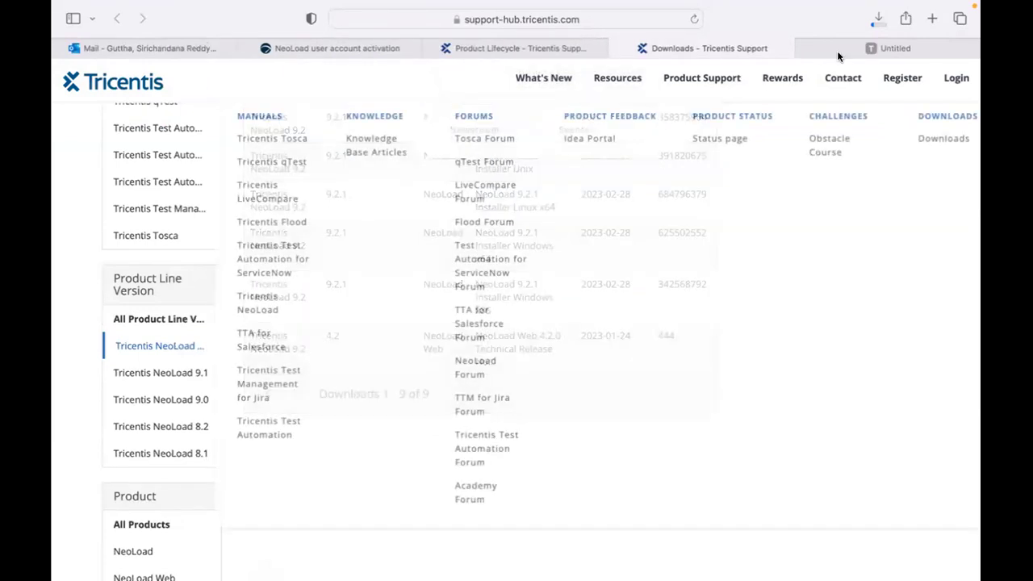
click(824, 48)
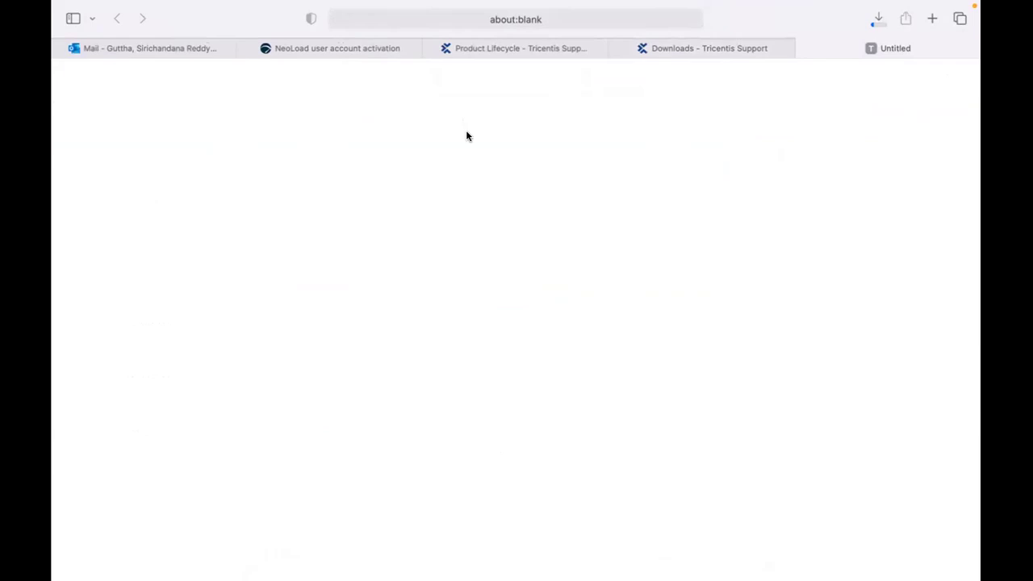
key(ctrl+shift+Tab)
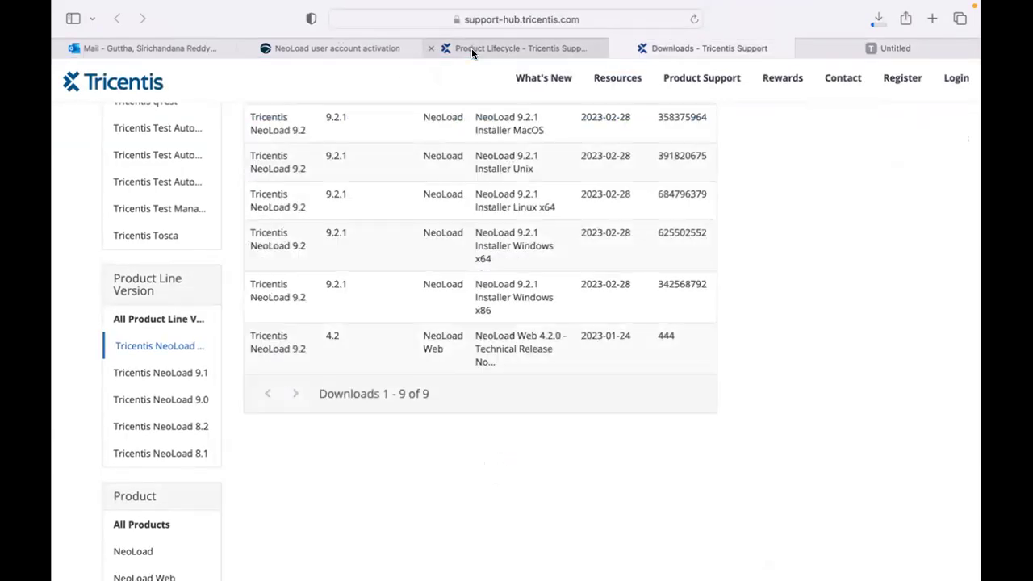
click(471, 49)
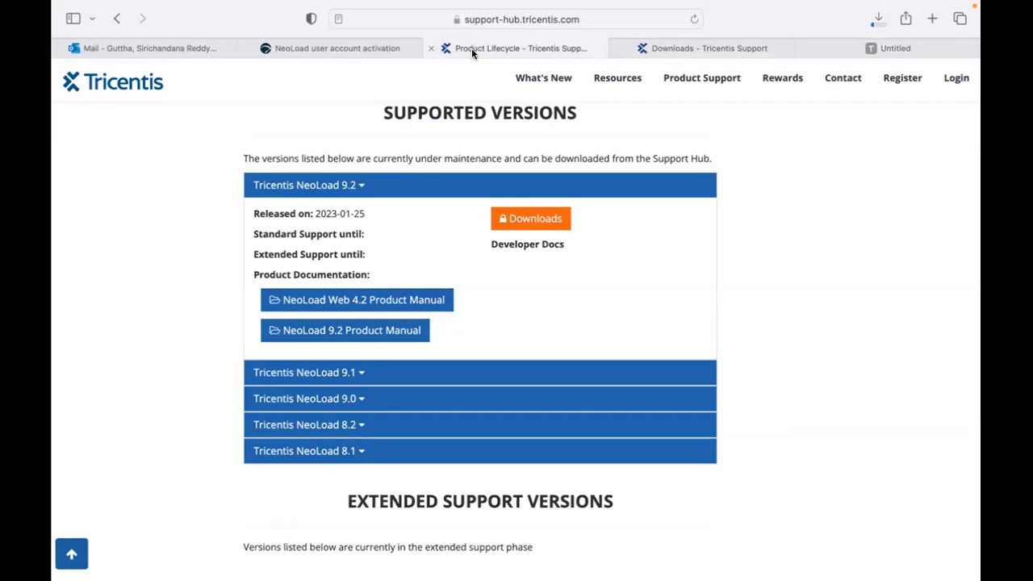
Check neoload_9_2_1_osx.dmg progress (327.7 of 358.4 MB) and bring up Notes' Dock menu to quit it.
click(875, 18)
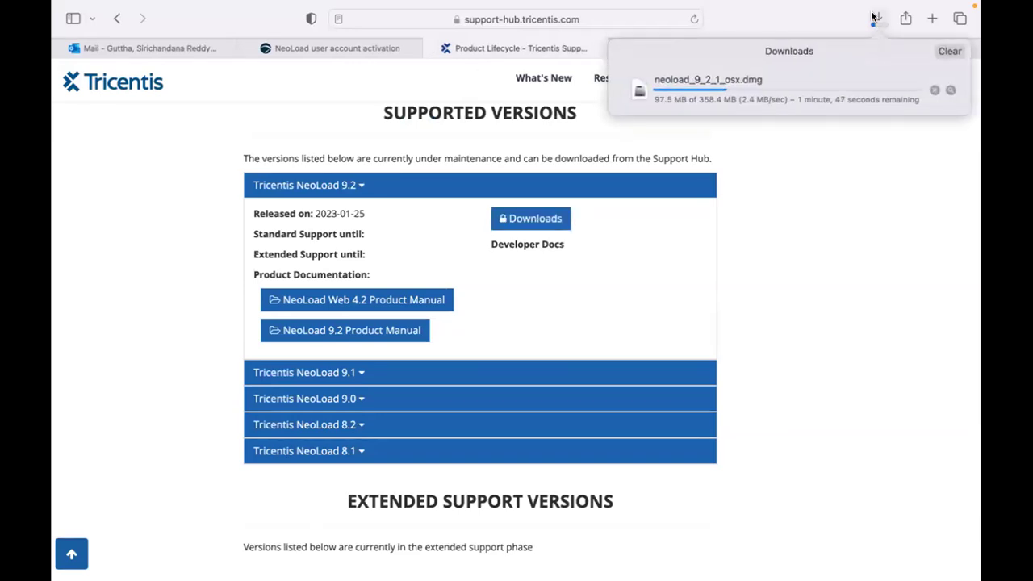
mouse_move(754, 561)
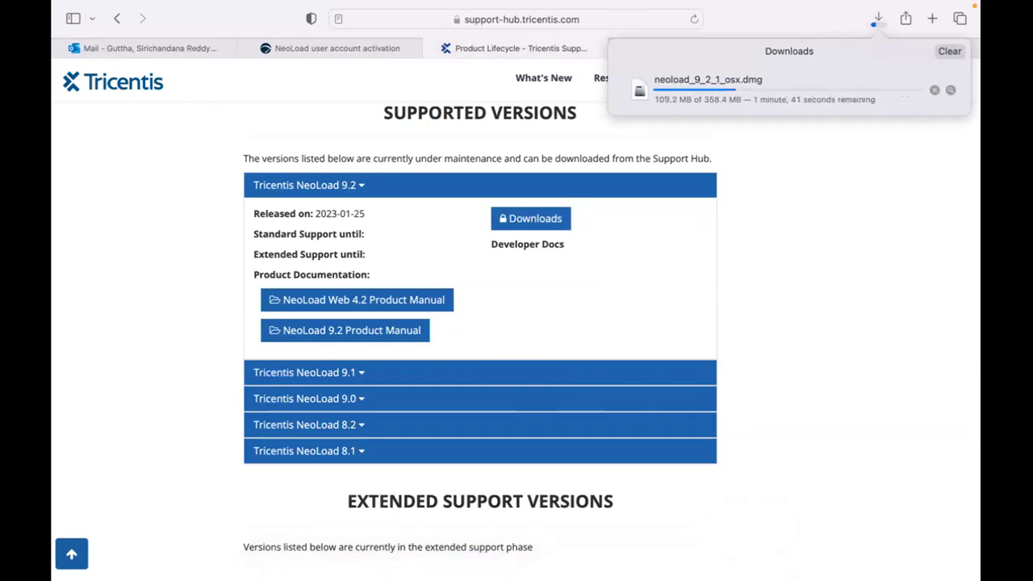
right_click(417, 563)
Quit Notes and wait for the 358.4 MB neoload_9_2_1_osx.dmg download to complete.
click(375, 517)
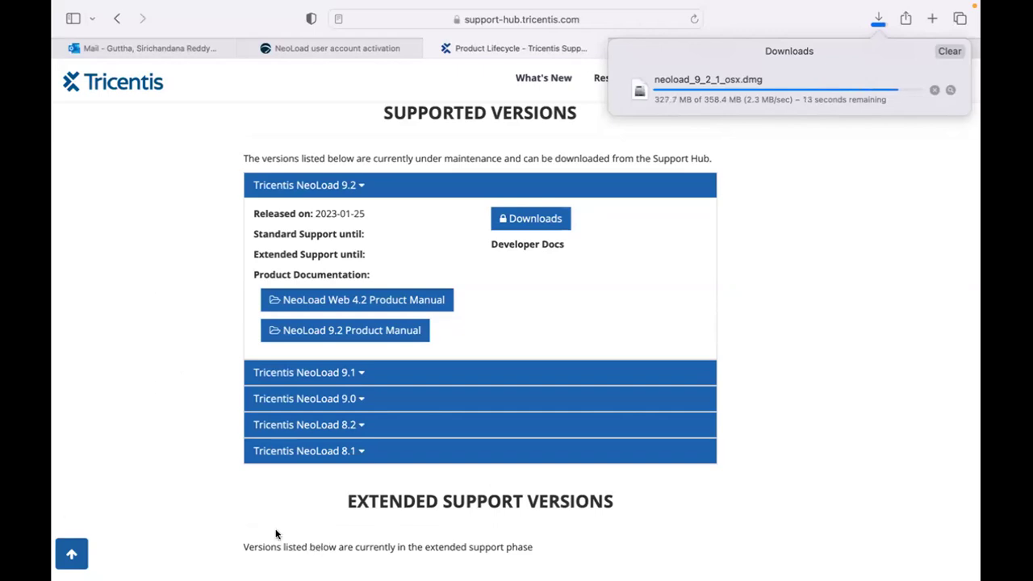
scroll(166, 234, up, 2)
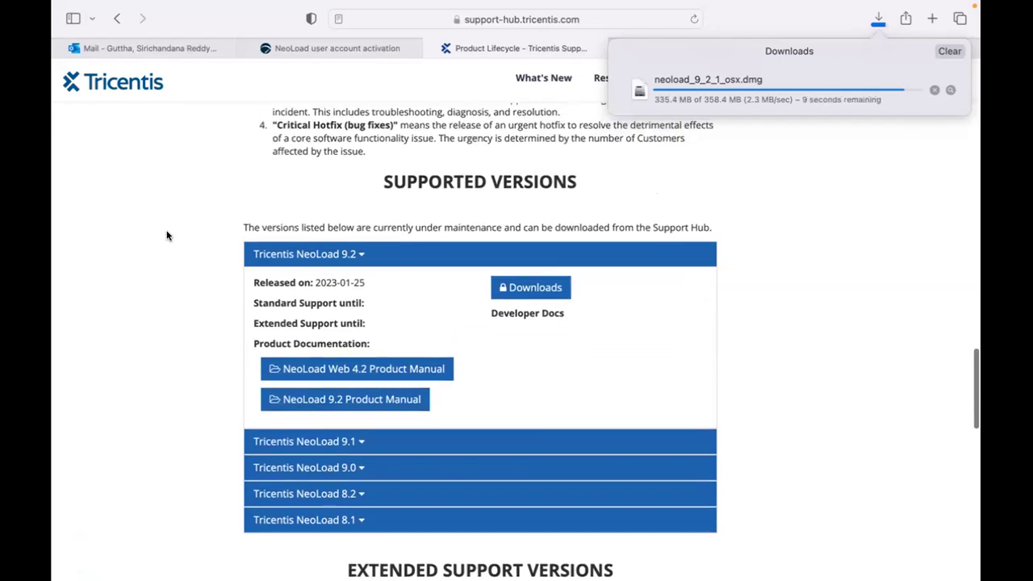
scroll(166, 235, up, 2)
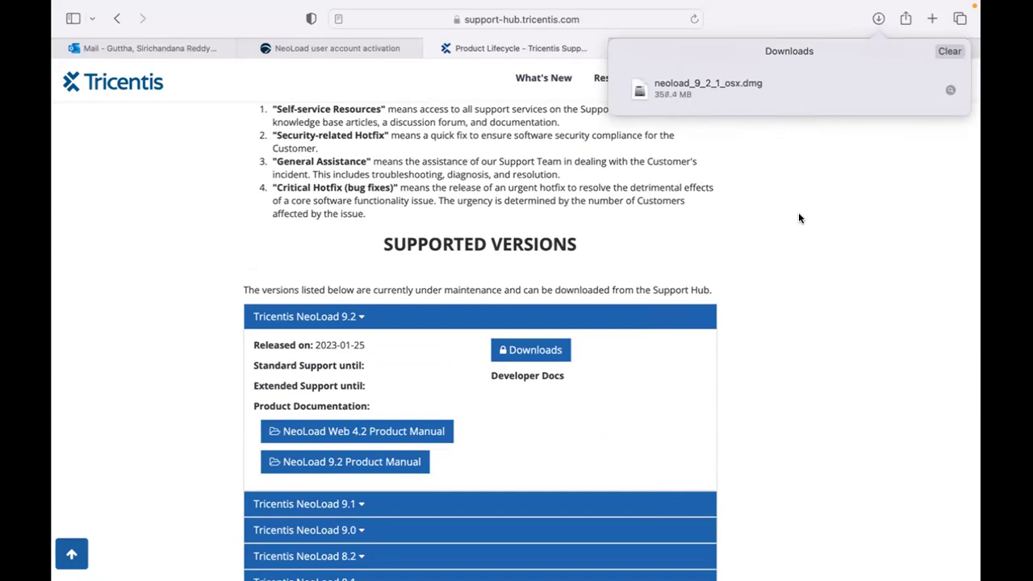
Mount the downloaded neoload disk image from Safari's Downloads and show its volume full screen.
click(747, 95)
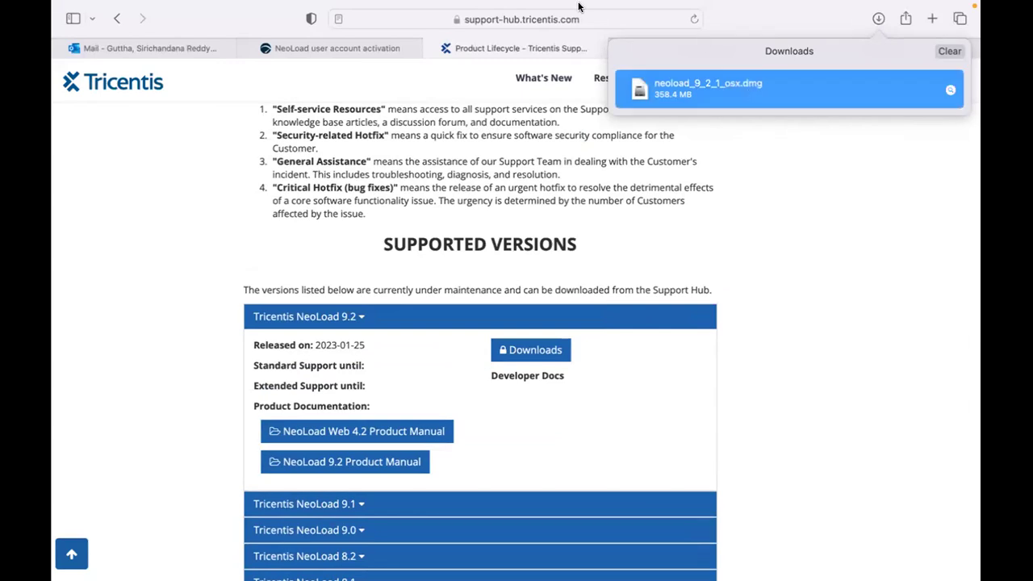
mouse_move(565, 7)
double_click(944, 111)
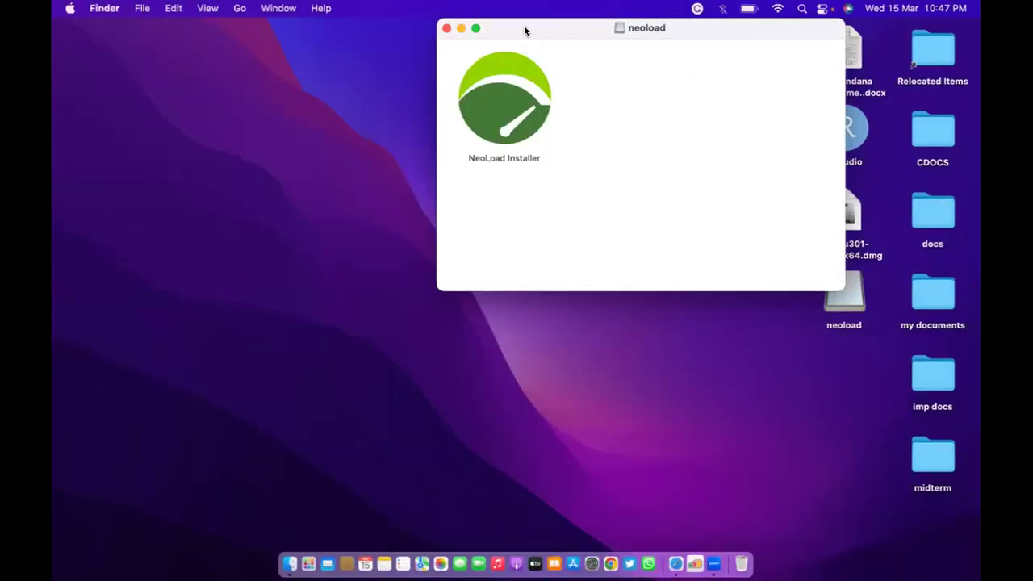
click(475, 29)
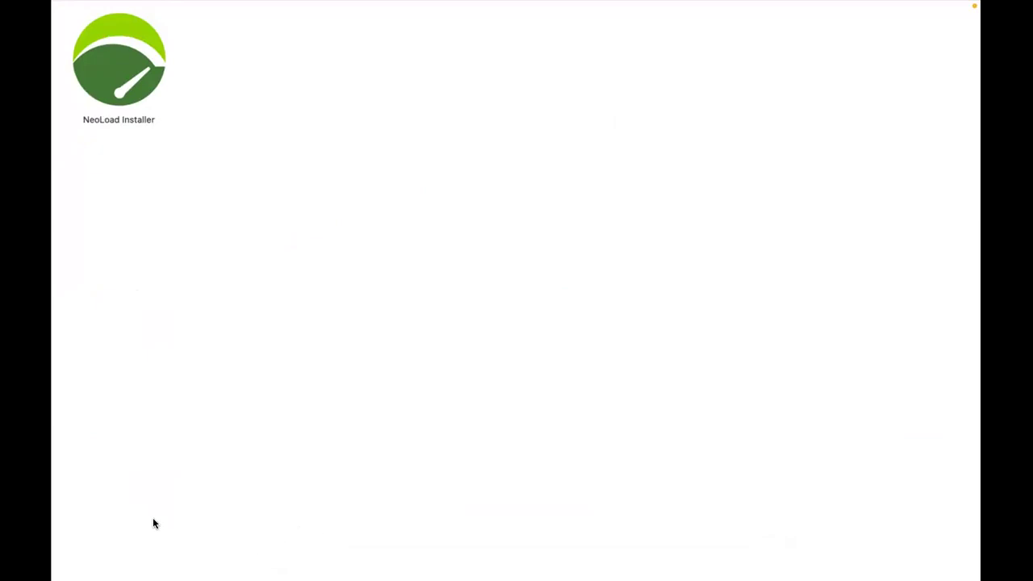
Launch NeoLoad Installer from the volume and approve opening the internet-downloaded app.
double_click(123, 96)
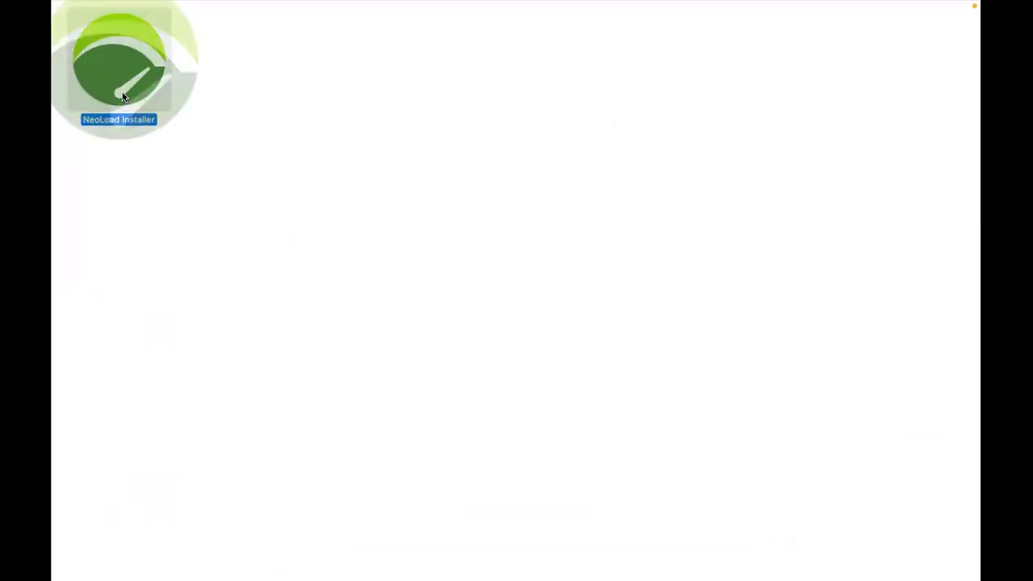
mouse_move(200, 6)
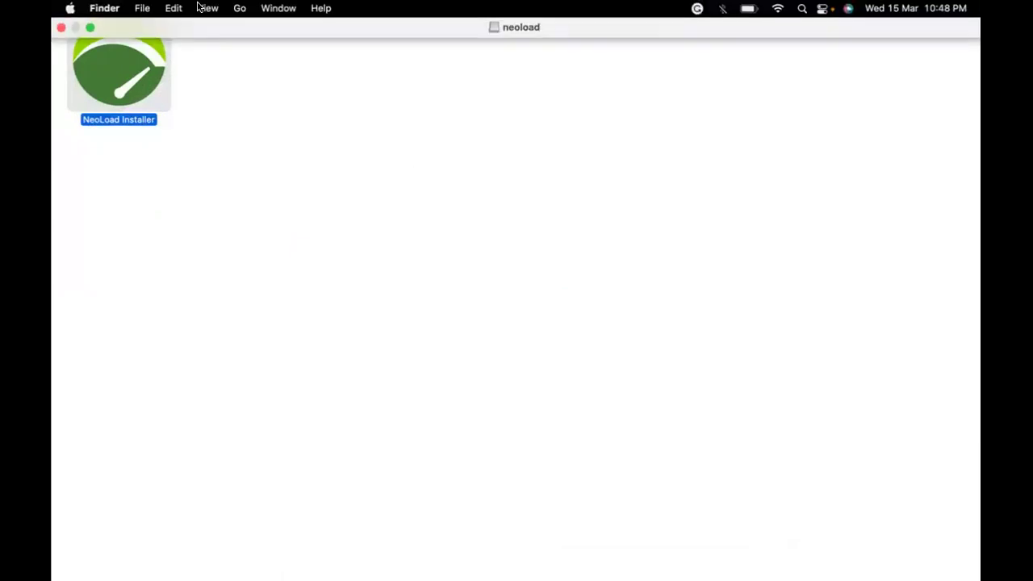
click(89, 28)
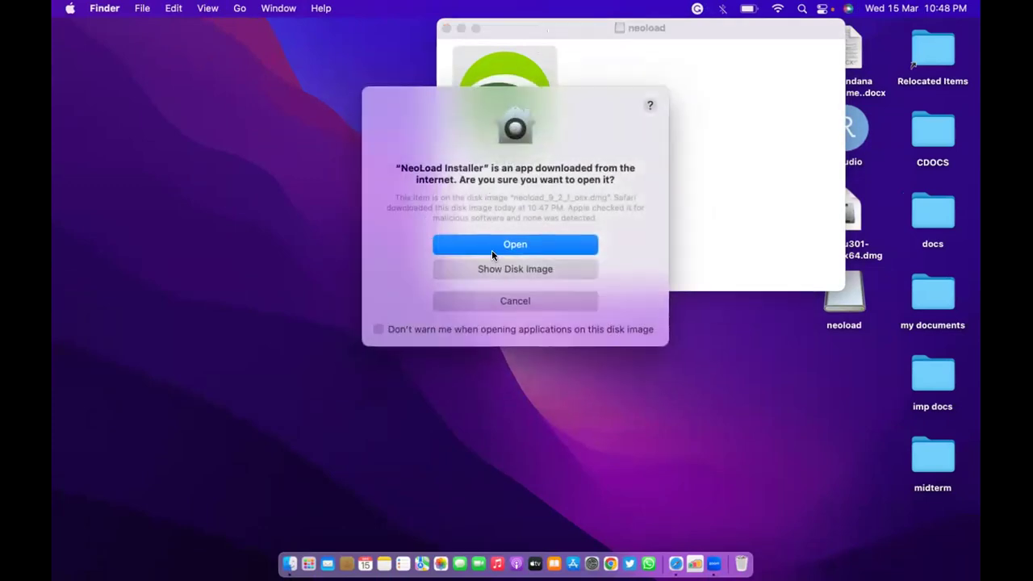
click(487, 245)
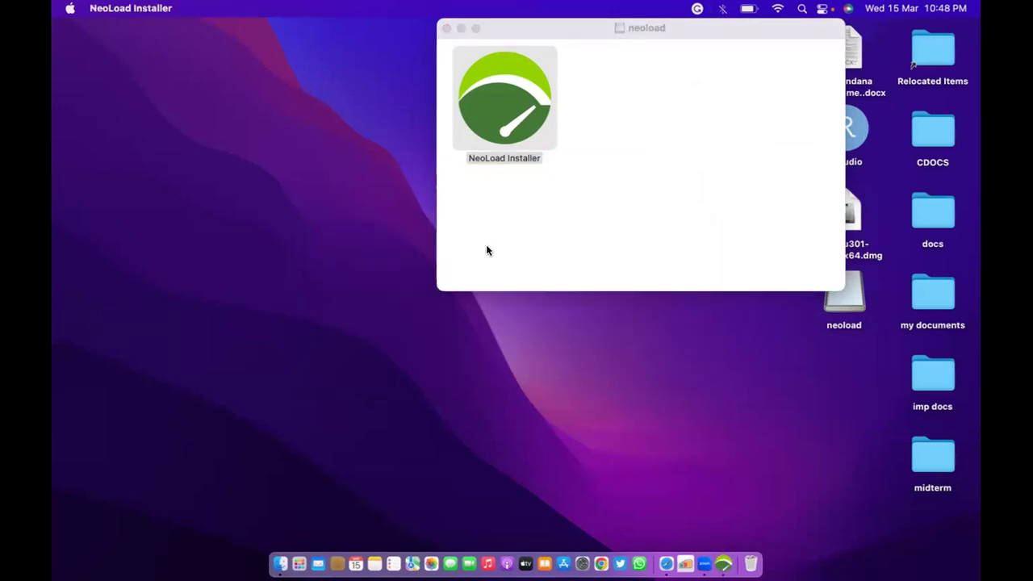
Minimize the neoload window, confirm English as installer language, and pass the welcome page.
click(486, 250)
click(461, 28)
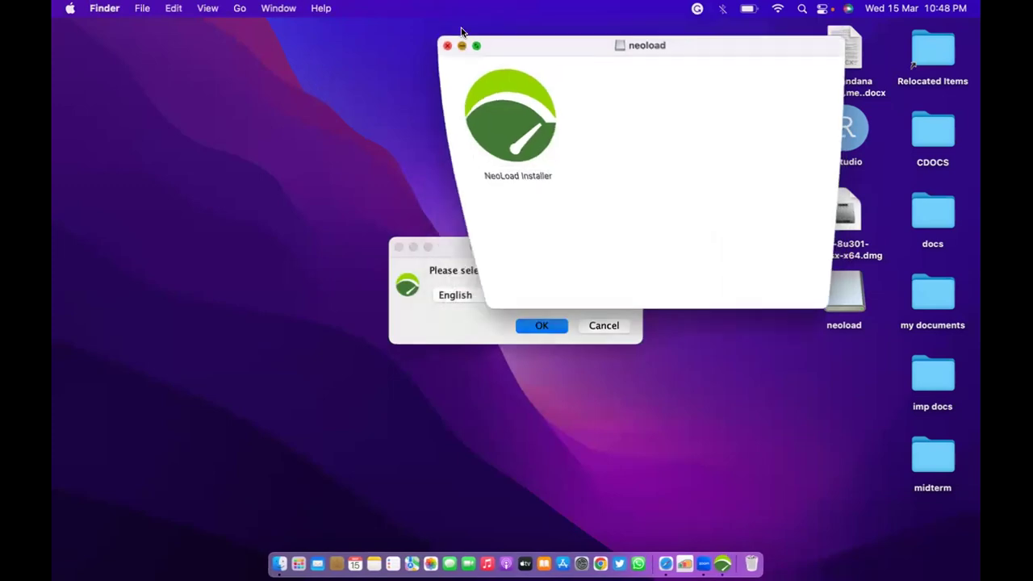
click(541, 326)
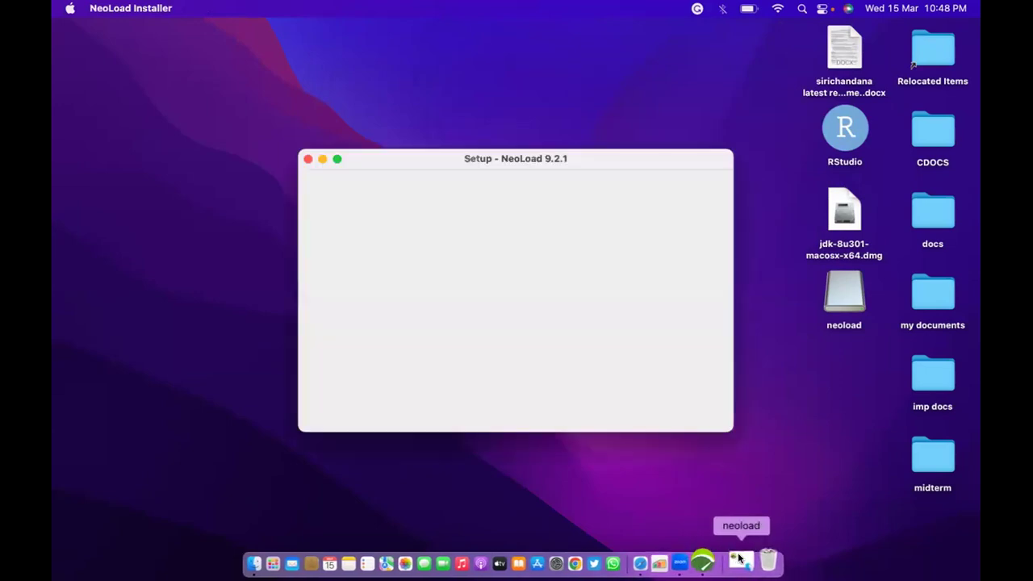
click(628, 414)
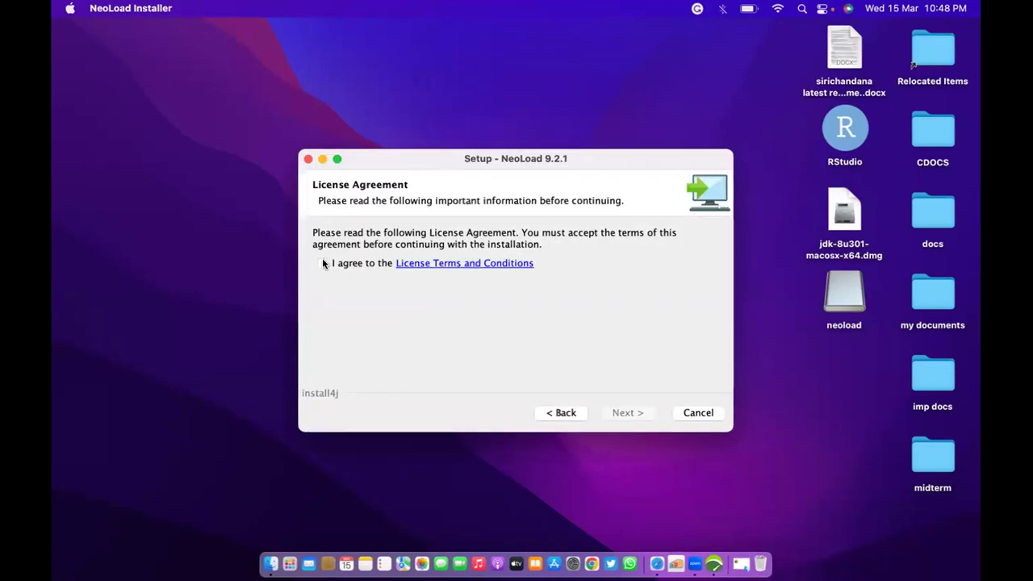
Accept the license terms and keep the Controller installation with the RealBrowser task.
click(323, 263)
click(637, 412)
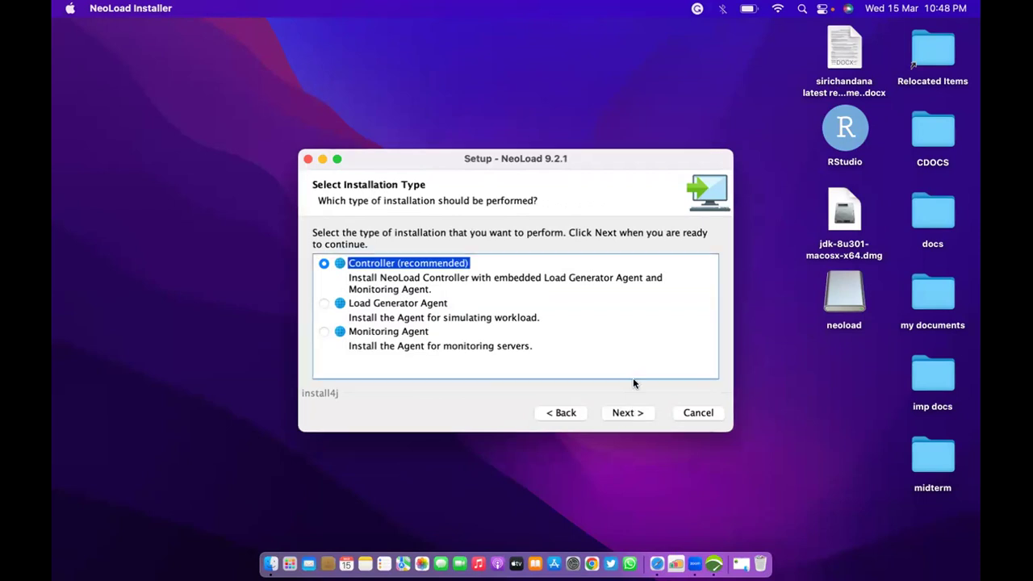
click(628, 414)
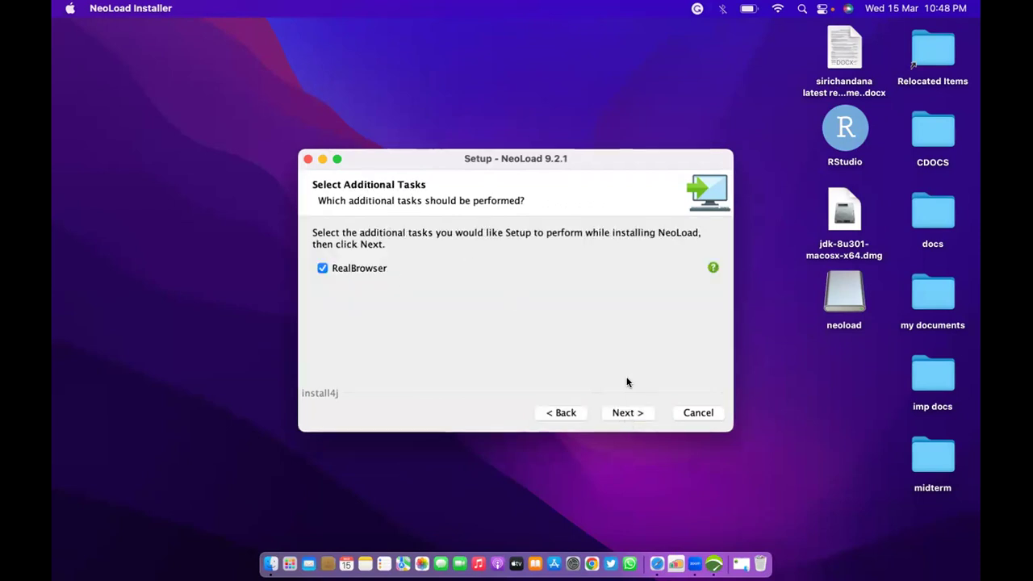
click(635, 414)
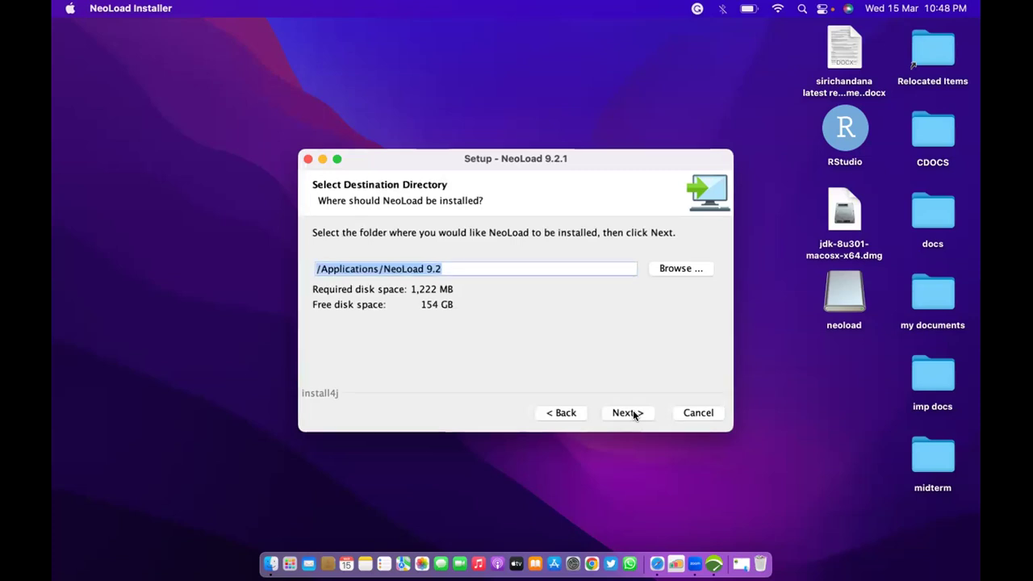
Change the install destination to a NeoLoad 9.2 folder on the Desktop and continue.
click(684, 270)
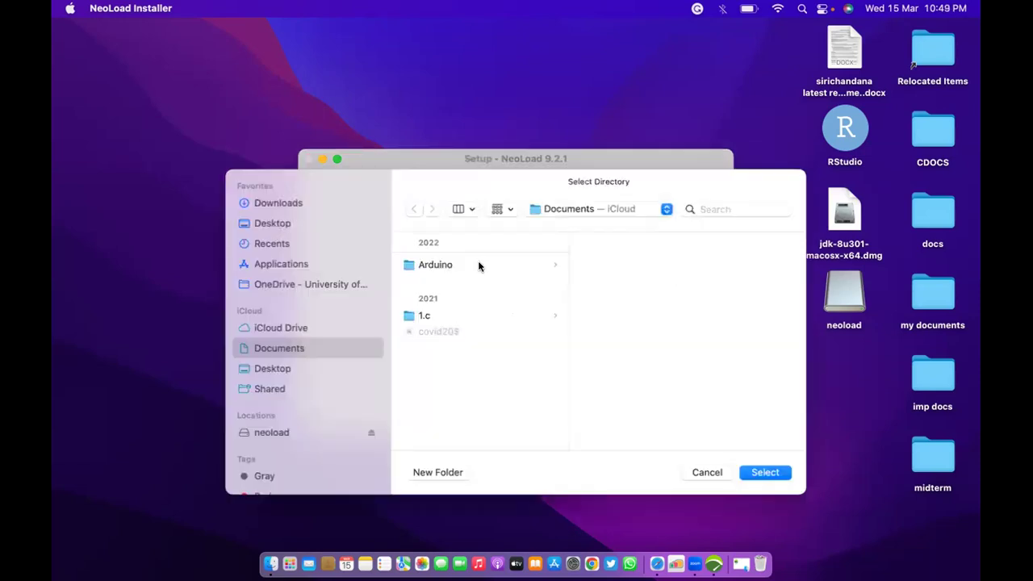
click(286, 369)
click(767, 474)
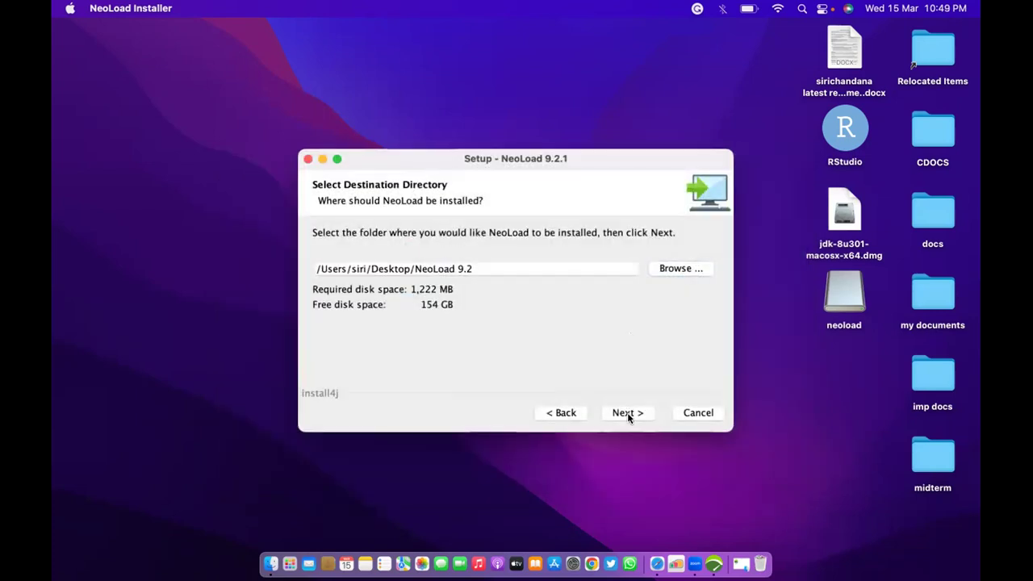
click(628, 413)
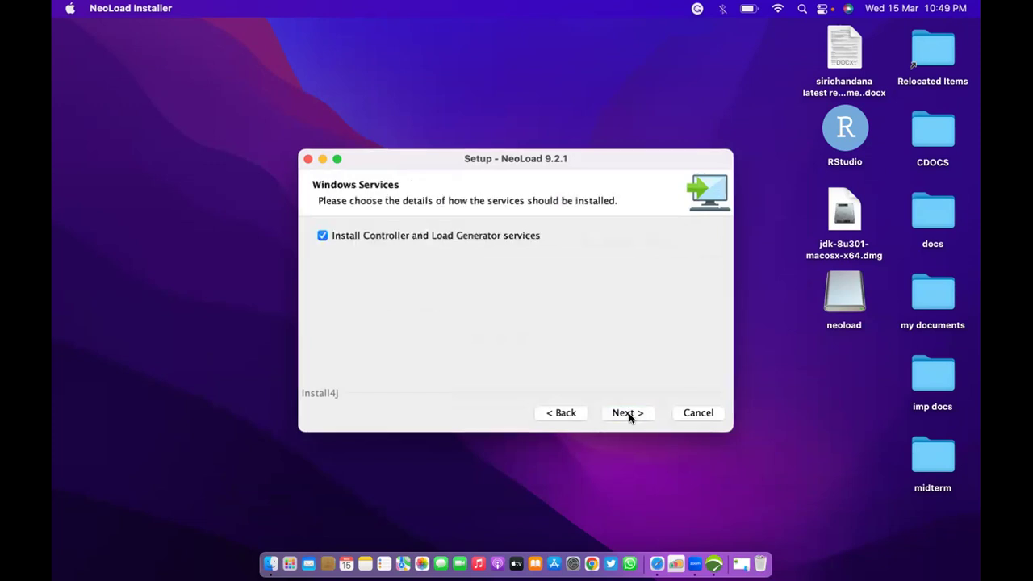
Keep the services option, start installing, and wait for file extraction to reach the password prompt.
click(628, 413)
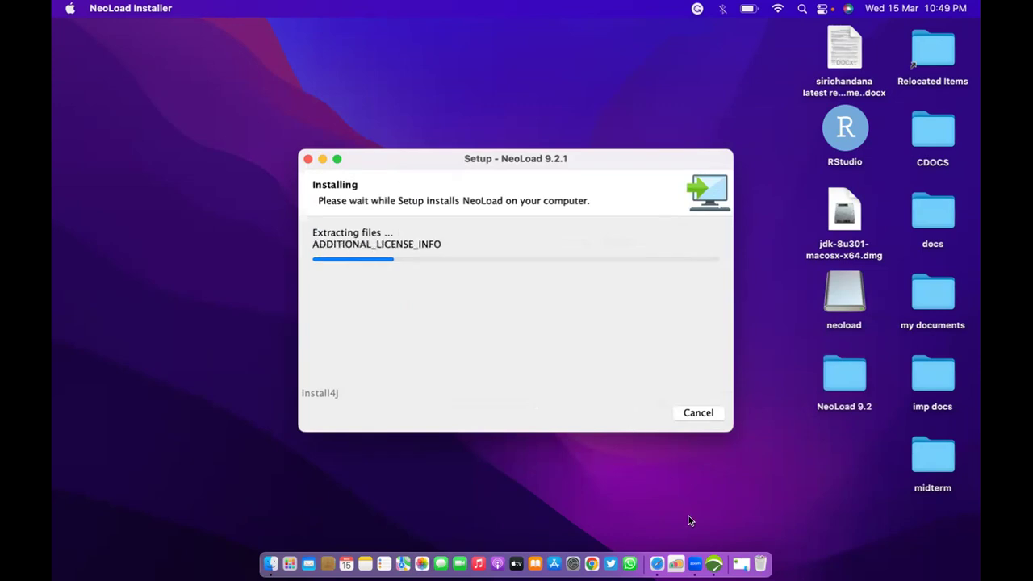
click(739, 561)
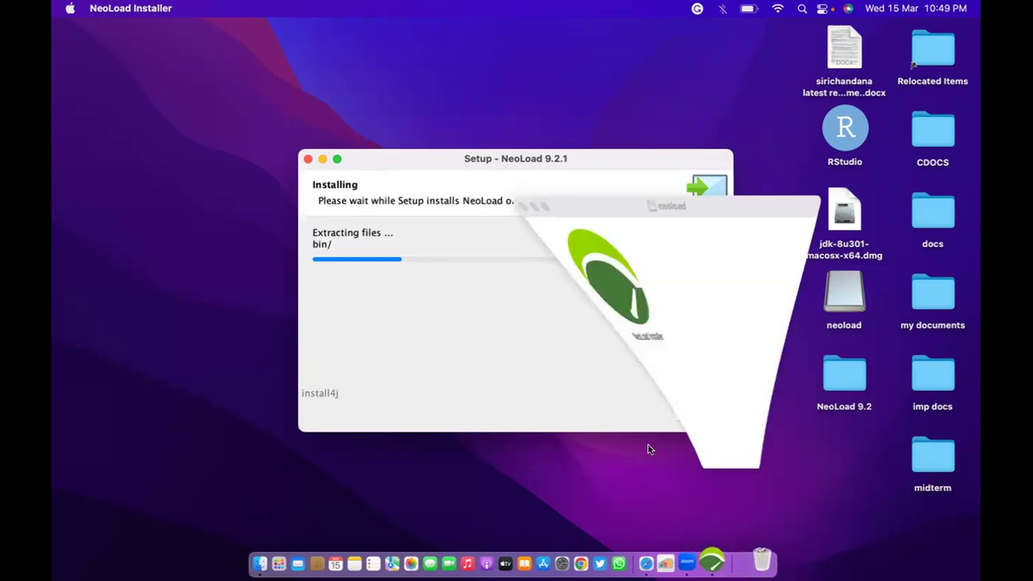
click(459, 29)
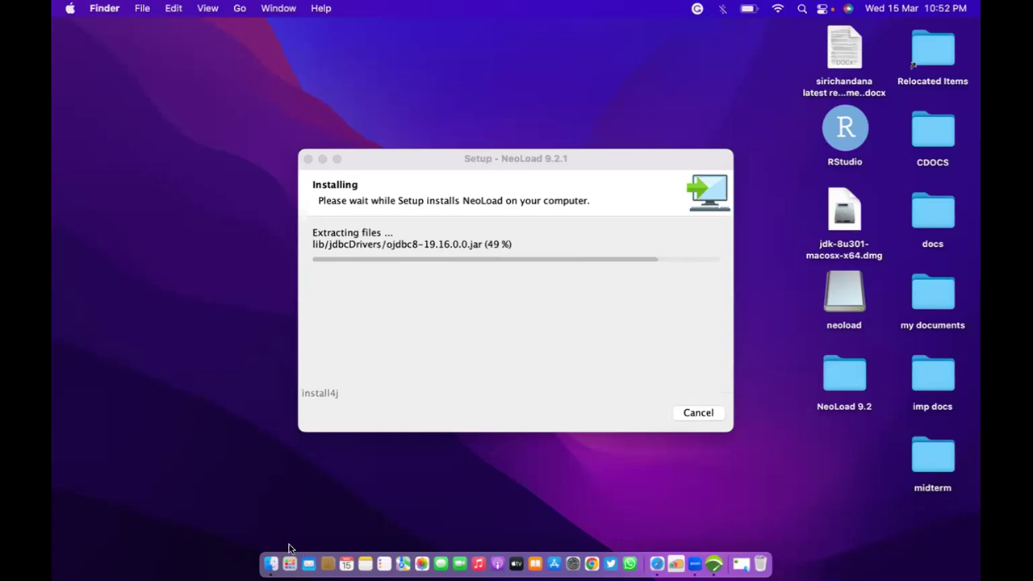
key(XF86AudioRaiseVolume)
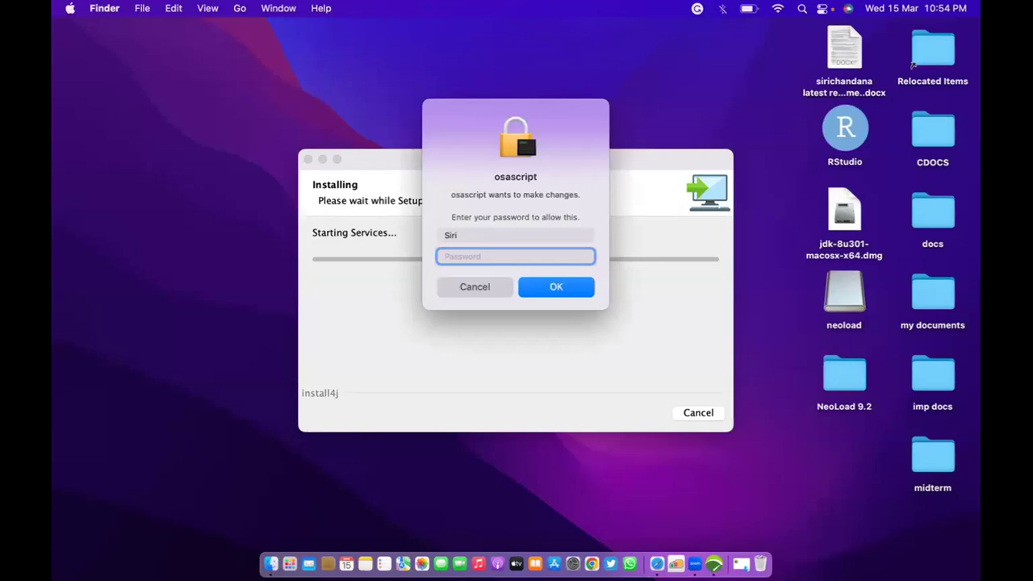
Enter the administrator password, then finish the NeoLoad 9.2.1 setup wizard.
text(******)
click(564, 287)
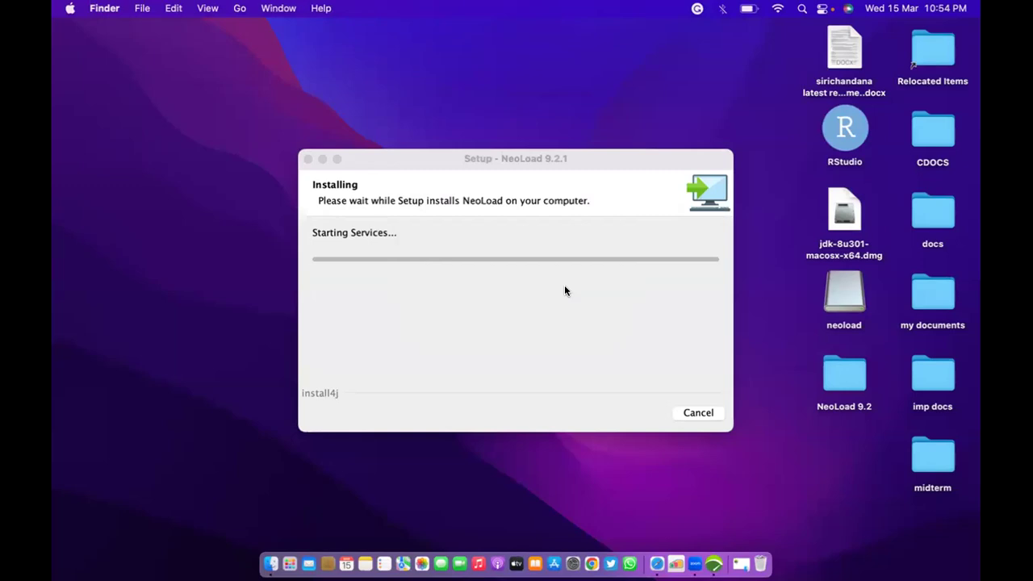
click(696, 413)
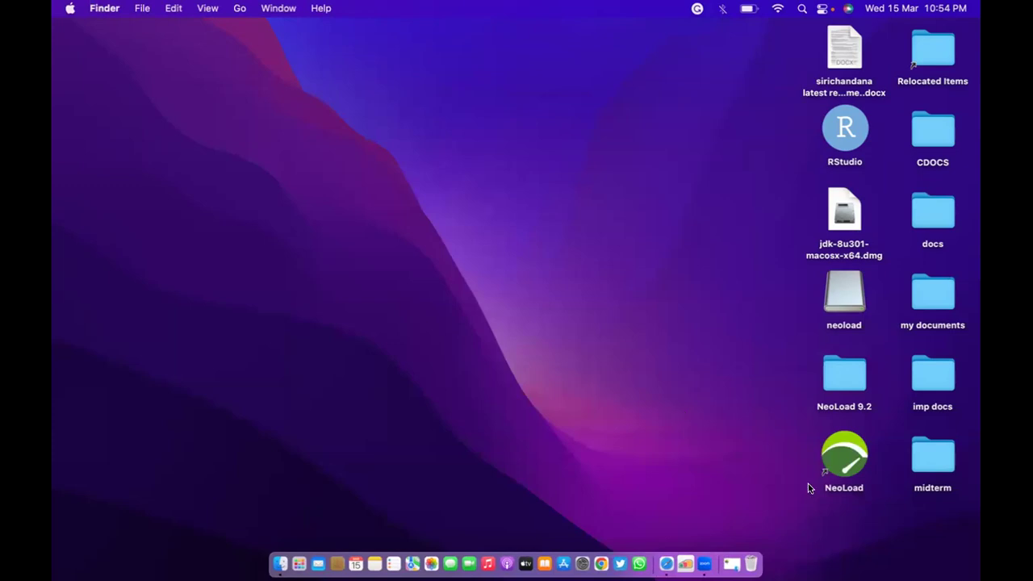
Close the neoload disk image window and launch NeoLoad from its new desktop shortcut.
click(841, 473)
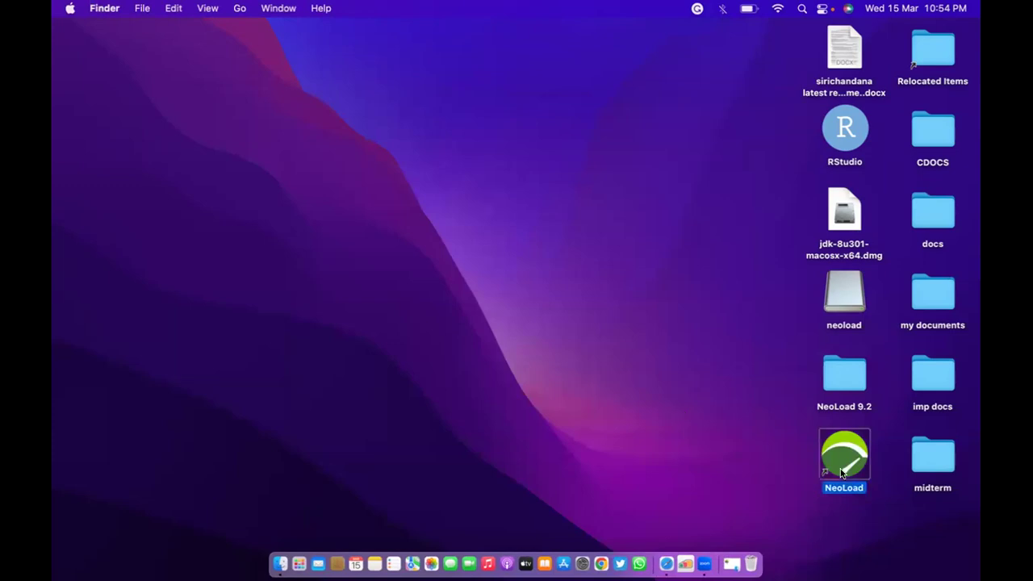
click(736, 565)
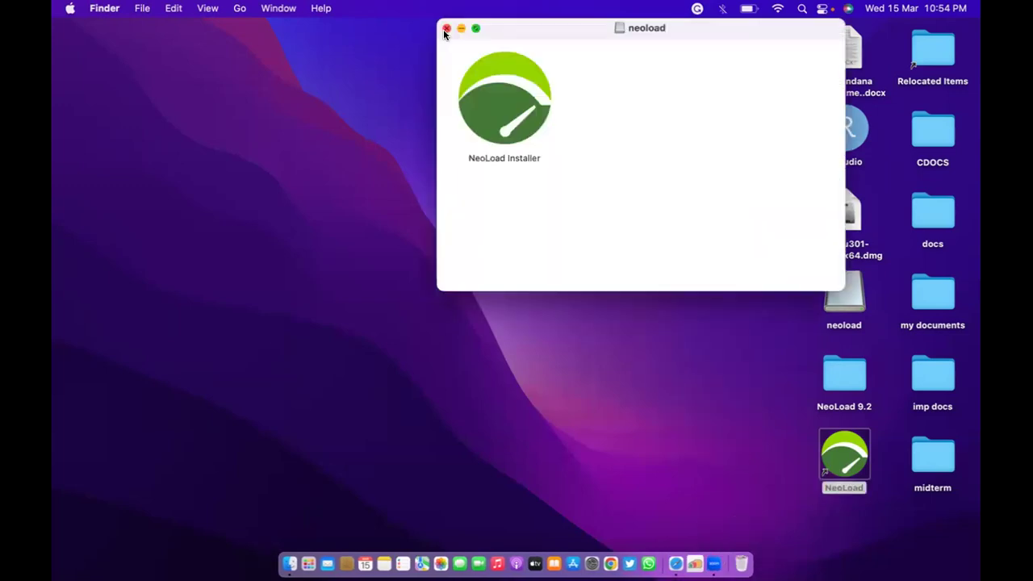
click(447, 28)
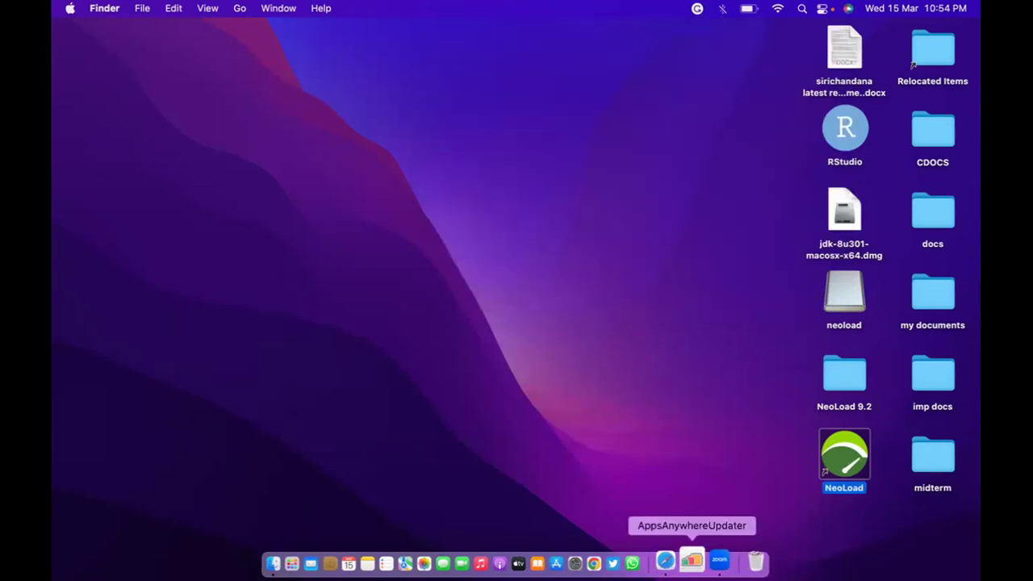
double_click(845, 439)
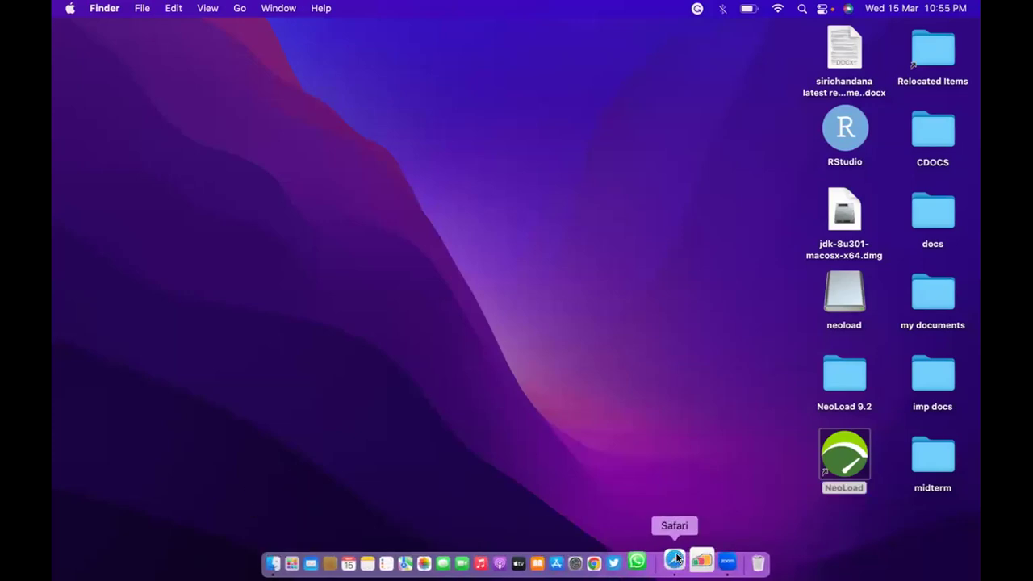
In Safari, clear the finished downloads list and close the empty Untitled tab.
click(676, 561)
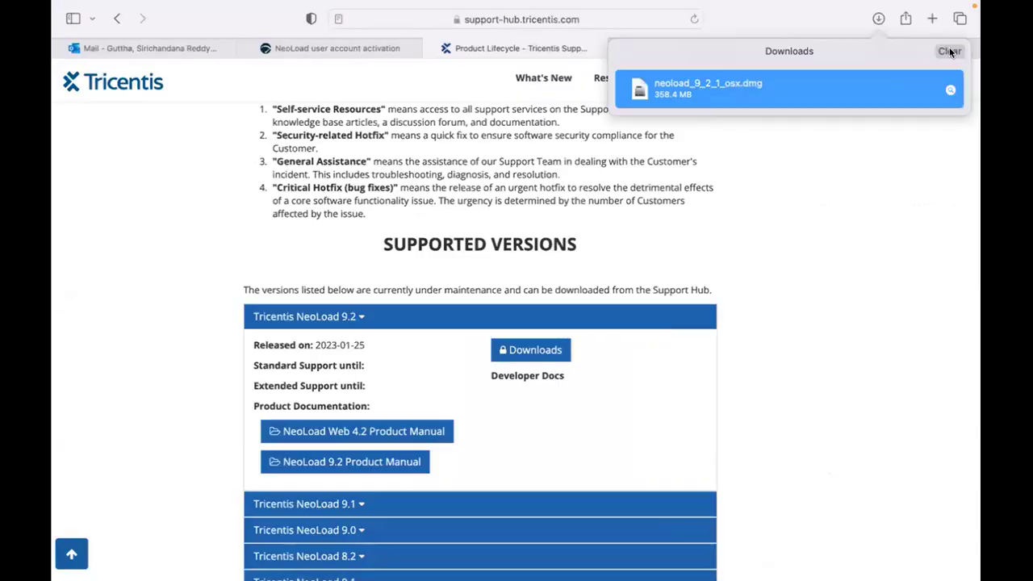
click(949, 51)
click(847, 48)
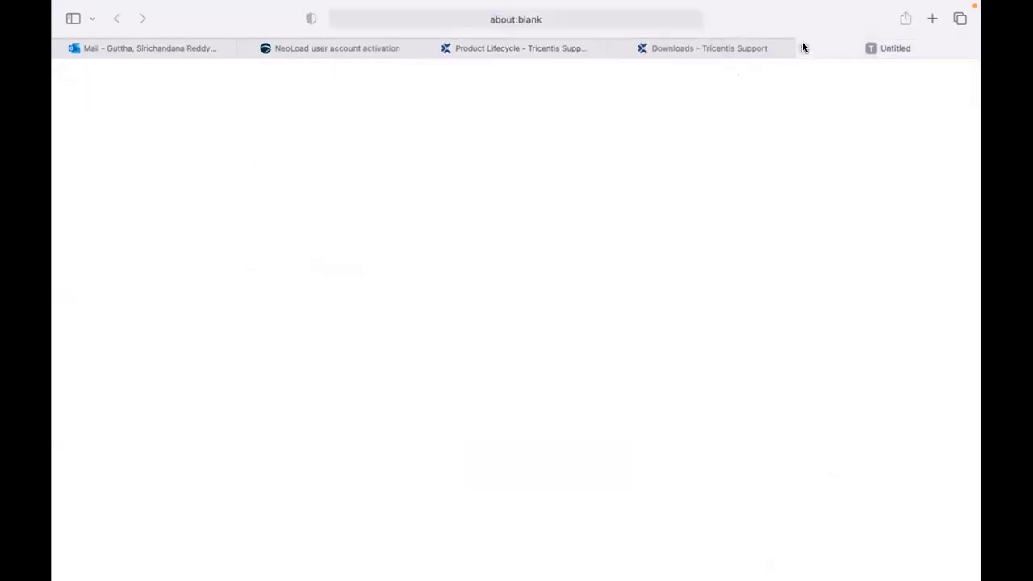
click(802, 48)
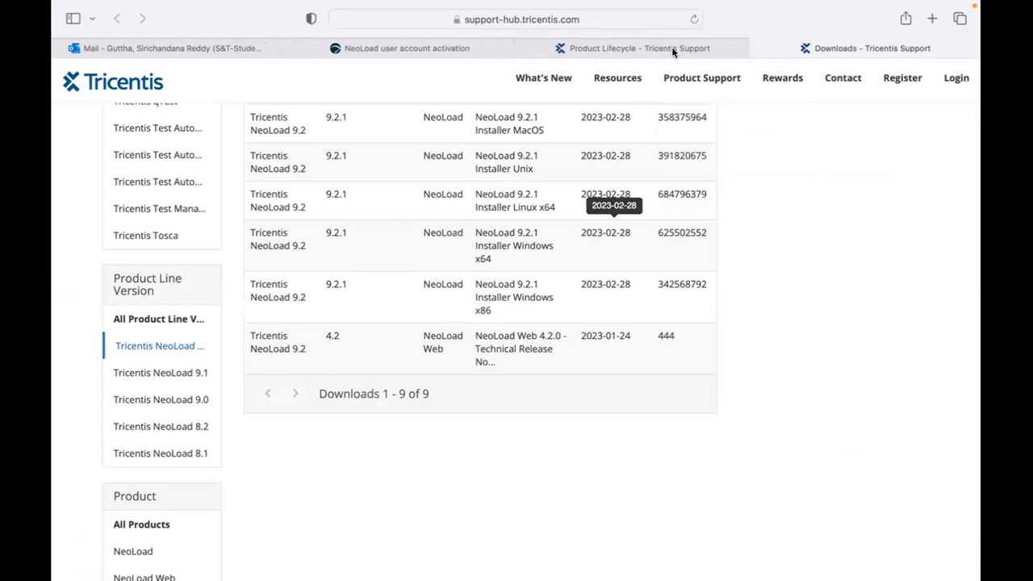
Open the NeoLoad 9.2 Product Manual from the Product Lifecycle page and skim its Help Center.
click(672, 49)
scroll(396, 443, down, 2)
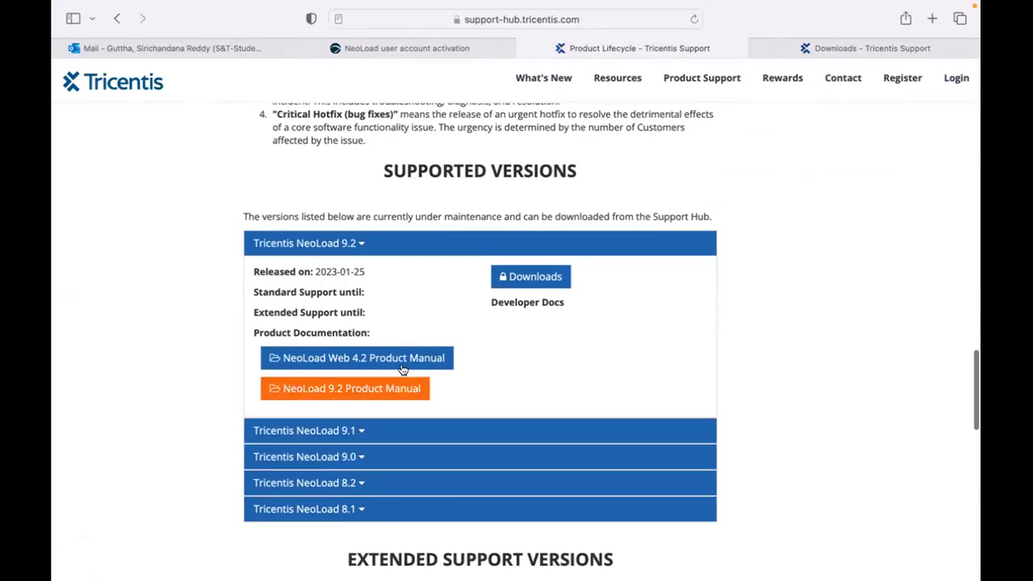
click(394, 391)
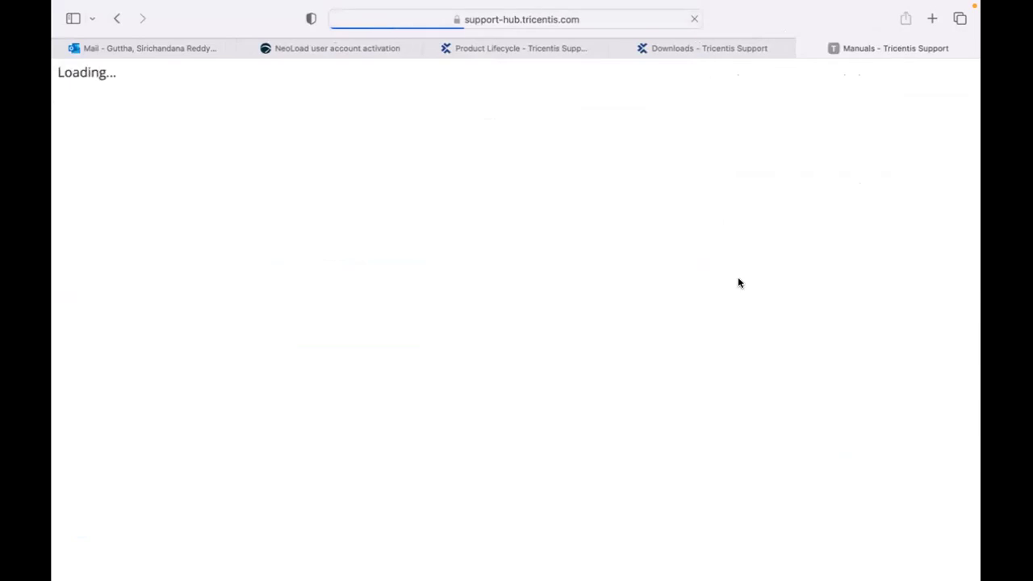
mouse_move(612, 561)
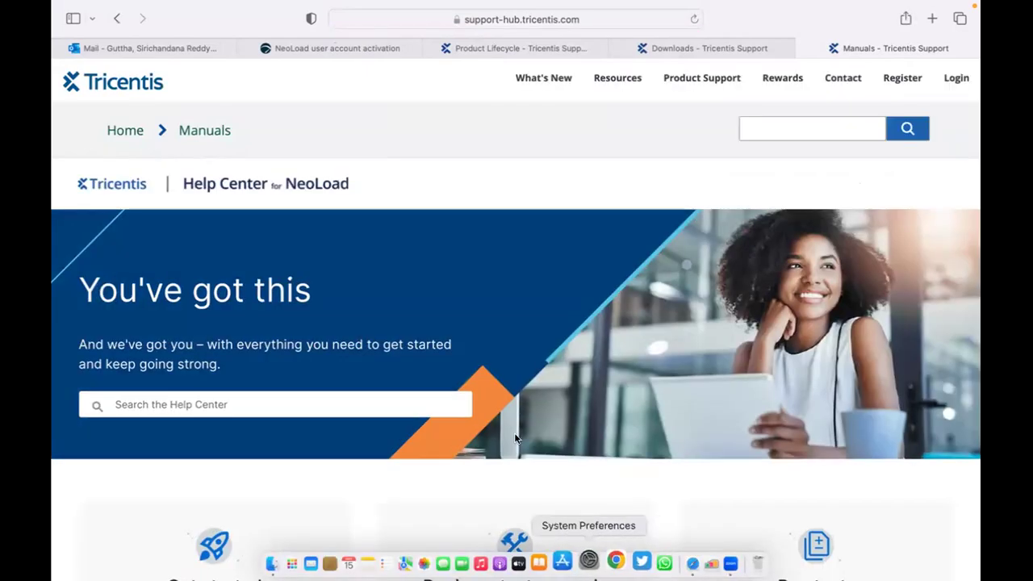
scroll(499, 408, down, 3)
scroll(499, 407, down, 5)
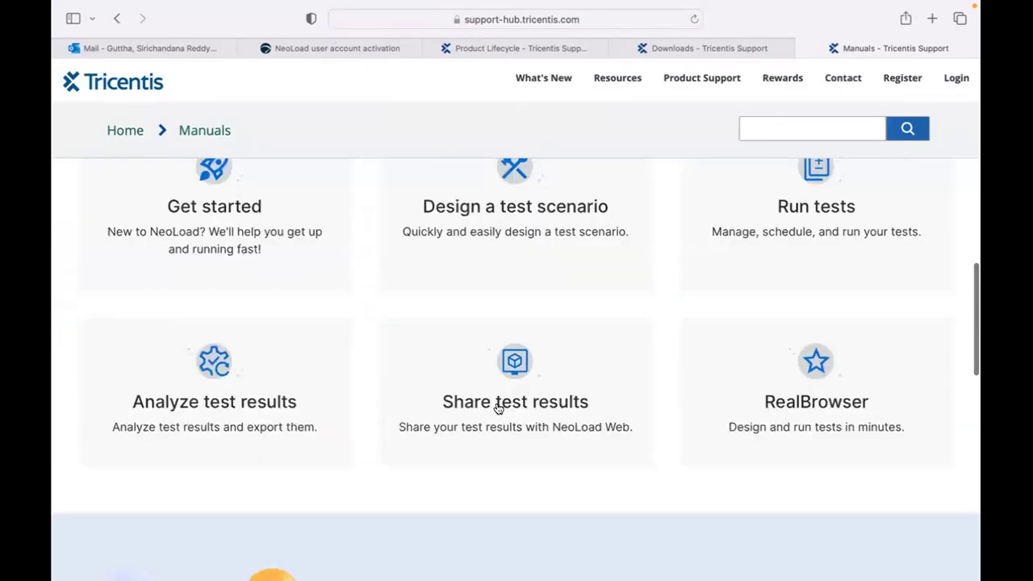
scroll(499, 407, up, 2)
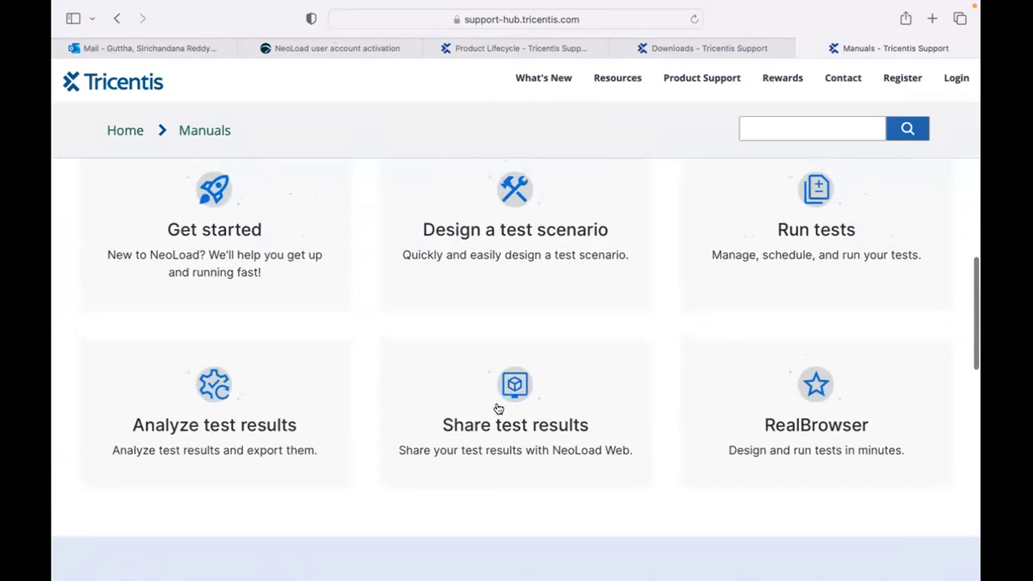
Take Safari out of full screen, nudge the window left, and return to full screen.
mouse_move(691, 561)
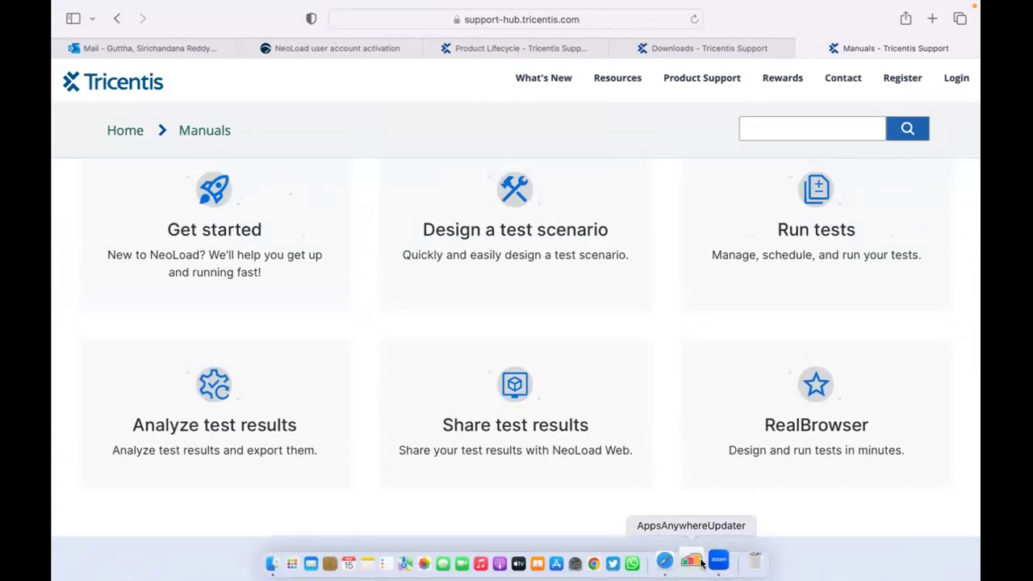
mouse_move(243, 4)
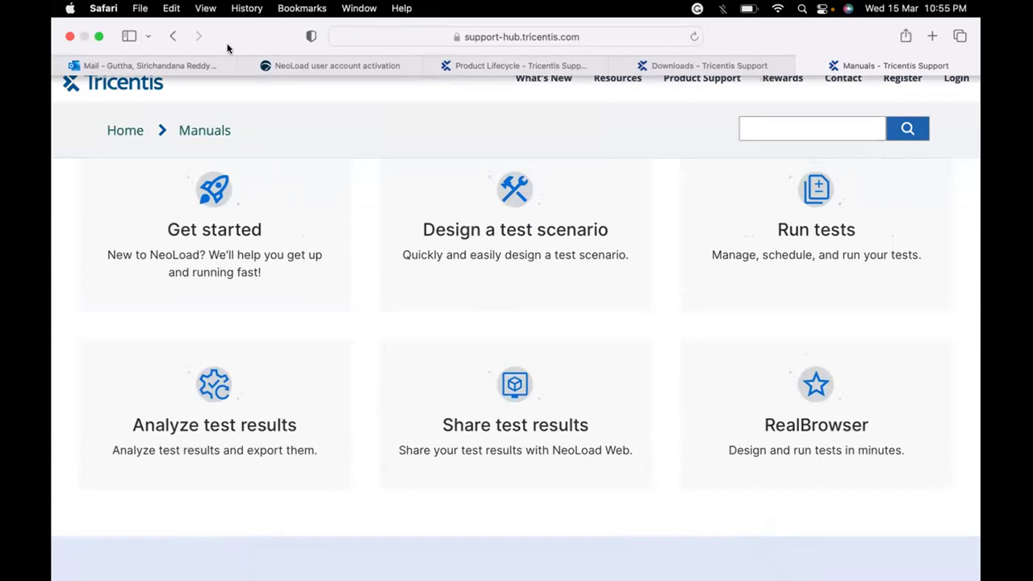
mouse_move(73, 4)
click(97, 37)
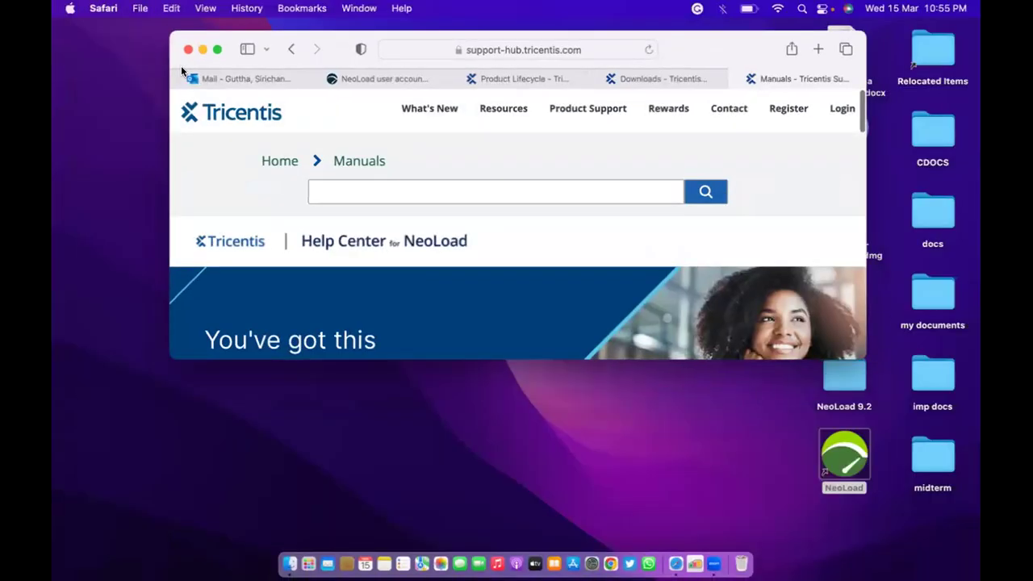
drag(292, 37, 247, 36)
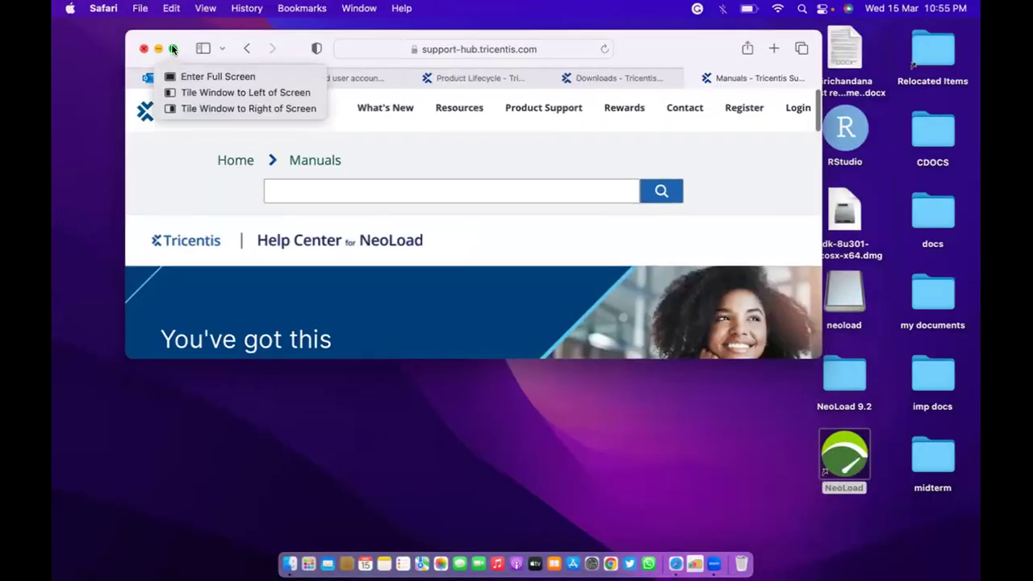
key(ctrl+super+f)
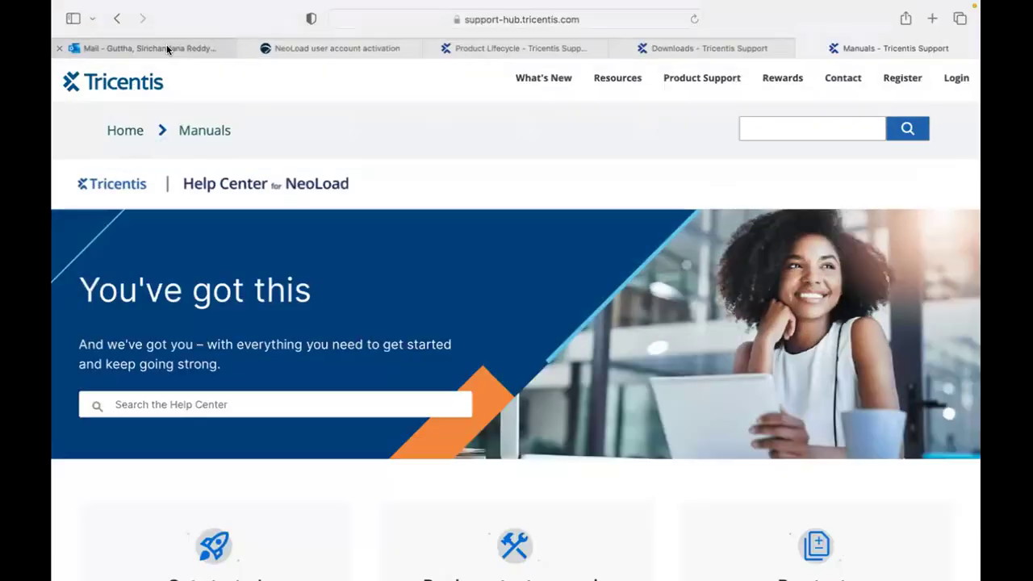
Read through the Tricentis free-trial welcome email in Outlook, then return to the NeoLoad activation tab.
click(166, 46)
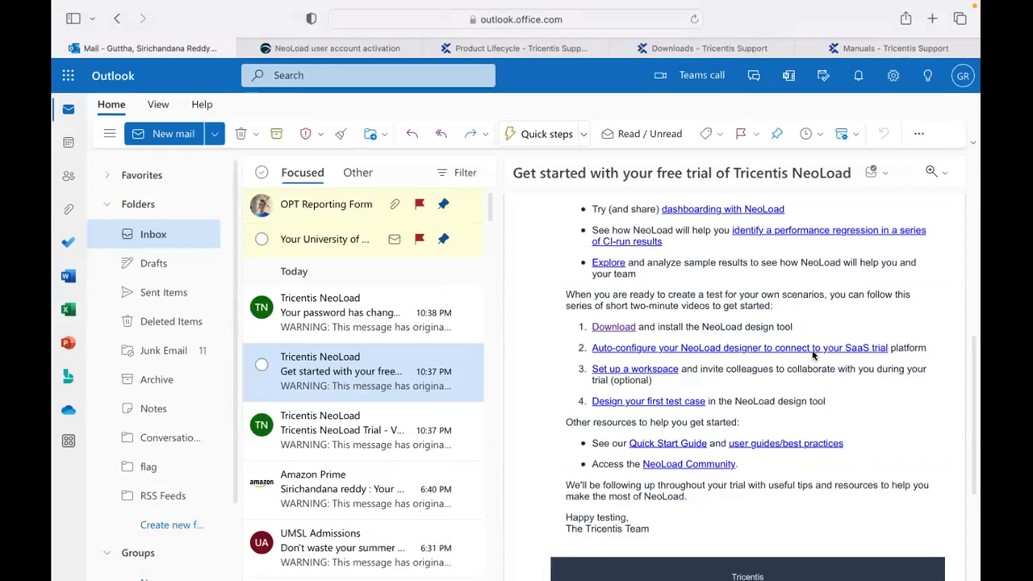
mouse_move(712, 355)
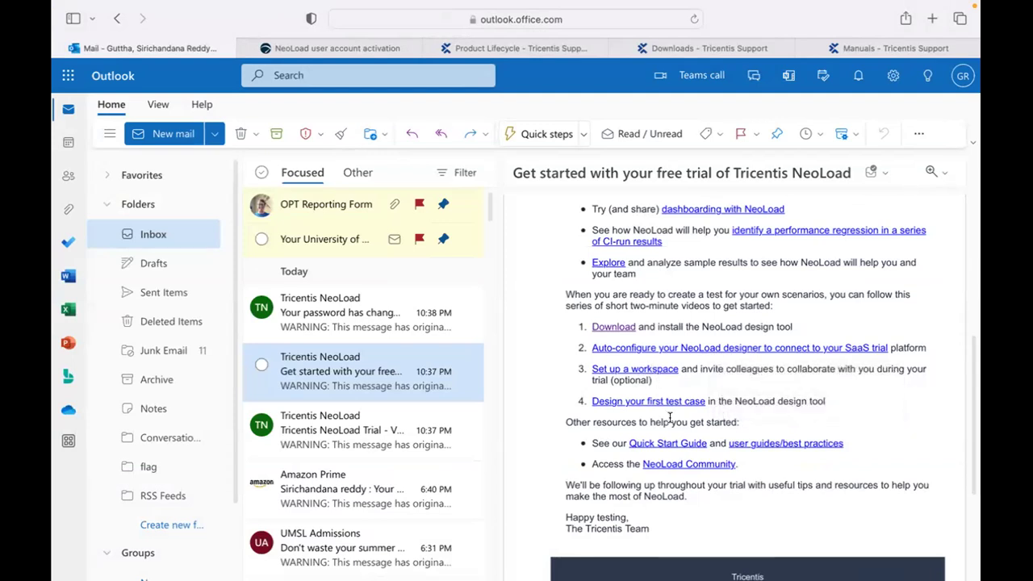
scroll(669, 418, down, 3)
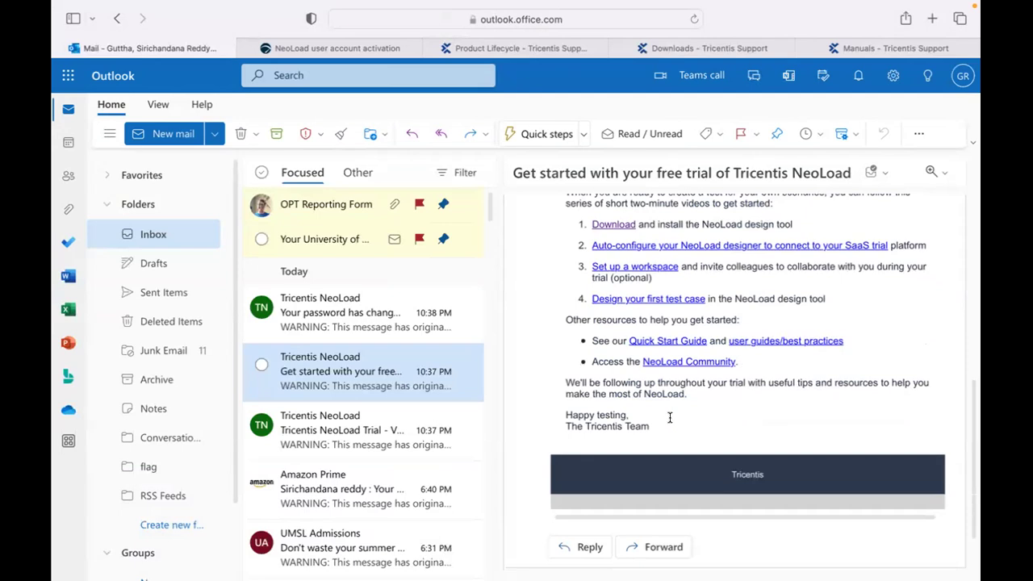
scroll(669, 417, up, 15)
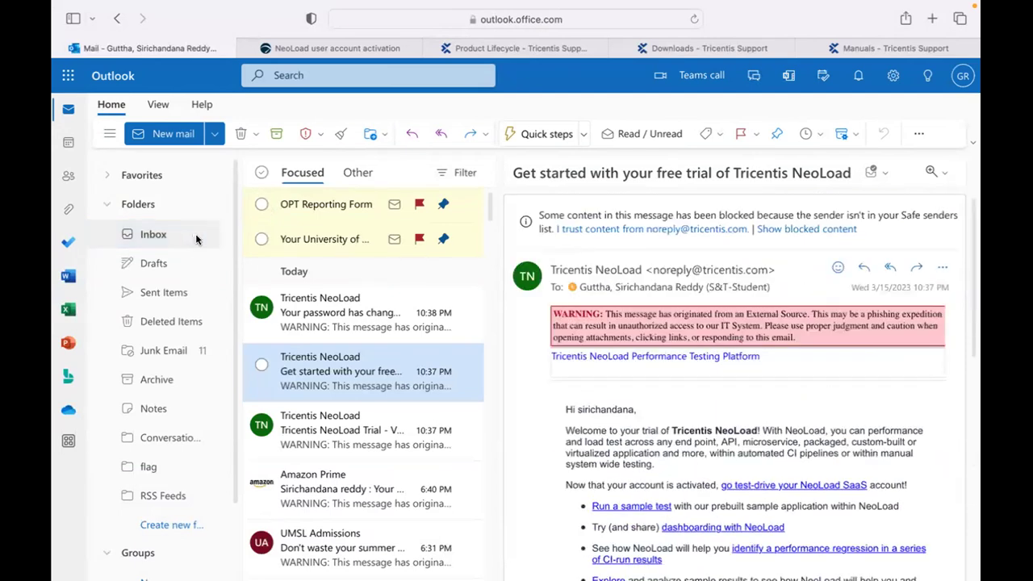
click(196, 239)
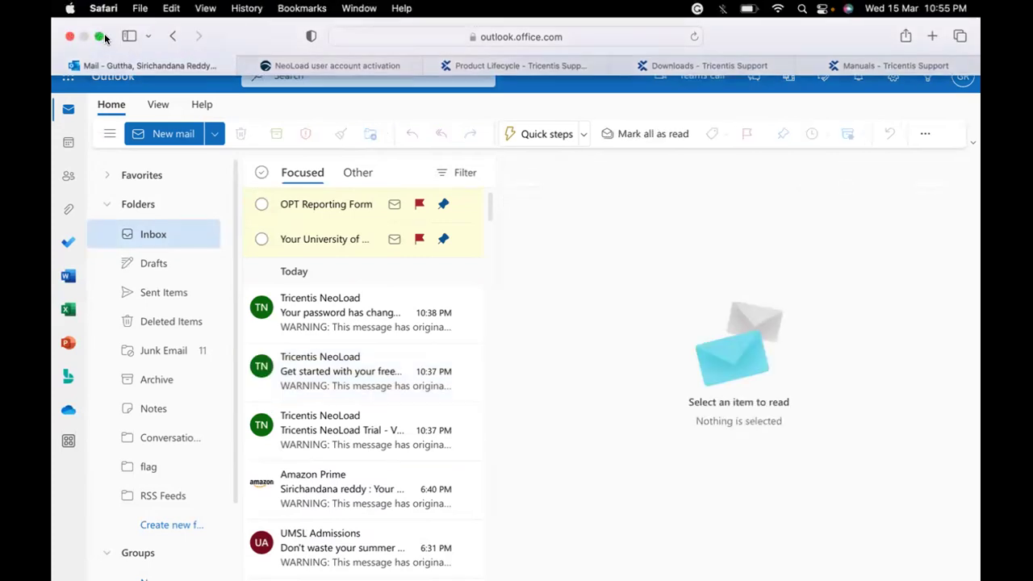
click(282, 69)
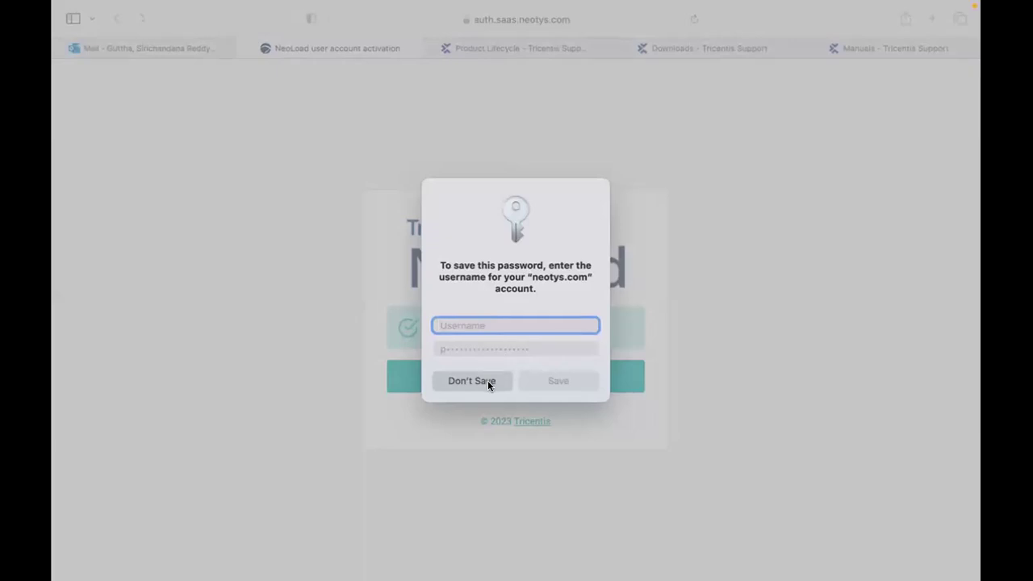
Decline saving the neotys.com password, leave full screen, and minimise Safari to the Dock.
click(487, 380)
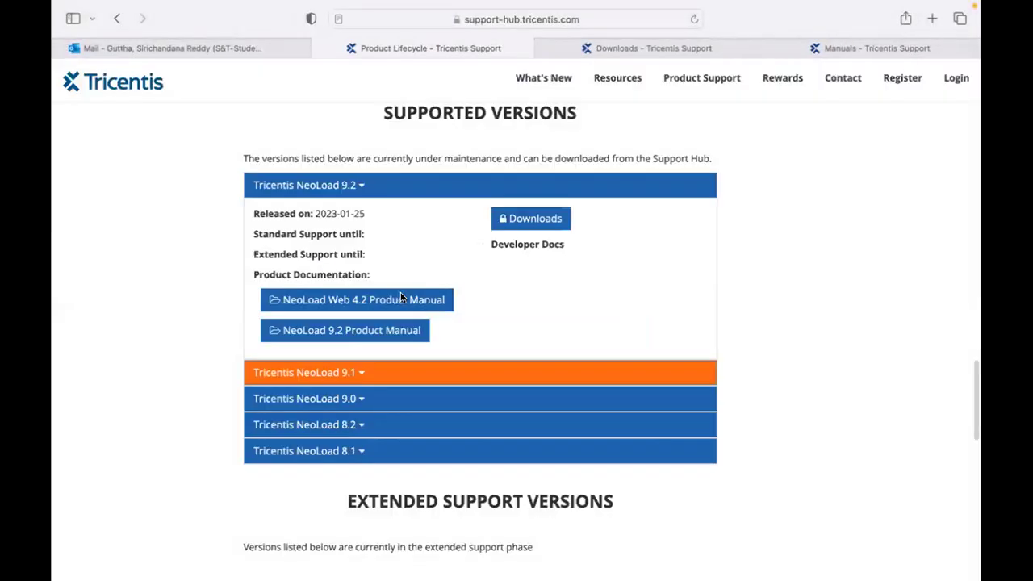
mouse_move(98, 36)
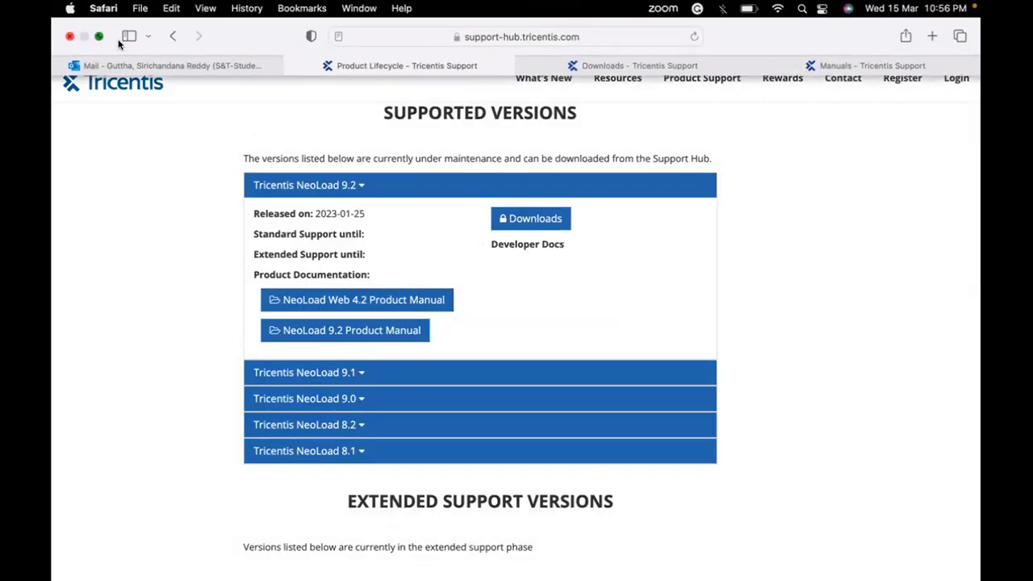
key(ctrl+super+f)
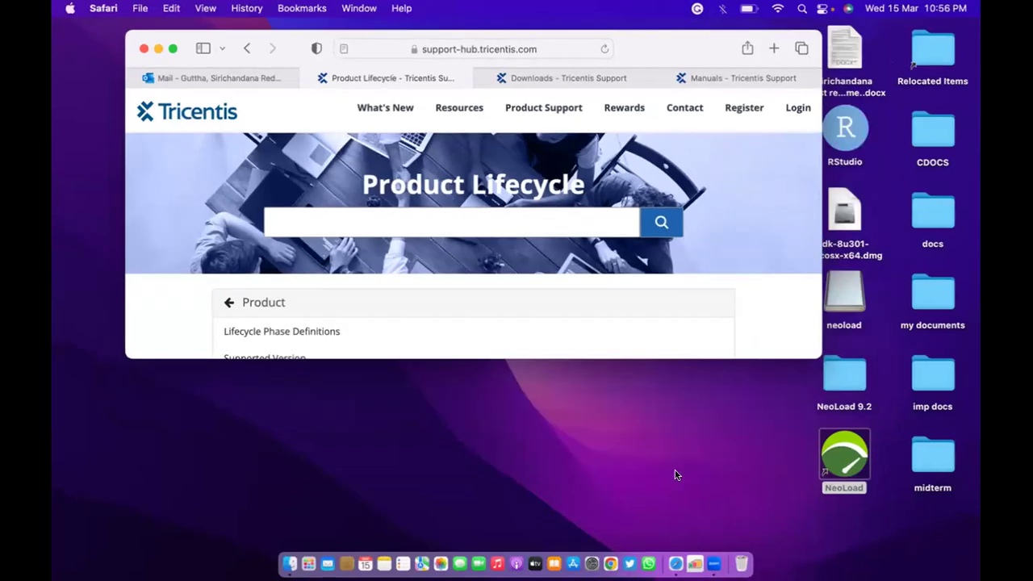
key(super+m)
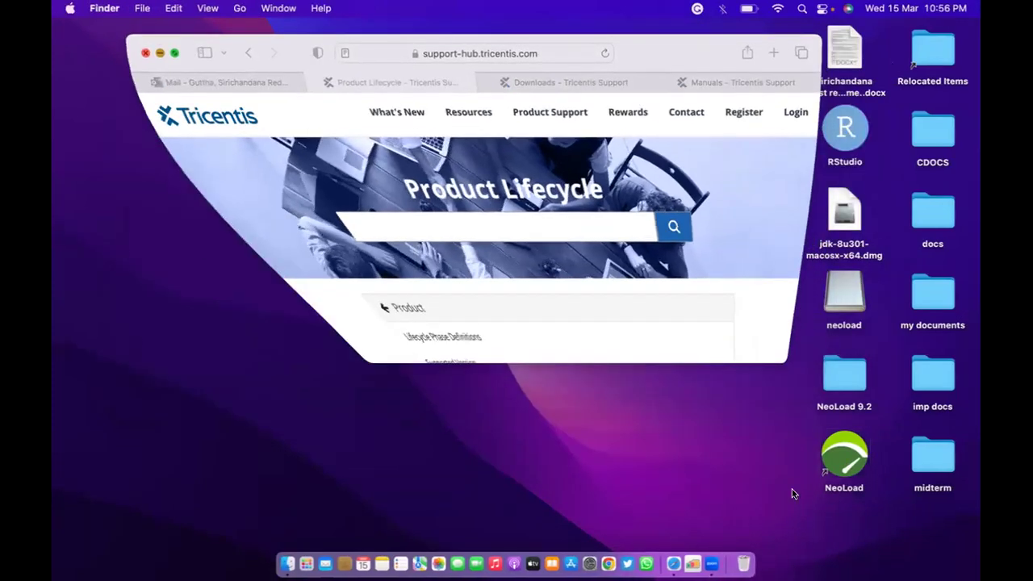
Launch NeoLoad via the alias's Open command, then open the NeoLoad 9.2 folder.
right_click(842, 457)
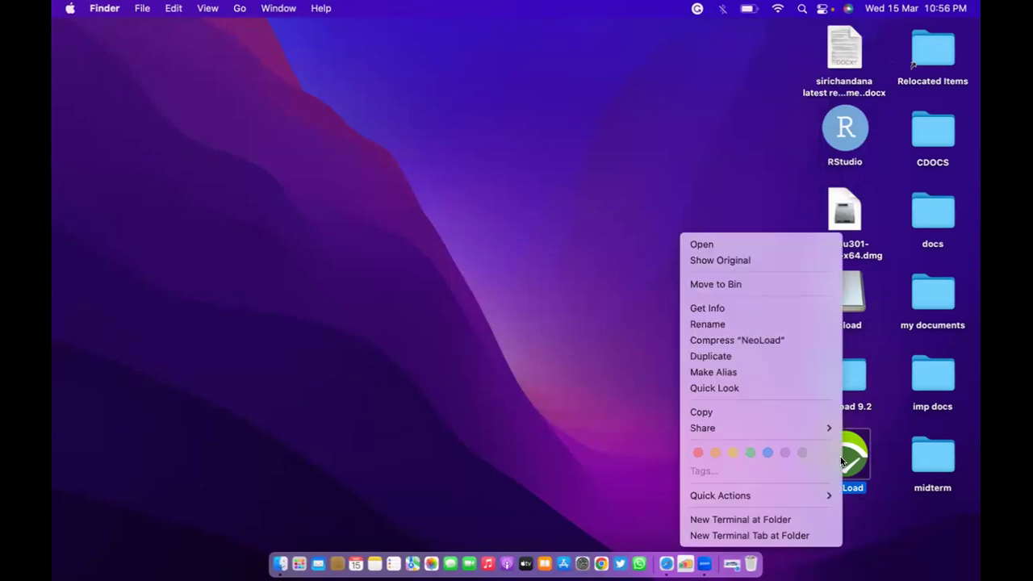
click(724, 244)
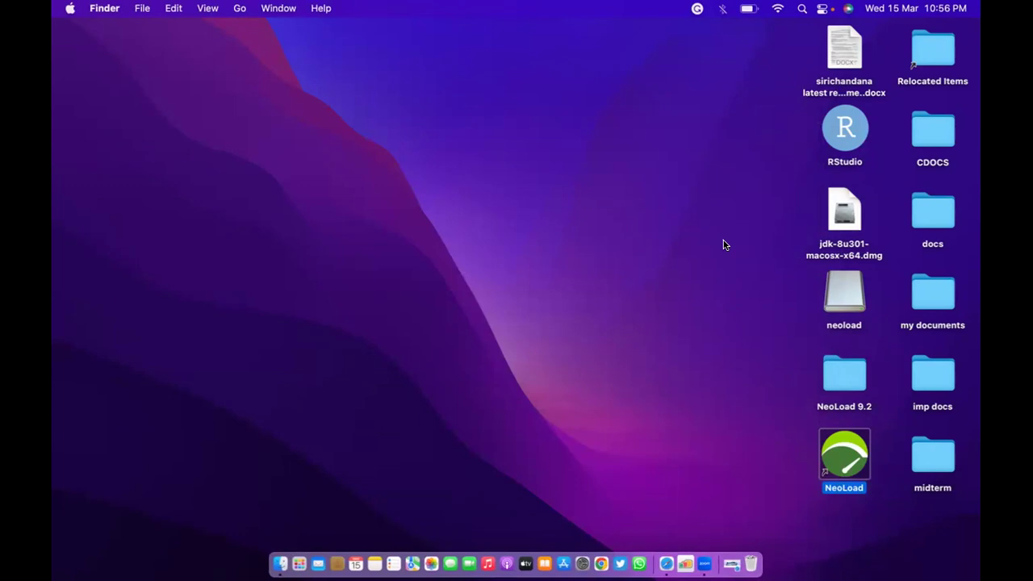
click(844, 378)
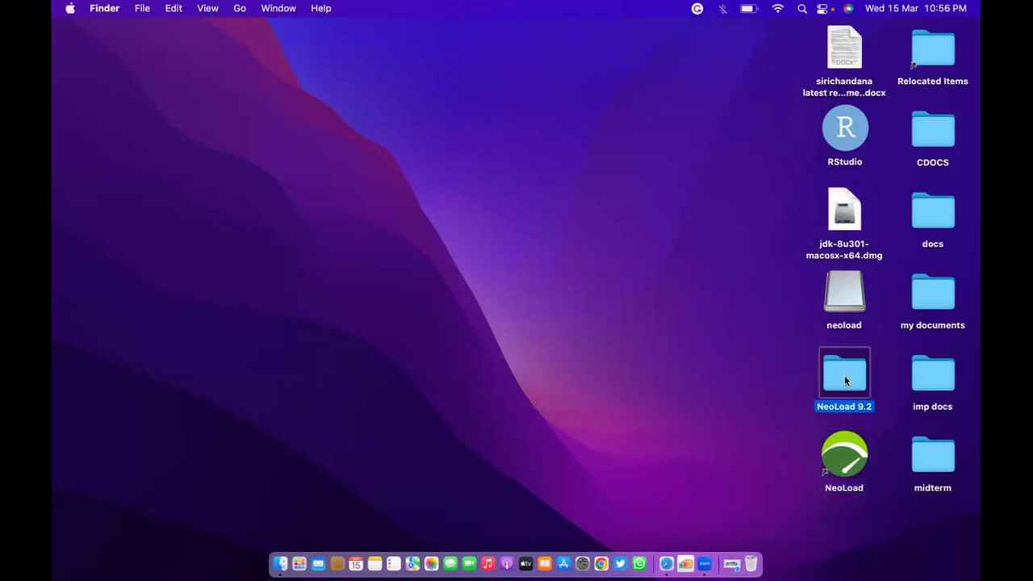
double_click(844, 378)
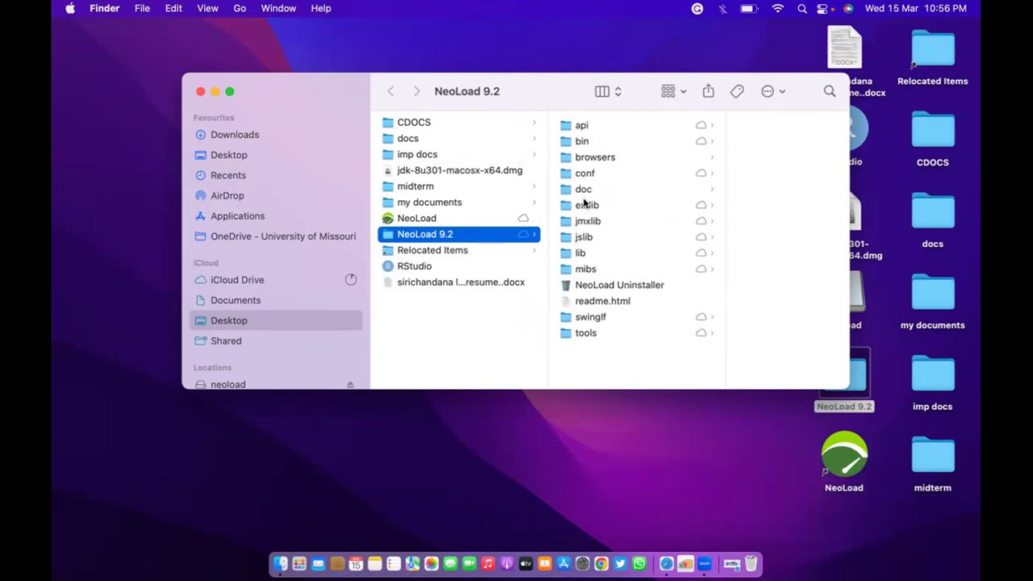
Browse the api, browsers, conf and tools subfolders and preview the NeoLoad Uninstaller.
click(582, 122)
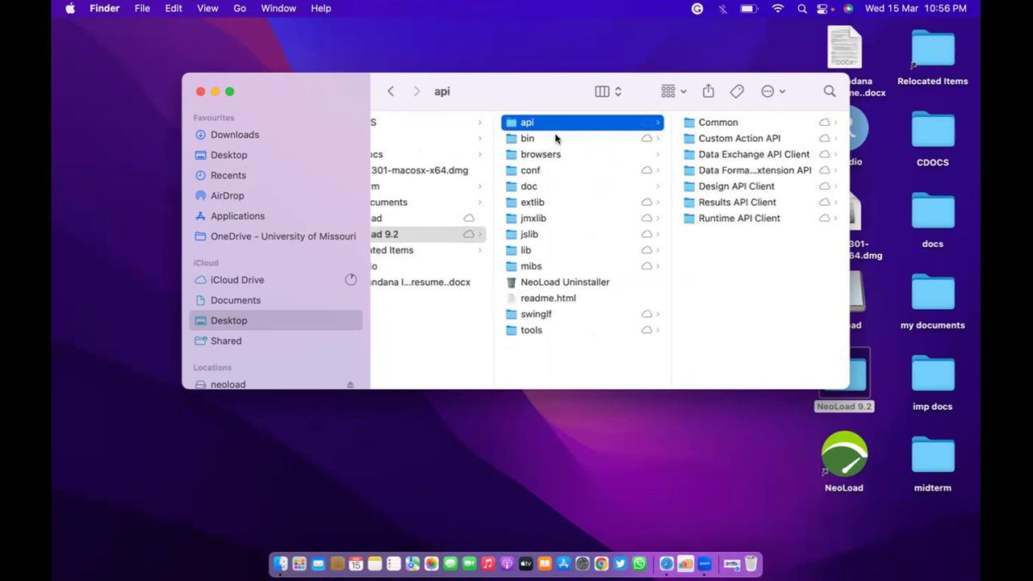
click(549, 154)
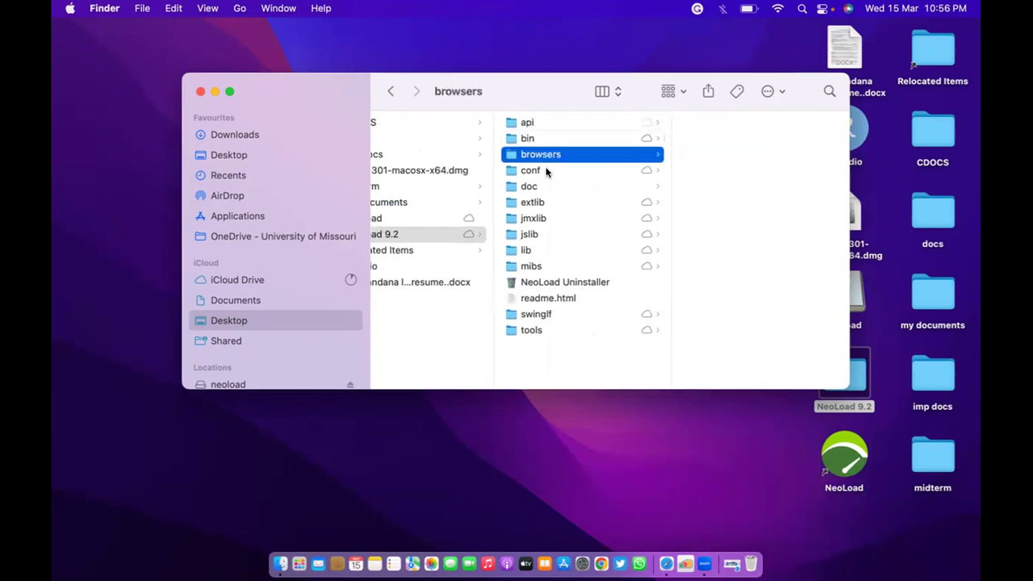
click(547, 169)
click(550, 330)
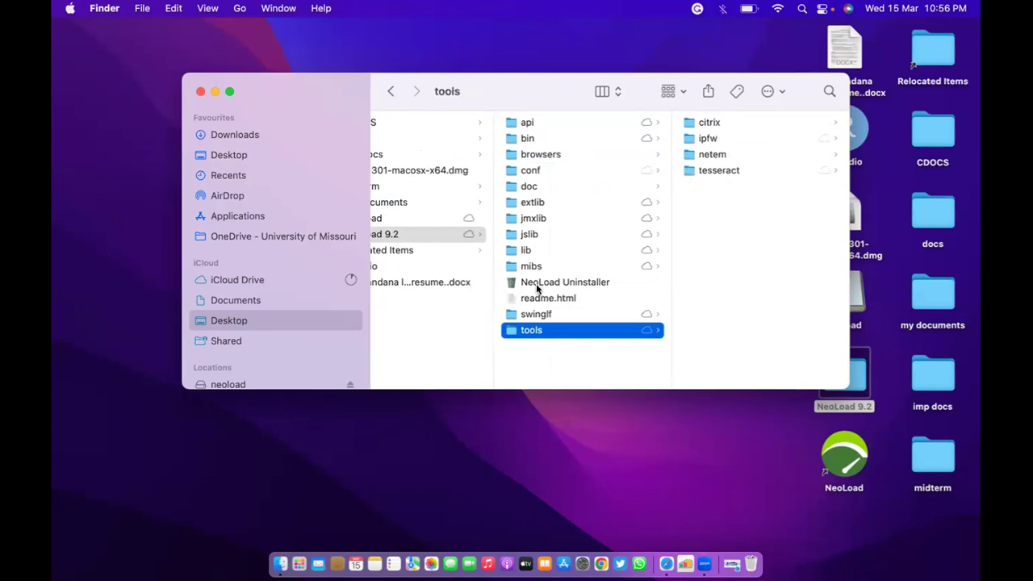
click(537, 286)
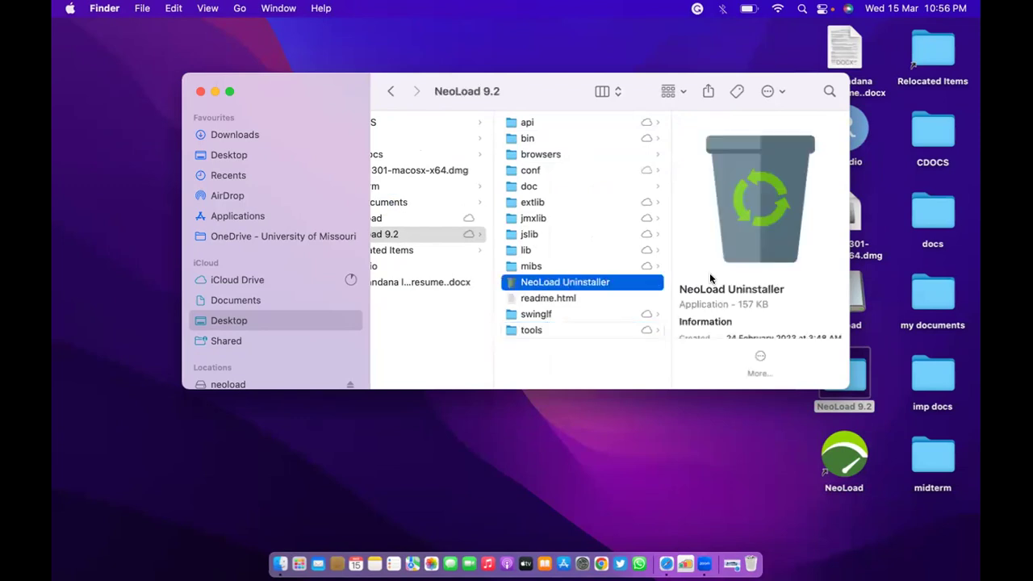
scroll(710, 278, down, 2)
scroll(687, 279, up, 2)
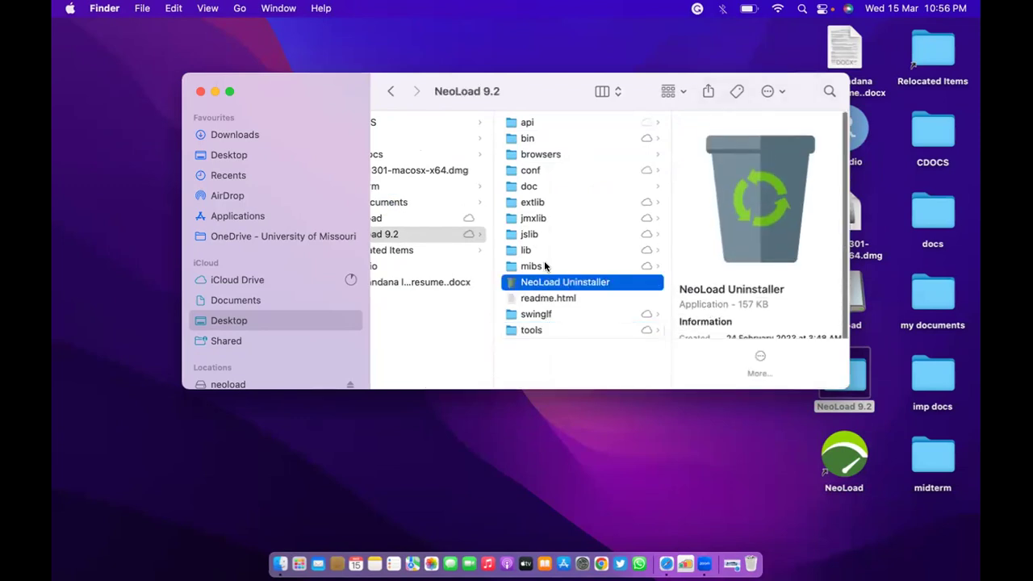
Check the mibs, lib and browsers folders, then close the NeoLoad 9.2 window.
click(545, 266)
click(531, 252)
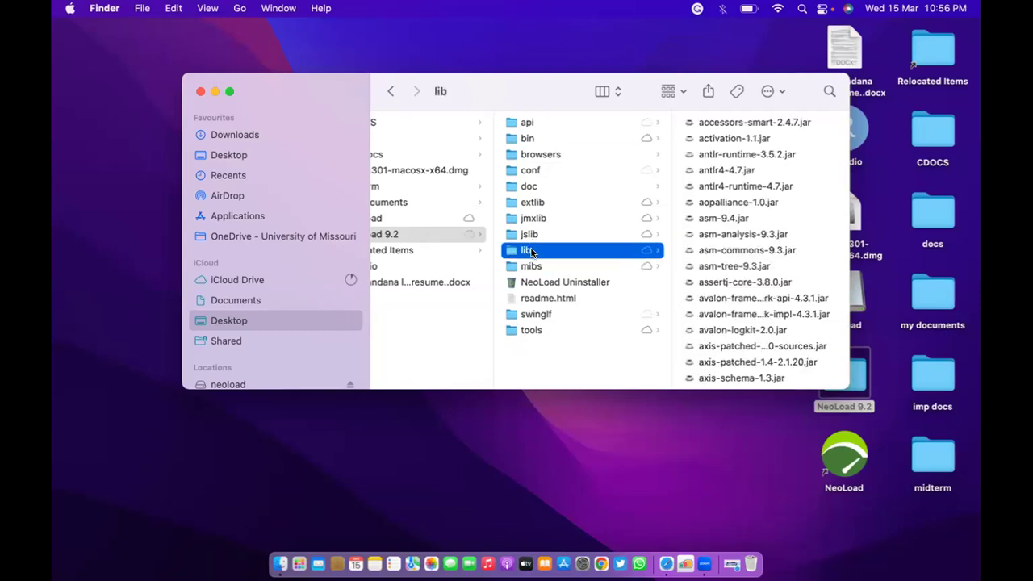
click(534, 159)
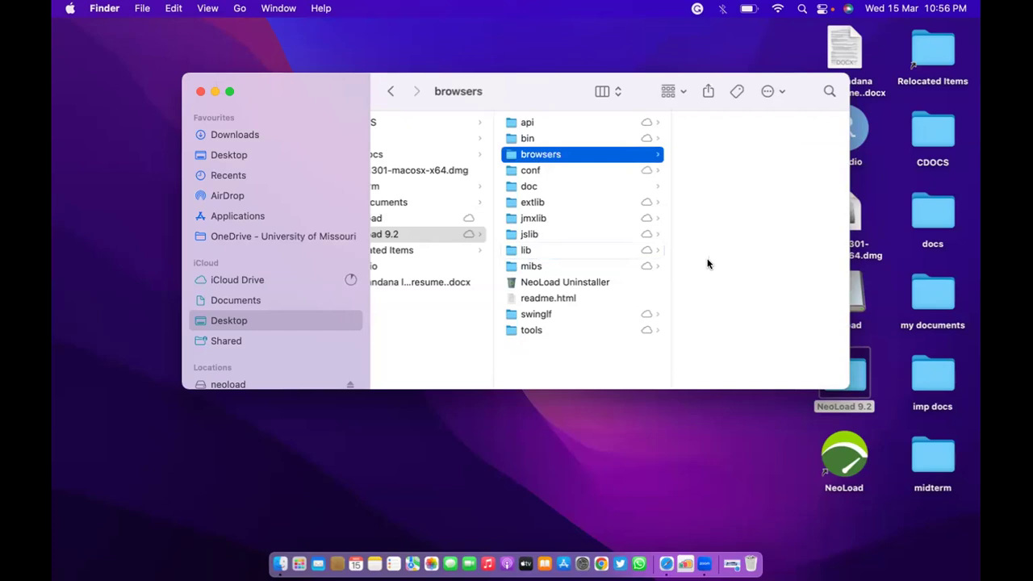
click(201, 93)
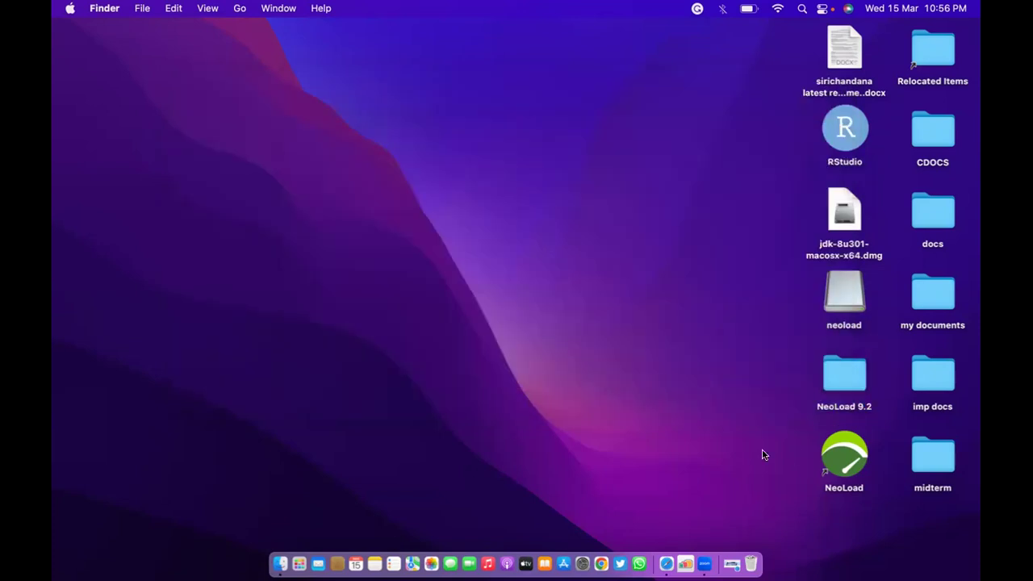
click(837, 299)
Run the NeoLoad Installer from the neoload disk image and close the disk window.
double_click(837, 297)
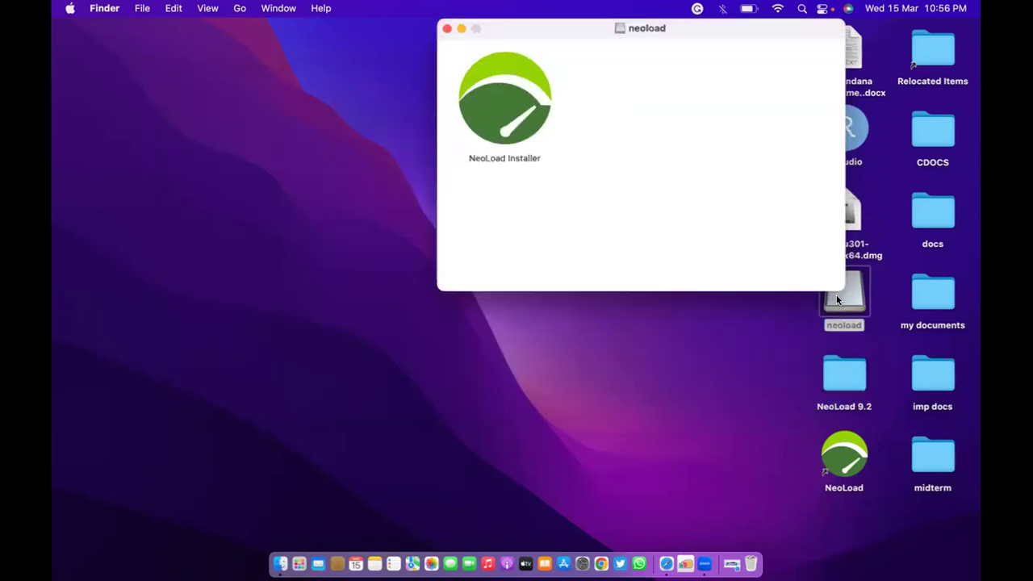
double_click(548, 95)
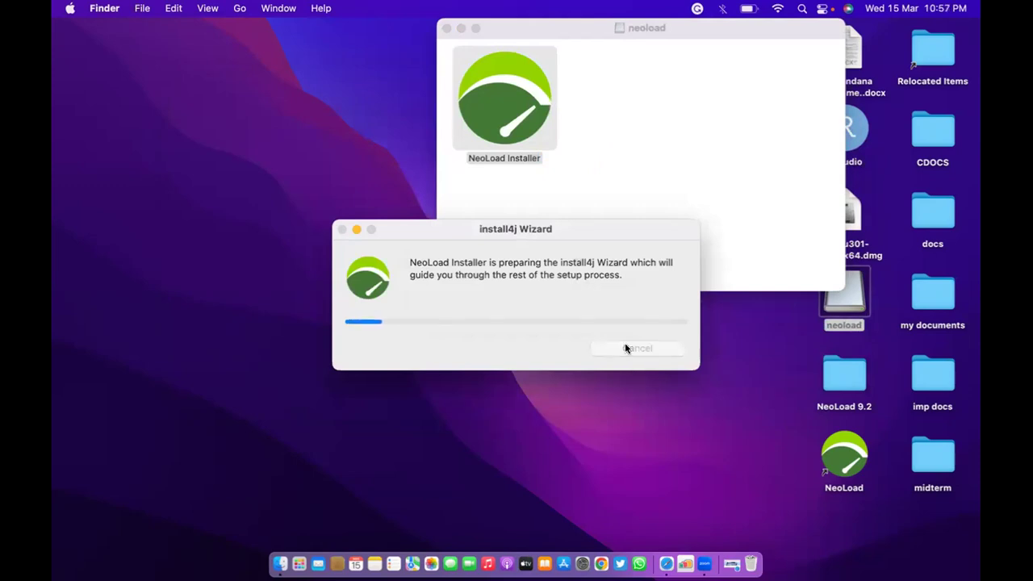
click(446, 28)
Launch NeoLoad through the Open command on its desktop alias.
click(777, 401)
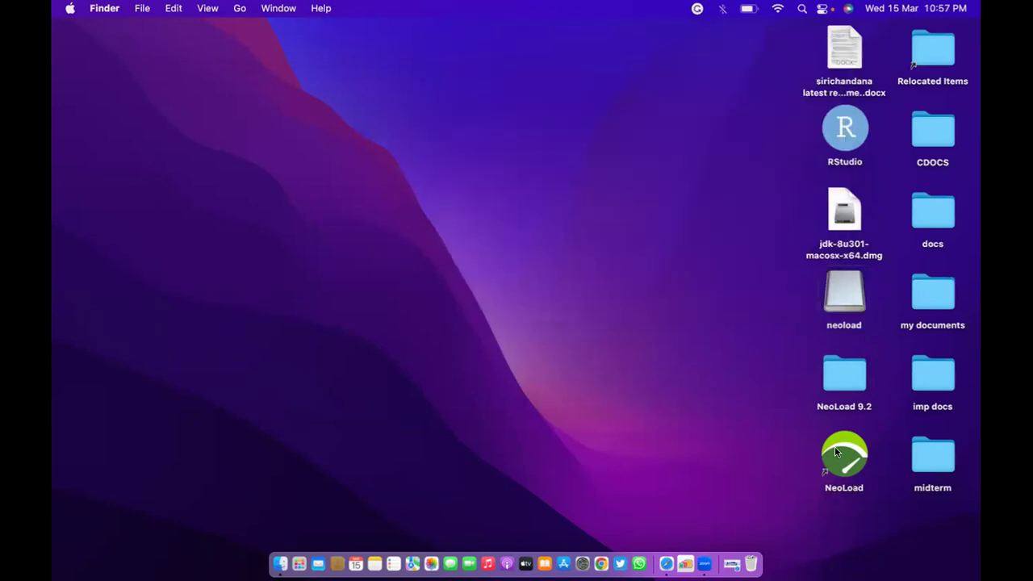
right_click(839, 453)
click(734, 246)
click(820, 299)
Open Launchpad from the Dock and swipe through its app pages.
click(839, 300)
click(796, 317)
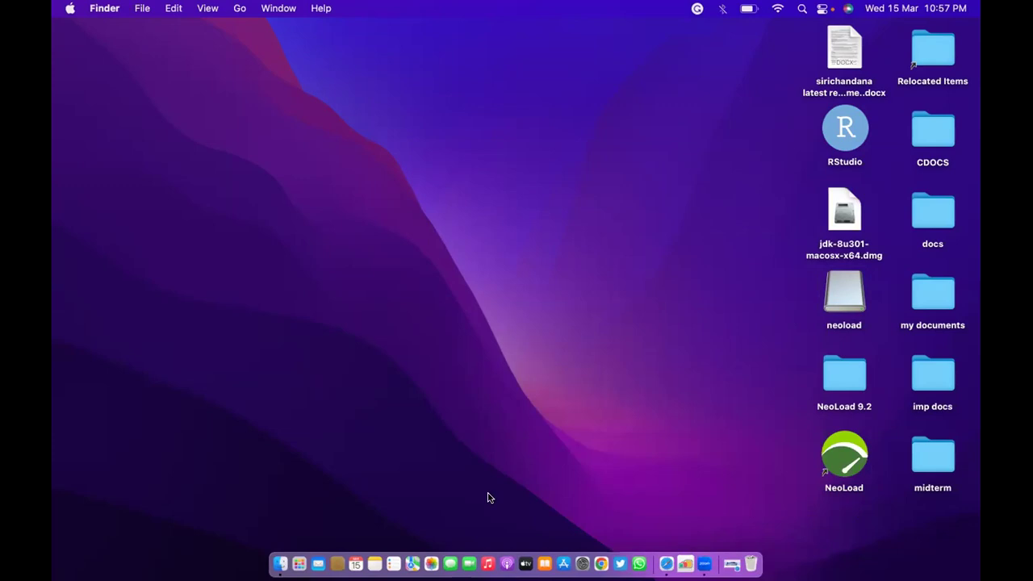
click(299, 562)
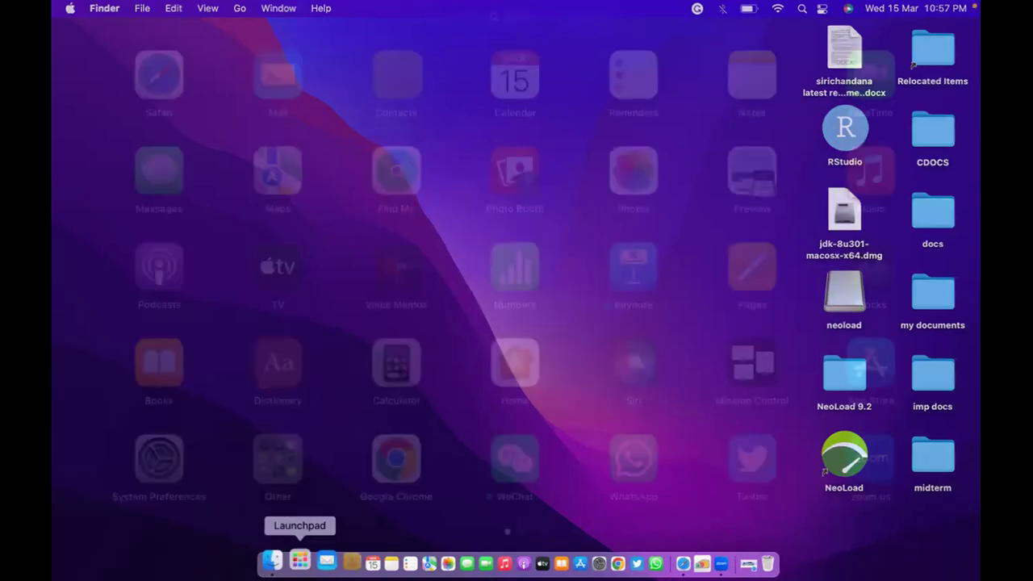
scroll(781, 369, right, 3)
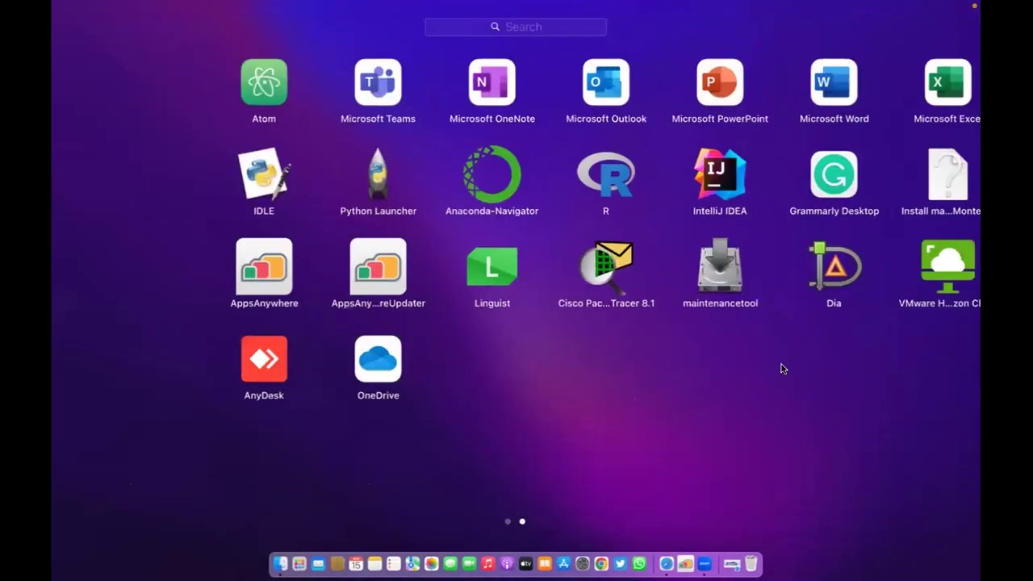
scroll(591, 381, right, 1)
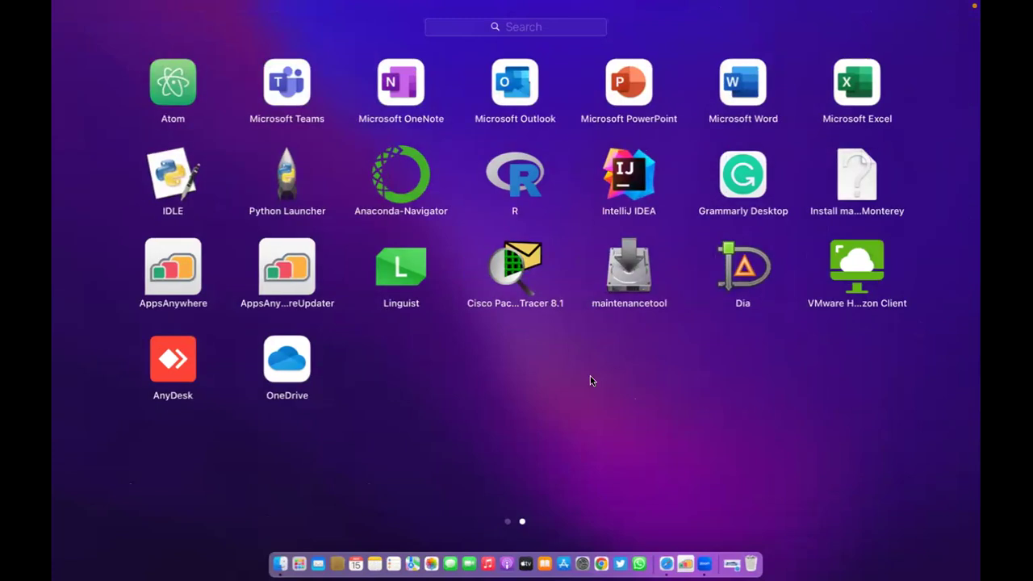
scroll(591, 381, left, 3)
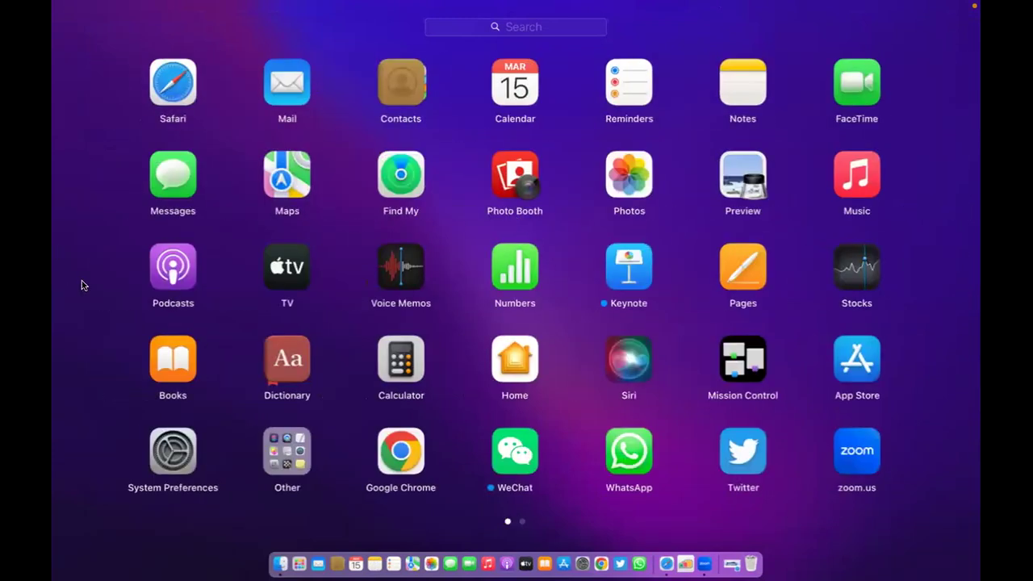
Close Launchpad and launch NeoLoad twice via Open on its desktop alias.
click(846, 476)
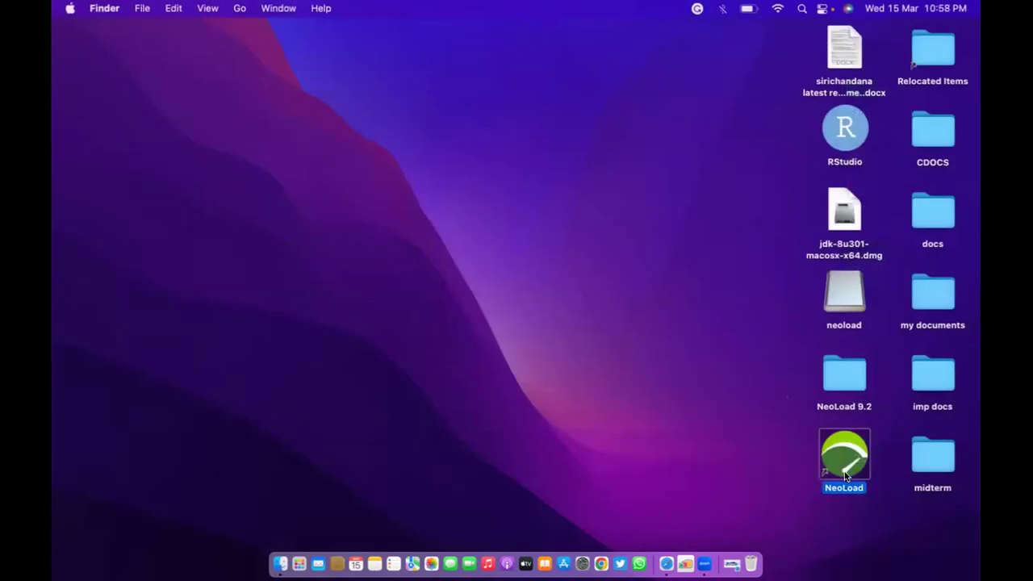
right_click(846, 476)
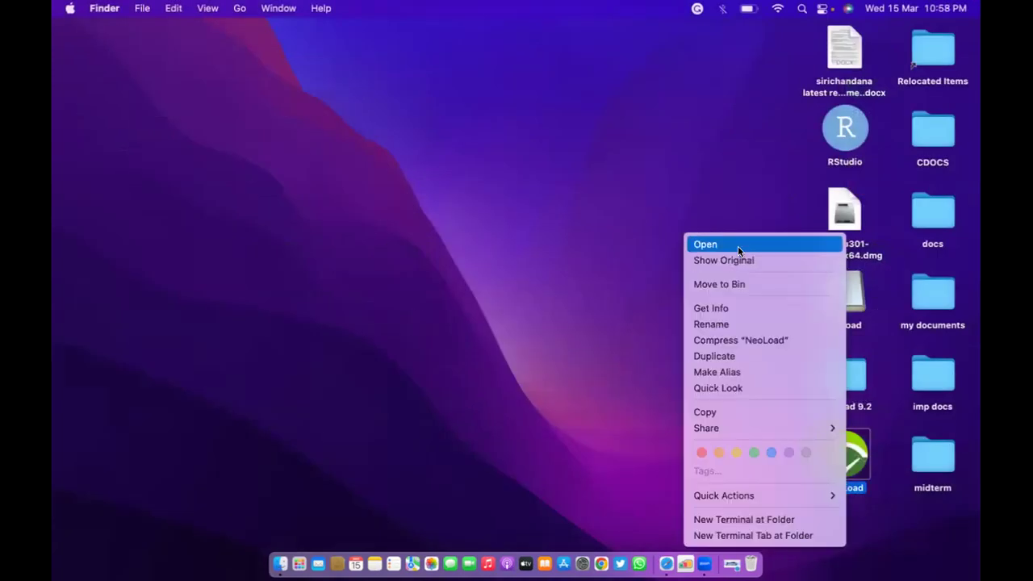
click(737, 245)
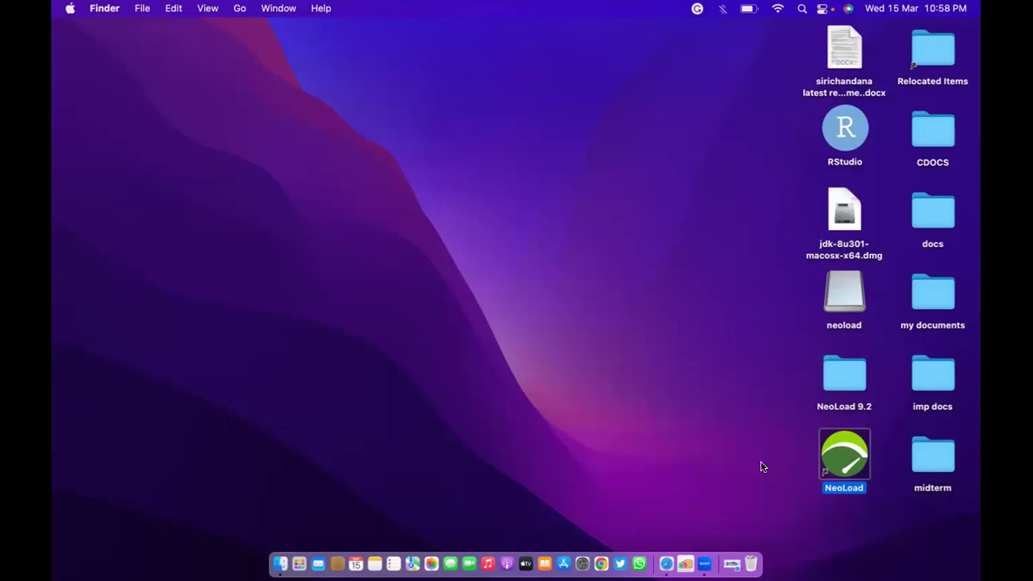
right_click(838, 454)
click(728, 246)
click(849, 393)
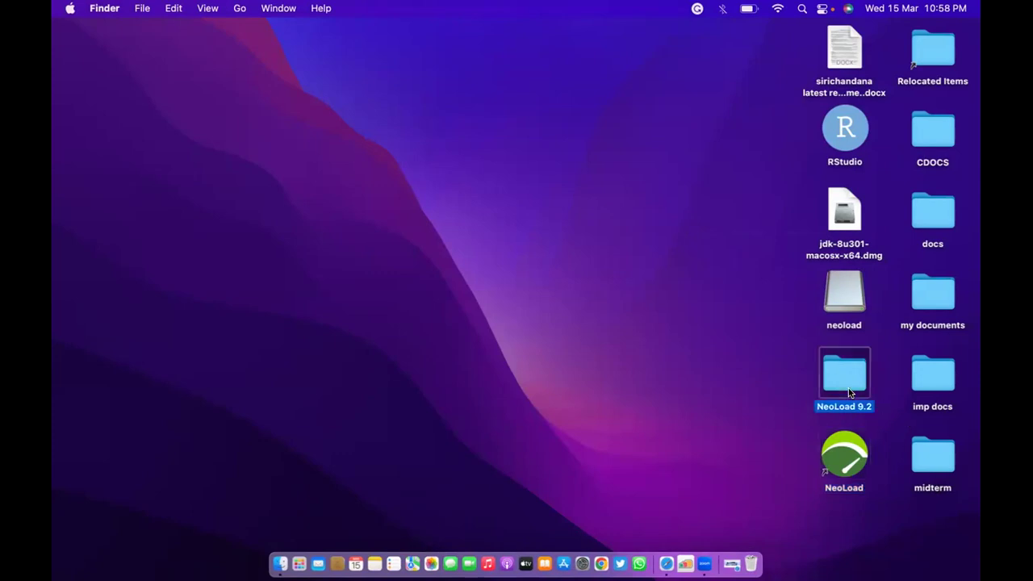
double_click(828, 368)
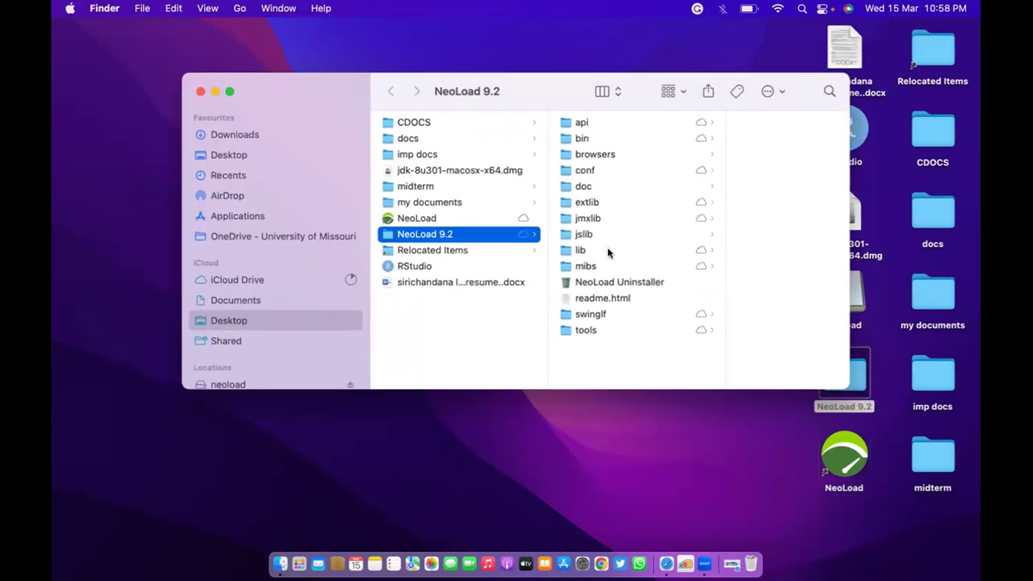
click(434, 218)
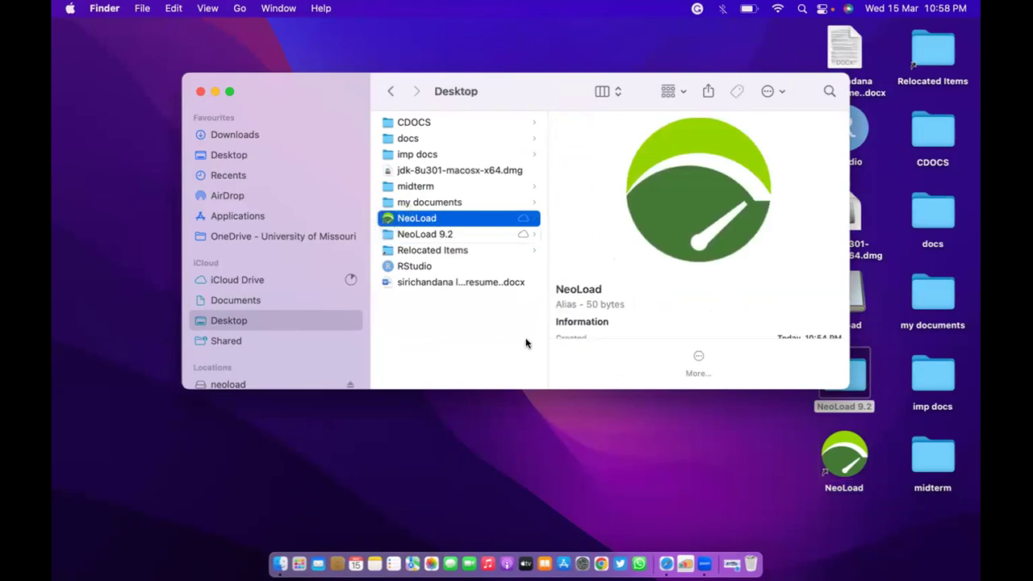
click(200, 93)
click(839, 460)
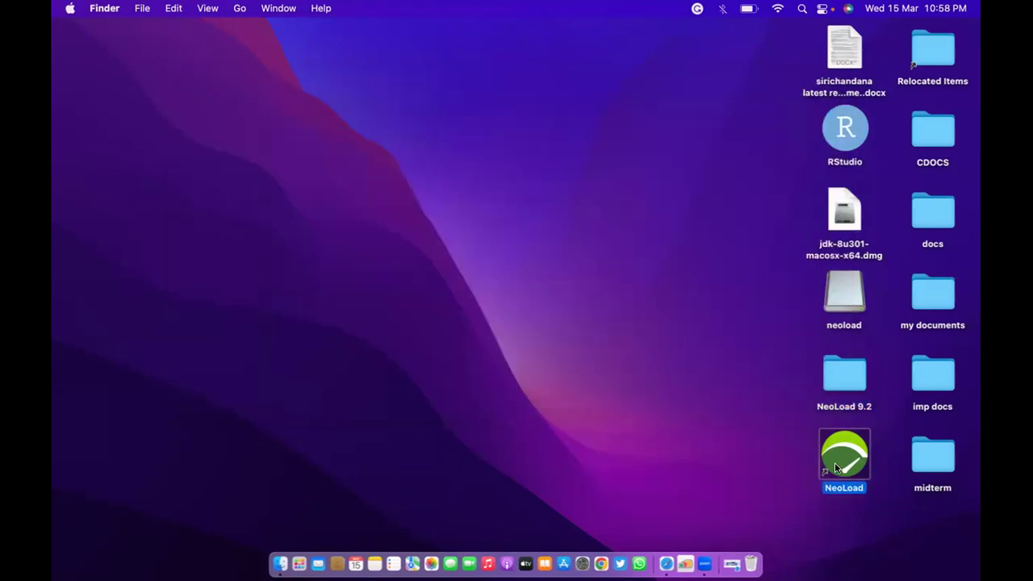
click(682, 393)
Browse the Apple menu and neighbouring menu bar menus, then dismiss them.
click(70, 8)
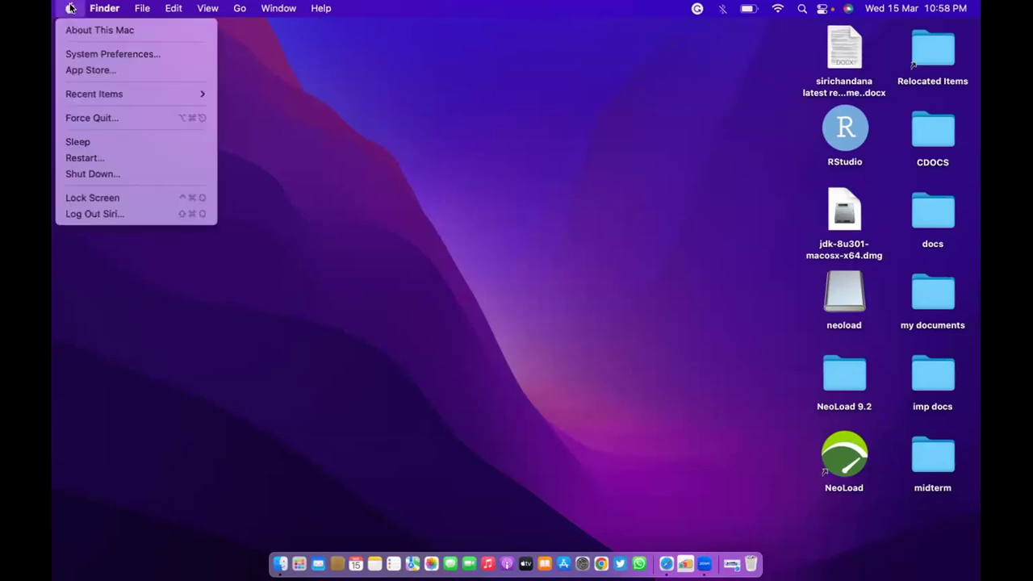
mouse_move(142, 7)
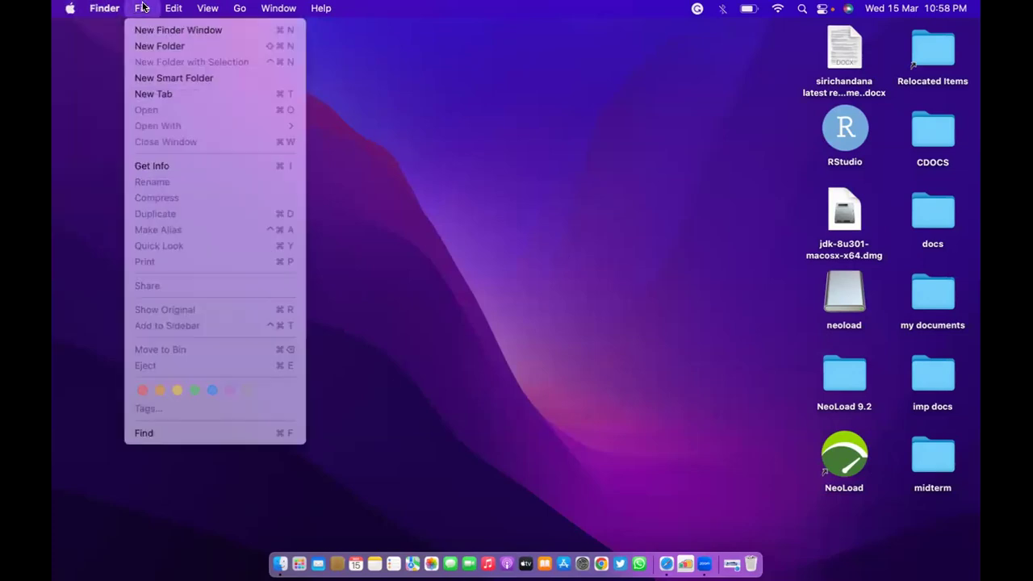
mouse_move(184, 8)
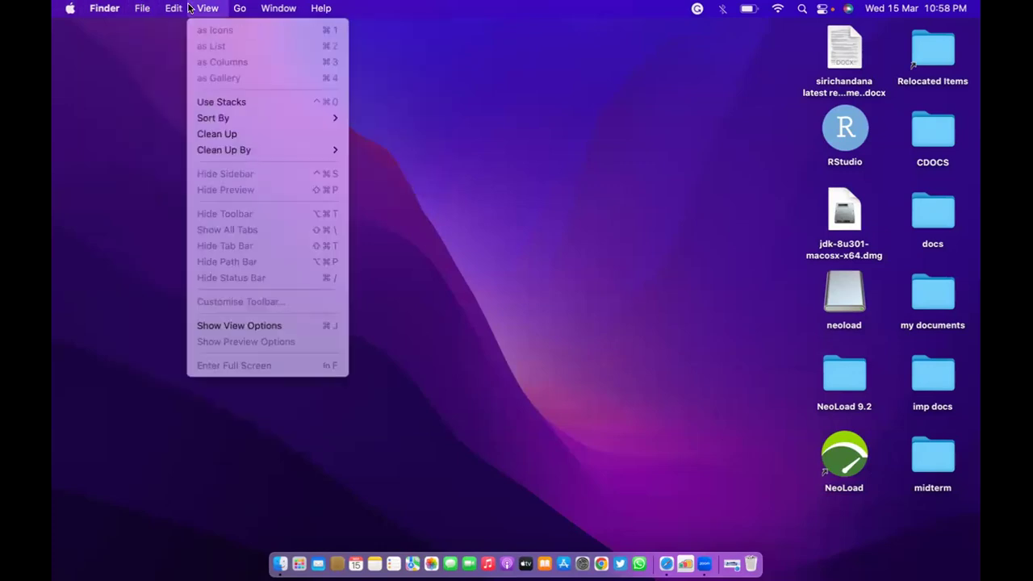
key(Right)
key(Escape)
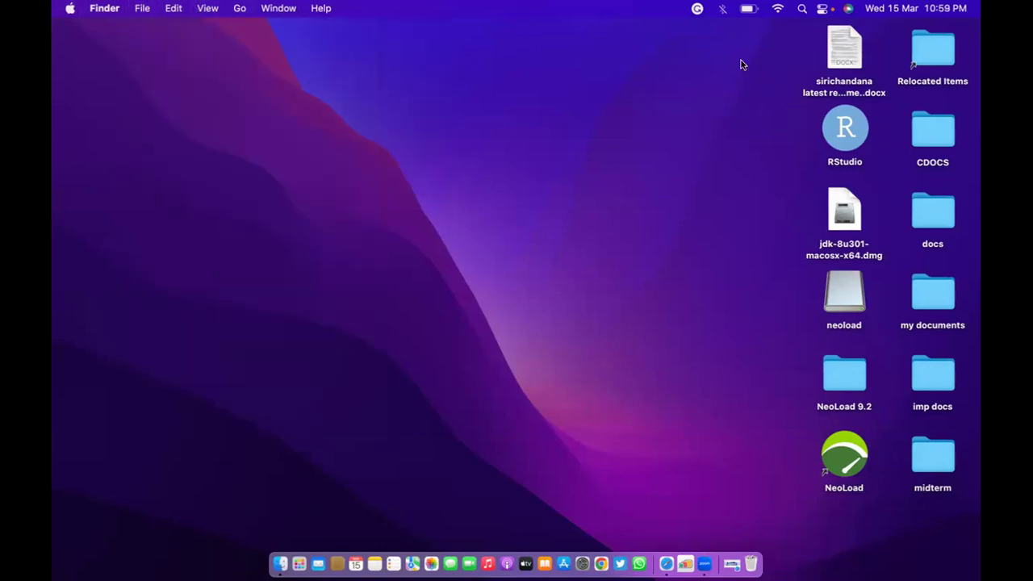
Search 'neoload' in Spotlight to launch it, then double-click the NeoLoad desktop shortcut.
click(802, 8)
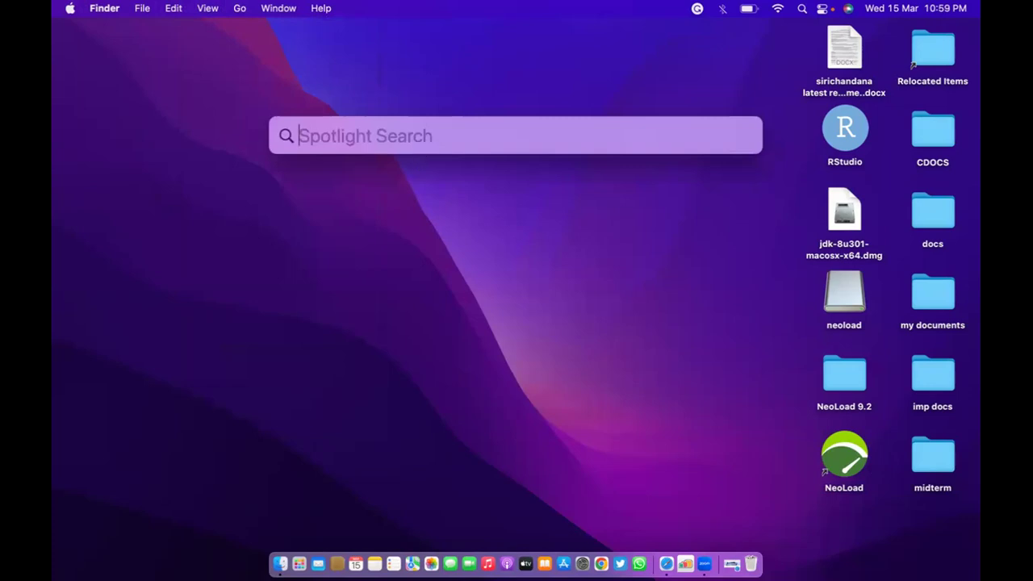
text(neoload)
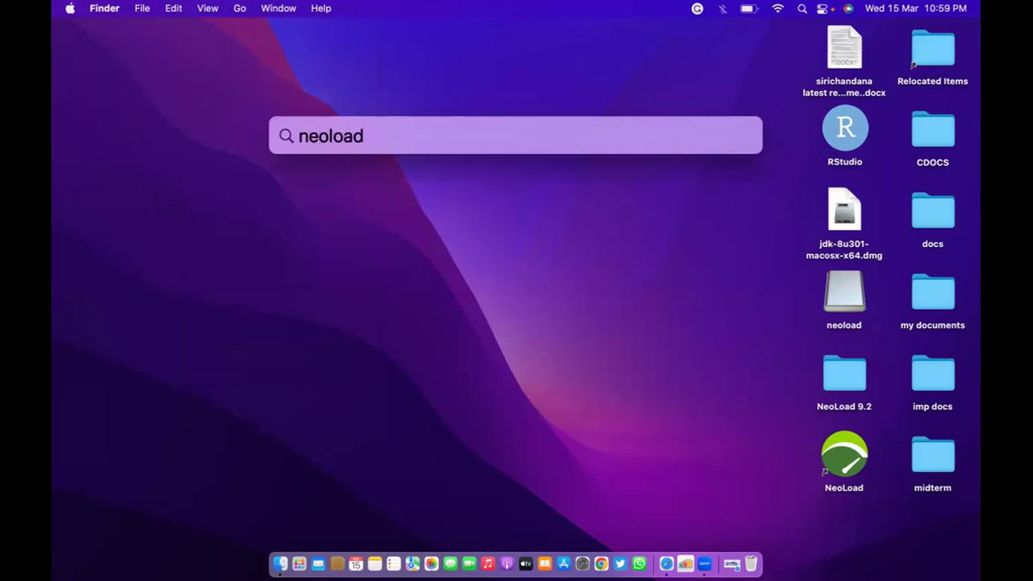
key(Return)
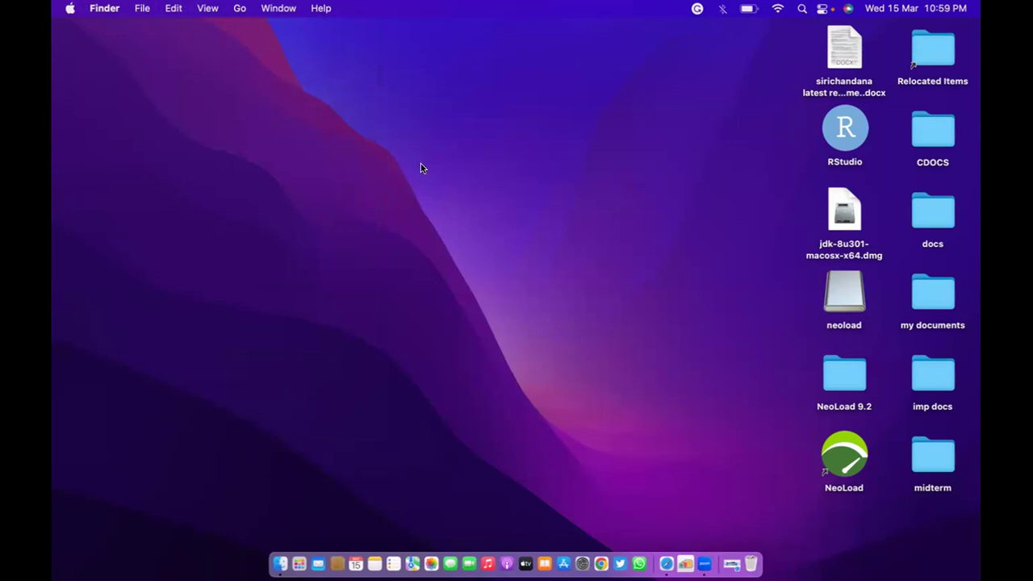
double_click(856, 461)
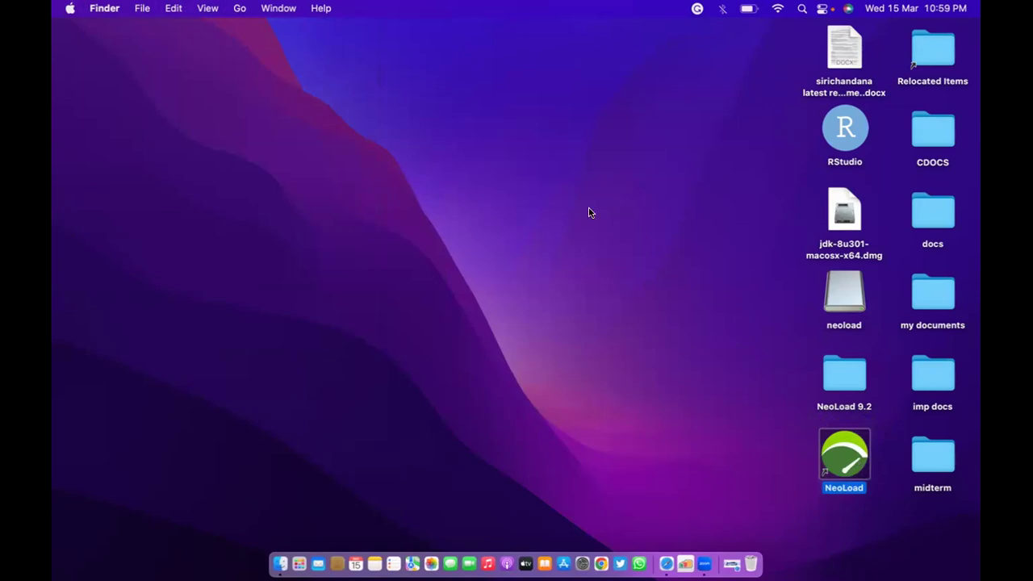
Bring the NeoLoad Demo window forward from the taskbar and close it.
click(460, 131)
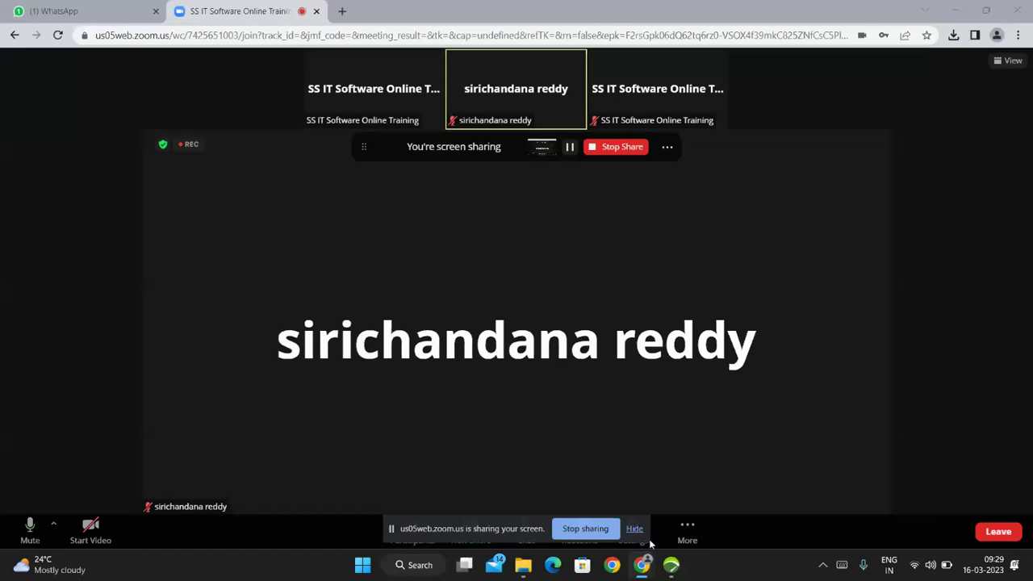
mouse_move(675, 567)
click(674, 566)
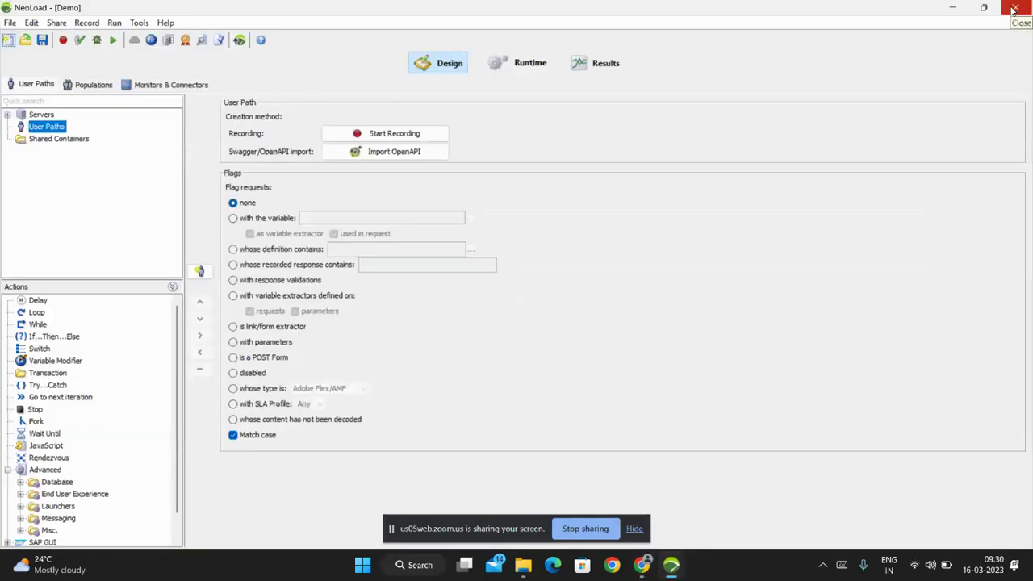
click(1014, 9)
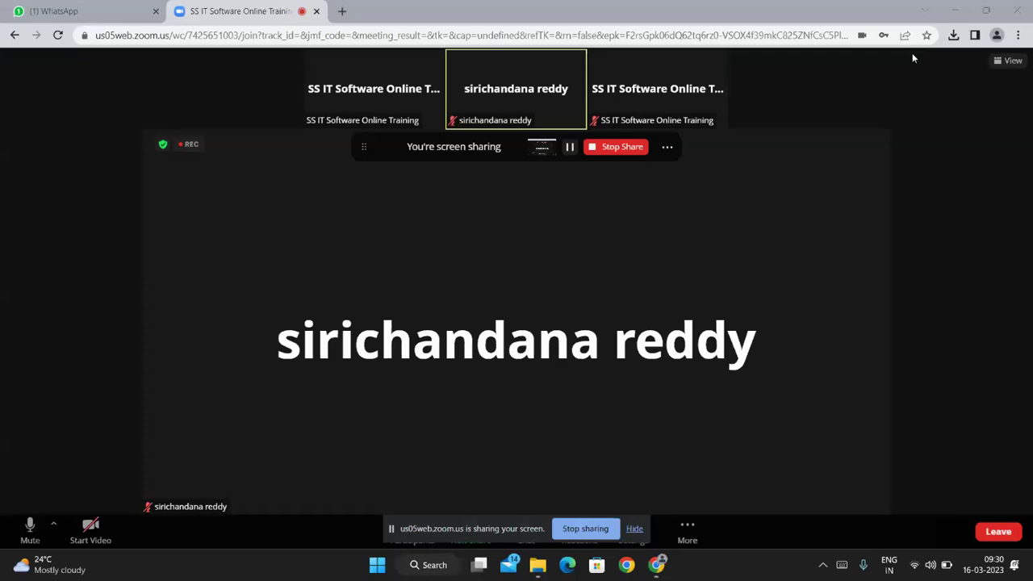
Relaunch NeoLoad from its desktop shortcut, dismiss the non-privileged warning, and open Demo.nlp.
click(953, 11)
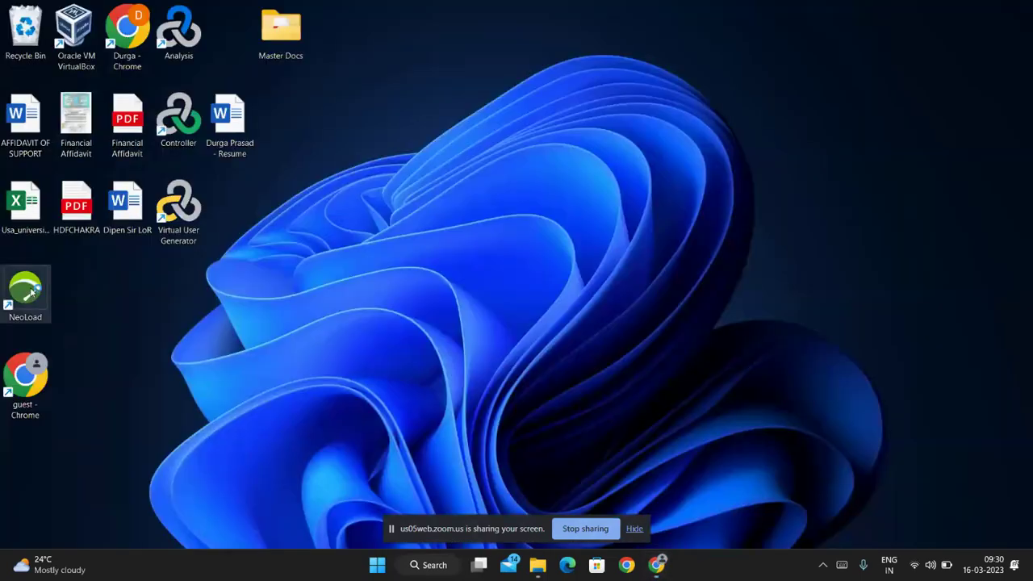
double_click(31, 292)
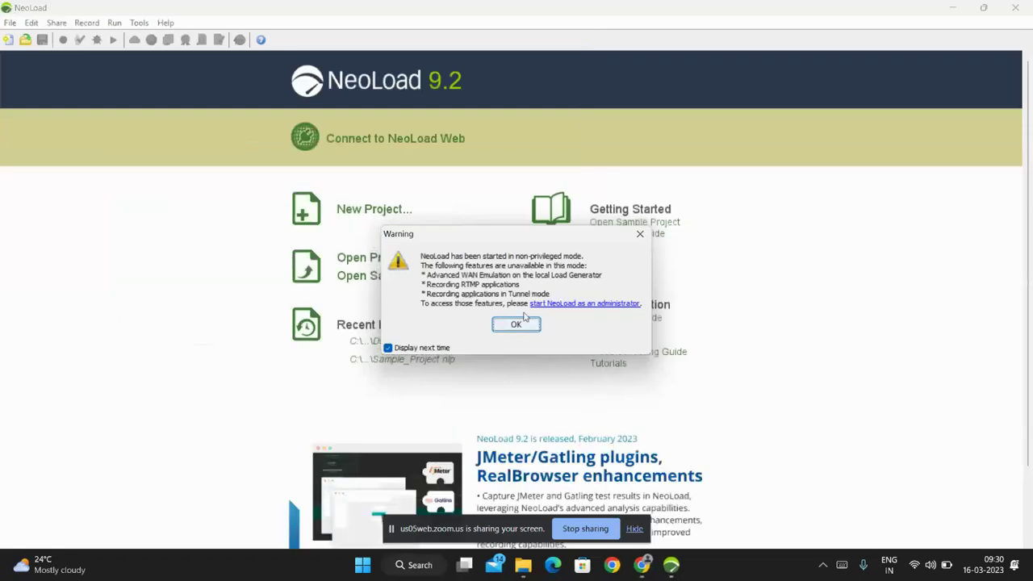
click(521, 324)
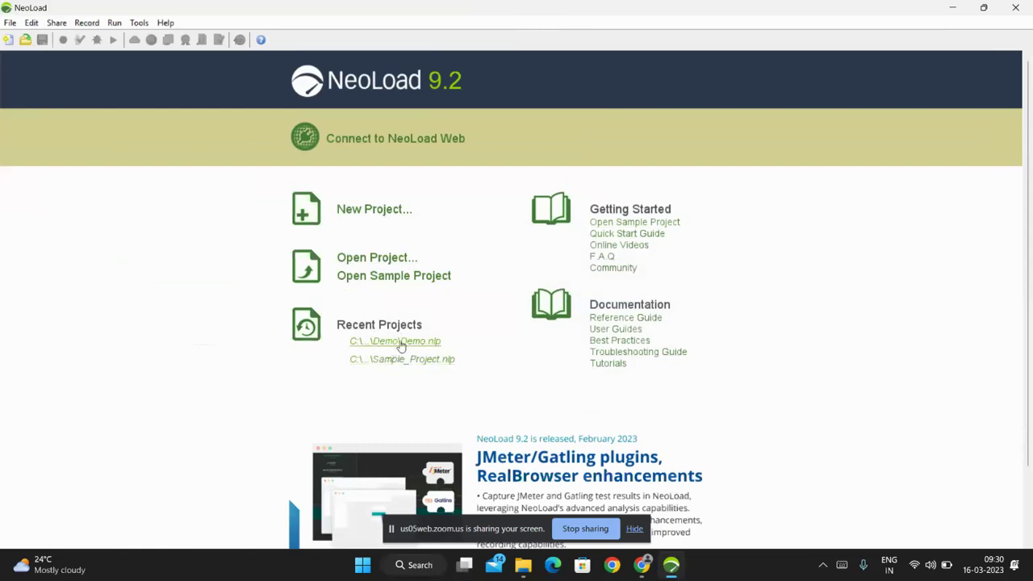
click(392, 345)
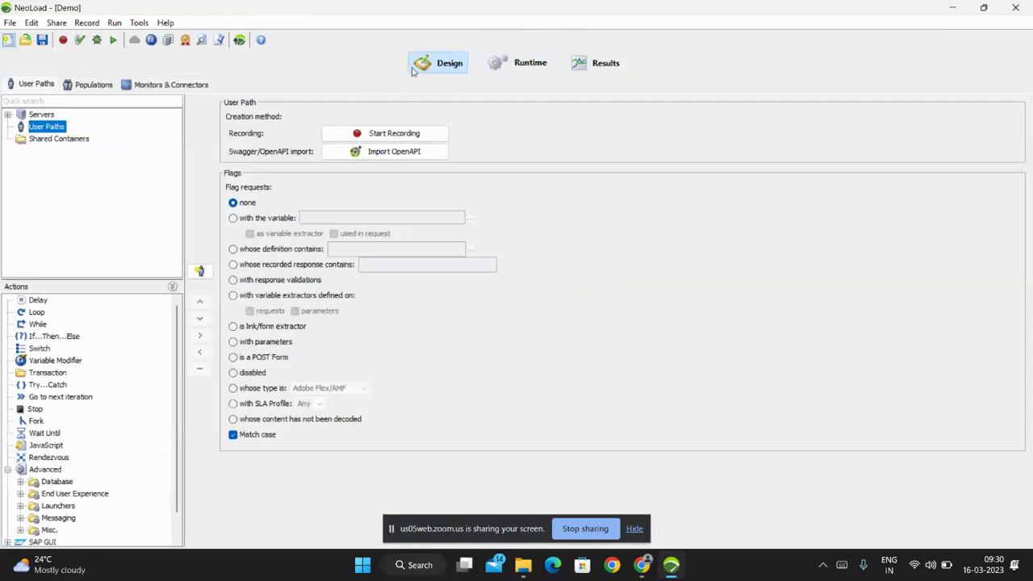
click(518, 69)
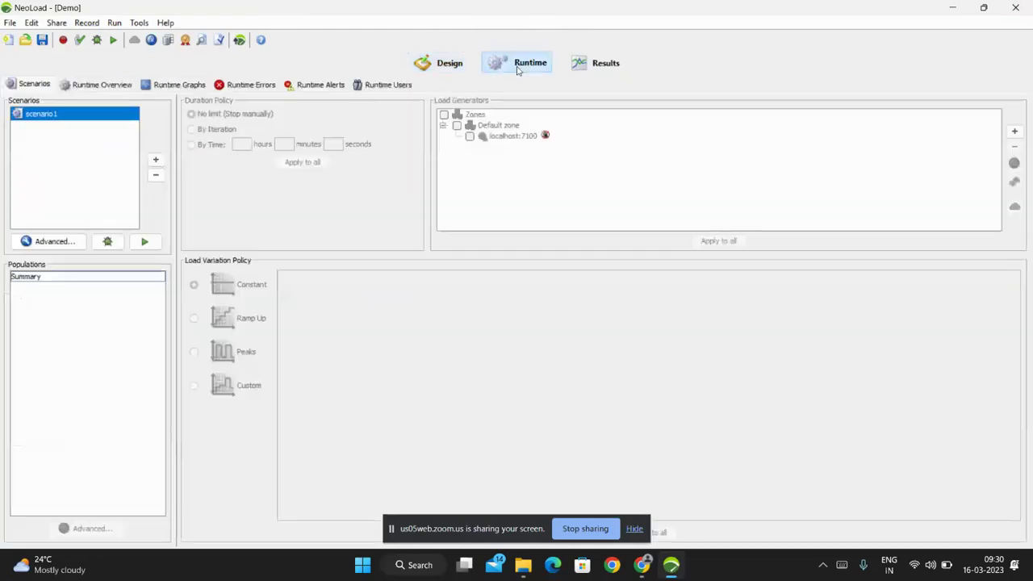
click(590, 72)
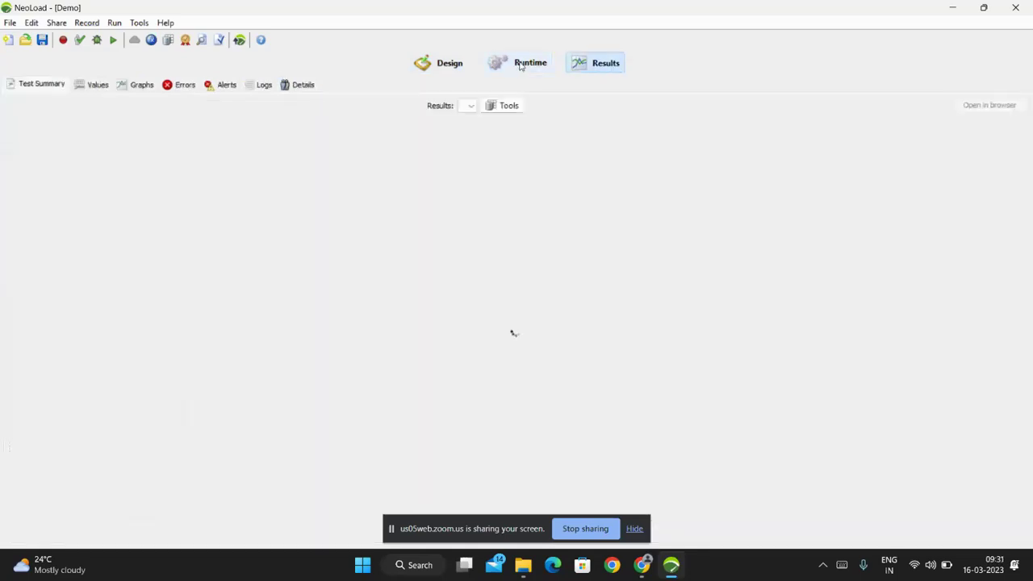
key(super+Down)
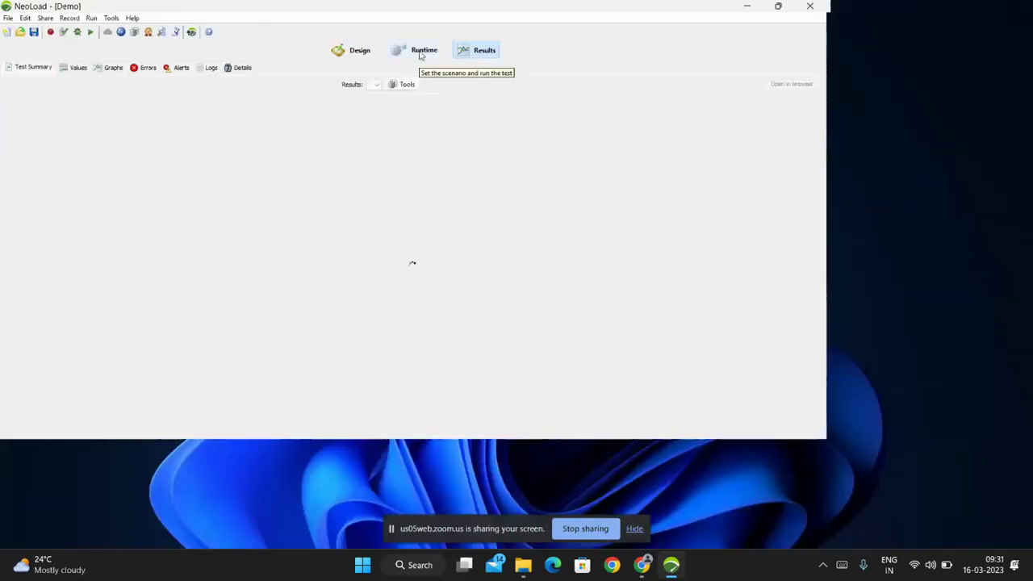
click(419, 53)
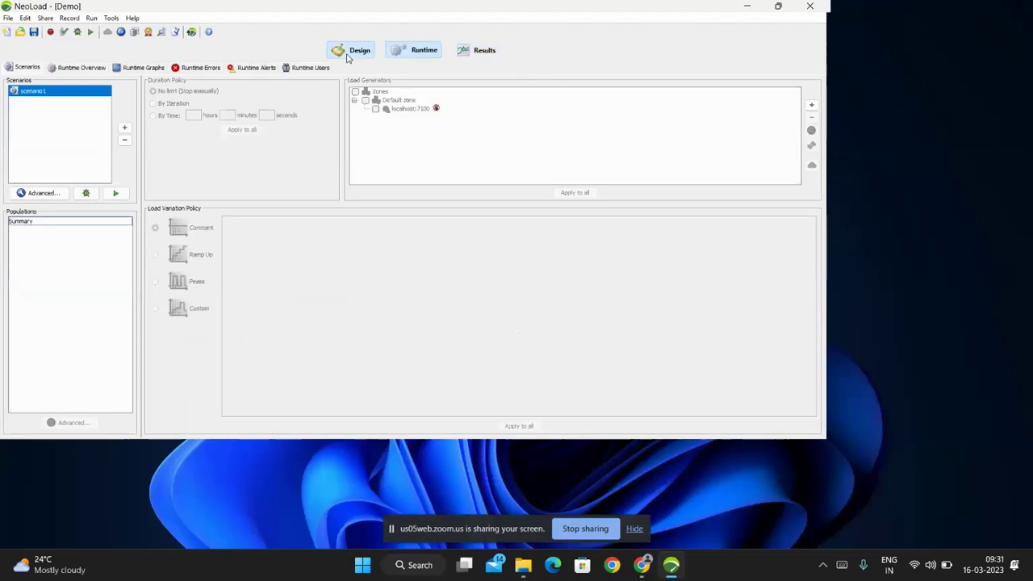
click(349, 53)
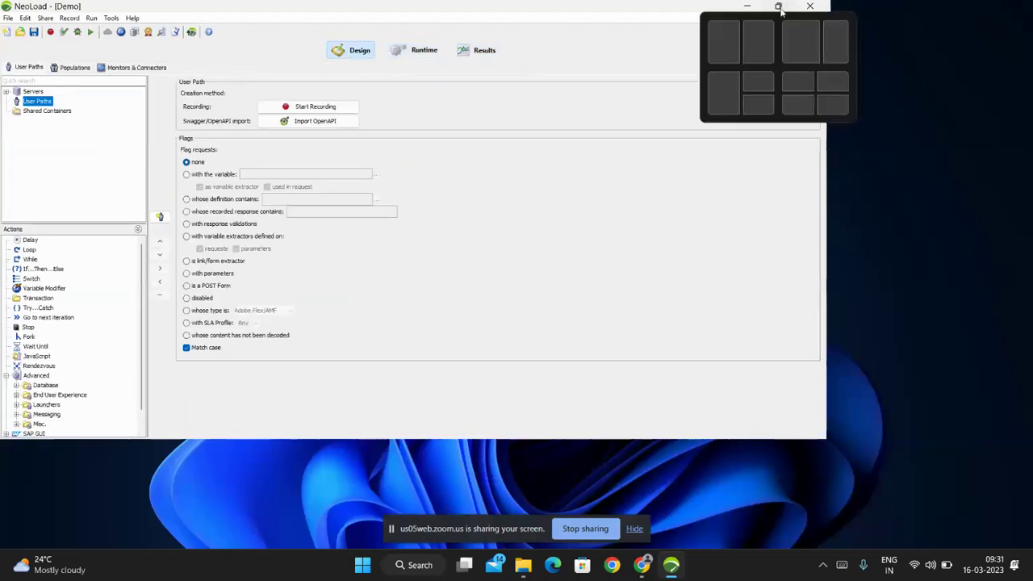
click(779, 7)
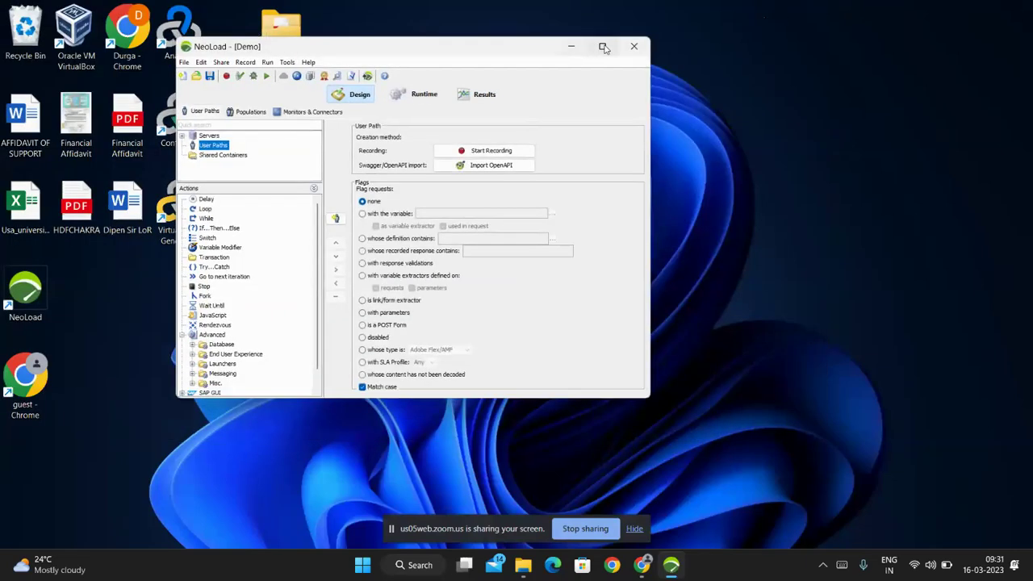
click(603, 47)
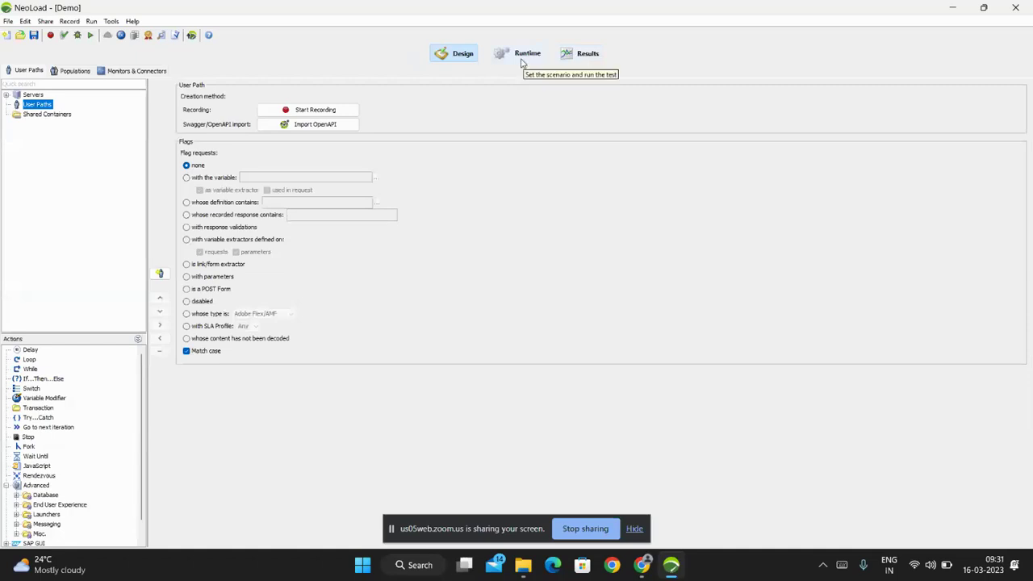
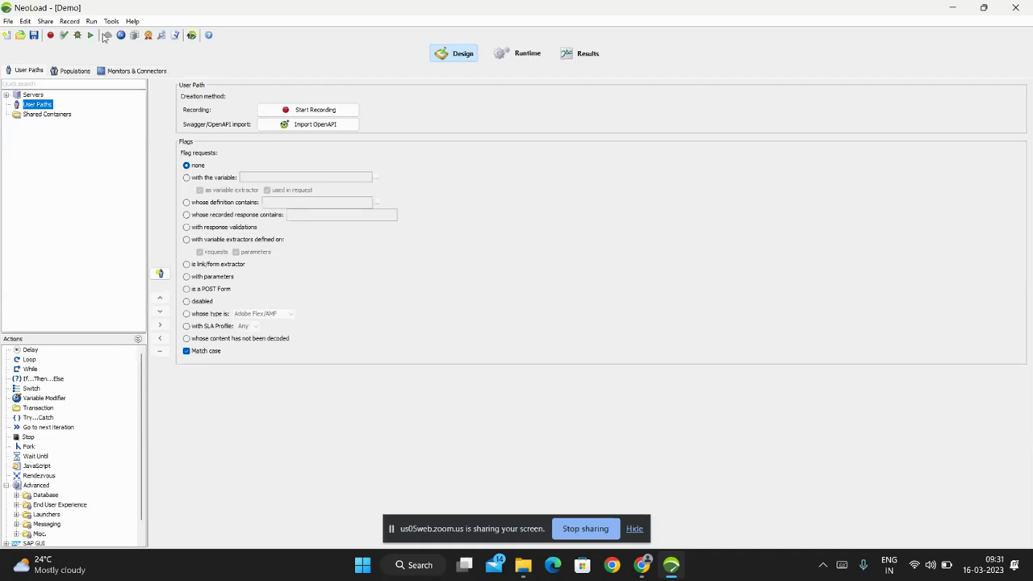
In the browser preferences, try Google Chrome as default, then keep Internet Explorer and save.
click(24, 21)
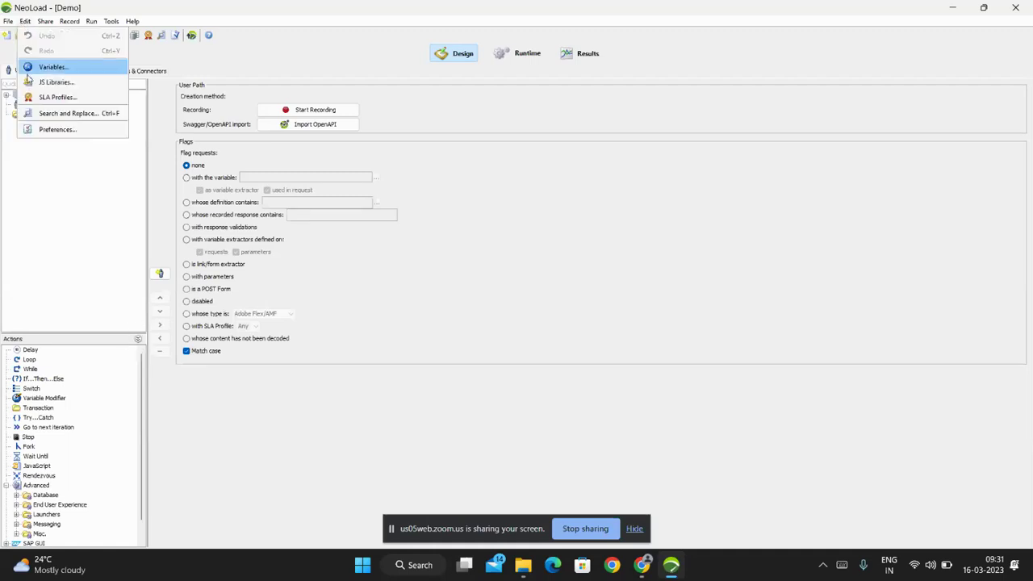
click(48, 130)
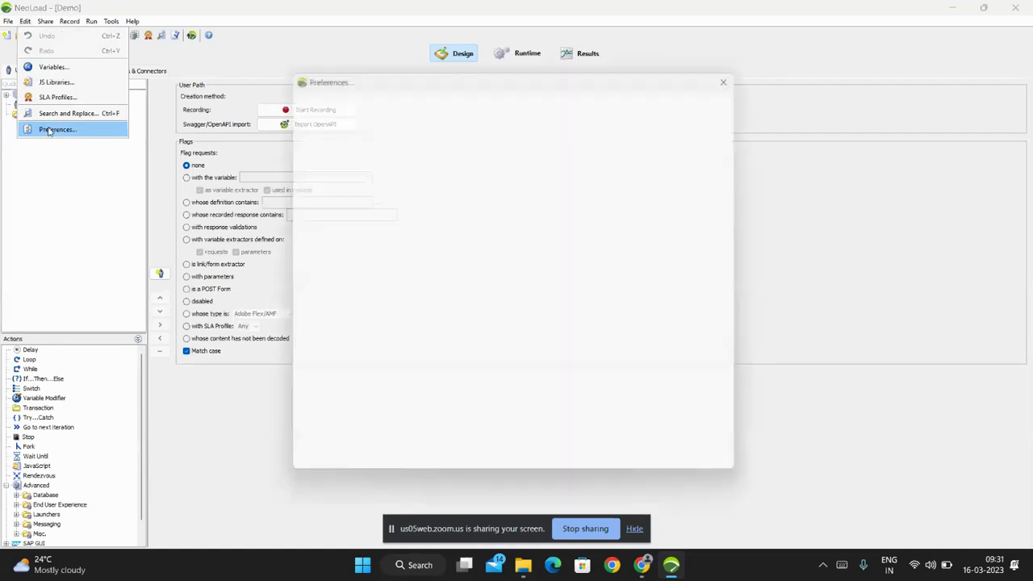
click(304, 140)
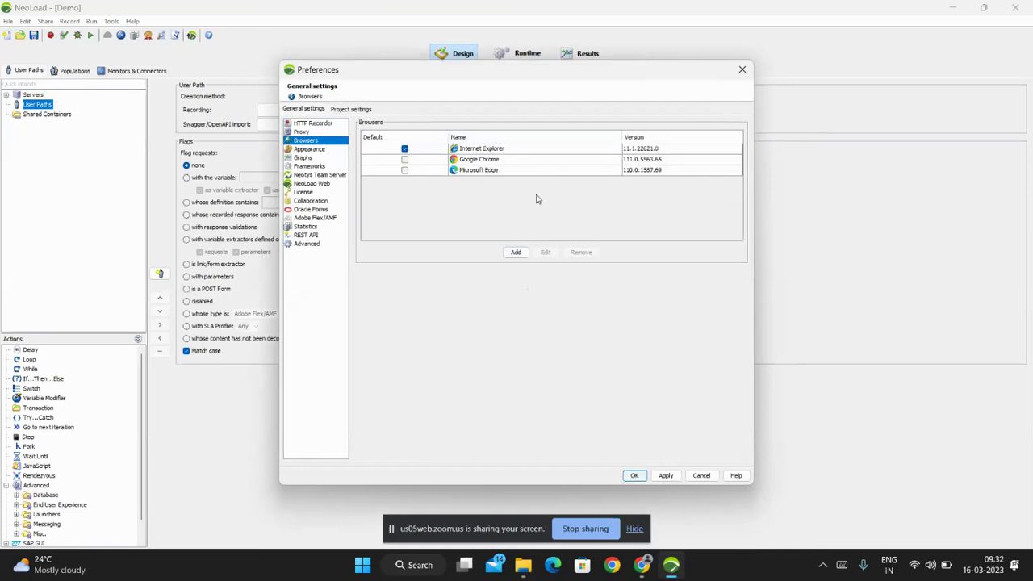
click(516, 252)
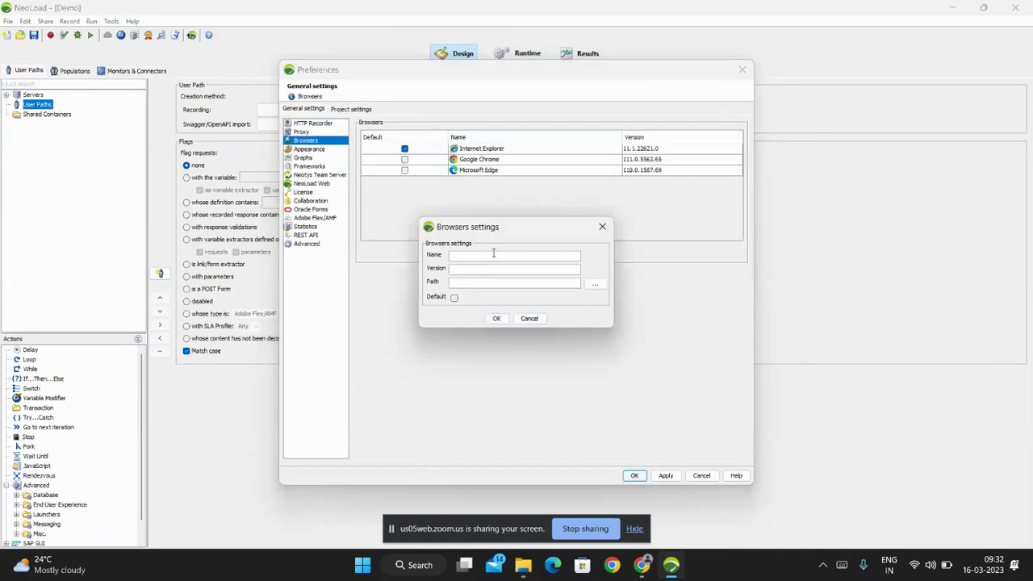
click(530, 318)
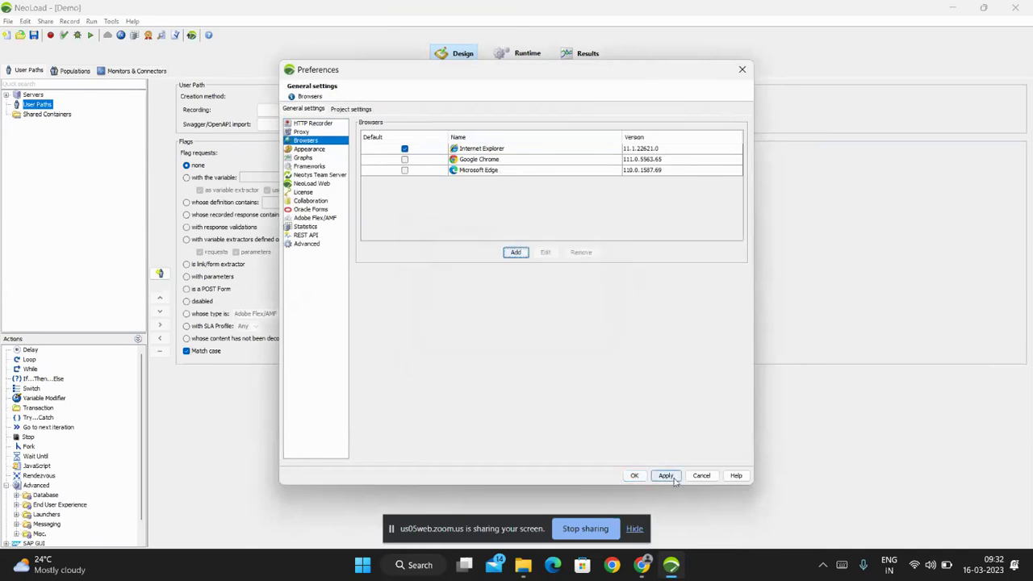
click(404, 160)
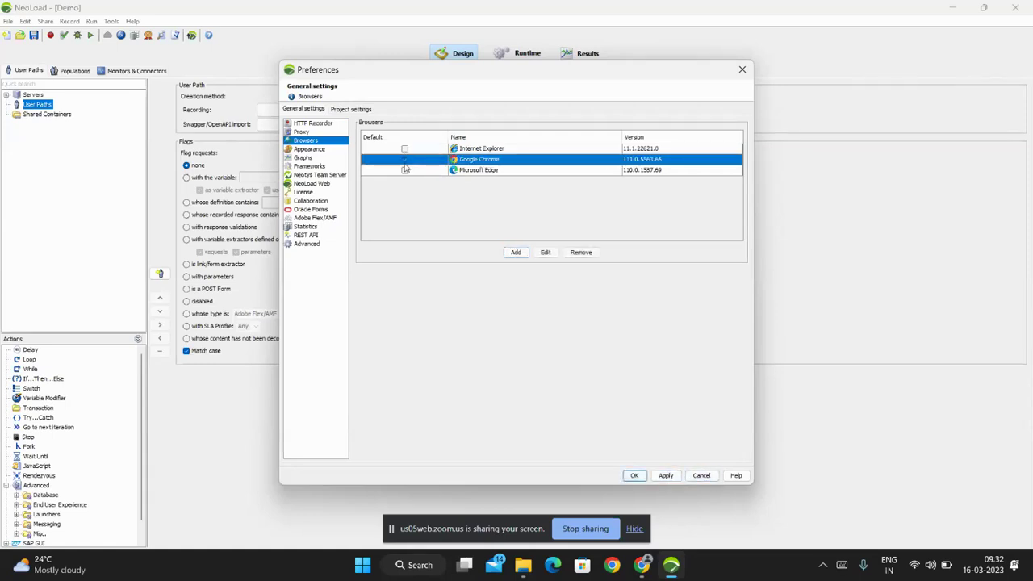
click(404, 148)
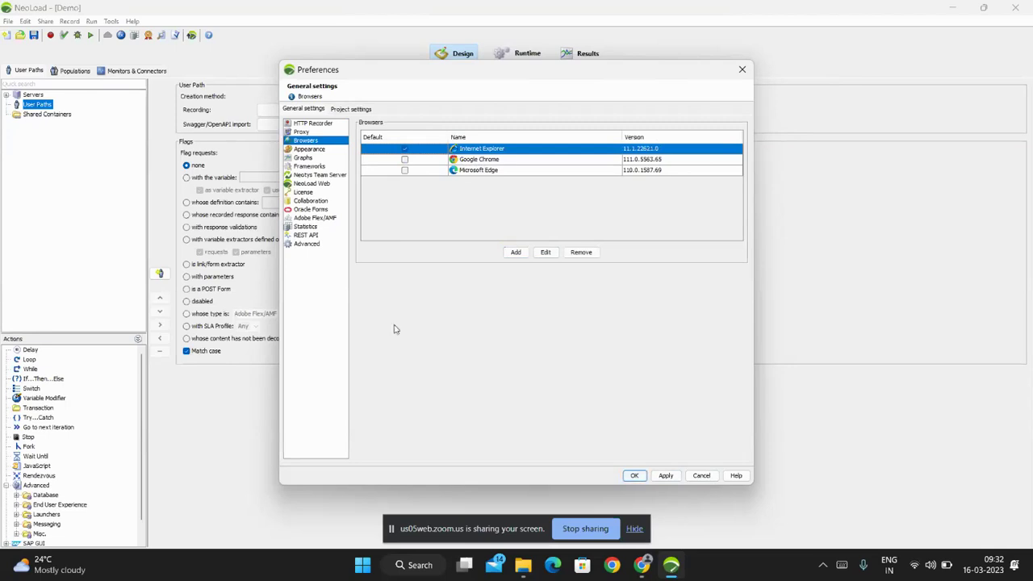
click(635, 476)
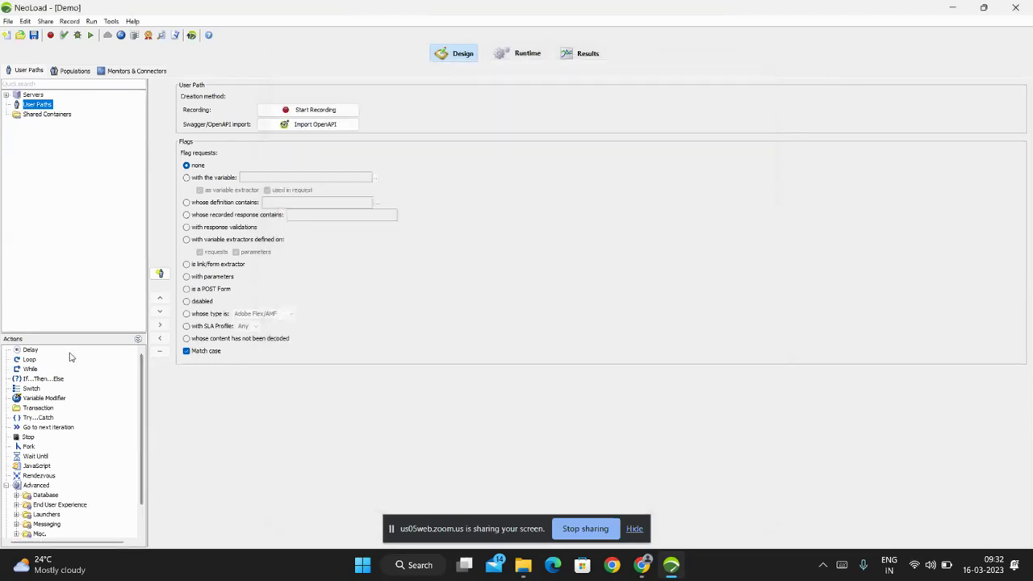
Enlarge the Actions list, browse Delay, While, Switch and Transaction, and drag a Delay toward the user path.
drag(77, 339, 75, 240)
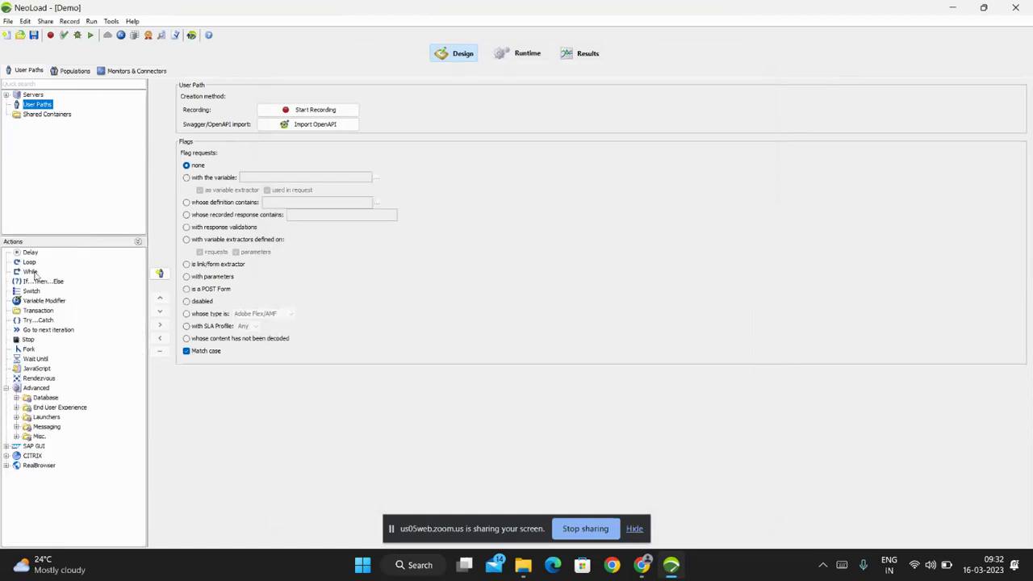
click(138, 244)
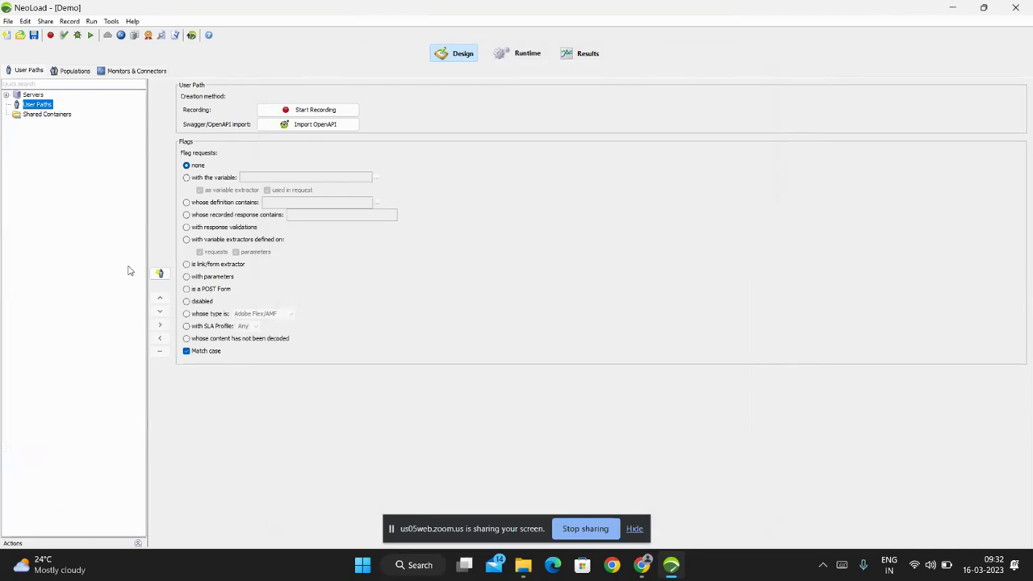
click(138, 543)
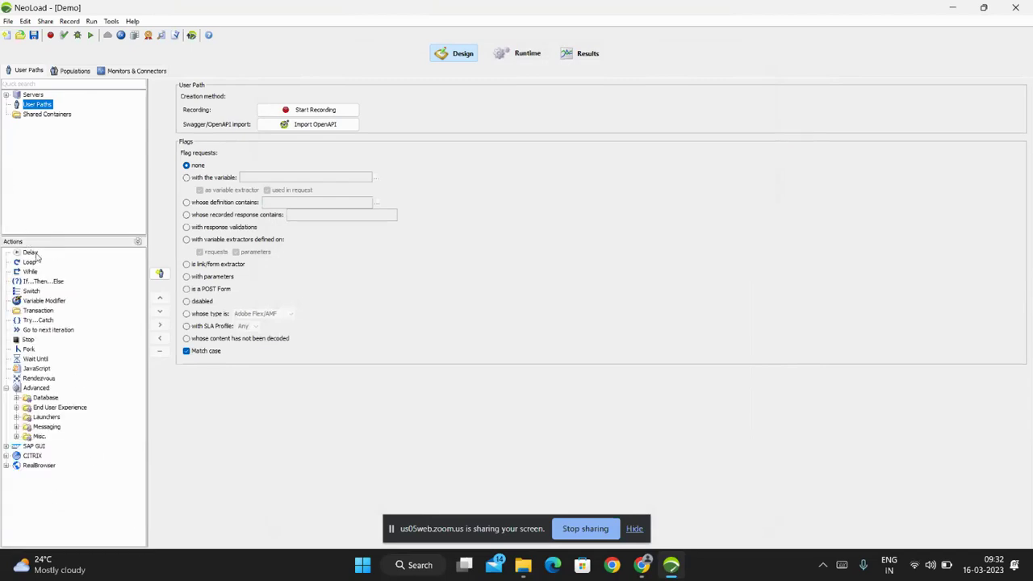
click(27, 253)
click(30, 272)
click(37, 291)
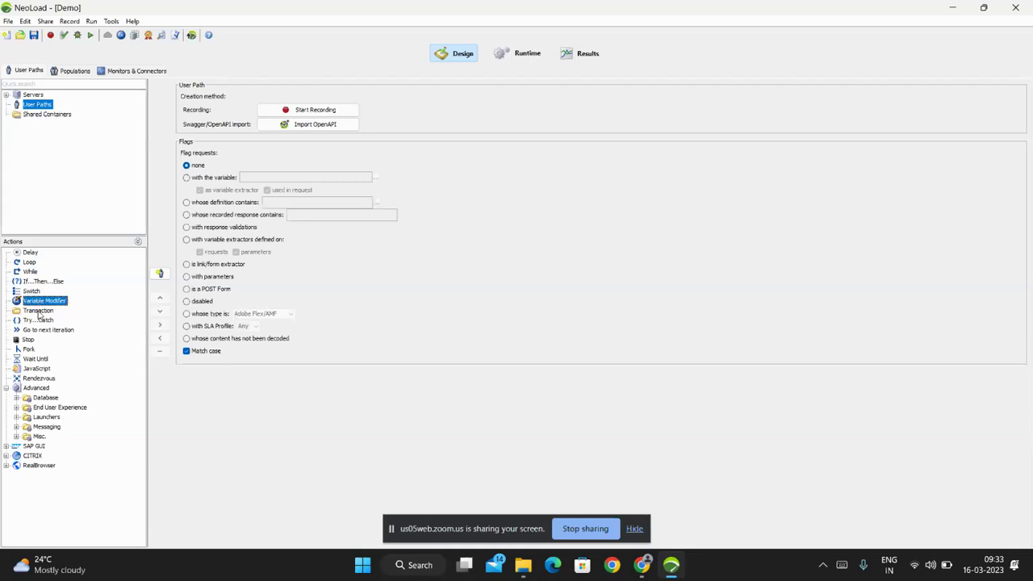
click(39, 311)
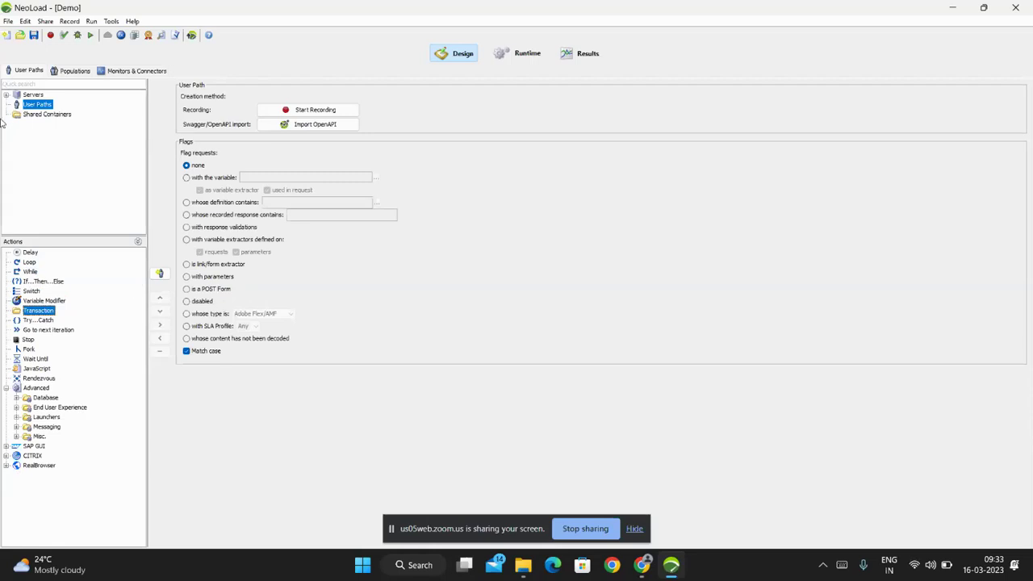
click(30, 253)
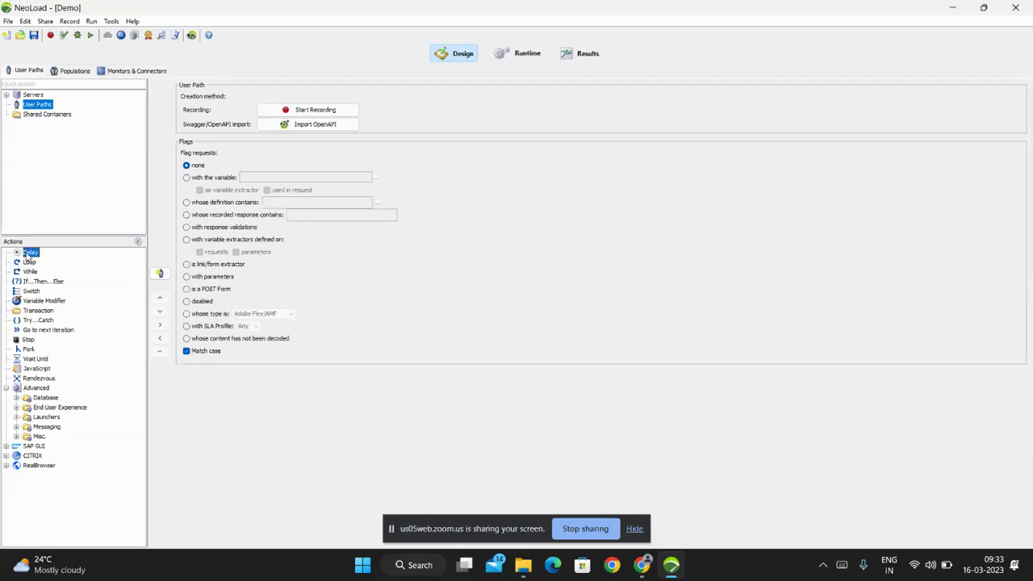
drag(29, 254, 37, 116)
In a new tab of the Zoom Chrome window, Google 'free website for automation testing' via the suggestions.
mouse_move(642, 568)
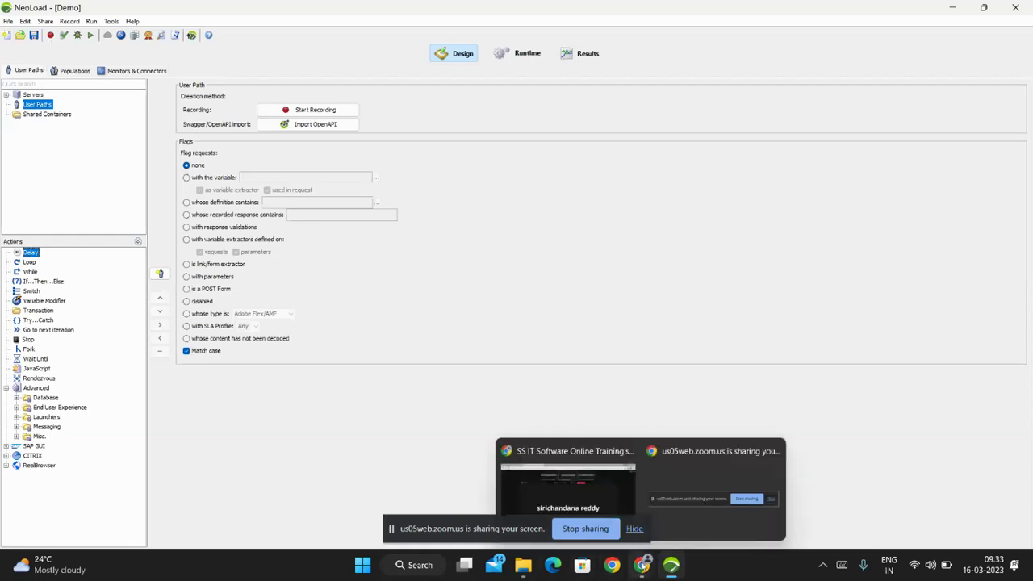
click(600, 494)
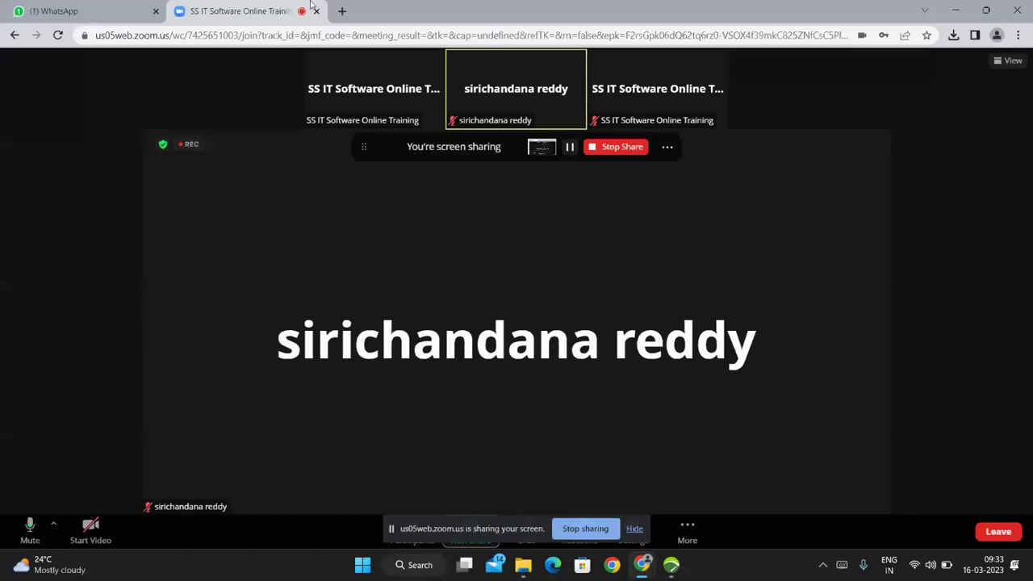
click(342, 12)
click(325, 35)
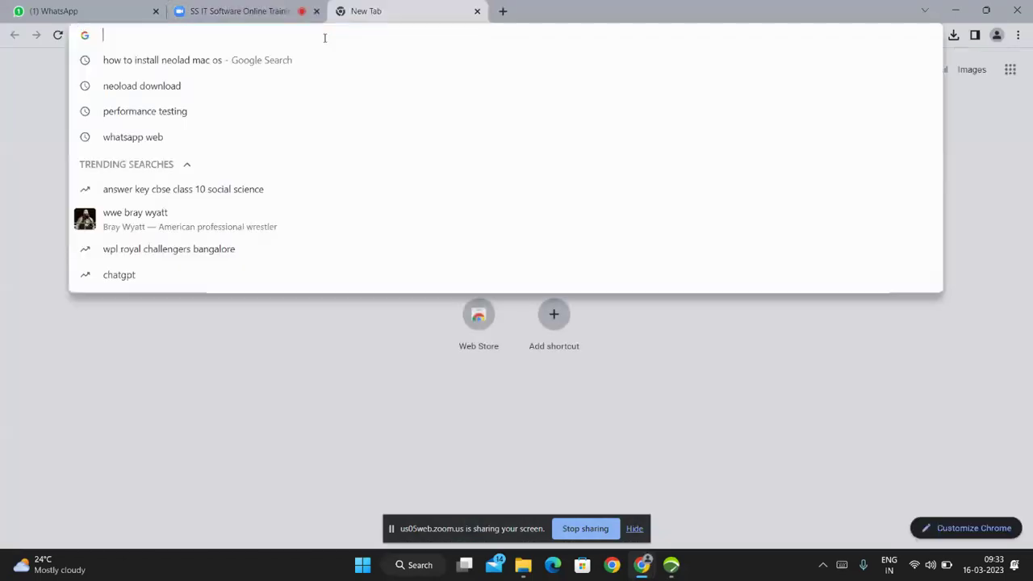
text(f)
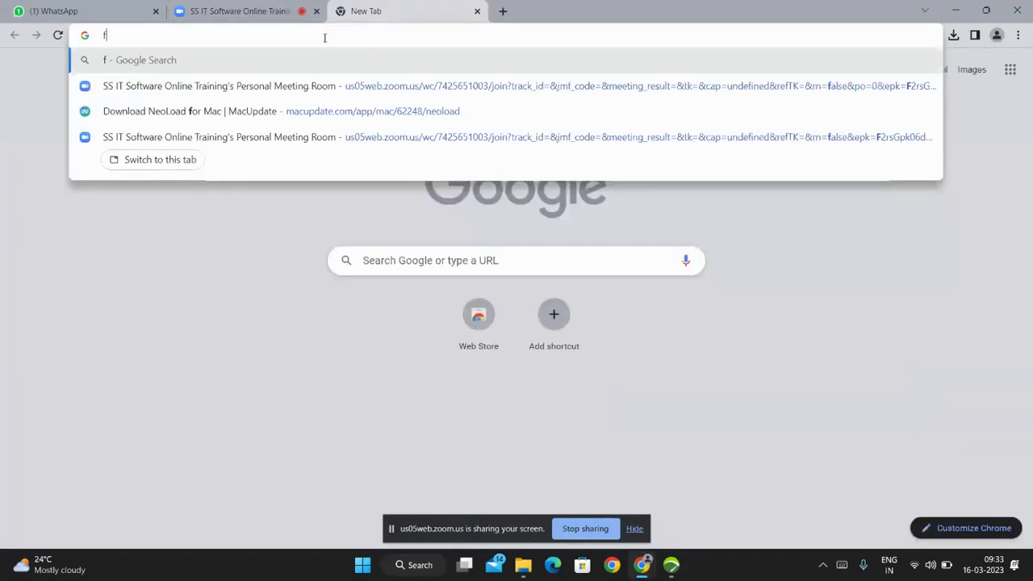
text(re)
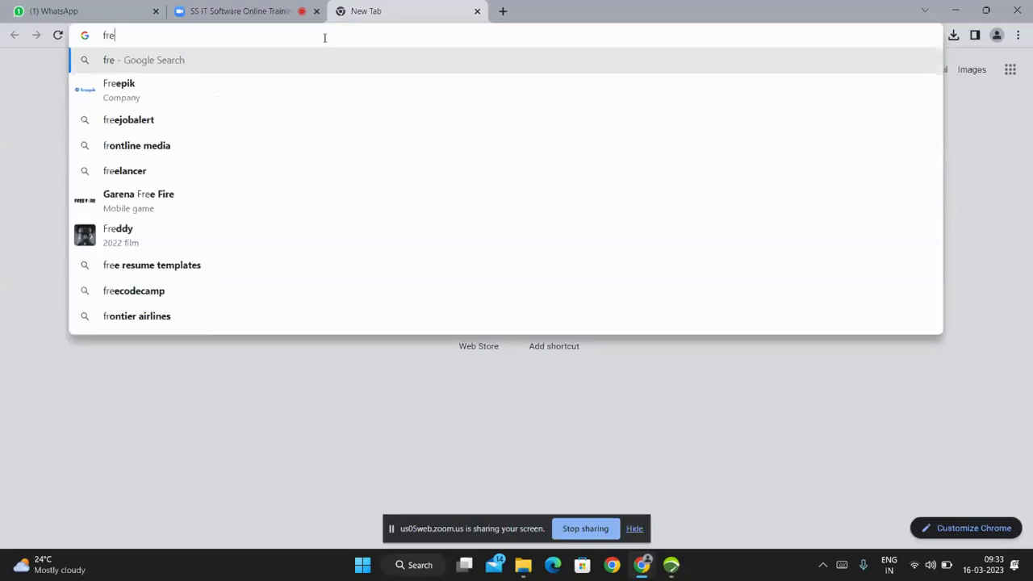
text(ewebsite for tes)
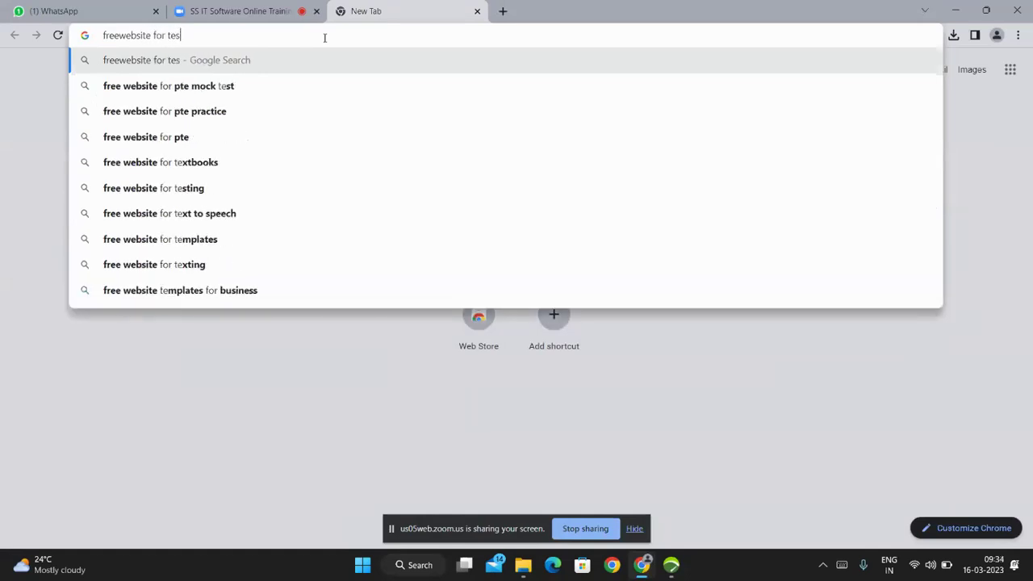
text(ting)
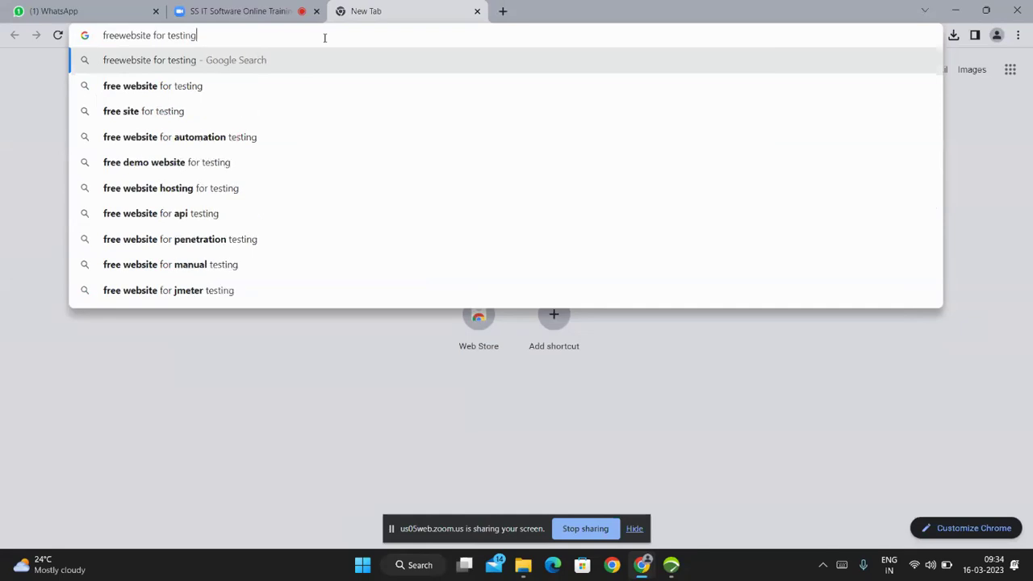
key(Down)
key(Down)
key(Down)
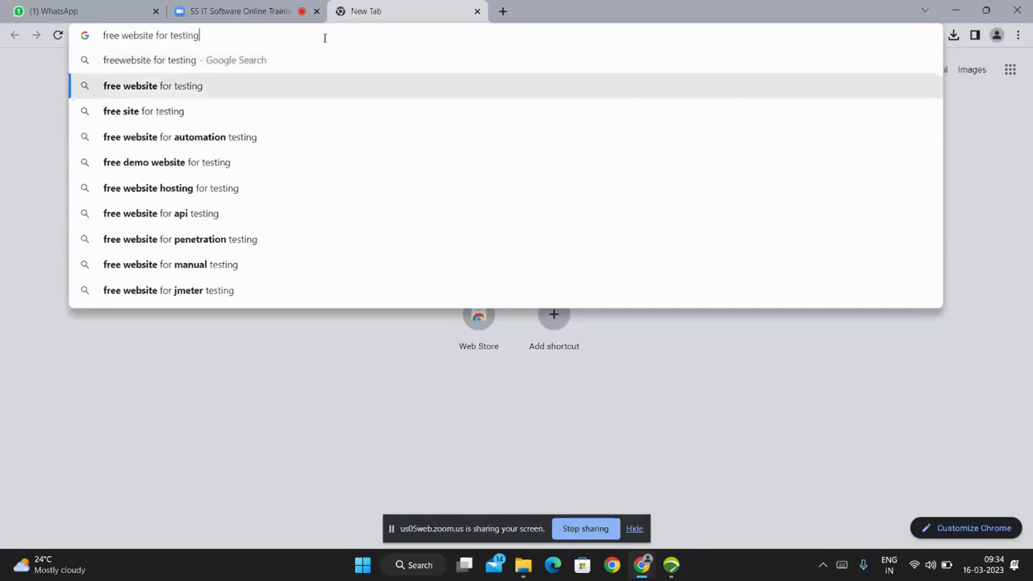
key(Down)
key(Up)
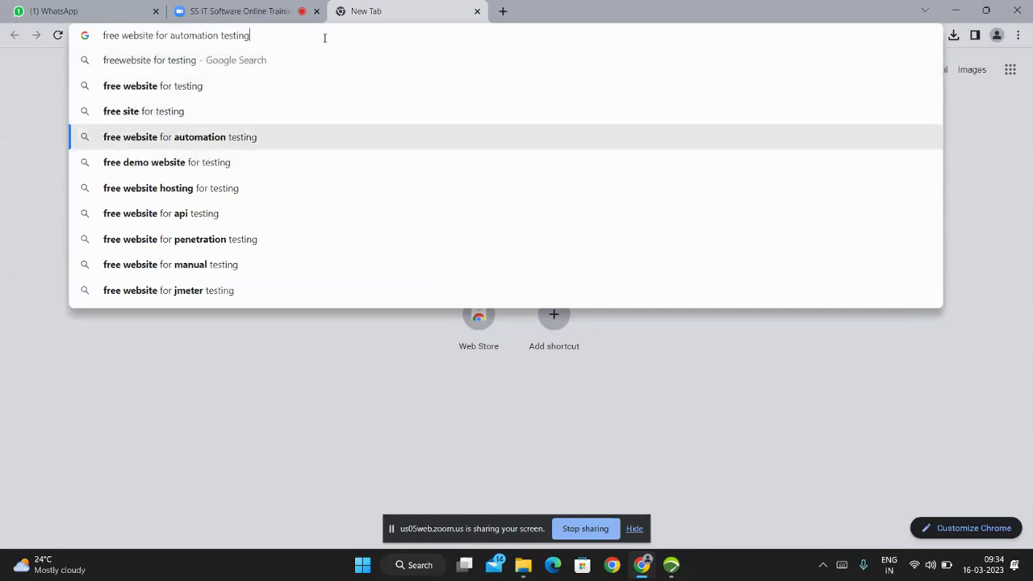
key(Return)
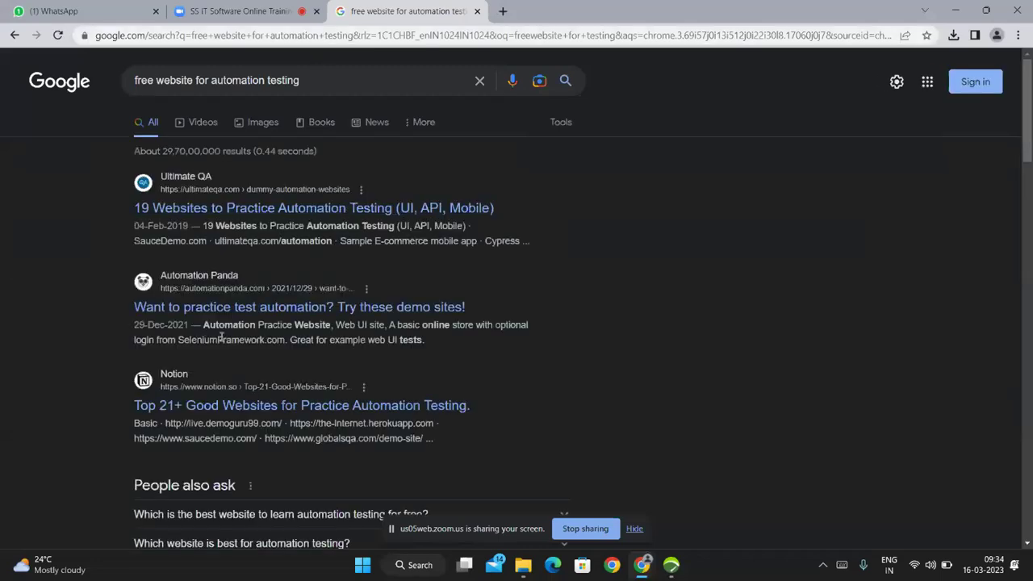
Browse the Automation Panda and '19 Websites to Practice Automation Testing' articles and open the E-commerce Clothing Site.
click(292, 313)
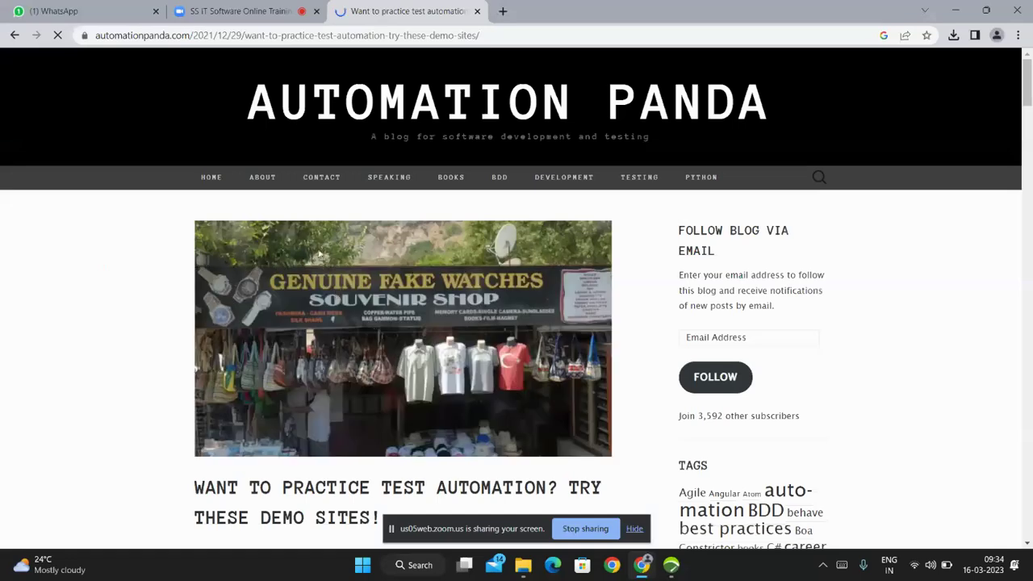
scroll(337, 296, down, 7)
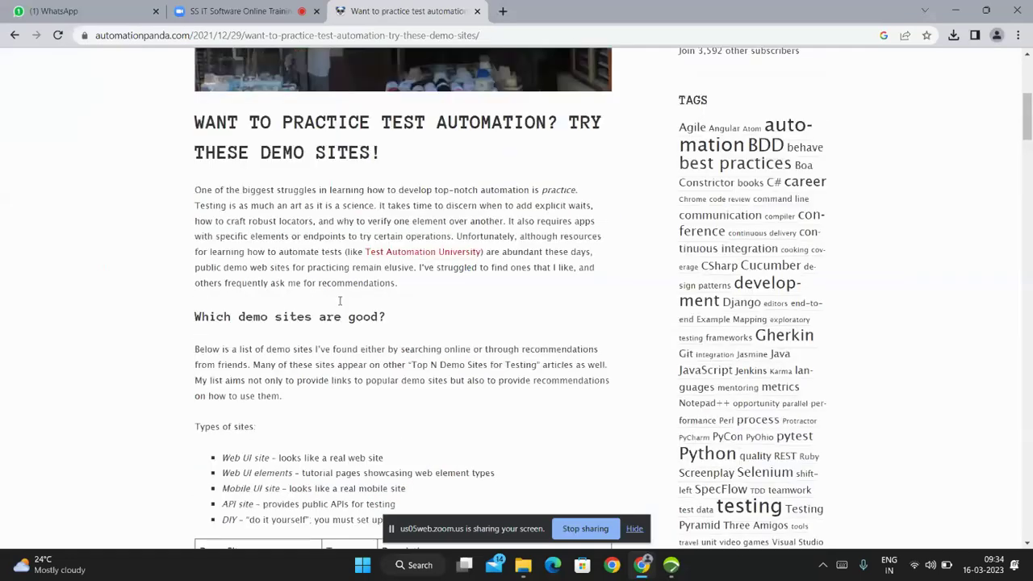
scroll(339, 298, down, 5)
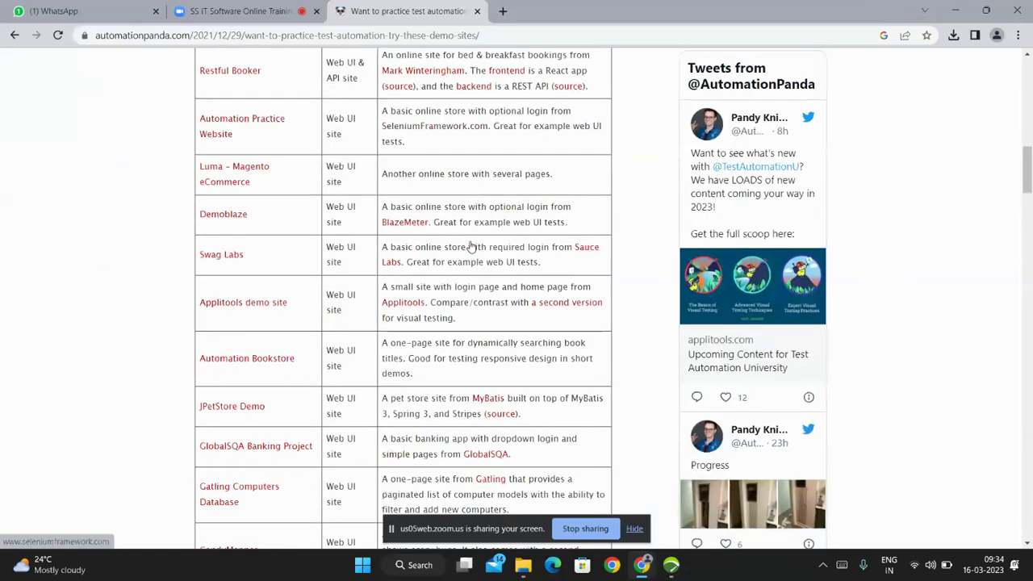
scroll(472, 246, down, 7)
scroll(462, 262, down, 18)
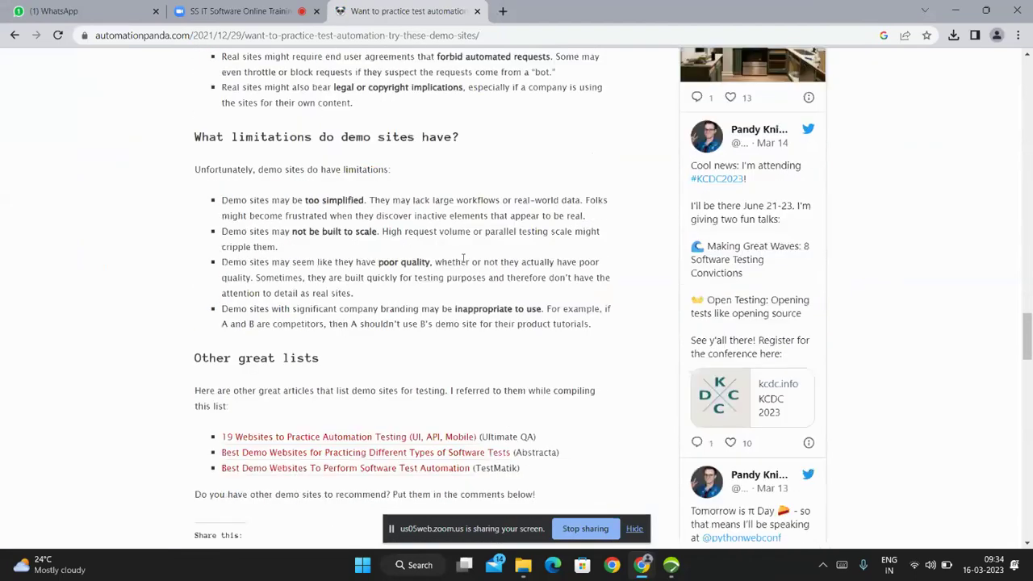
scroll(463, 260, down, 2)
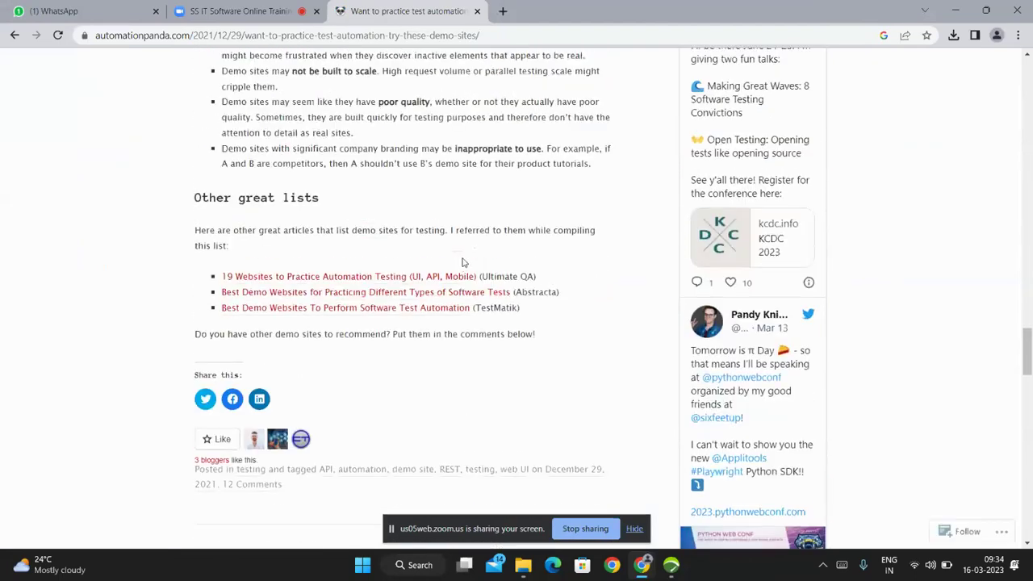
click(364, 277)
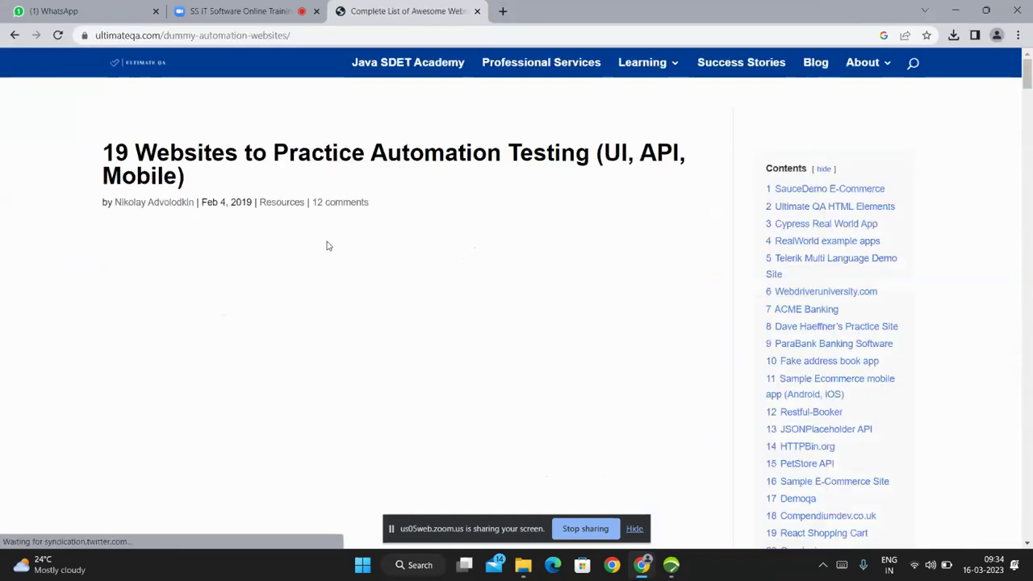
scroll(327, 244, down, 9)
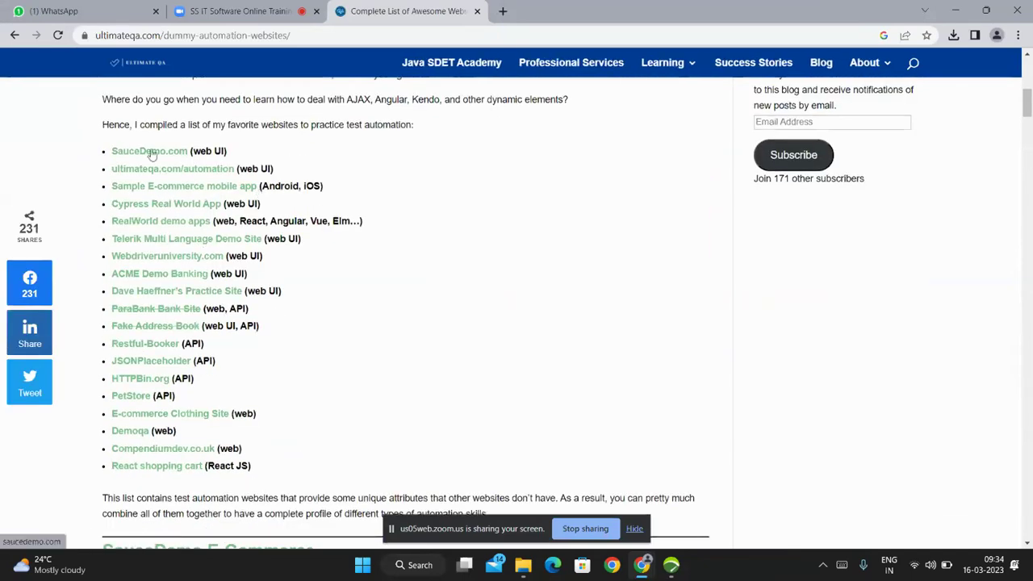
click(193, 417)
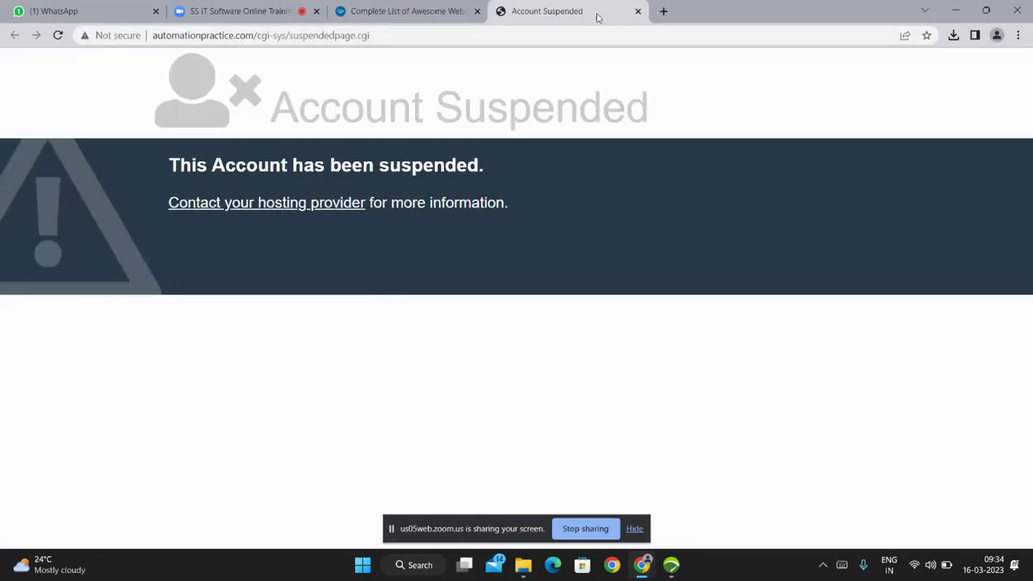
From the practice-site list, open Demoqa in a new tab and scroll through demoqa.com.
click(387, 11)
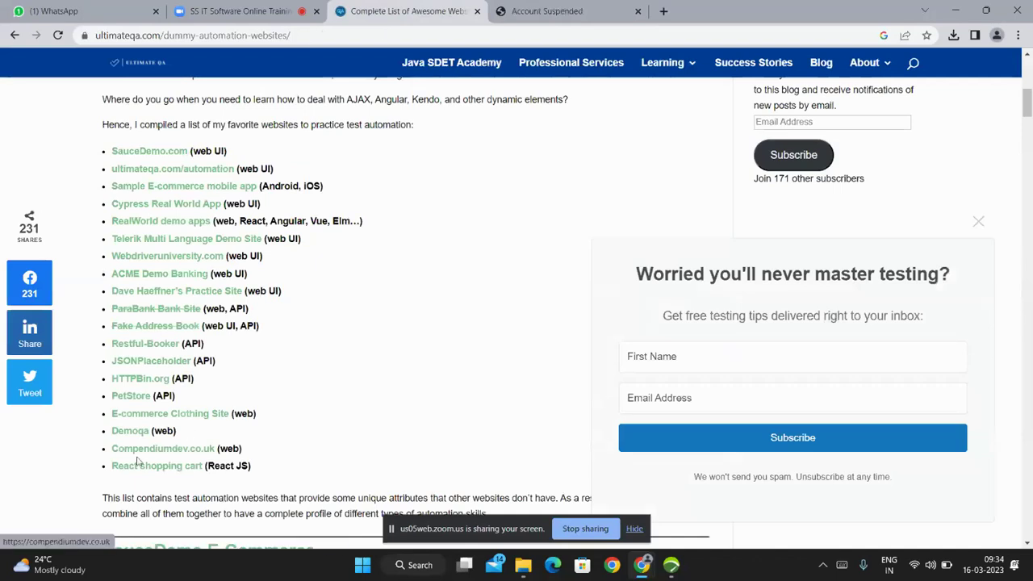
click(131, 434)
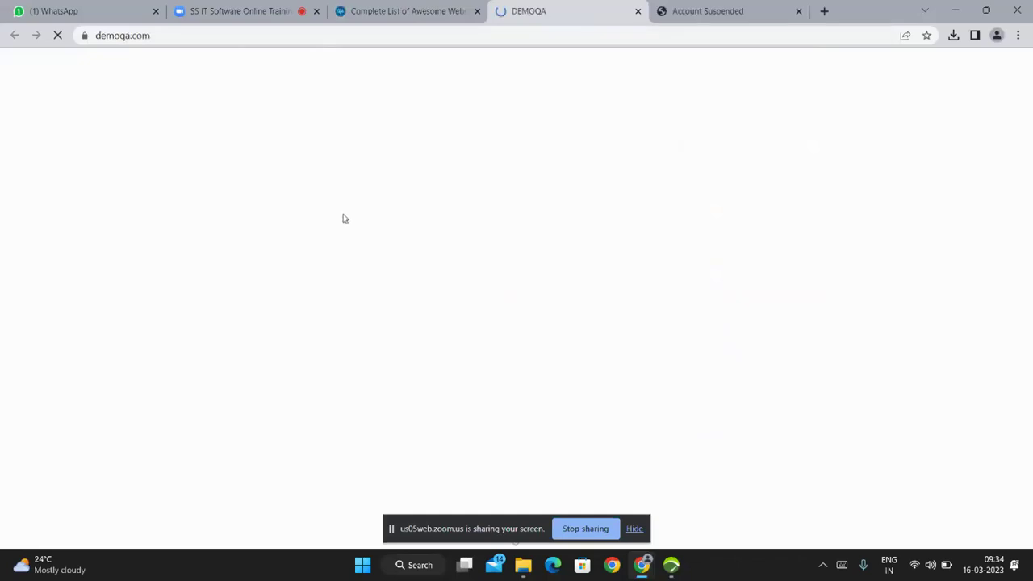
scroll(375, 282, down, 3)
scroll(379, 287, down, 2)
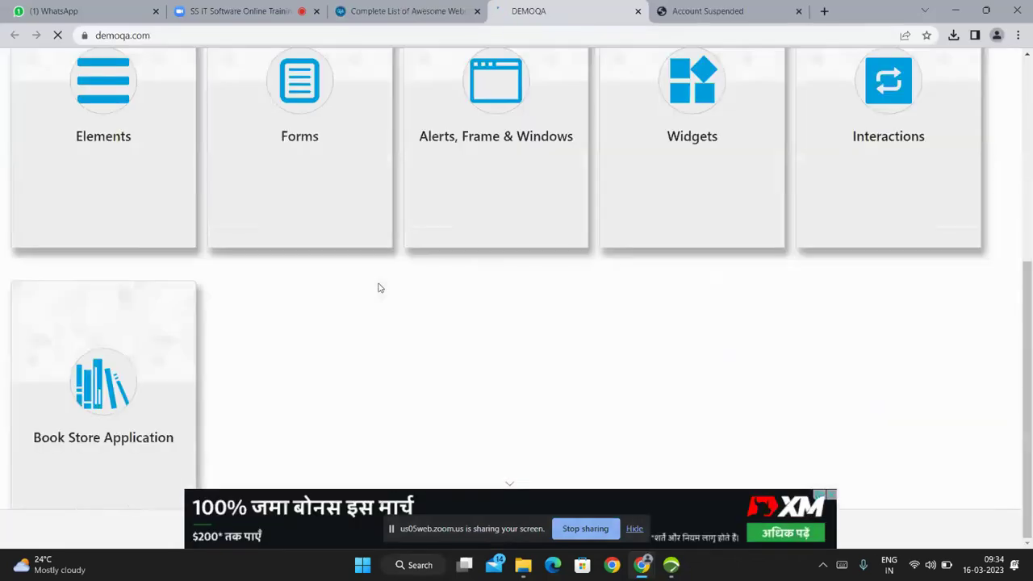
scroll(378, 283, up, 5)
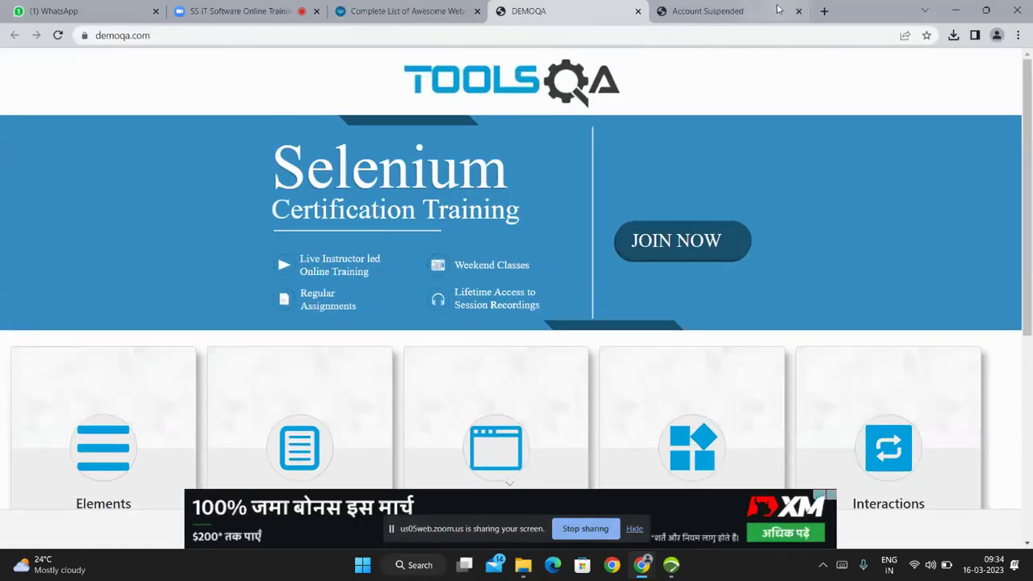
click(168, 36)
key(ctrl+c)
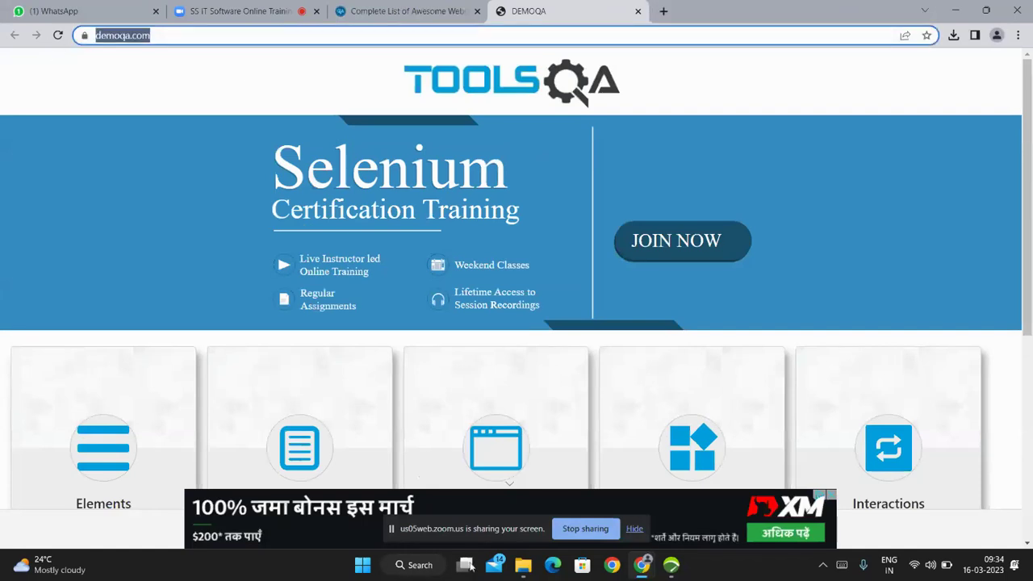
click(416, 566)
text(note)
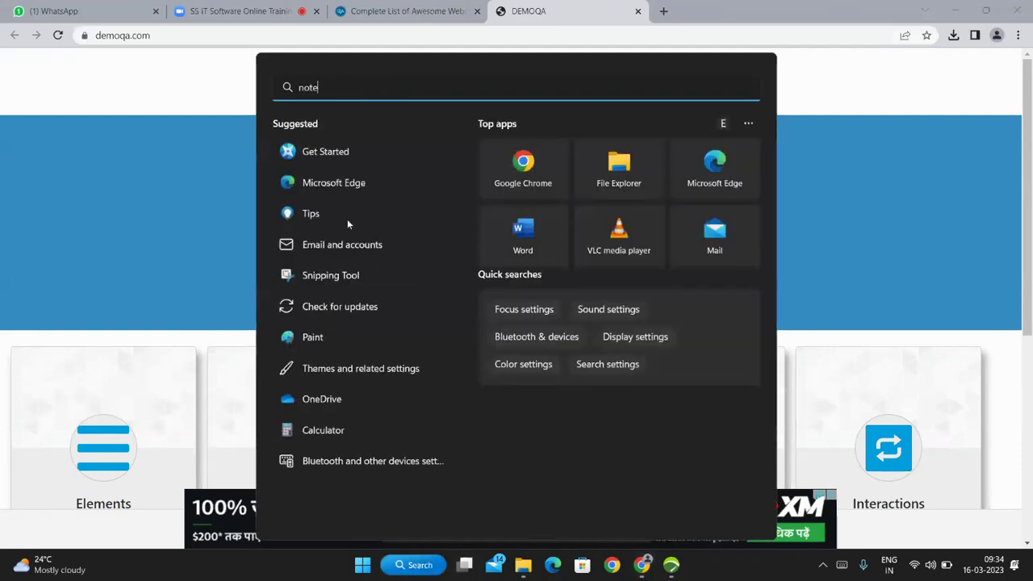
text(pad)
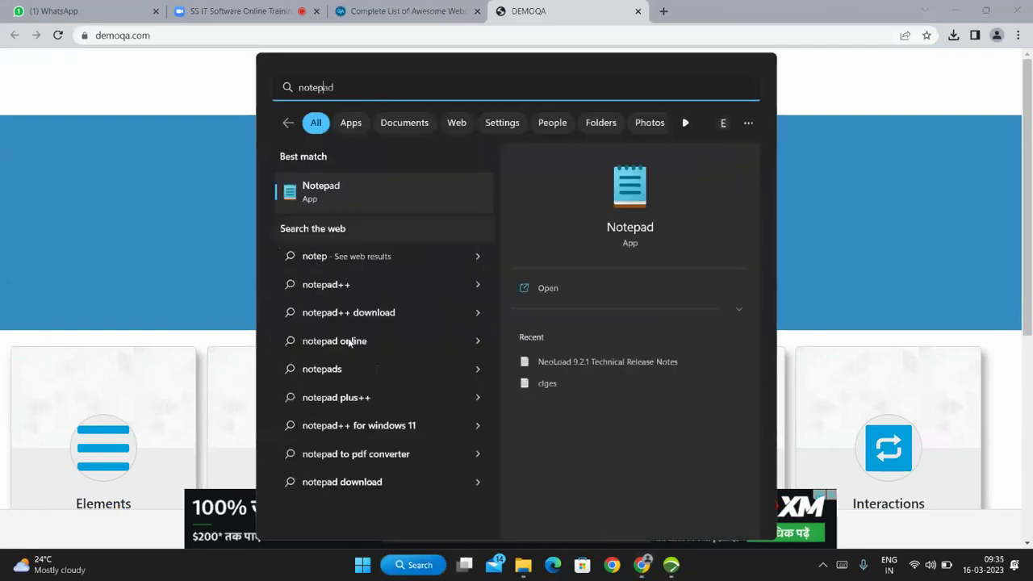
click(350, 188)
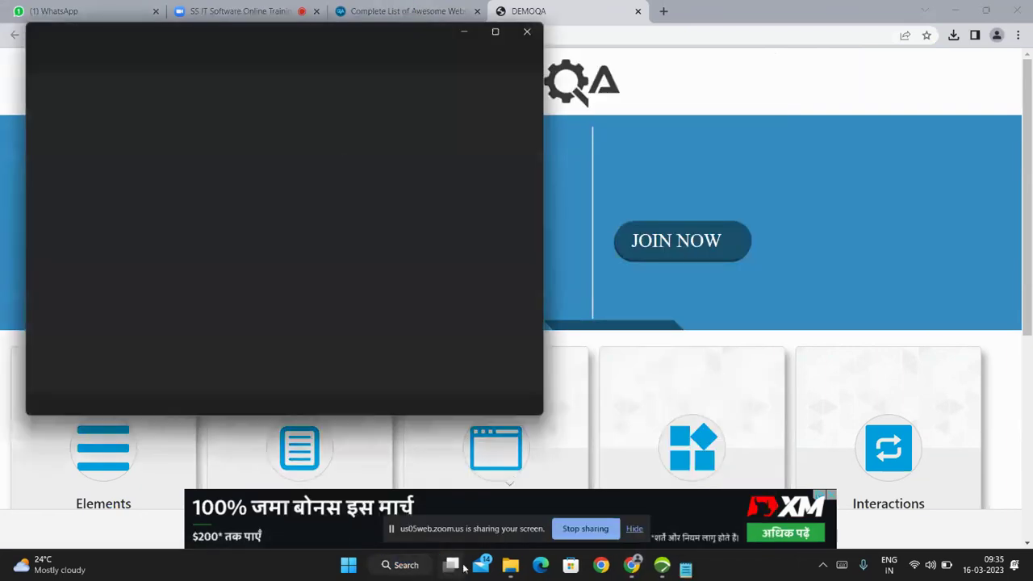
key(ctrl+v)
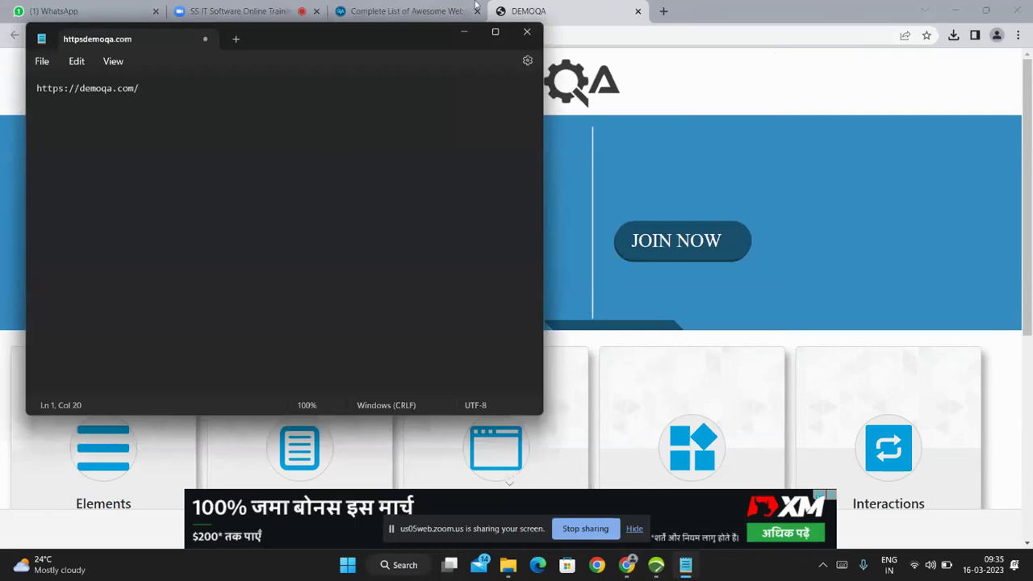
click(466, 36)
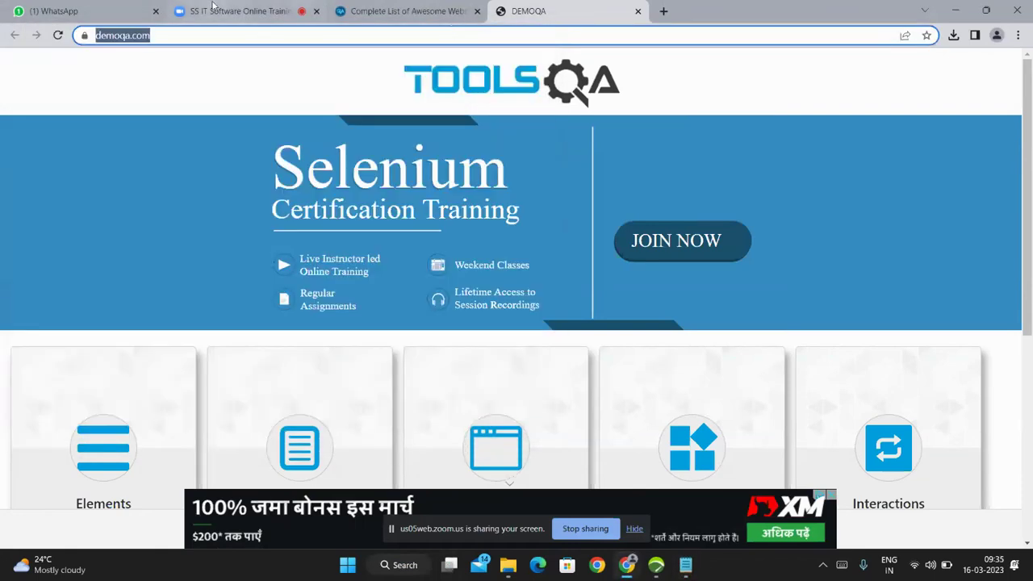
click(213, 8)
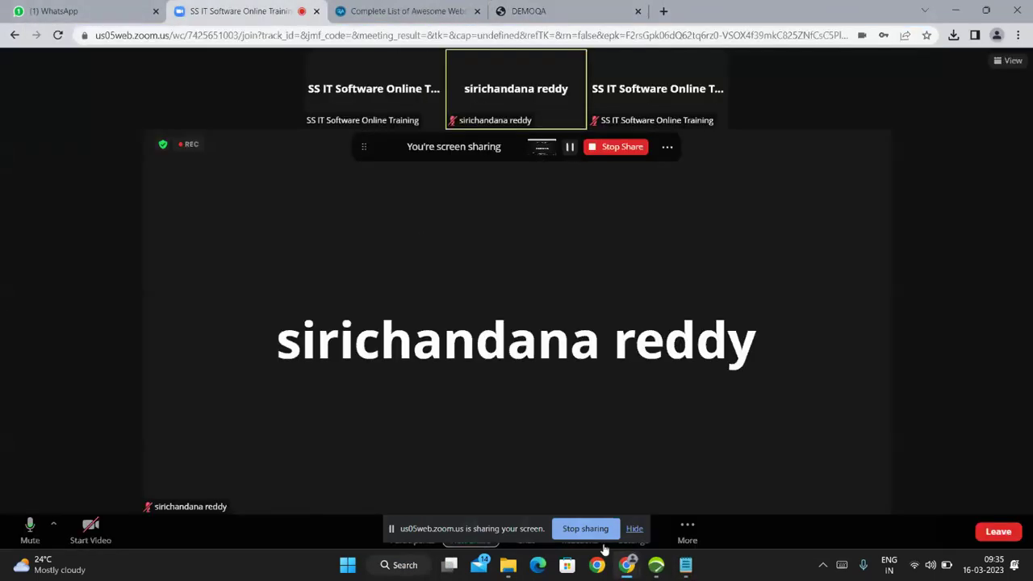
click(663, 572)
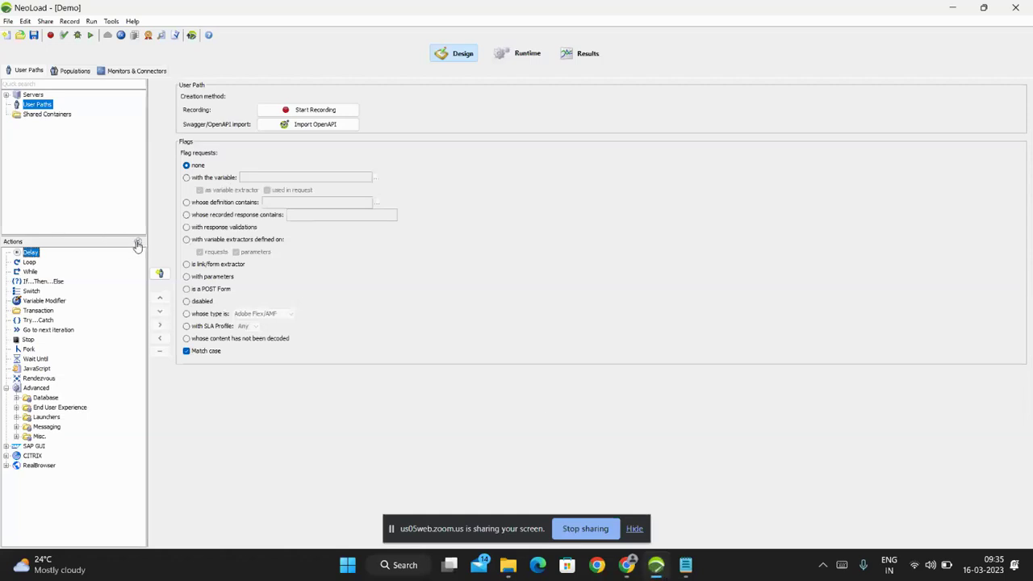
Create a new project named Demo1, confirming the NeoLoad Projects folder as its location.
click(6, 37)
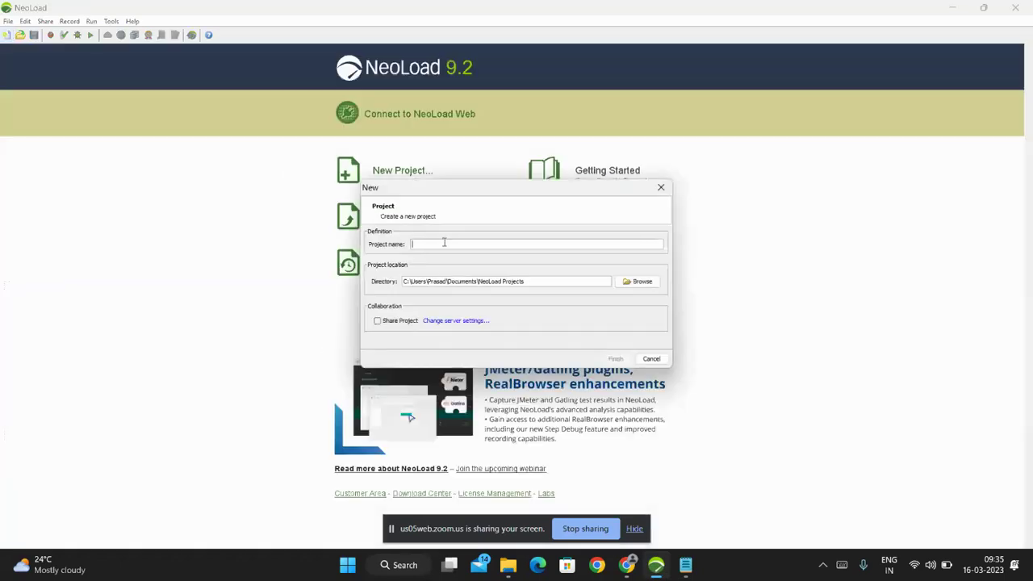
text(E)
key(BackSpace)
text(DE)
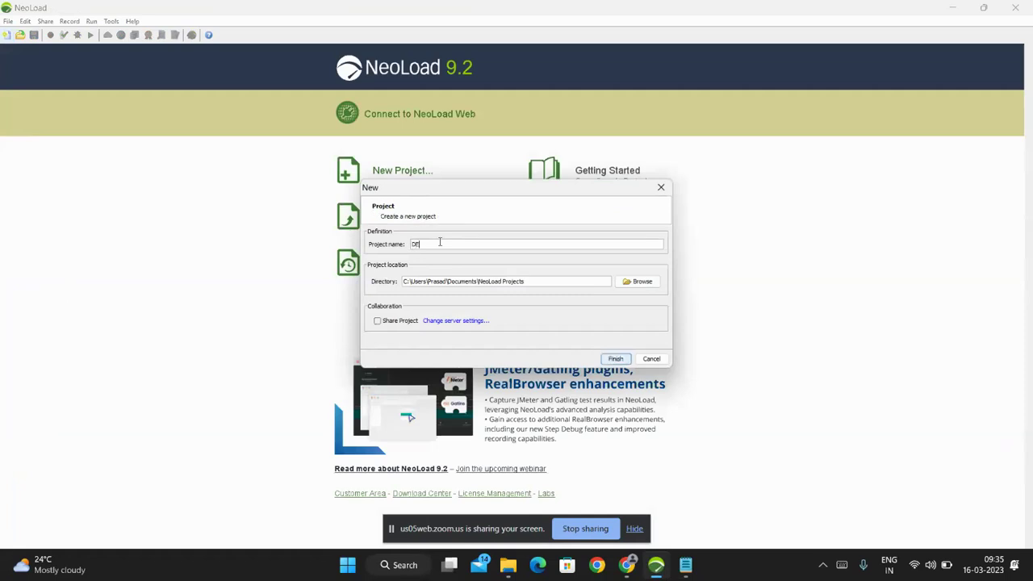
text(mo1)
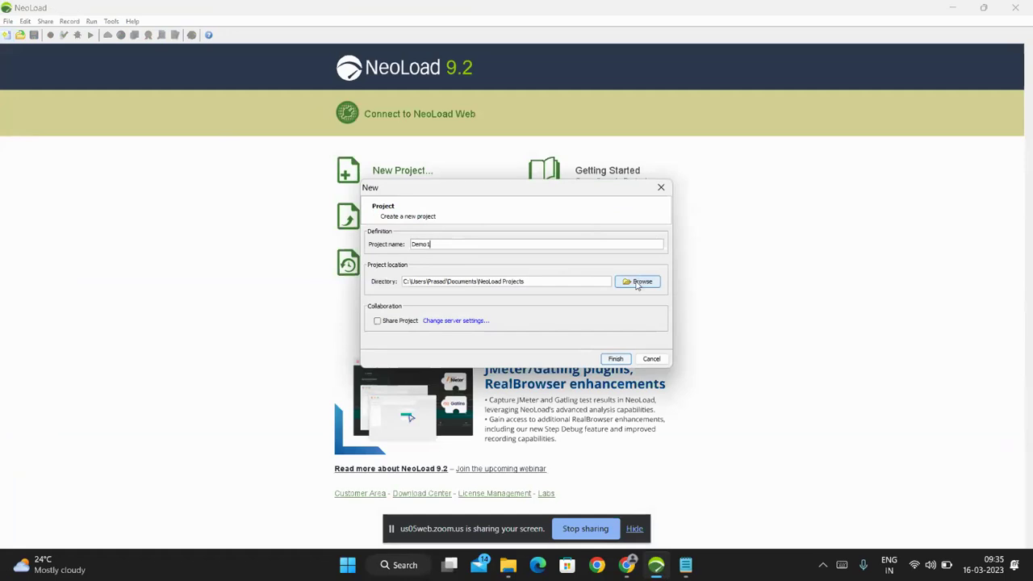
click(637, 281)
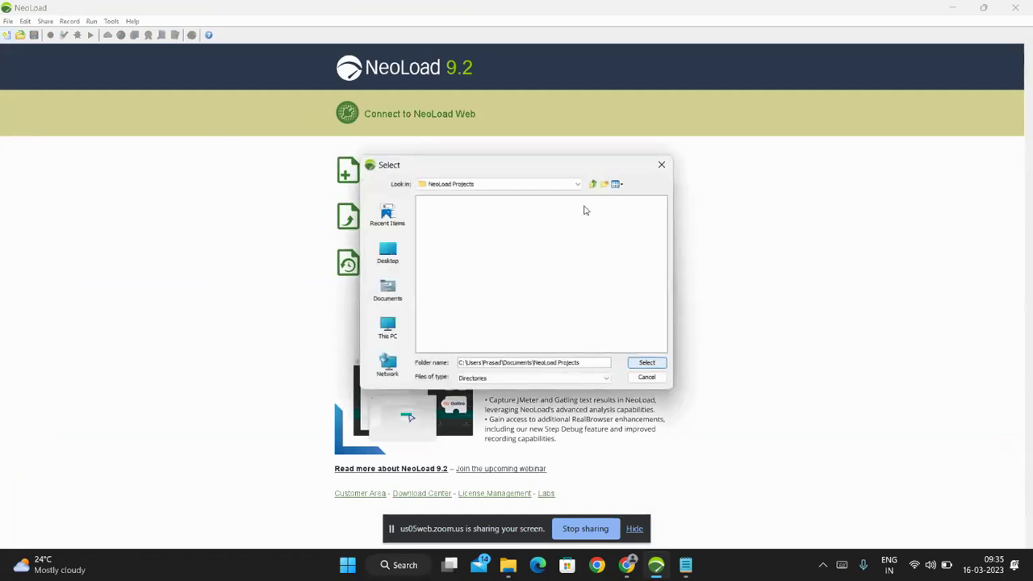
click(650, 377)
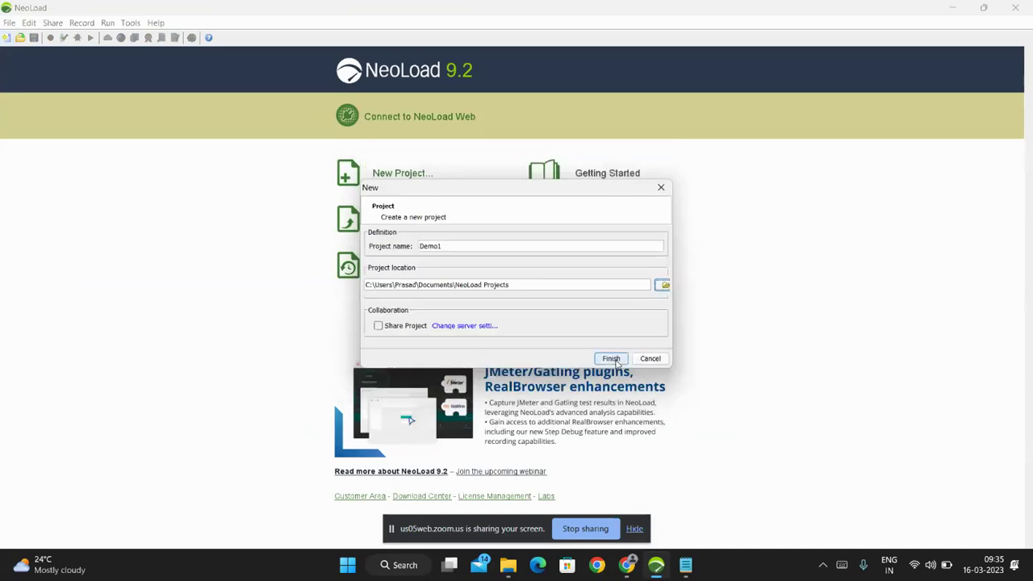
click(612, 359)
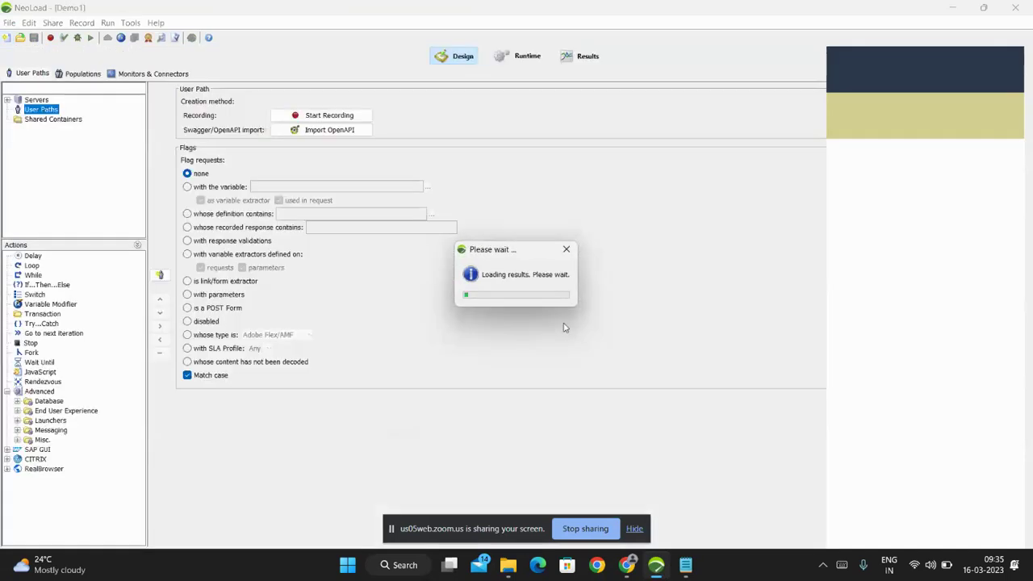
Set up a recording of user path script1 into Actions with Google Chrome as the client.
click(614, 157)
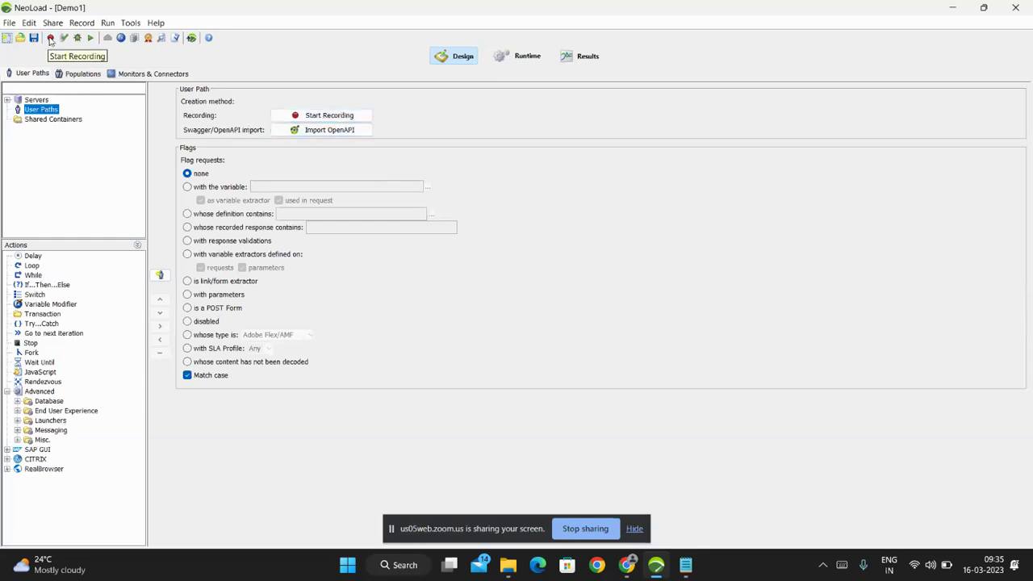
click(50, 39)
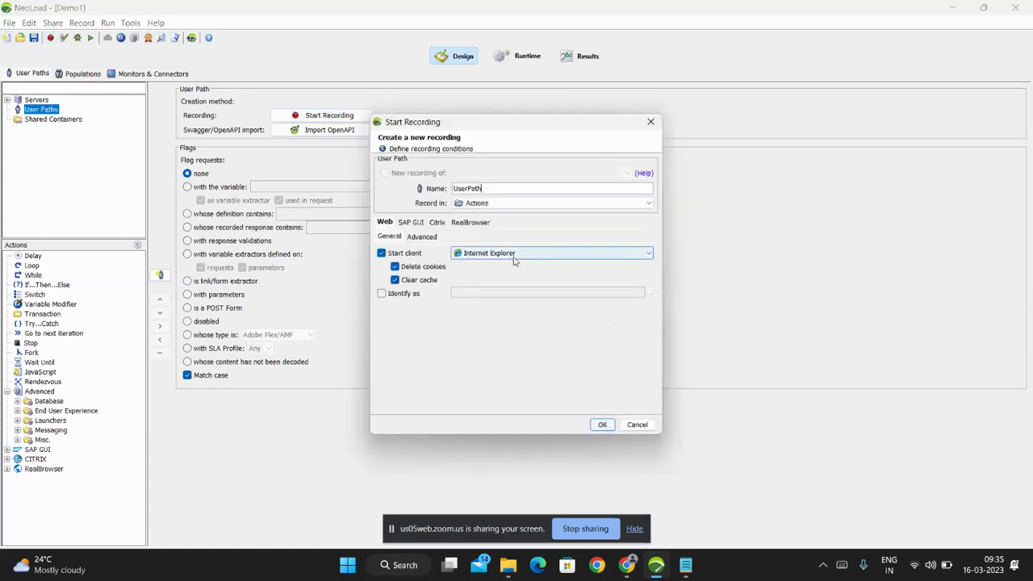
click(514, 256)
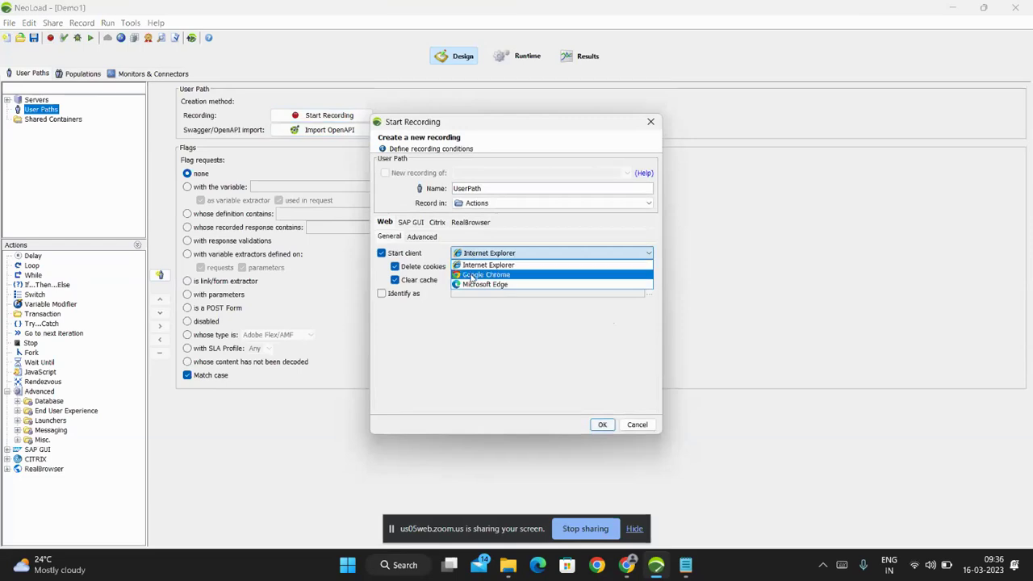
click(473, 276)
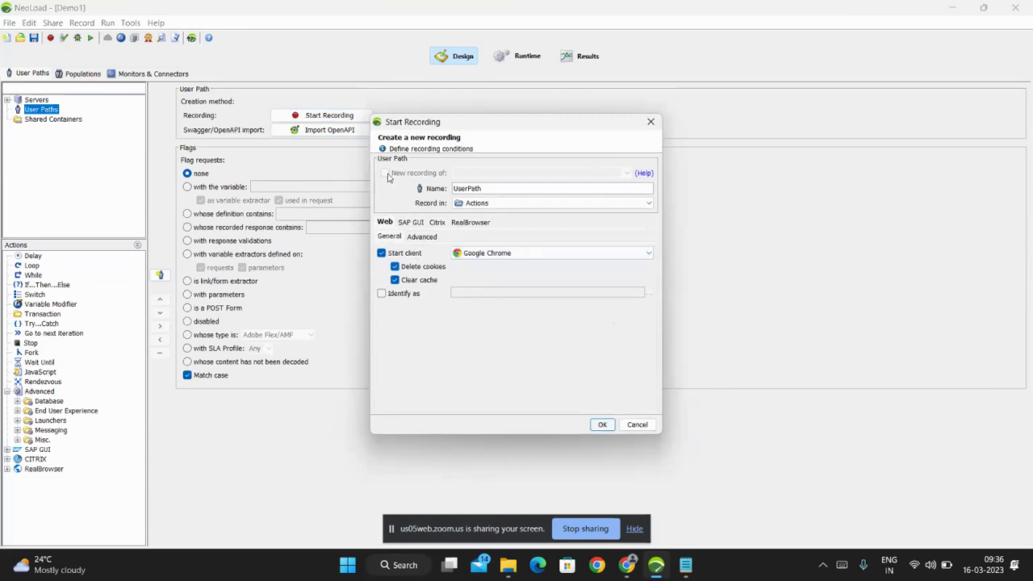
drag(504, 189, 444, 188)
text(Demo1)
key(ctrl+a)
text(script1)
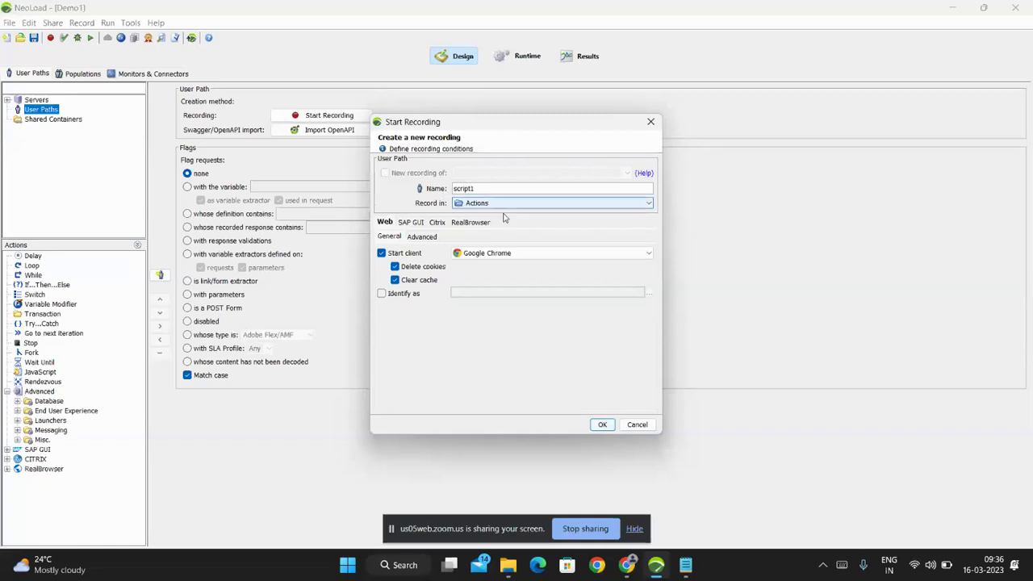
click(528, 209)
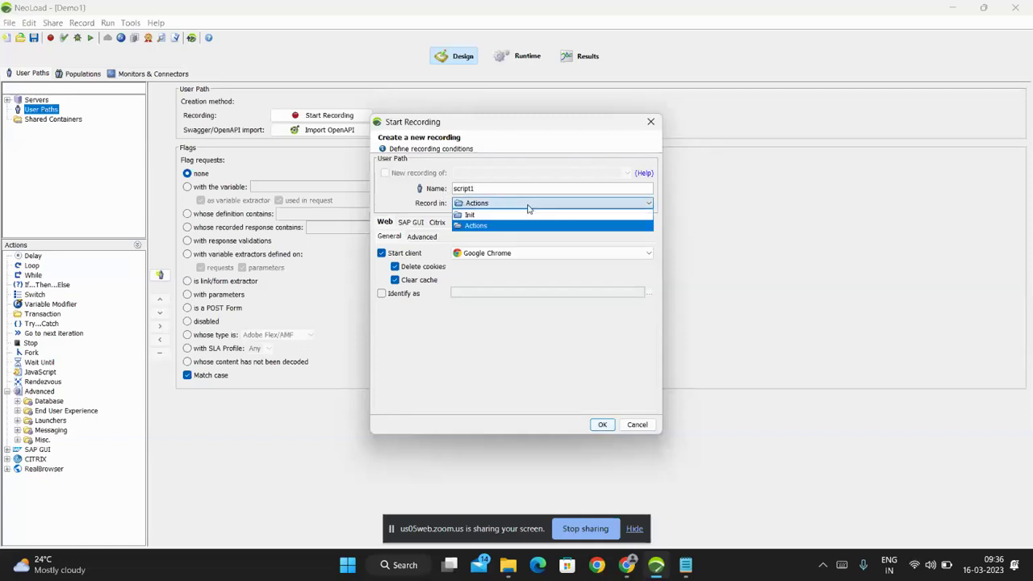
click(537, 226)
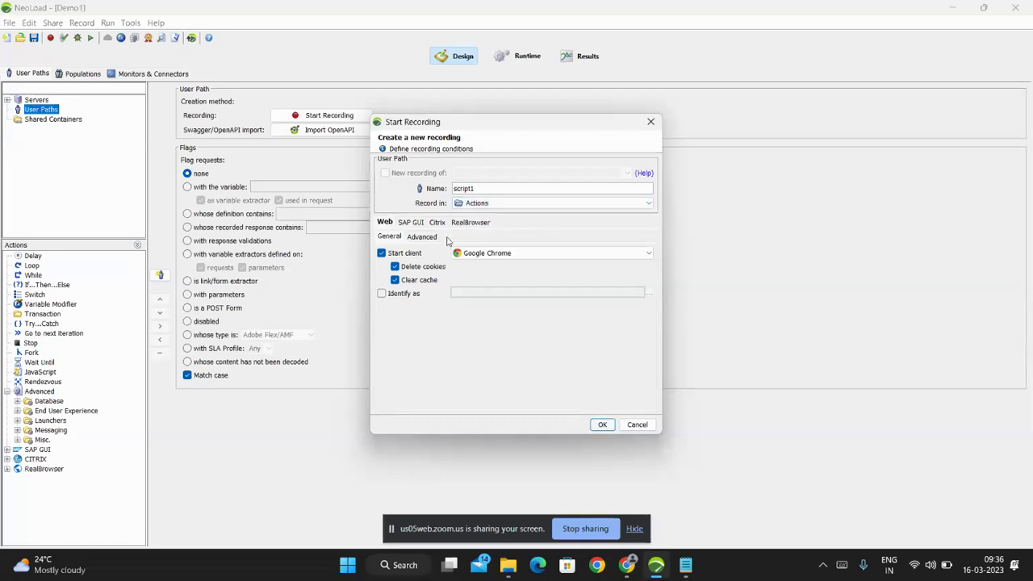
Look through the RealBrowser, Citrix and SAP GUI recording option tabs, then return to Web.
click(619, 203)
click(475, 222)
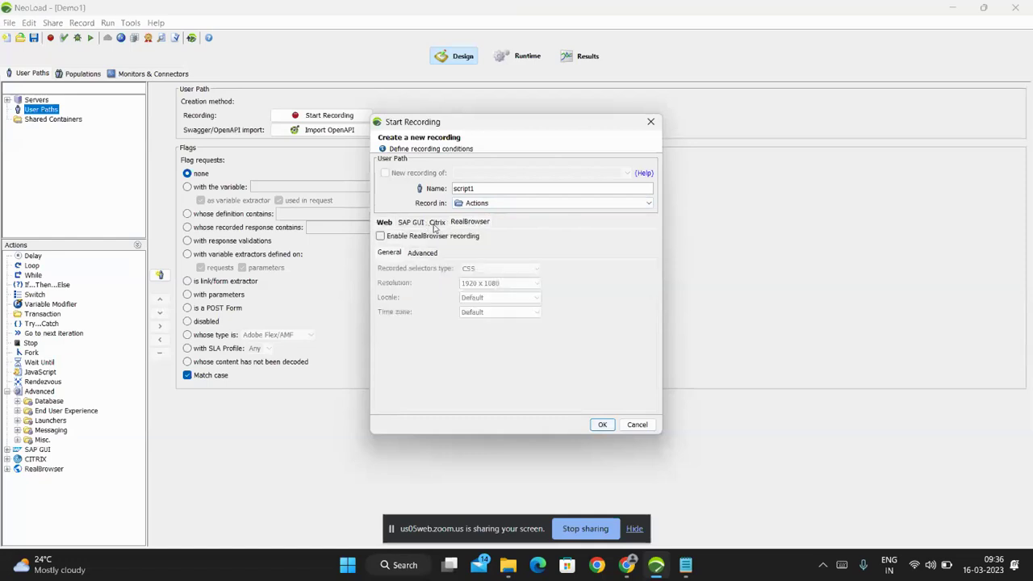
click(435, 226)
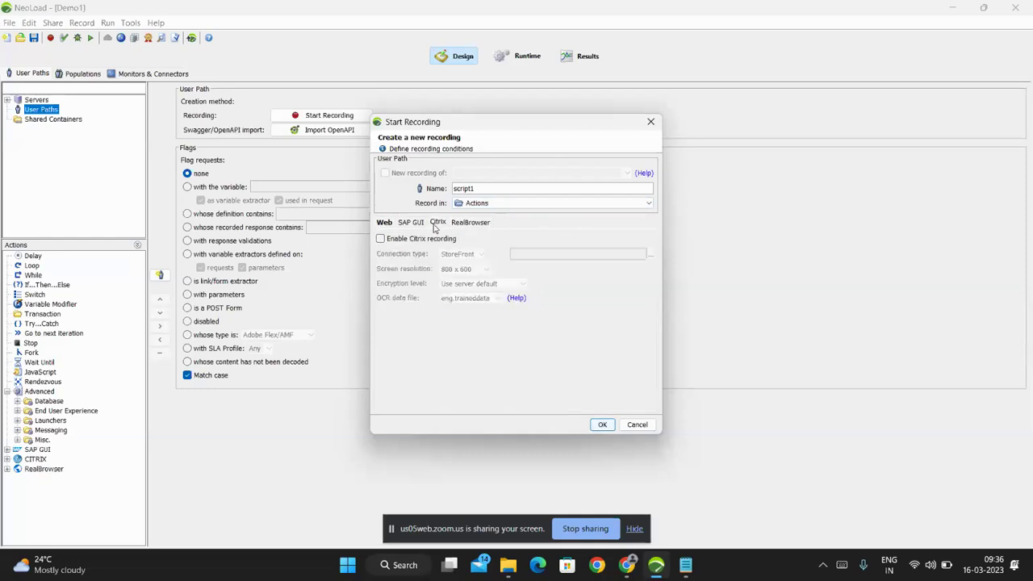
click(413, 227)
click(385, 227)
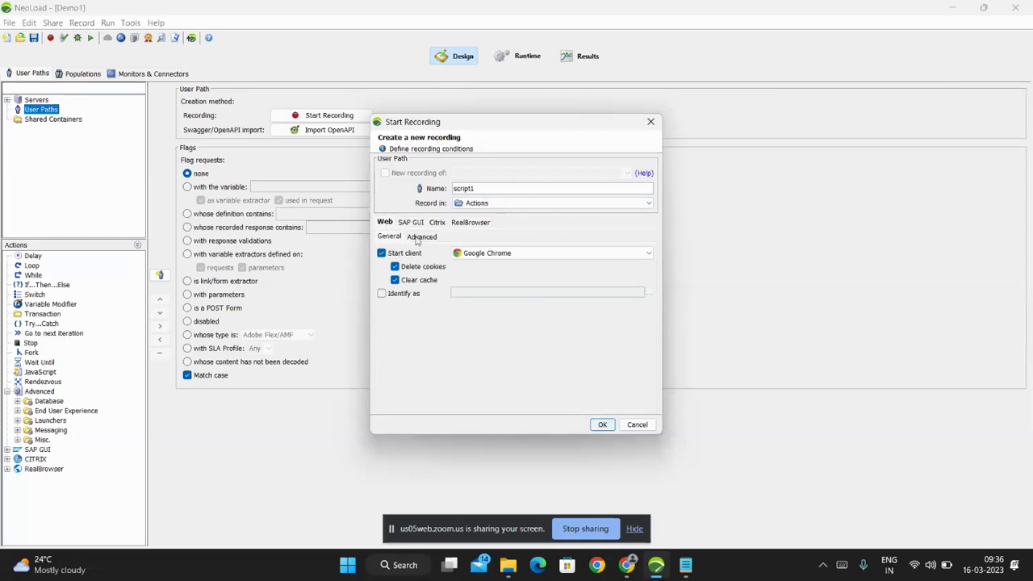
Review the advanced web settings, then switch the client to Microsoft Edge and start recording script1.
click(418, 241)
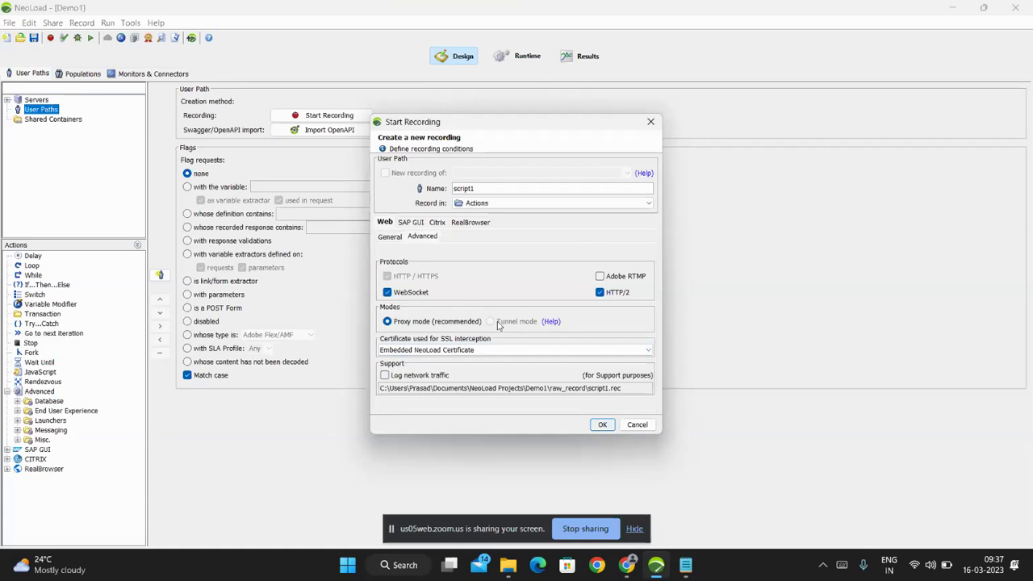
click(391, 237)
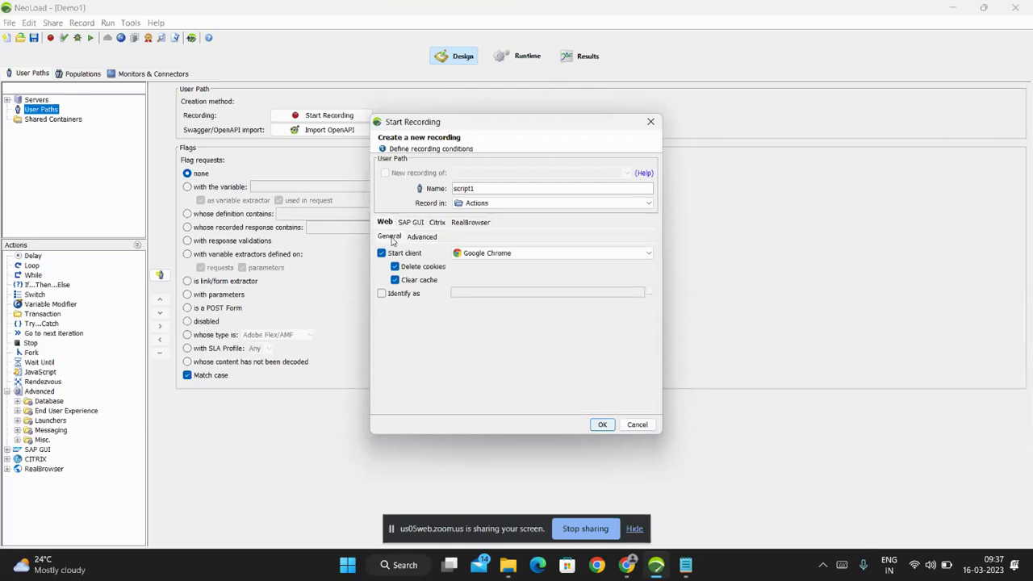
click(489, 254)
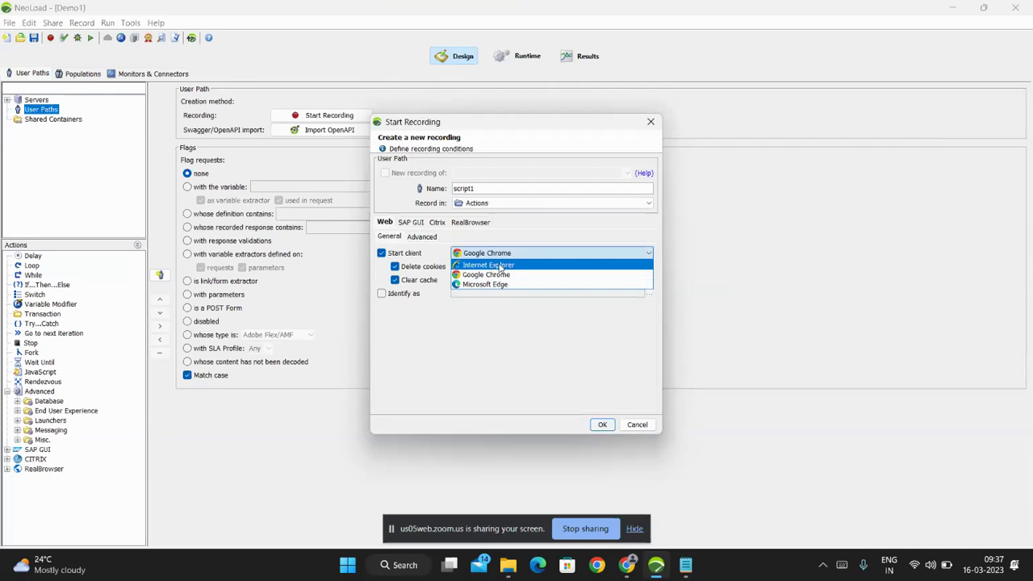
click(524, 265)
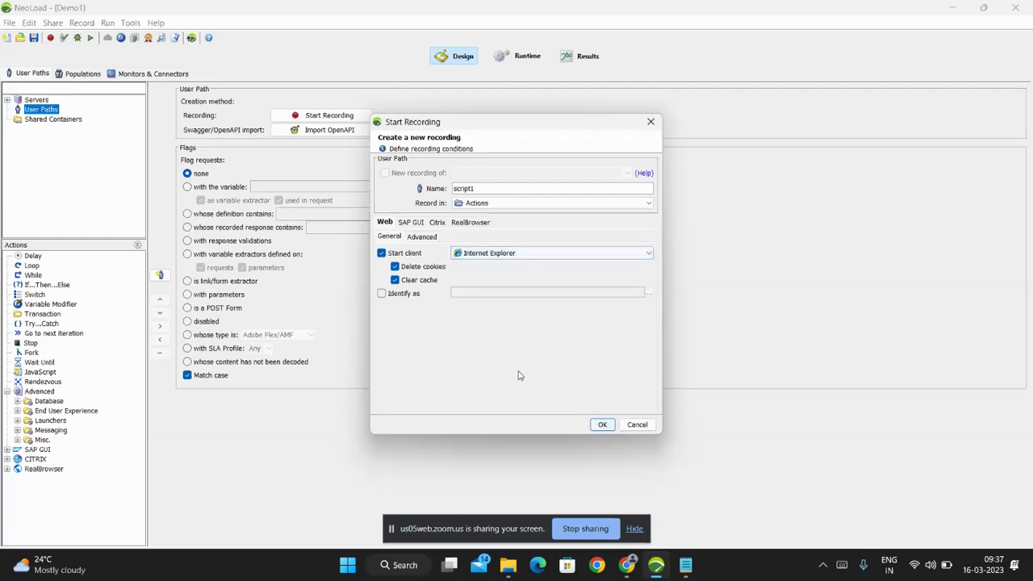
click(544, 255)
click(524, 286)
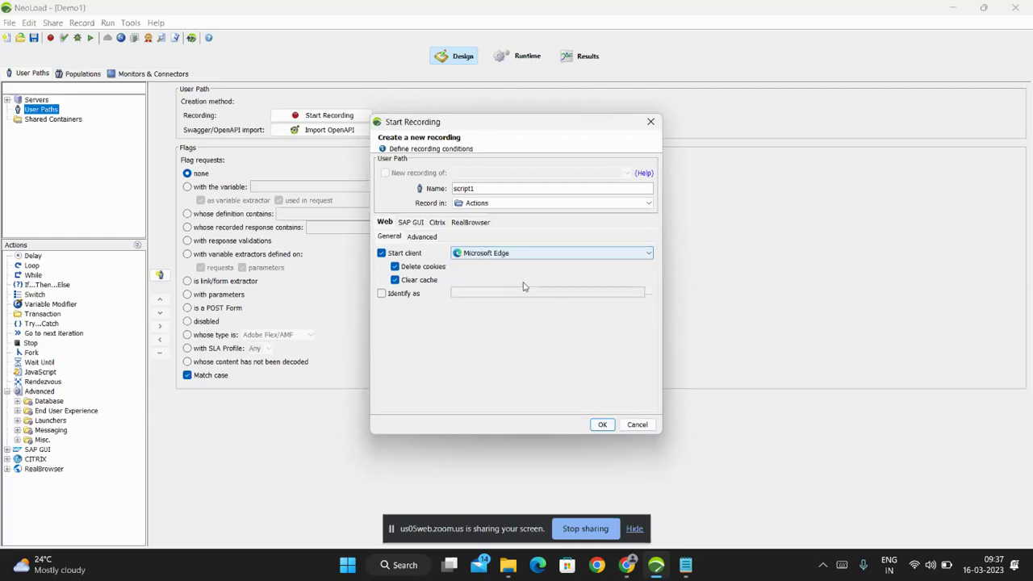
click(603, 424)
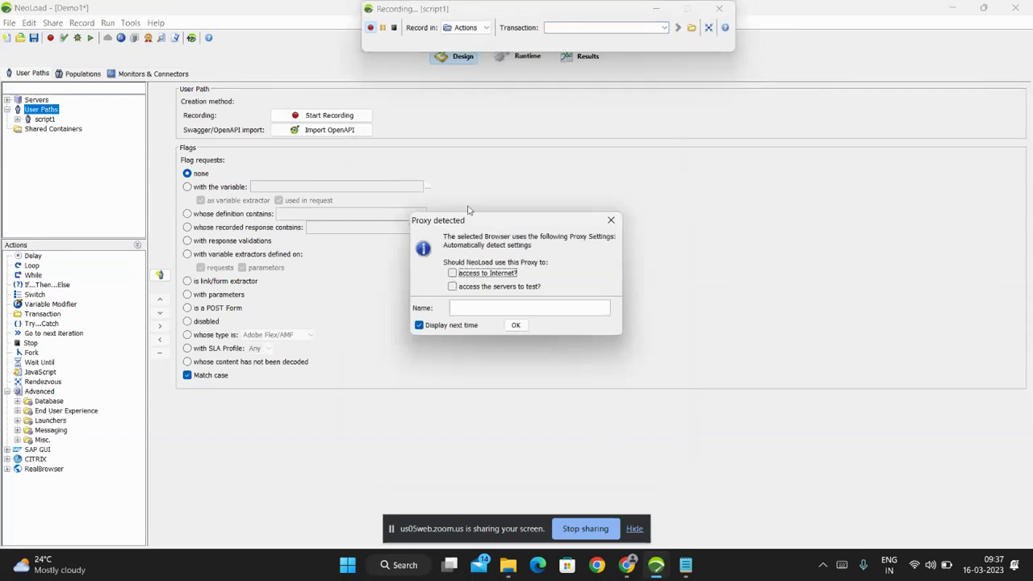
In Proxy detected, continue with both proxy options unchecked, then move the recording toolbar lower.
click(531, 36)
click(452, 273)
click(454, 287)
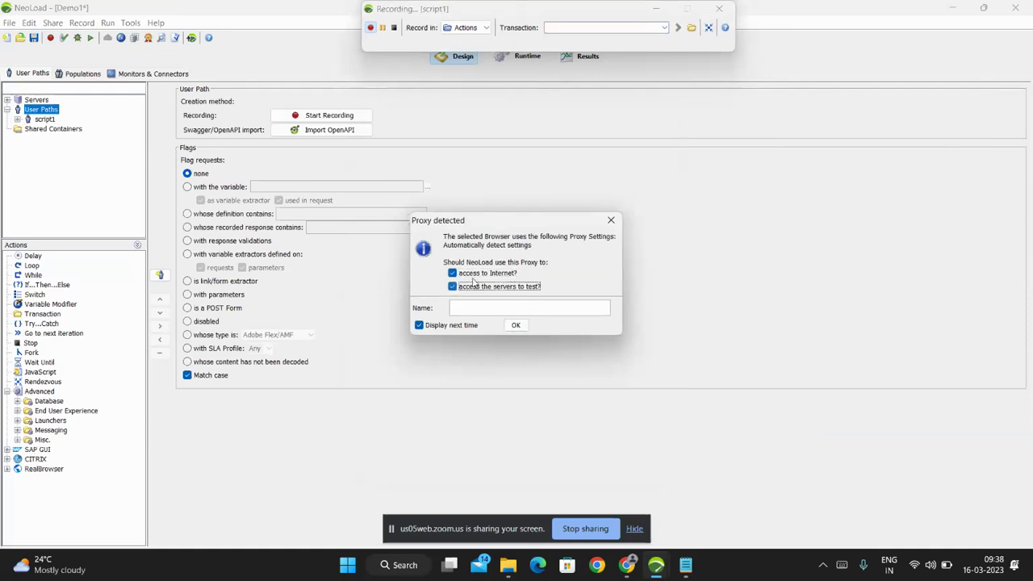
click(521, 330)
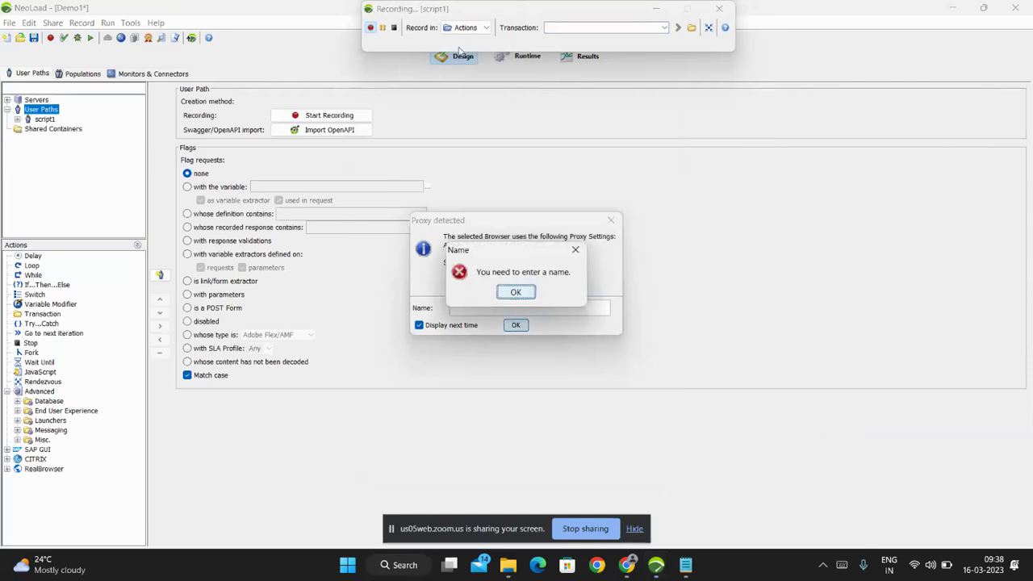
click(515, 293)
click(452, 273)
click(452, 288)
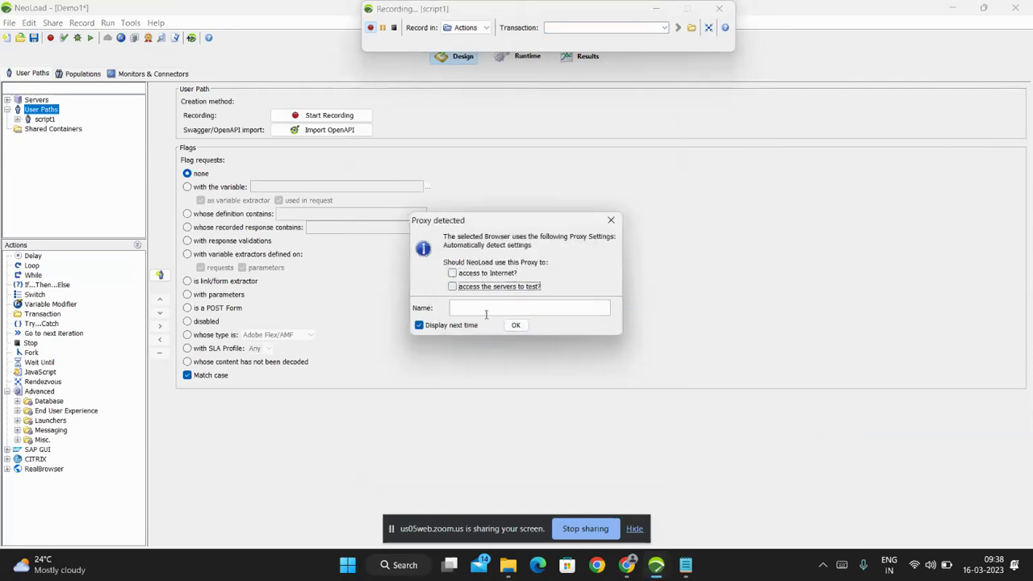
click(515, 325)
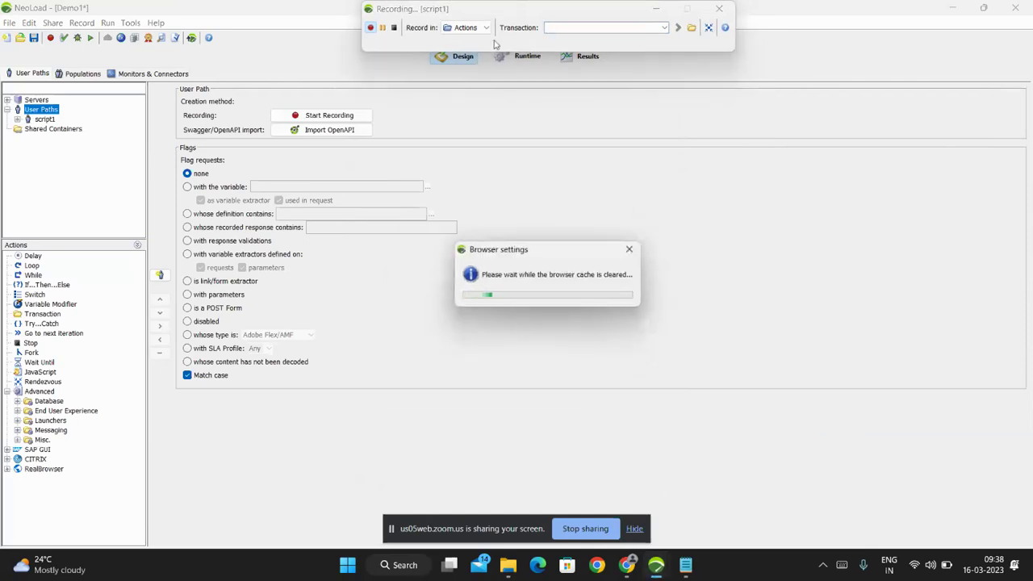
drag(531, 10, 547, 97)
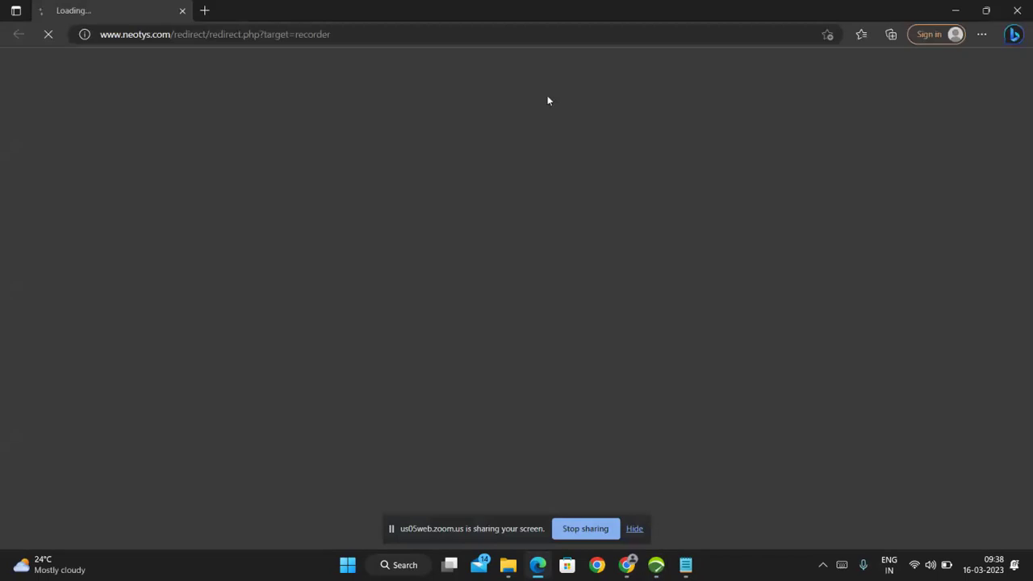
Close the Edge window stuck on Proxy Configuration Failed and switch back to NeoLoad's Demo1 project.
click(656, 565)
click(537, 565)
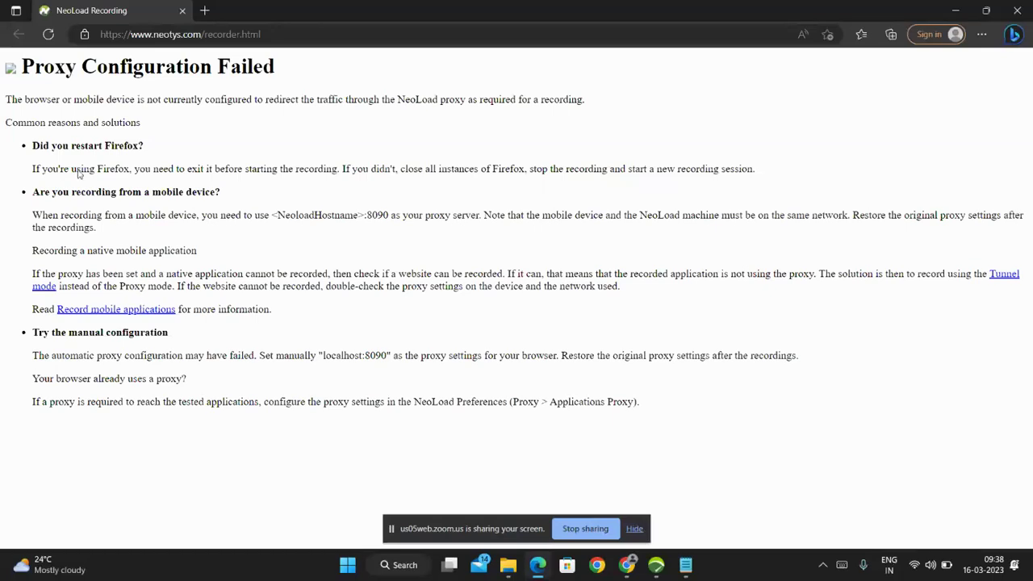
click(1017, 9)
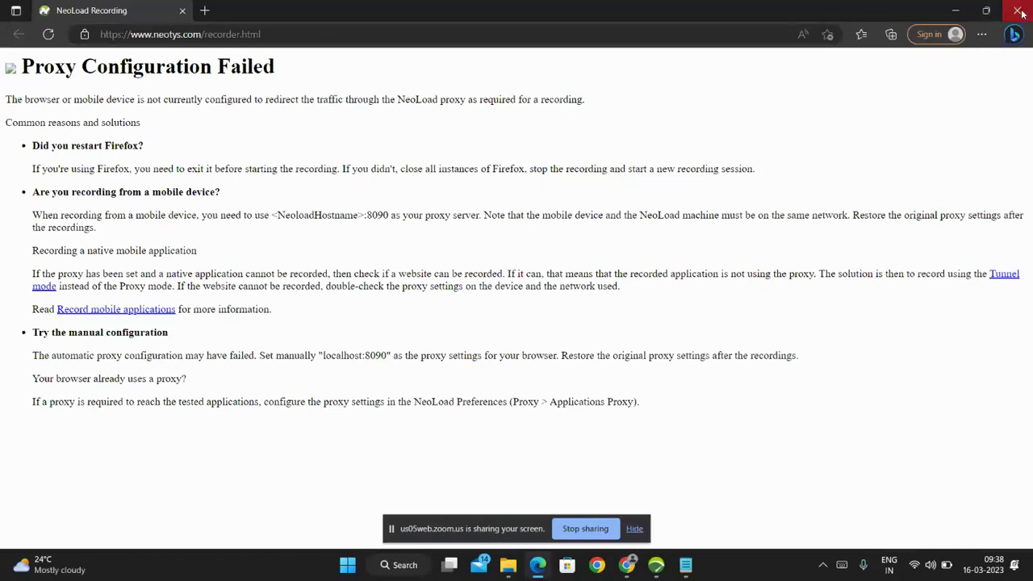
click(656, 568)
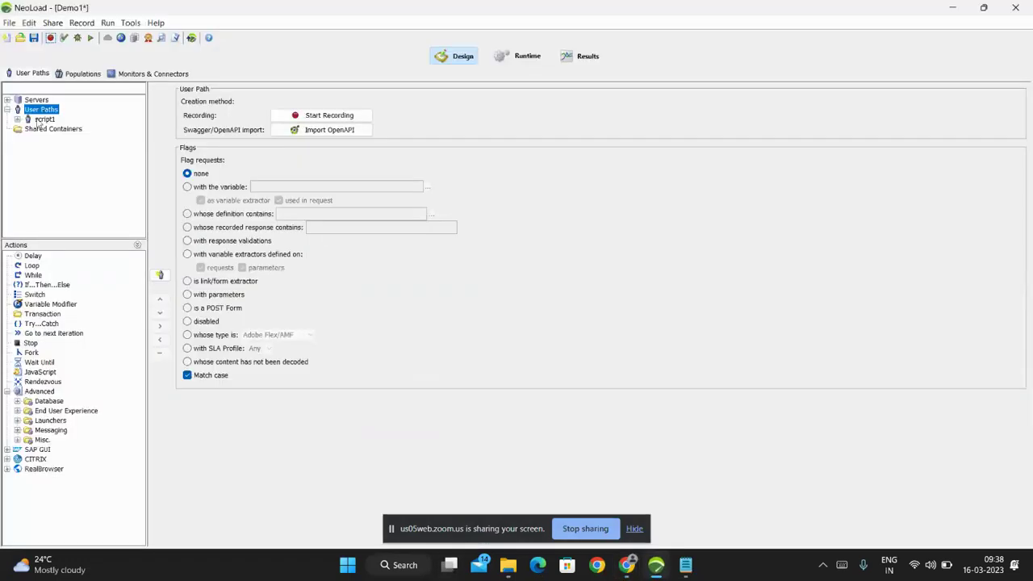
With script1 selected, restart recording using Internet Explorer as the client and accept the proxy notice.
click(39, 120)
click(50, 38)
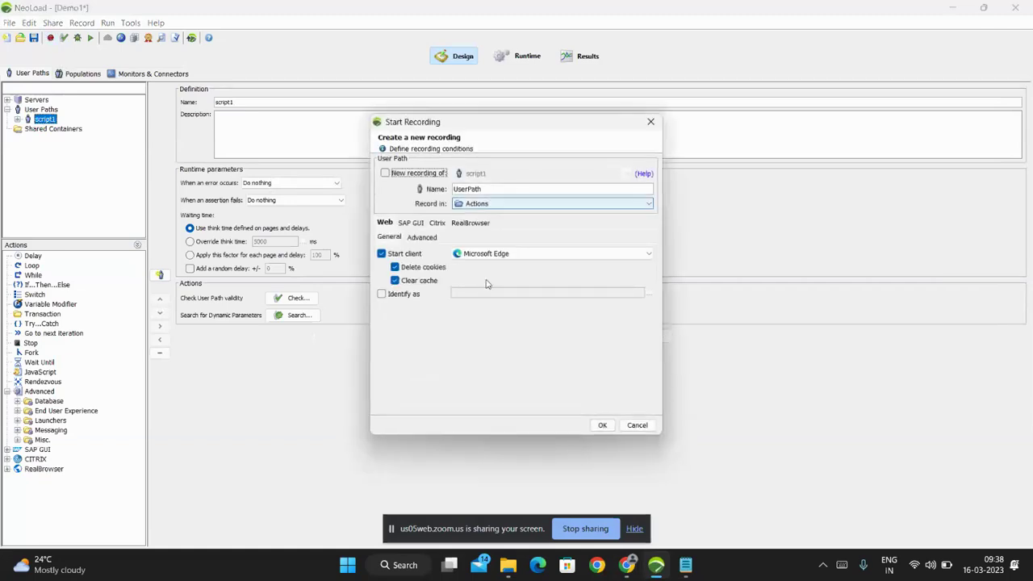
click(602, 254)
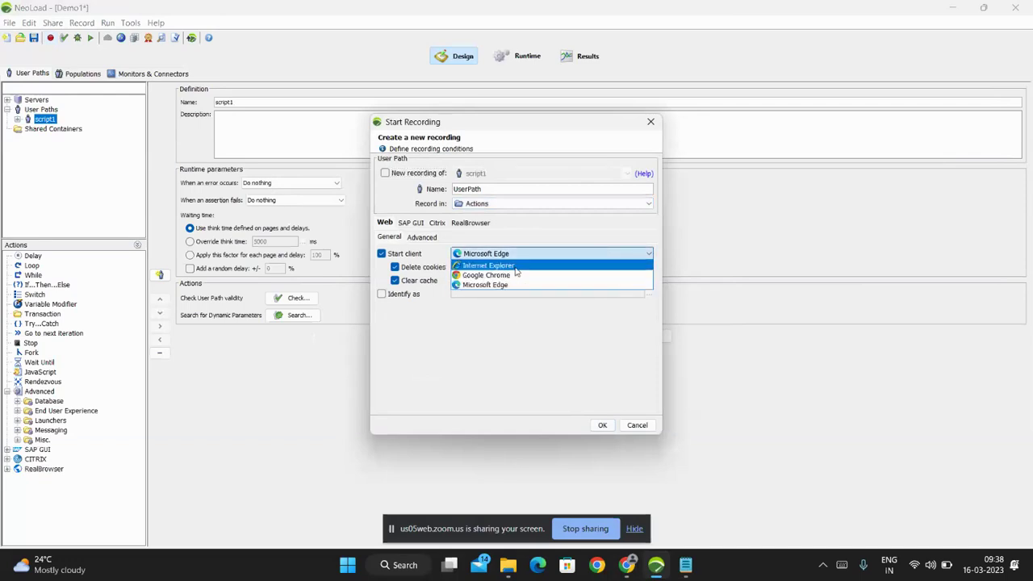
click(516, 266)
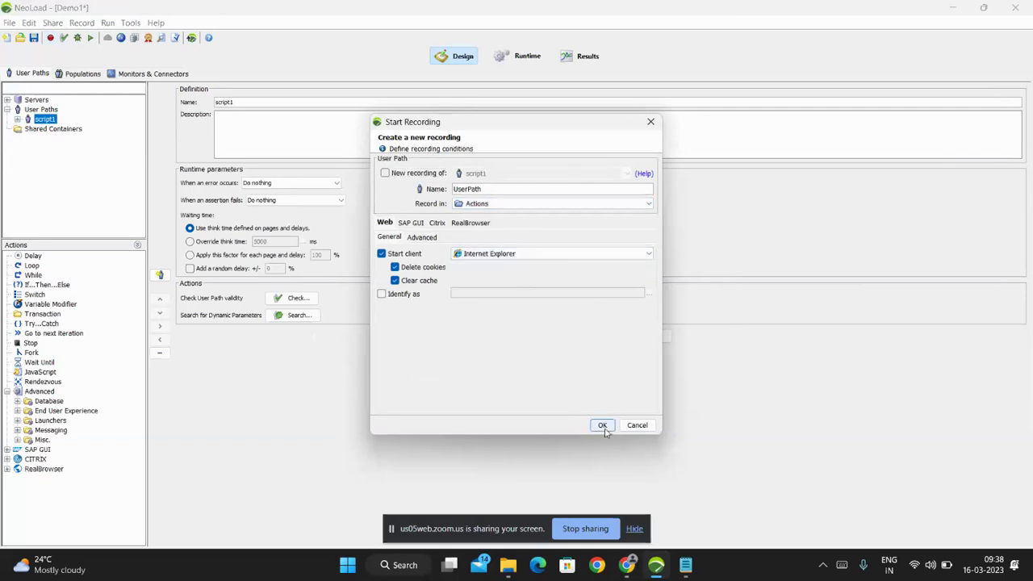
click(603, 426)
click(514, 325)
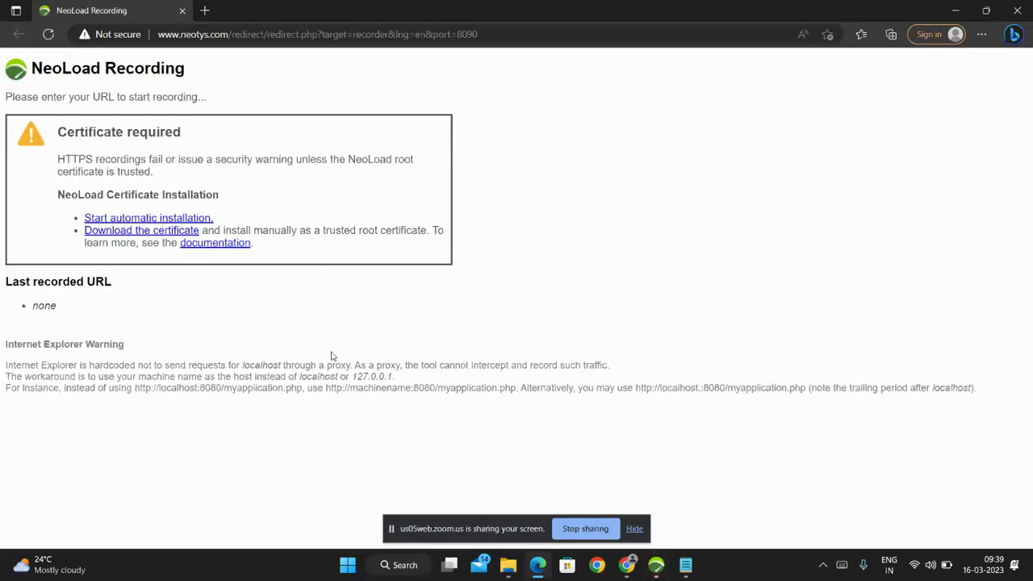
Minimize NeoLoad and follow the 'Download the certificate' link on the NeoLoad Recording page.
click(658, 567)
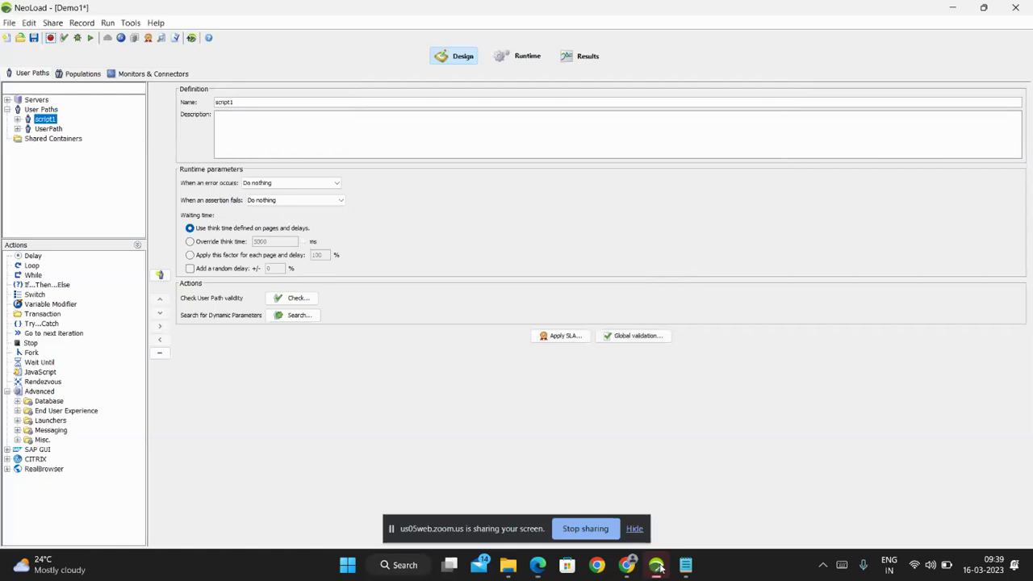
click(657, 566)
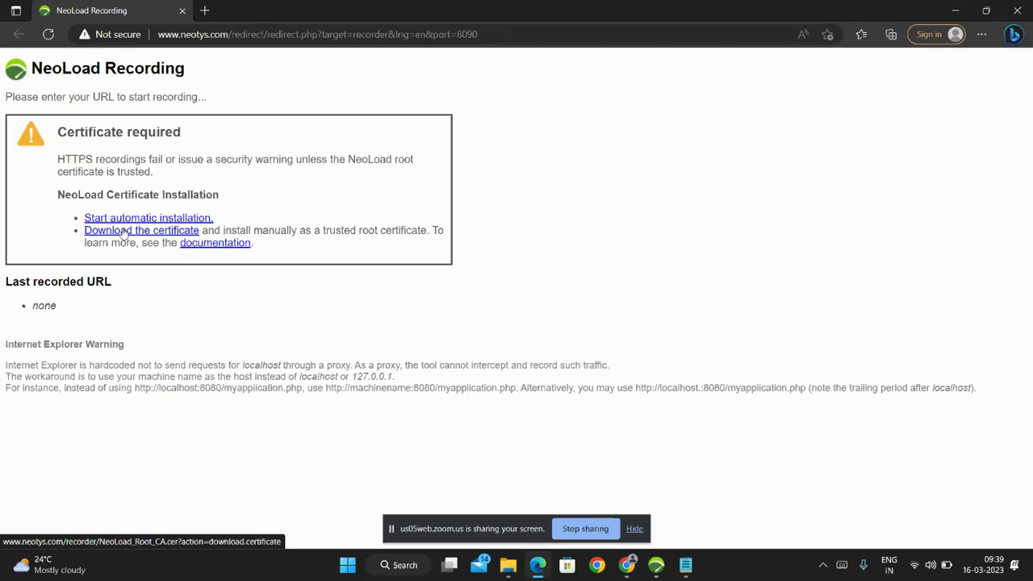
click(124, 232)
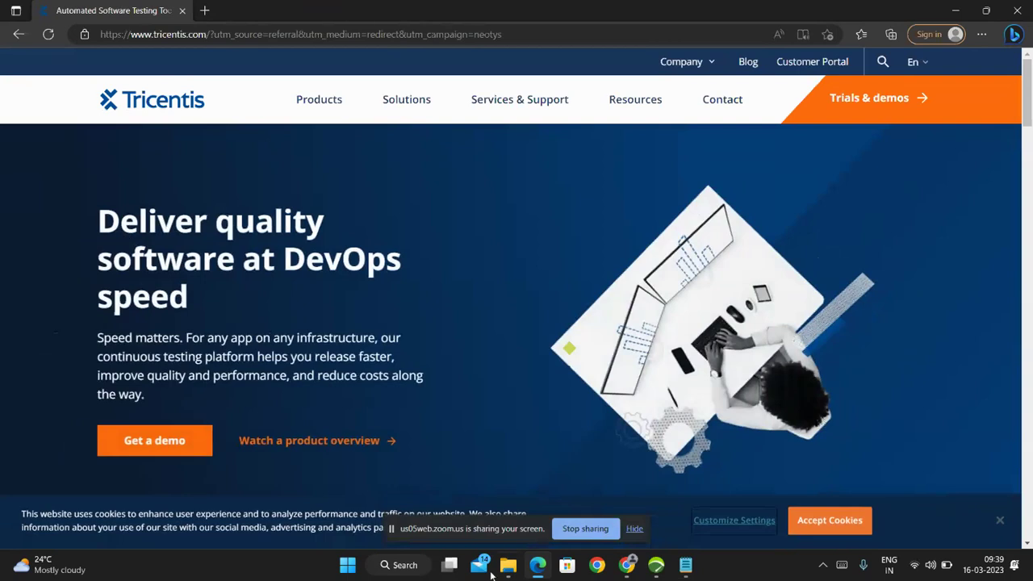
Search Bing for 'neoload root certificatedownload' in a new tab and open the root certificate installation topic.
click(999, 520)
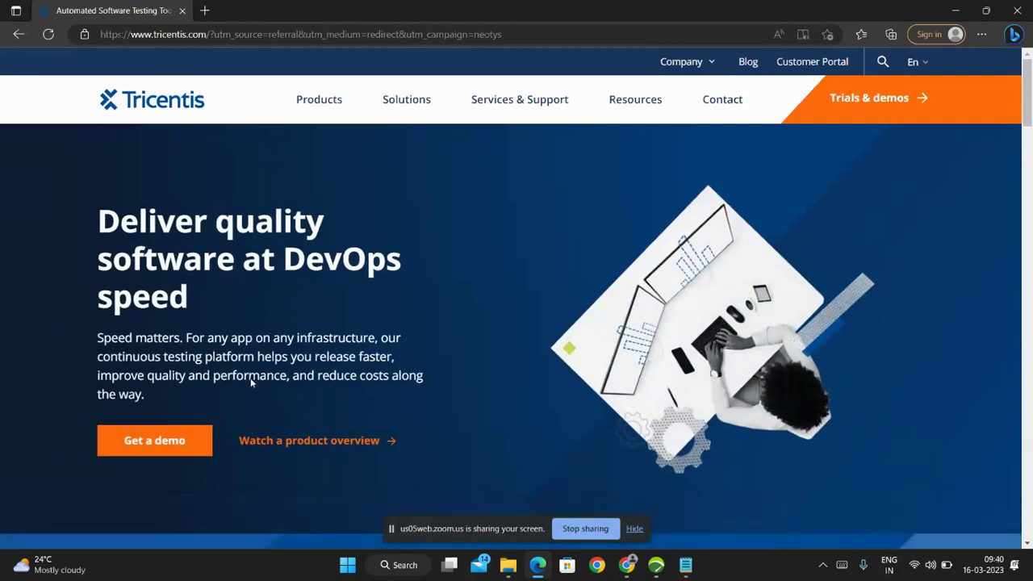
scroll(368, 432, down, 3)
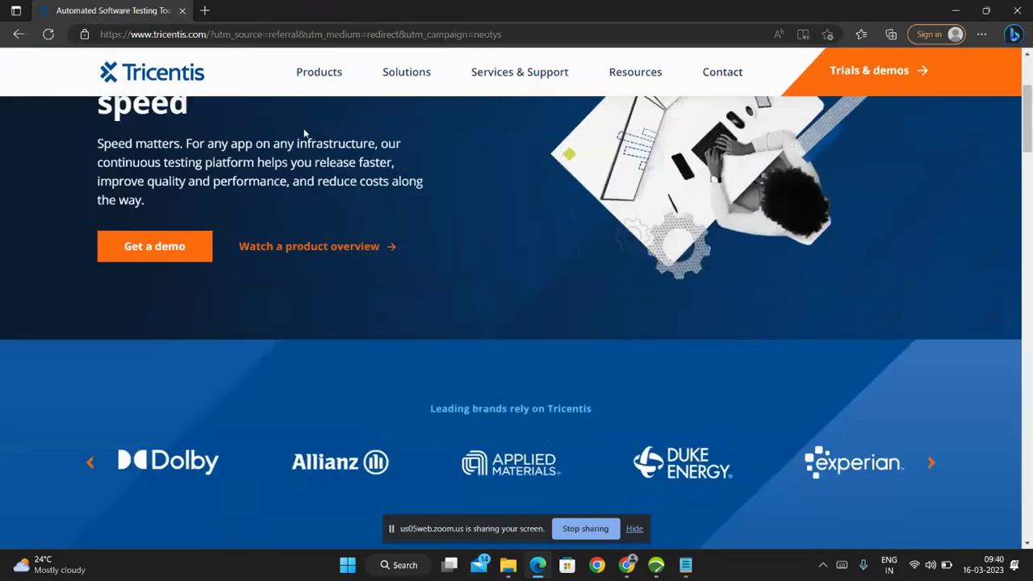
click(204, 11)
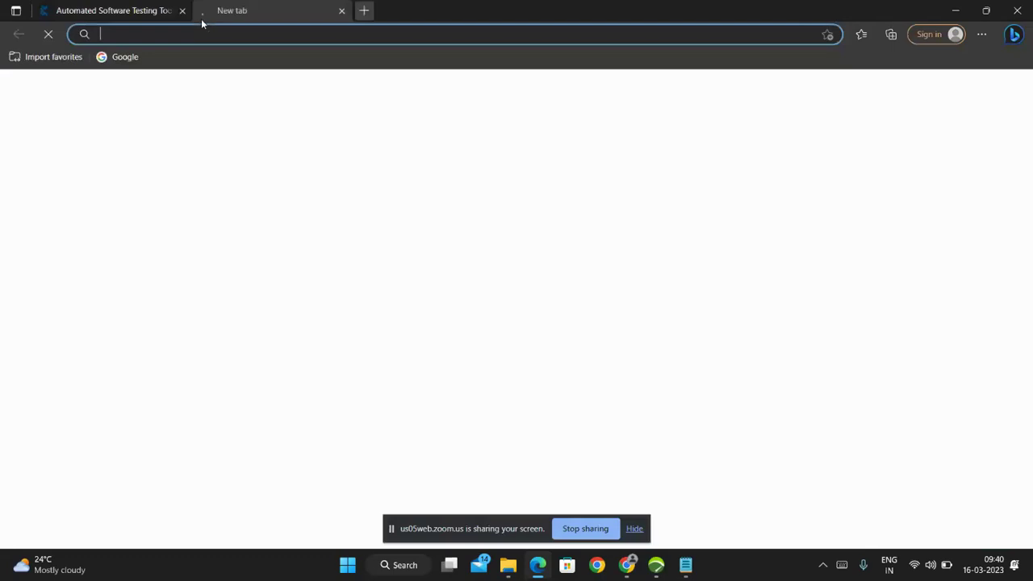
text(neo)
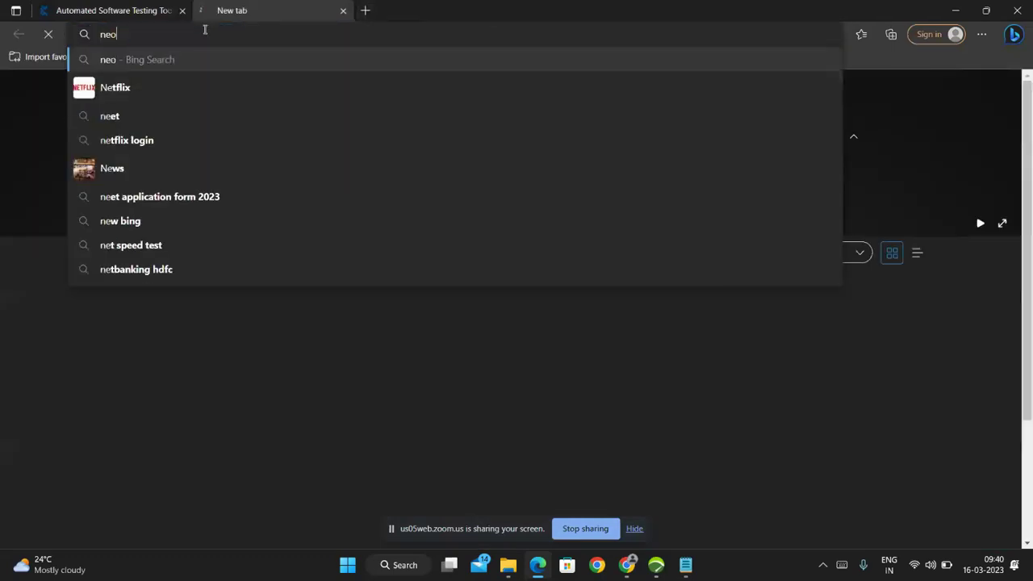
text(load root)
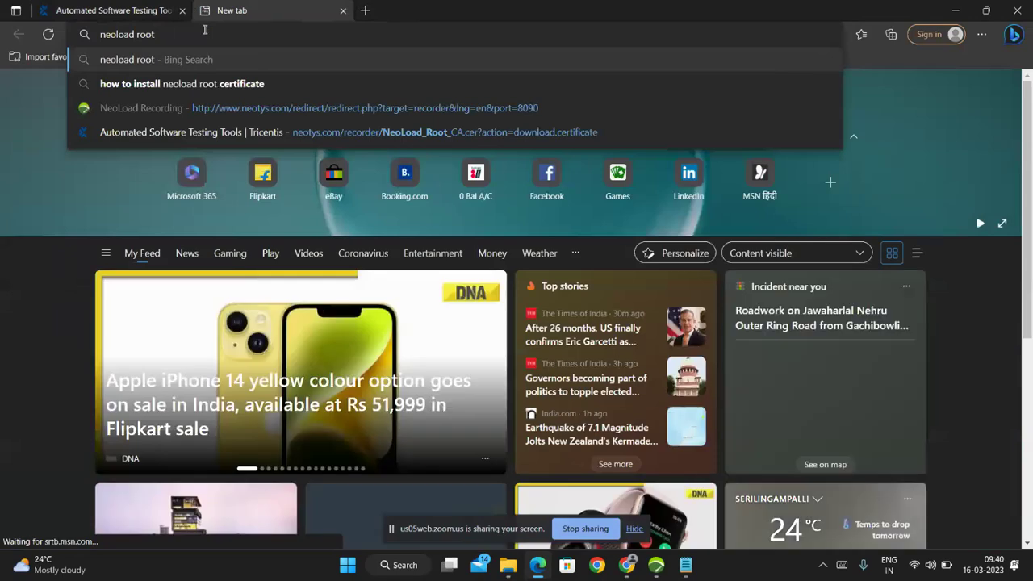
text( c)
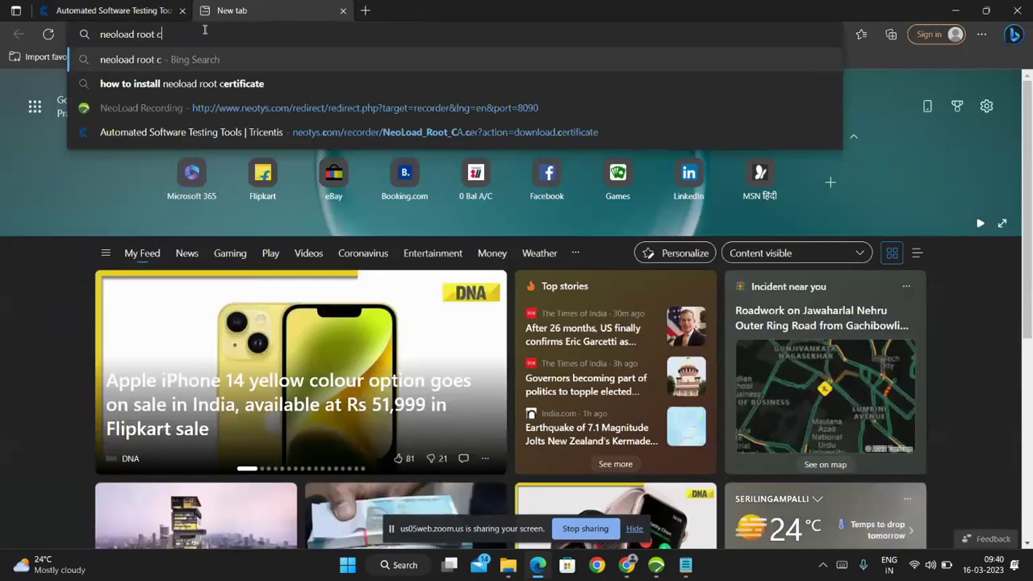
text(ertif)
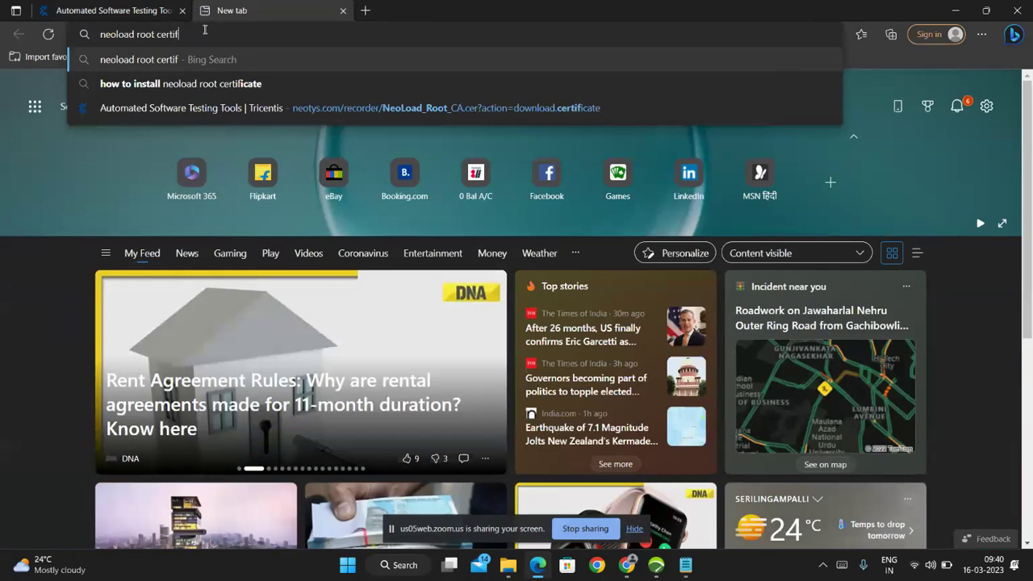
text(icatedo)
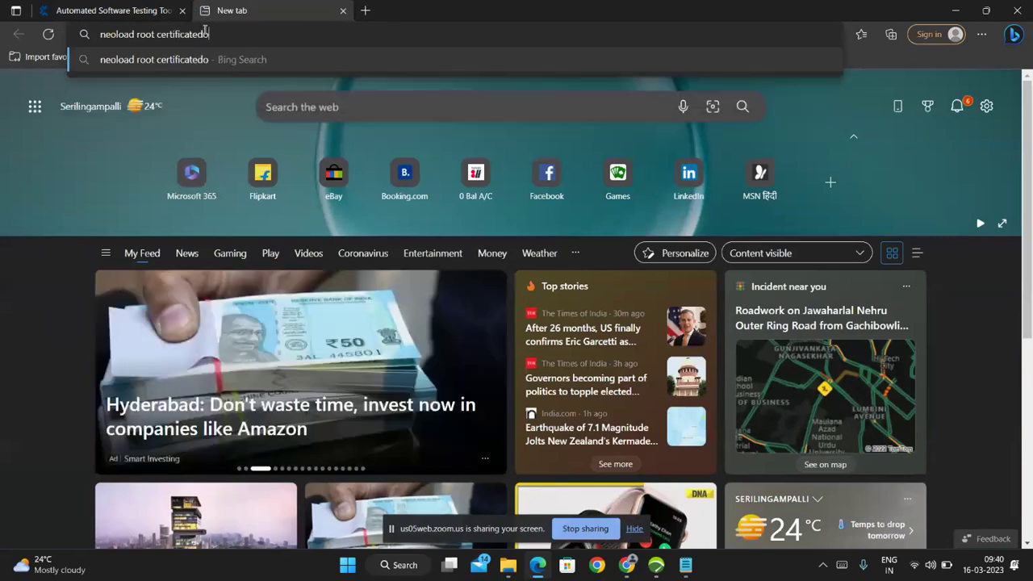
text(wnload)
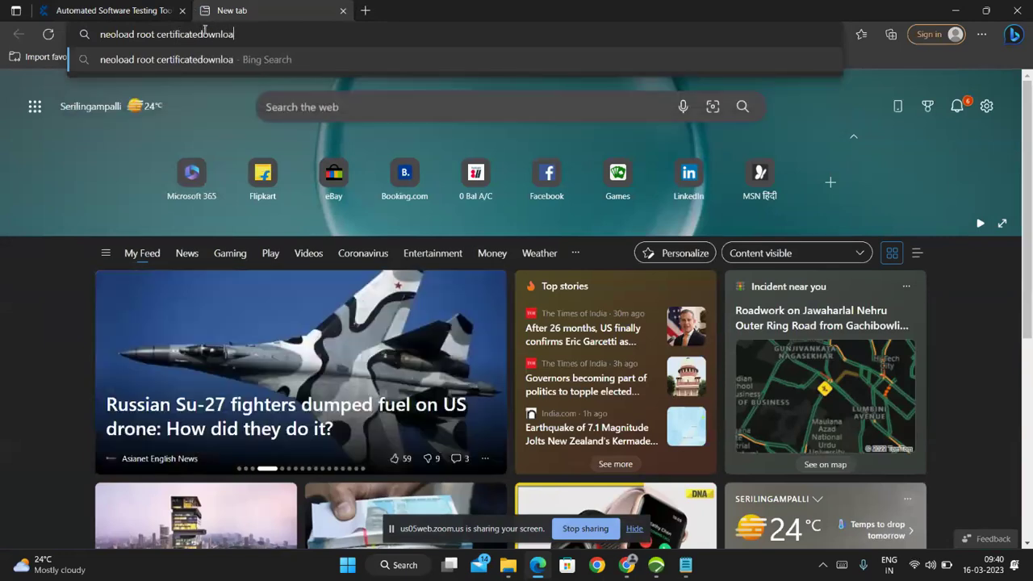
key(Return)
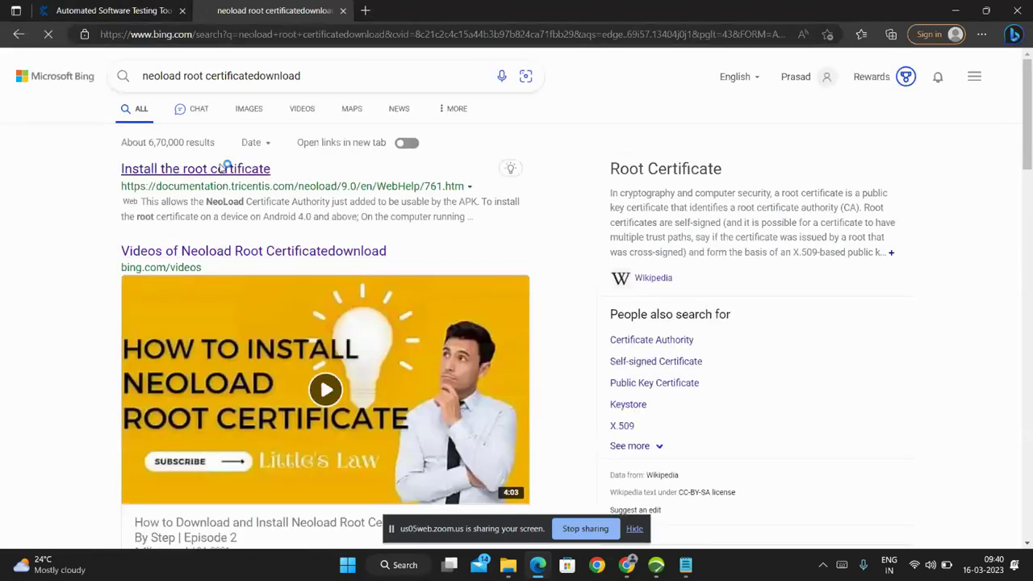
click(223, 169)
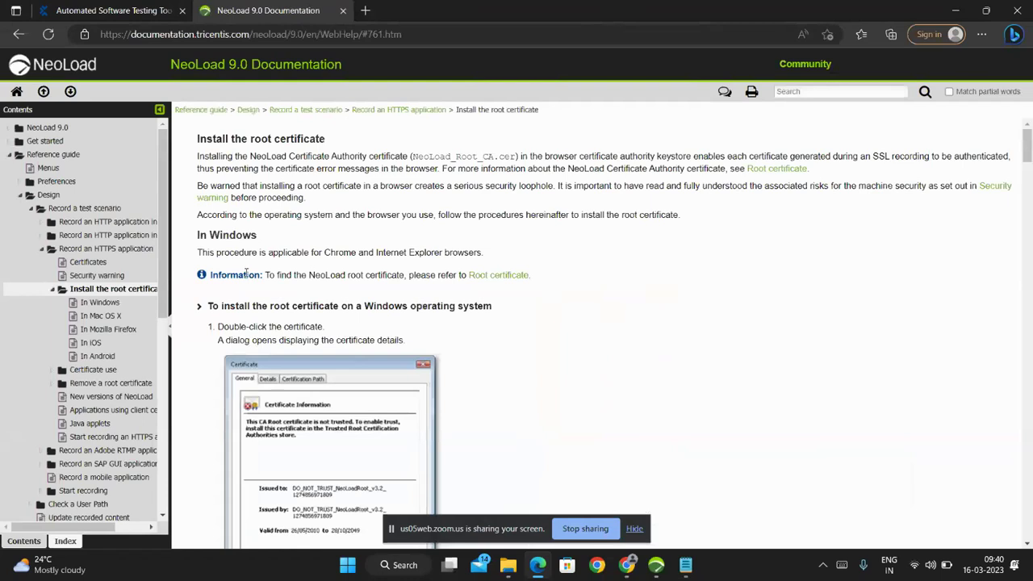
click(494, 276)
scroll(498, 278, down, 15)
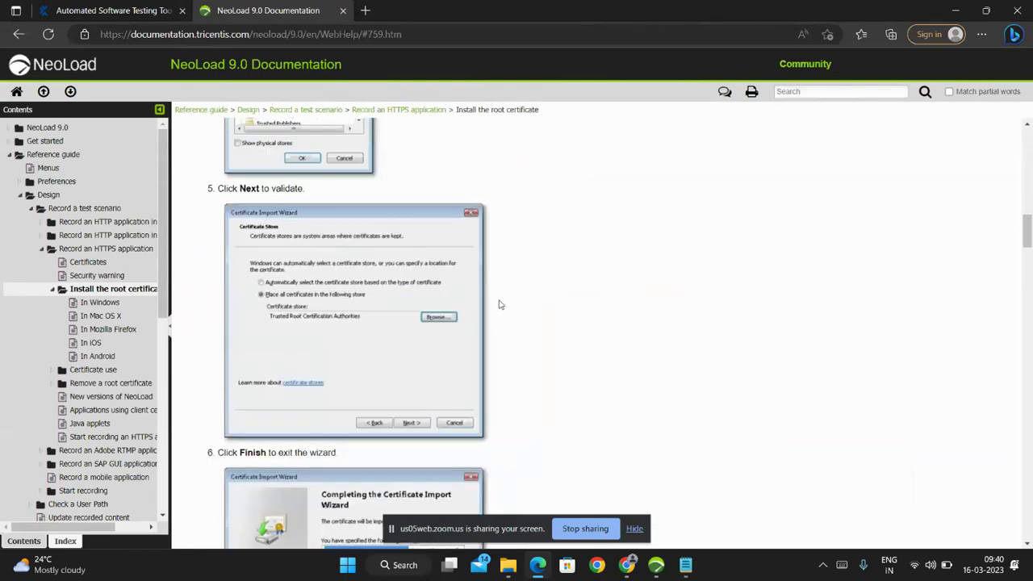
scroll(492, 181, down, 10)
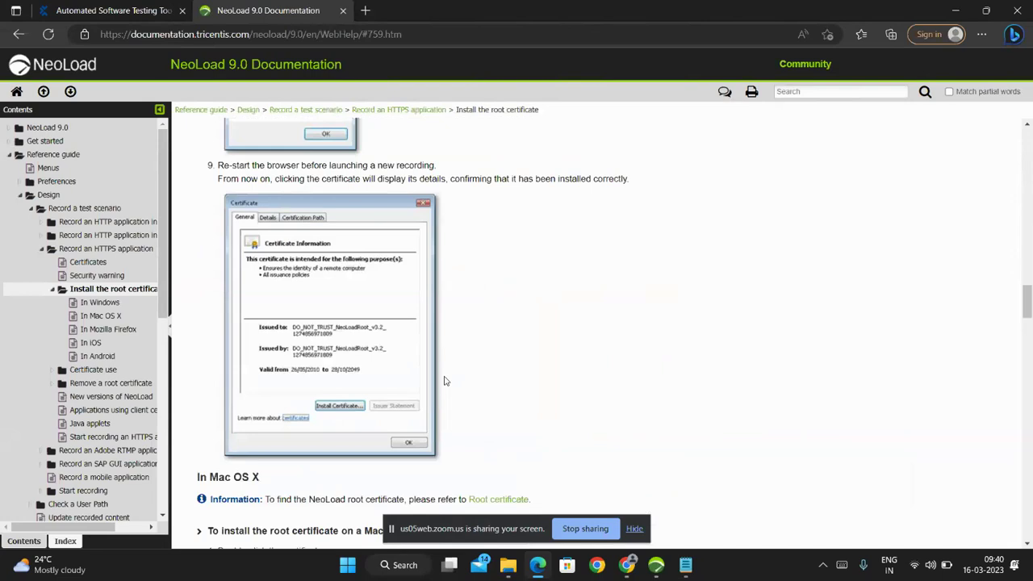
scroll(443, 374, up, 15)
scroll(443, 374, up, 8)
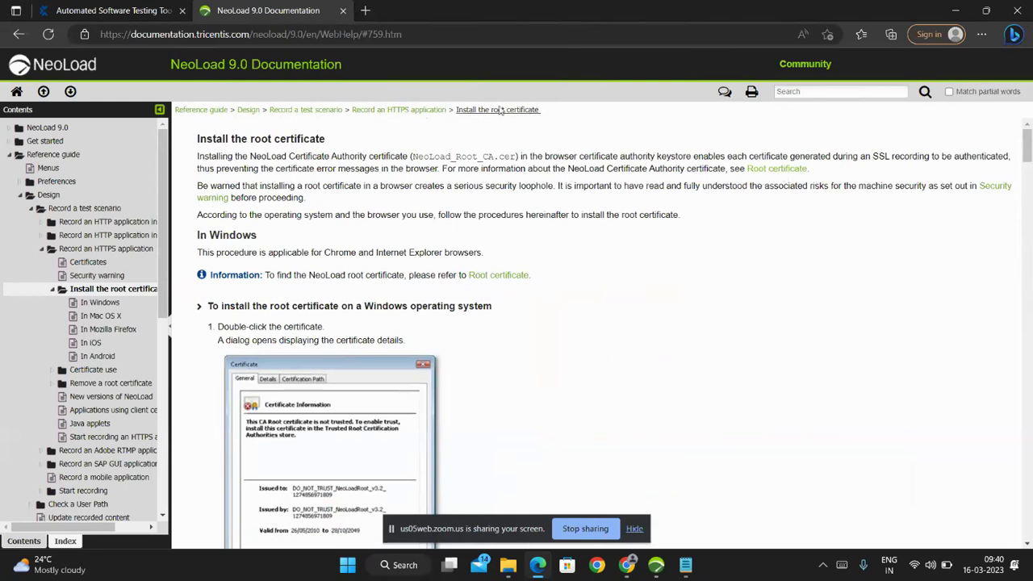
Refine the search to 'neoload root certificate download free' and open NeoLoad 9.0's Install the root certificate page.
click(16, 36)
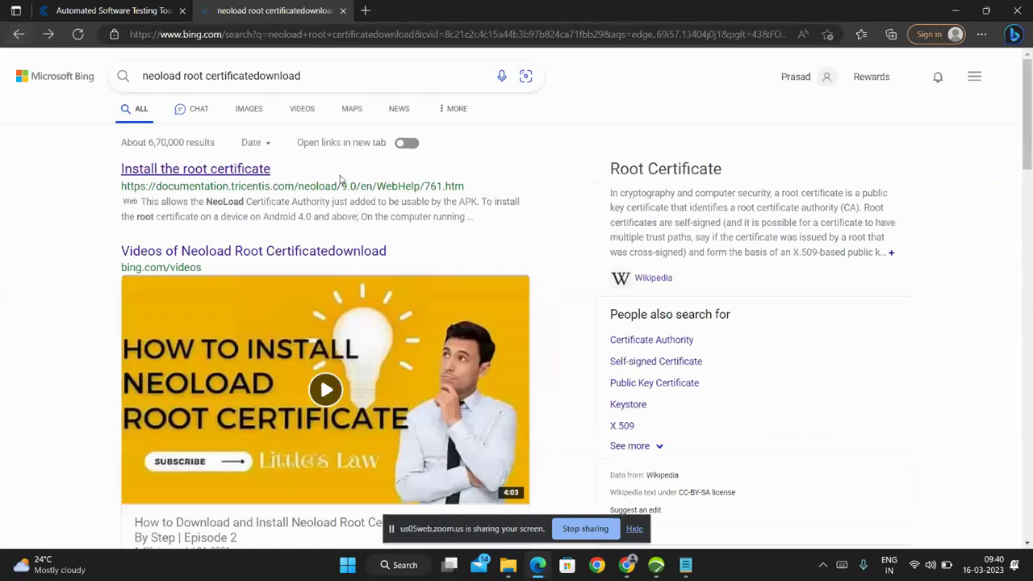
scroll(409, 296, down, 7)
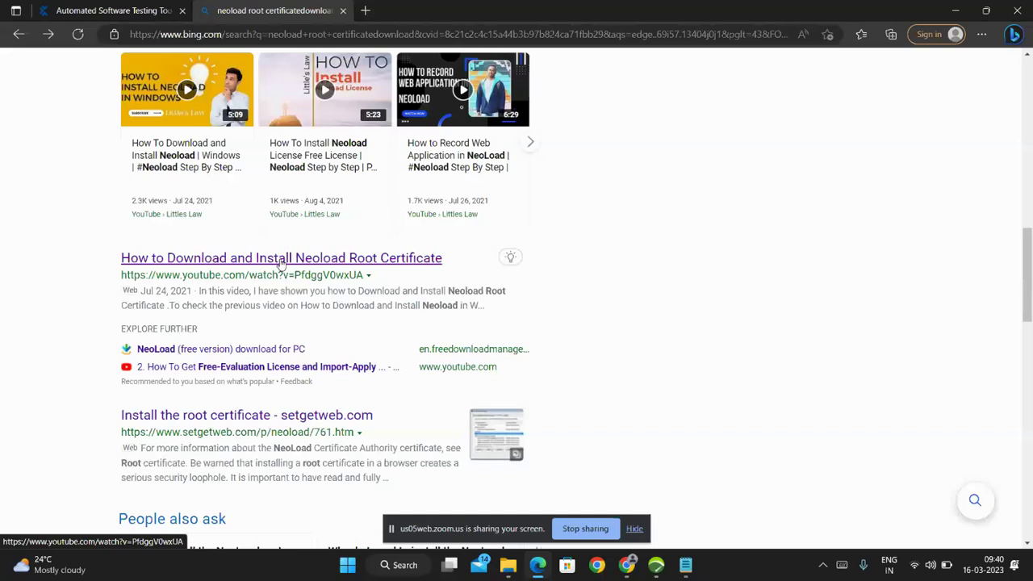
scroll(280, 265, up, 10)
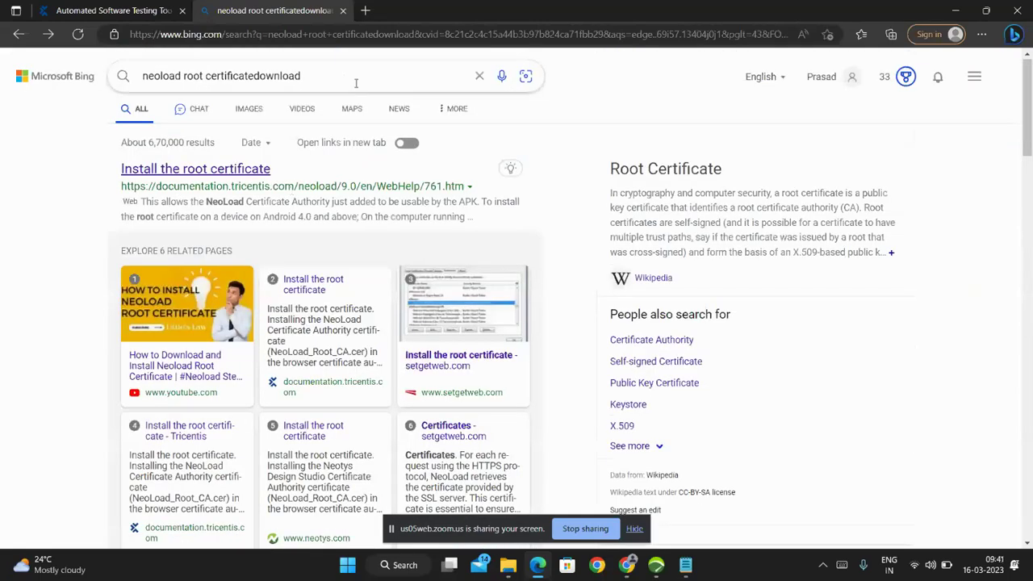
click(254, 76)
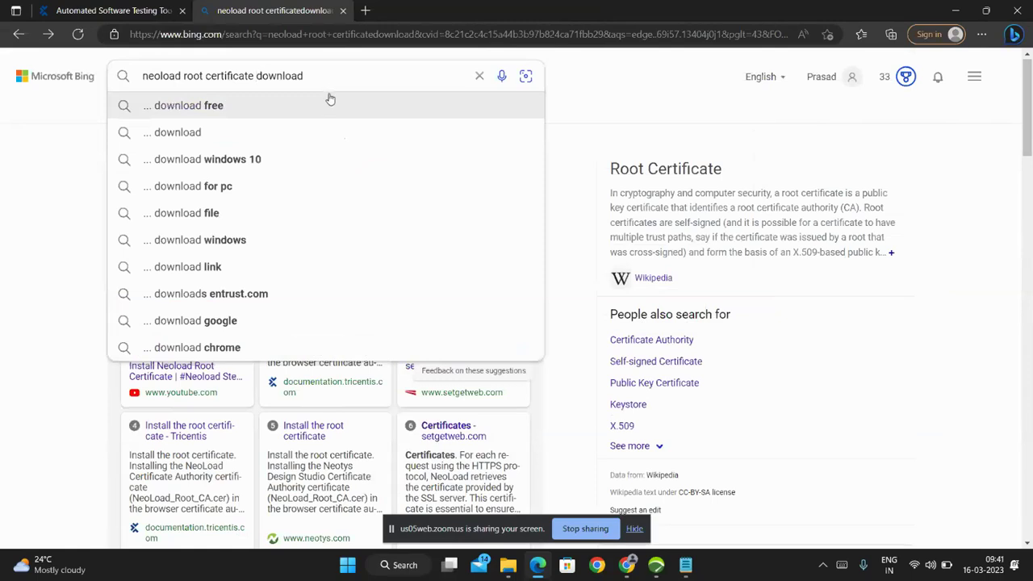
key(Down)
key(Up)
key(Return)
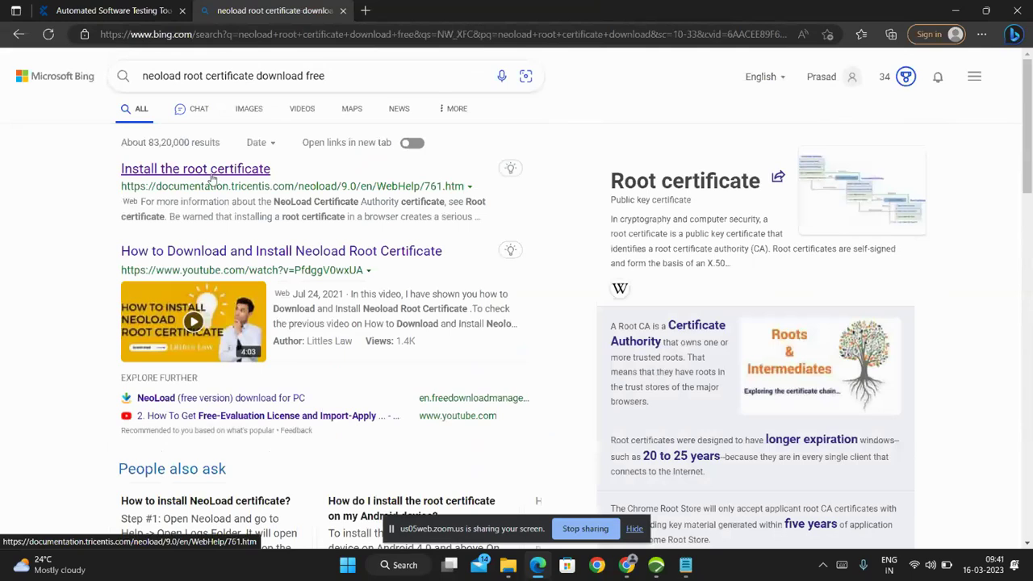
click(211, 179)
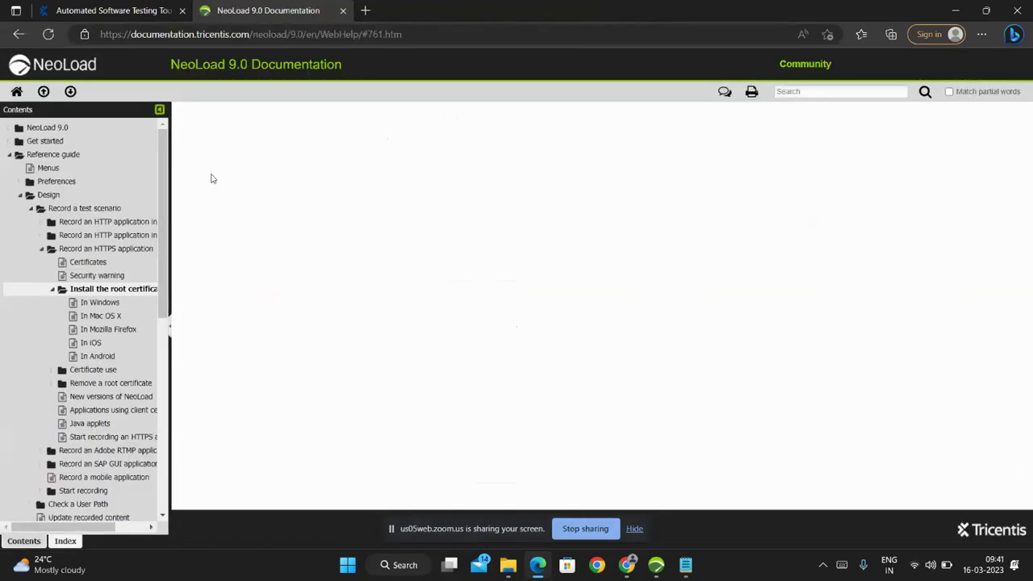
scroll(277, 387, down, 1)
scroll(277, 387, down, 4)
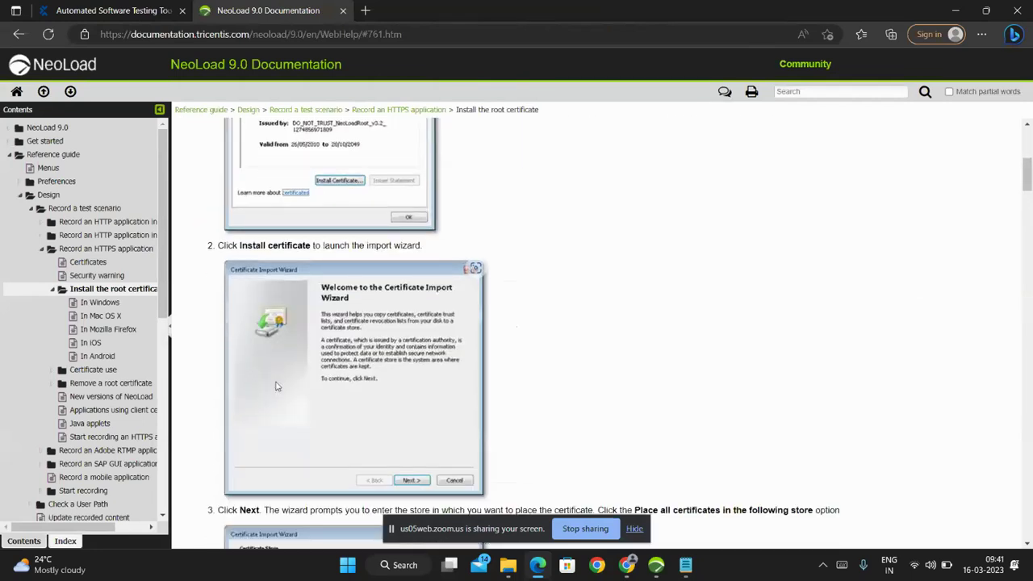
scroll(332, 360, up, 4)
scroll(634, 272, down, 5)
scroll(634, 272, up, 1)
scroll(634, 272, down, 1)
Start a NeoLoad recording with Google Chrome as the start client, accepting the proxy prompts.
click(953, 10)
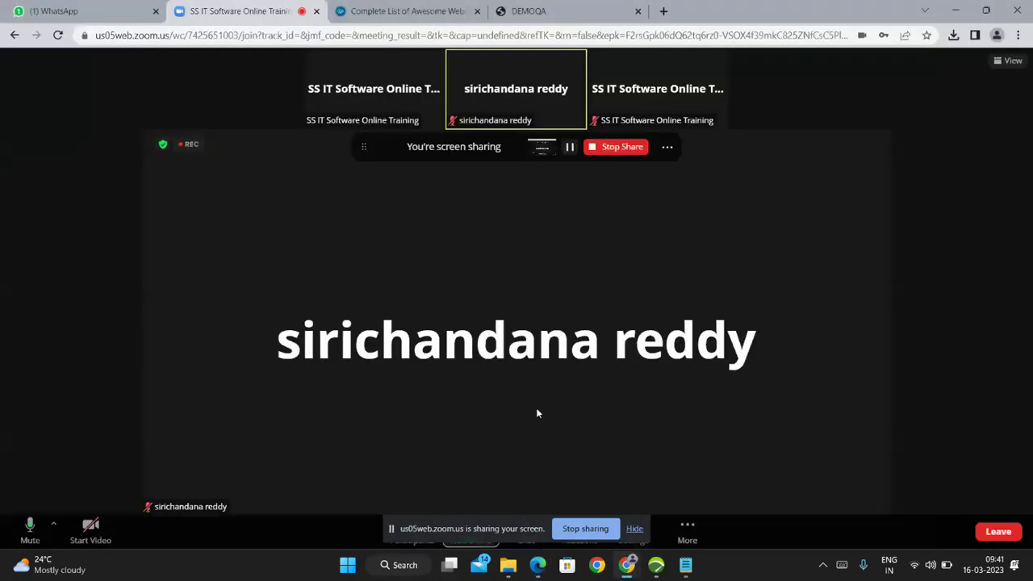
click(656, 565)
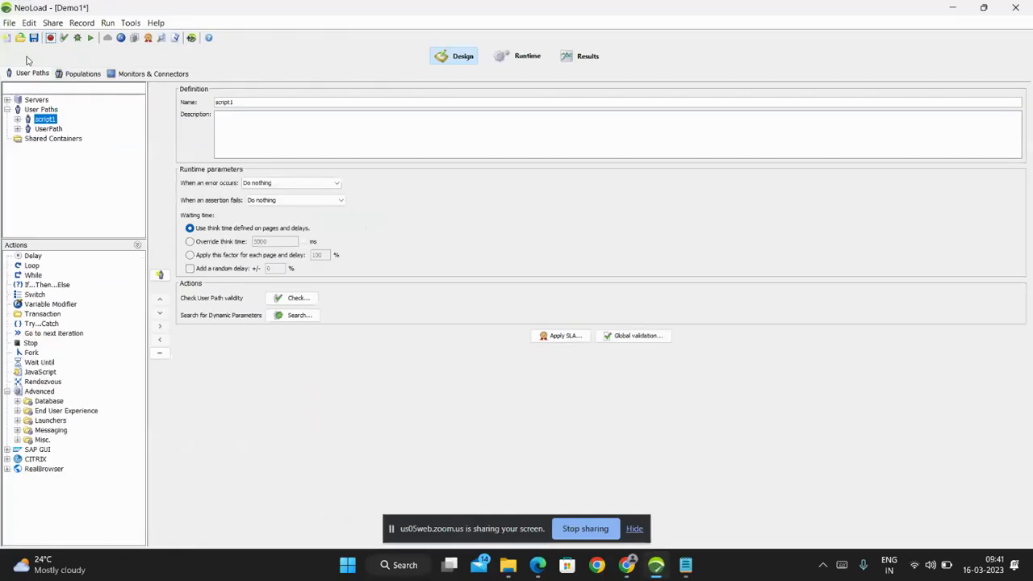
click(50, 38)
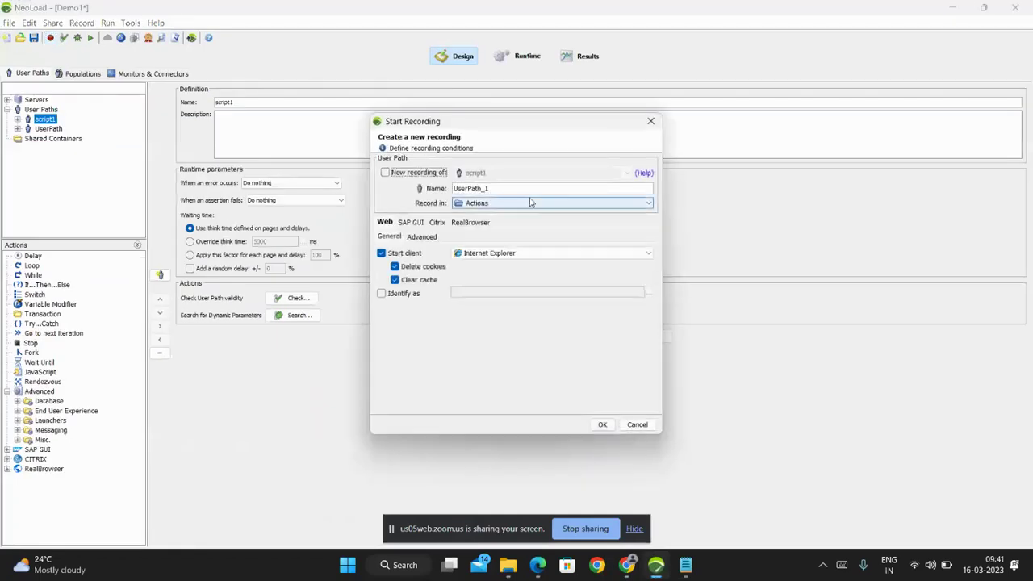
click(533, 252)
click(518, 275)
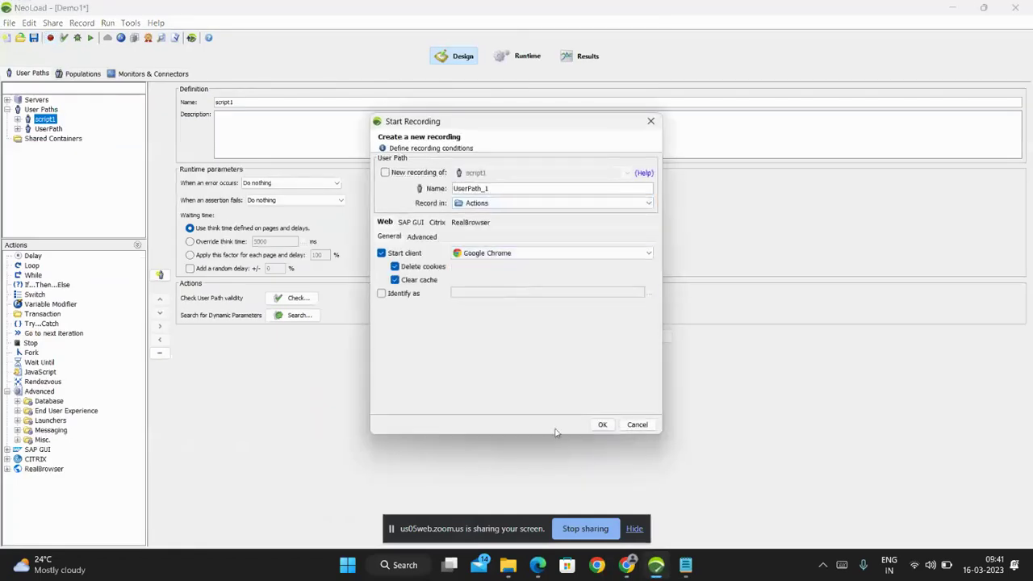
click(602, 424)
click(492, 306)
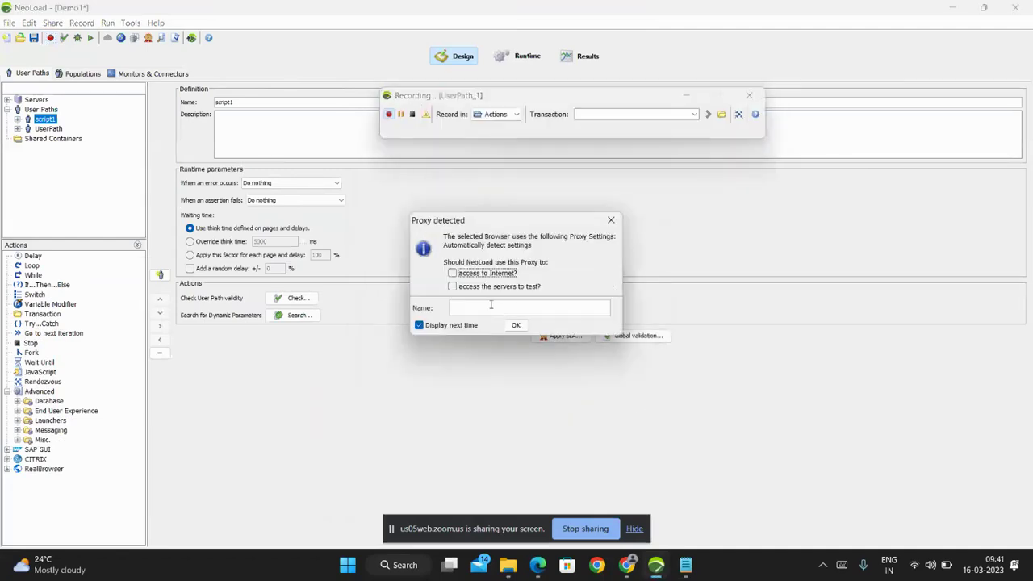
click(508, 327)
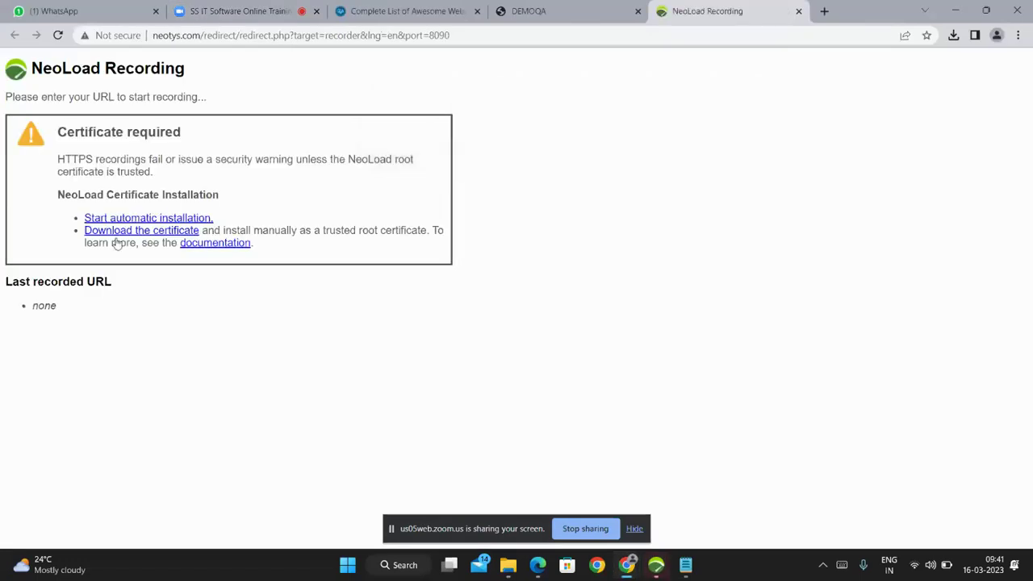
Follow the root certificate download link and browse the Tricentis page after closing its cookie banner.
click(138, 231)
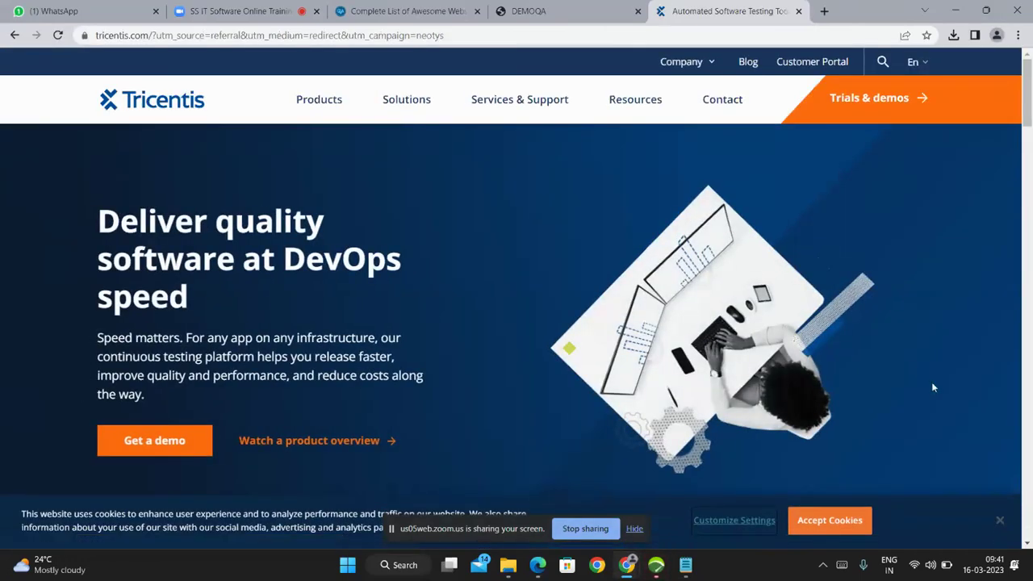
click(1000, 520)
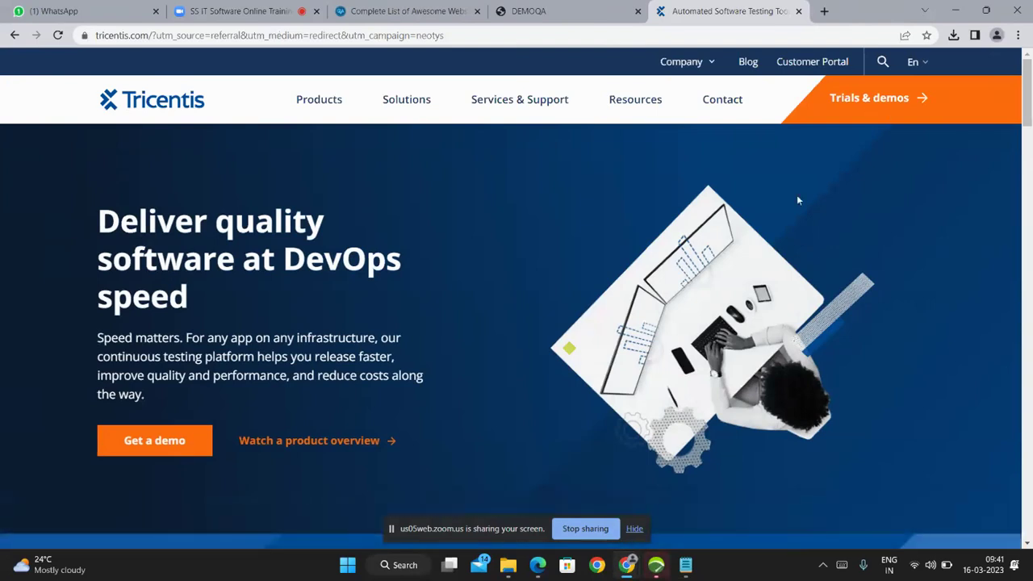
scroll(797, 200, down, 10)
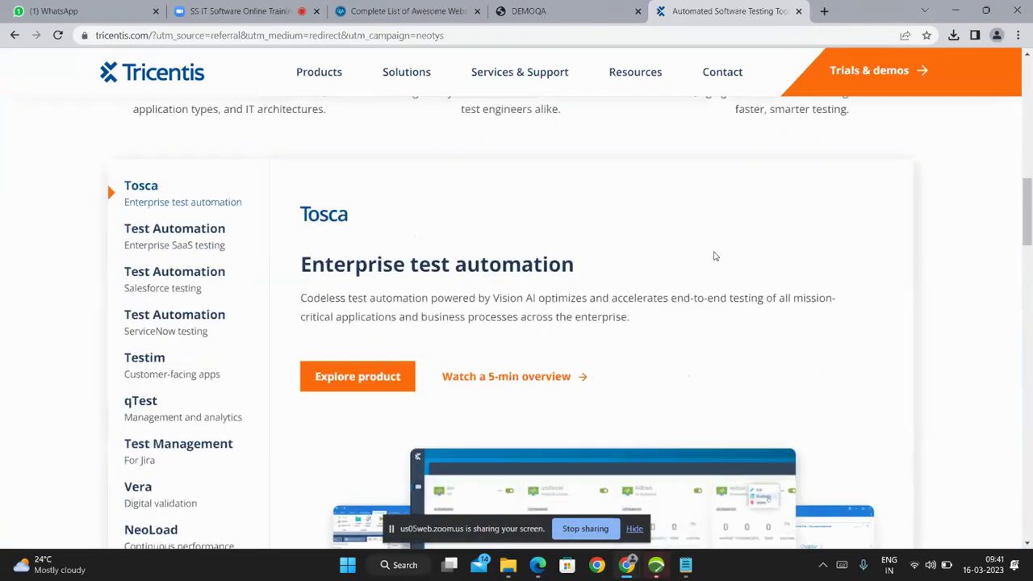
scroll(364, 304, down, 5)
scroll(370, 326, down, 10)
scroll(376, 347, up, 4)
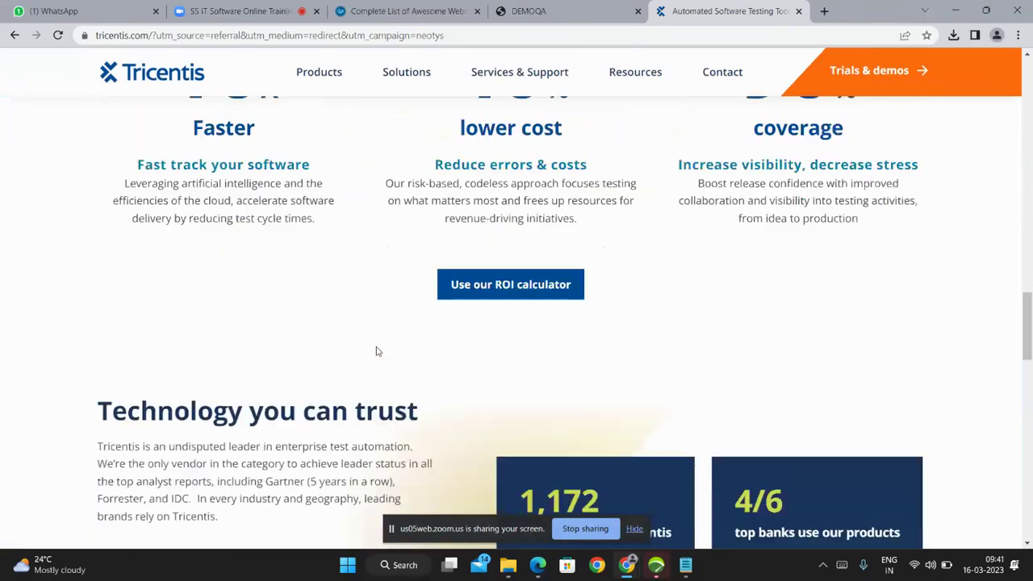
scroll(376, 351, down, 5)
scroll(376, 346, up, 12)
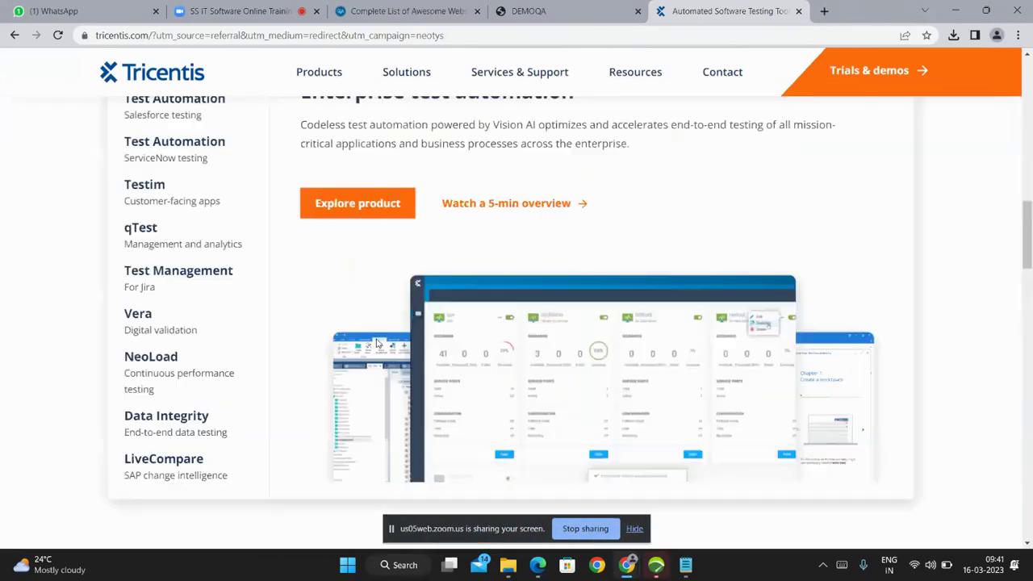
scroll(376, 344, up, 15)
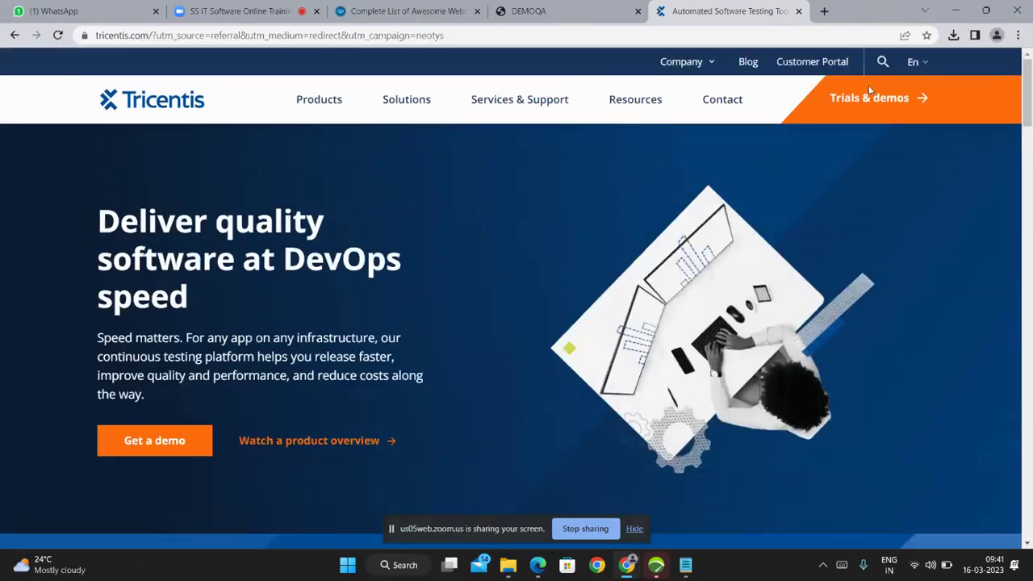
Look through the DEMOQA and Zoom meeting browser tabs, then return to NeoLoad.
click(565, 11)
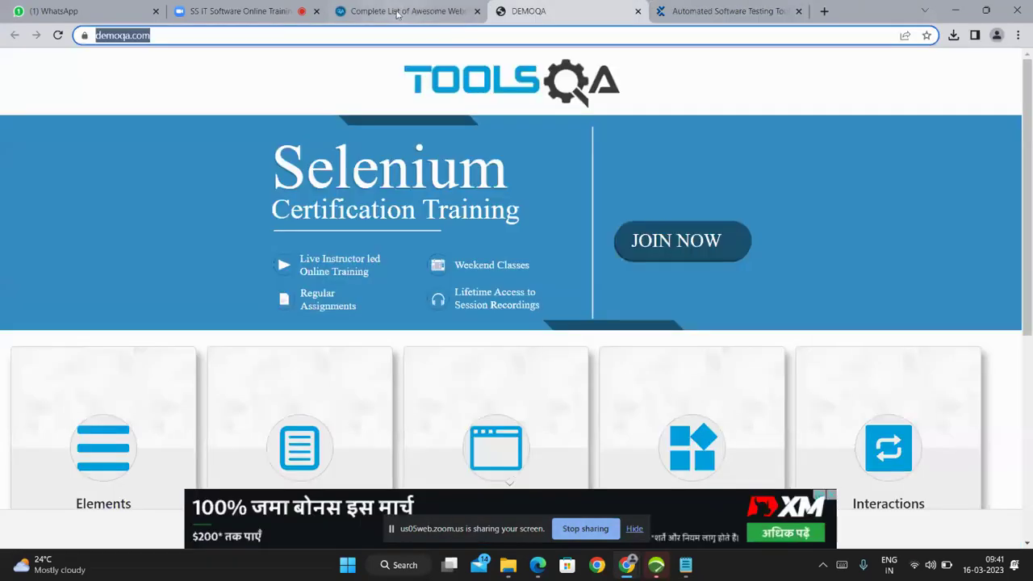
click(396, 12)
click(239, 11)
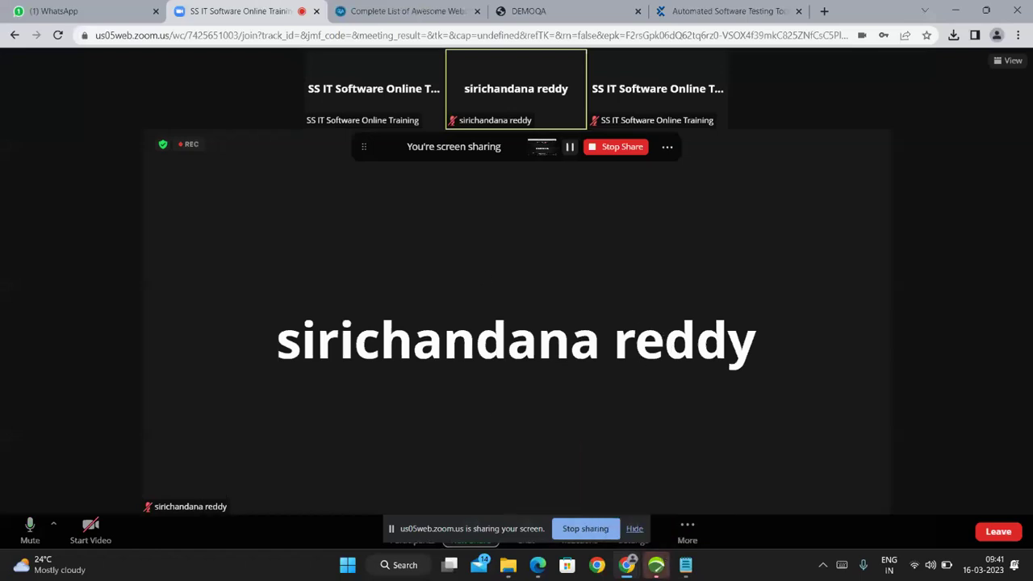
click(656, 565)
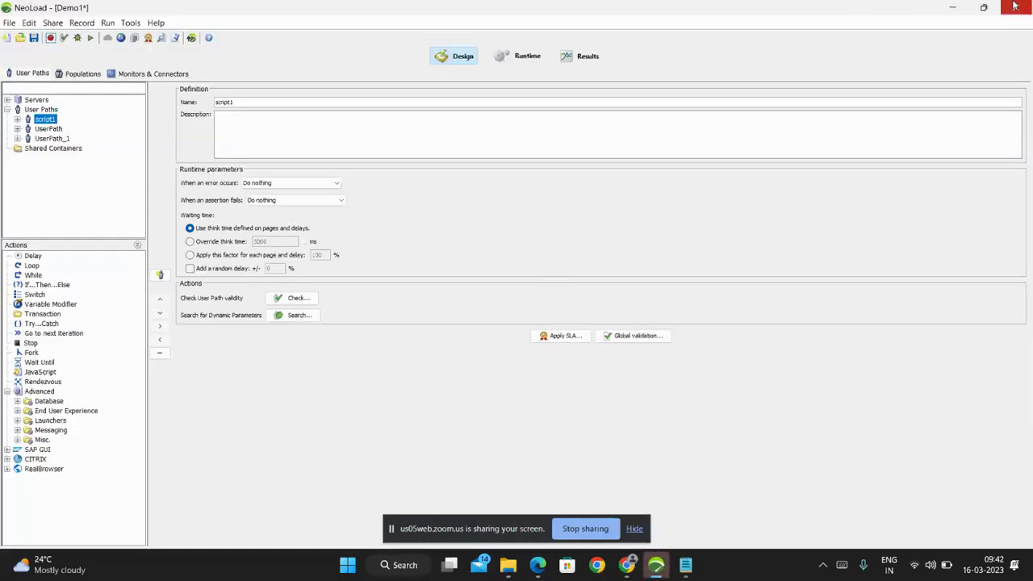
Expand script1 to view its Actions container settings, then collapse it again.
click(952, 7)
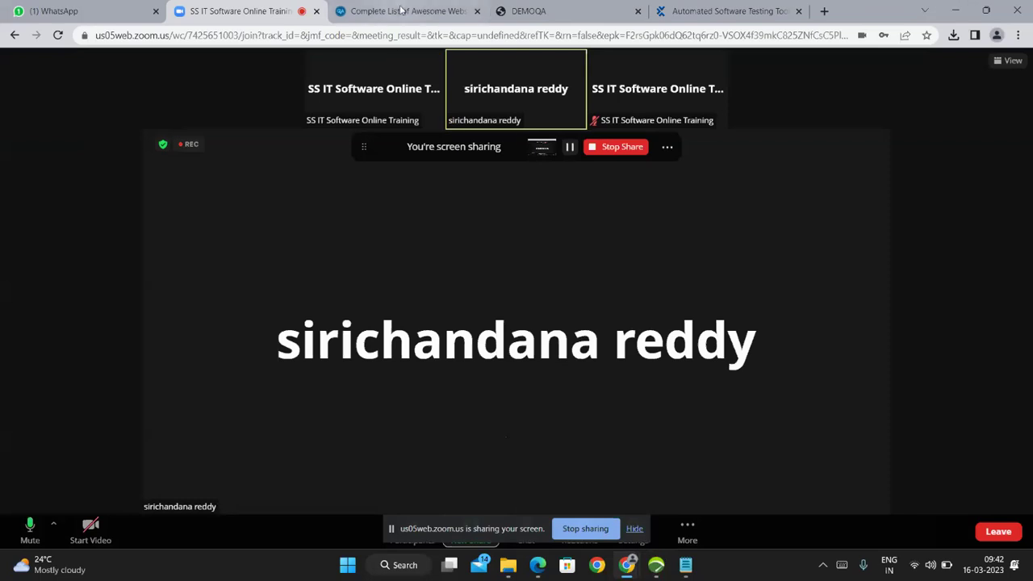
click(661, 571)
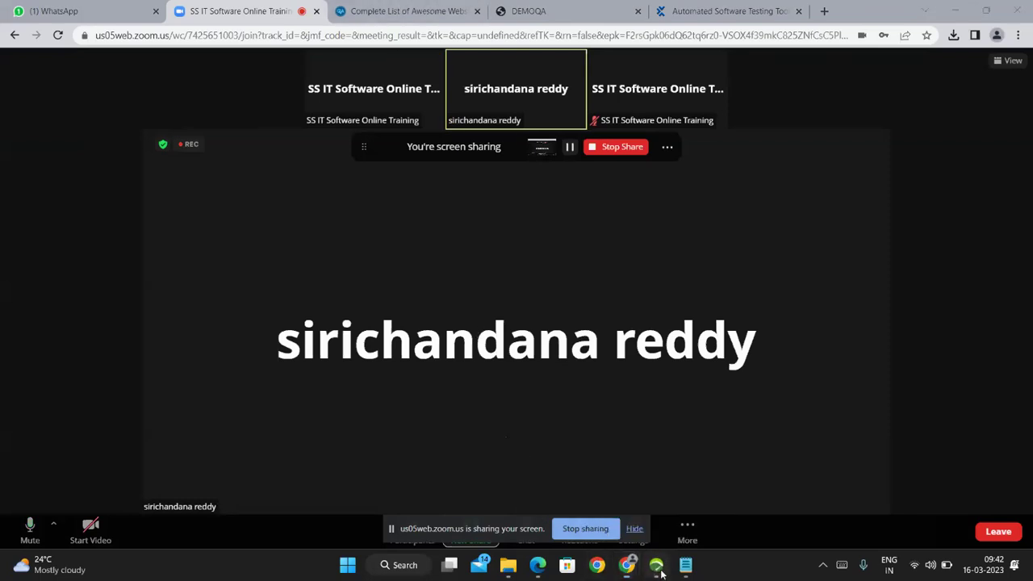
double_click(37, 121)
click(50, 139)
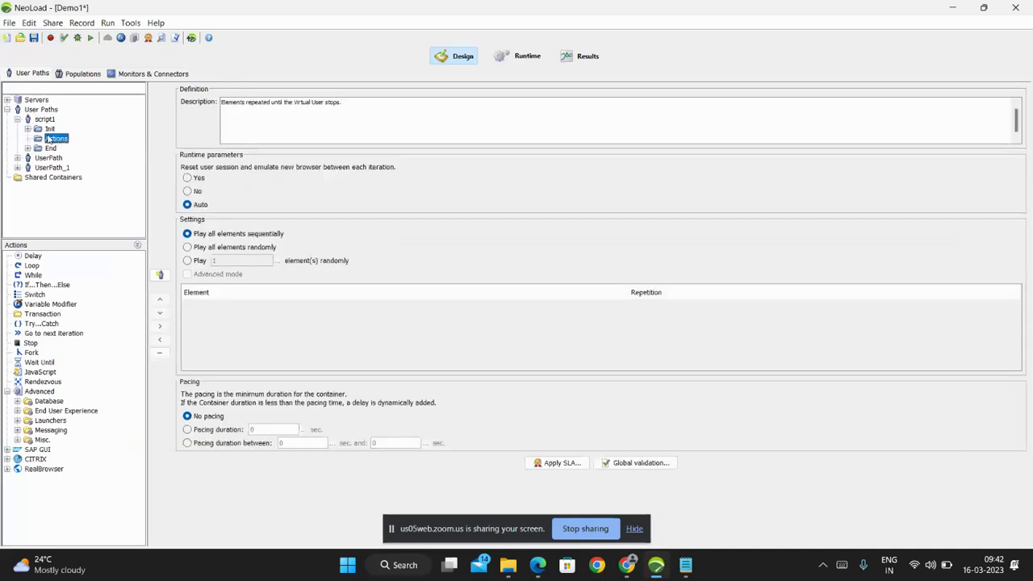
double_click(27, 120)
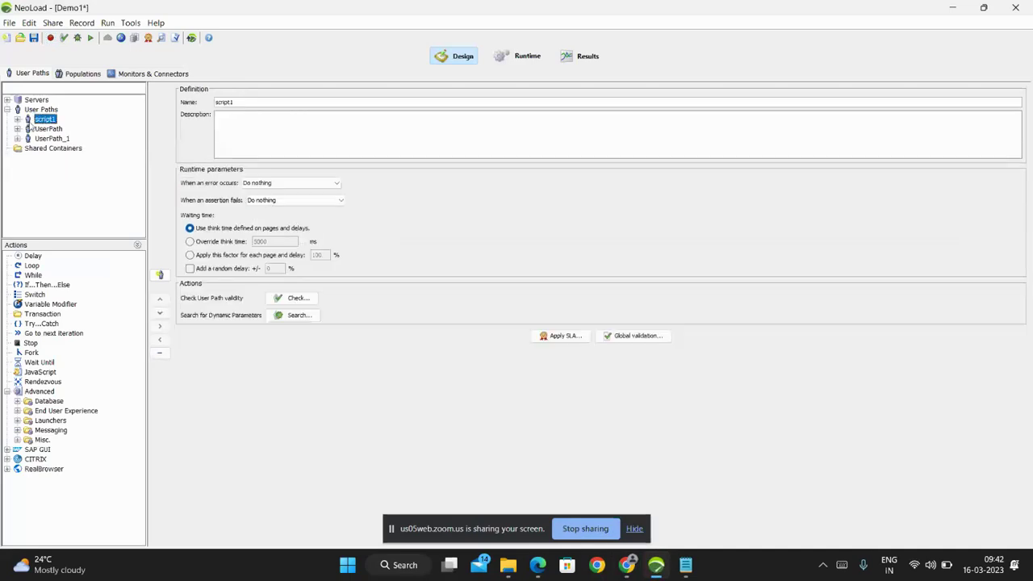
Remove the script1, UserPath and UserPath_1 user paths and confirm the deletion.
shift+click(45, 139)
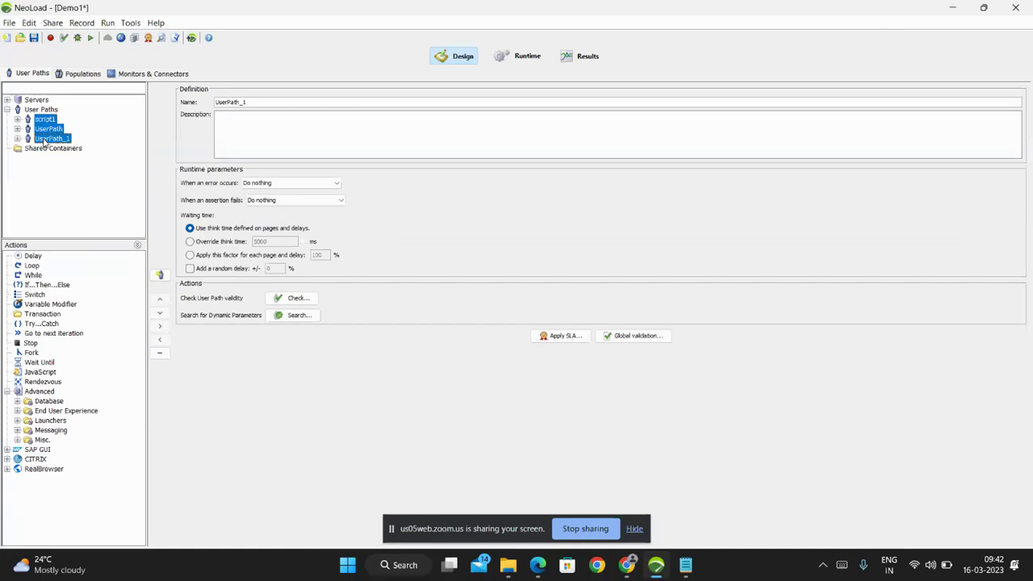
click(159, 352)
click(490, 332)
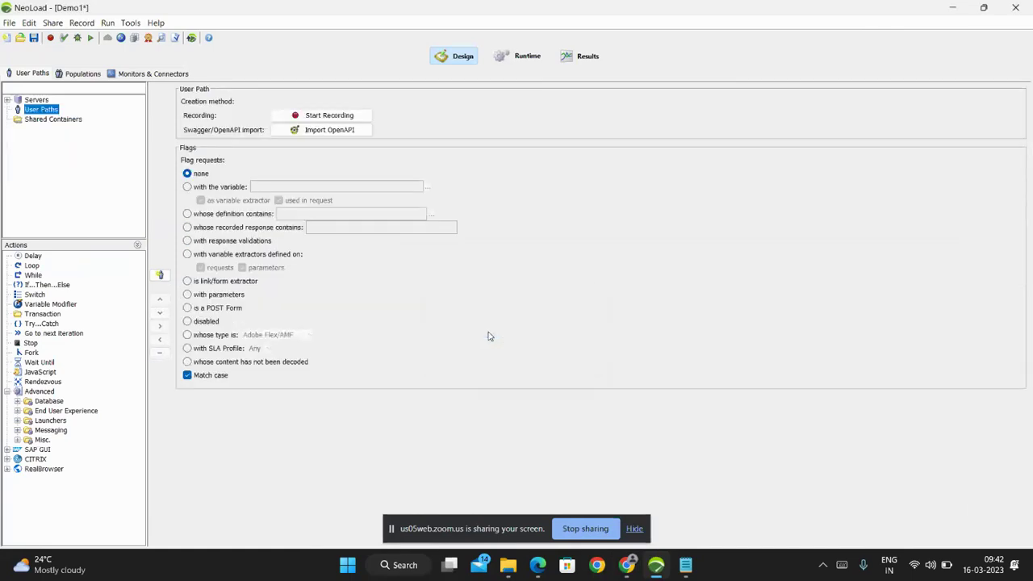
Minimize NeoLoad, restore the Demo1 window and show the open Chrome windows.
click(951, 8)
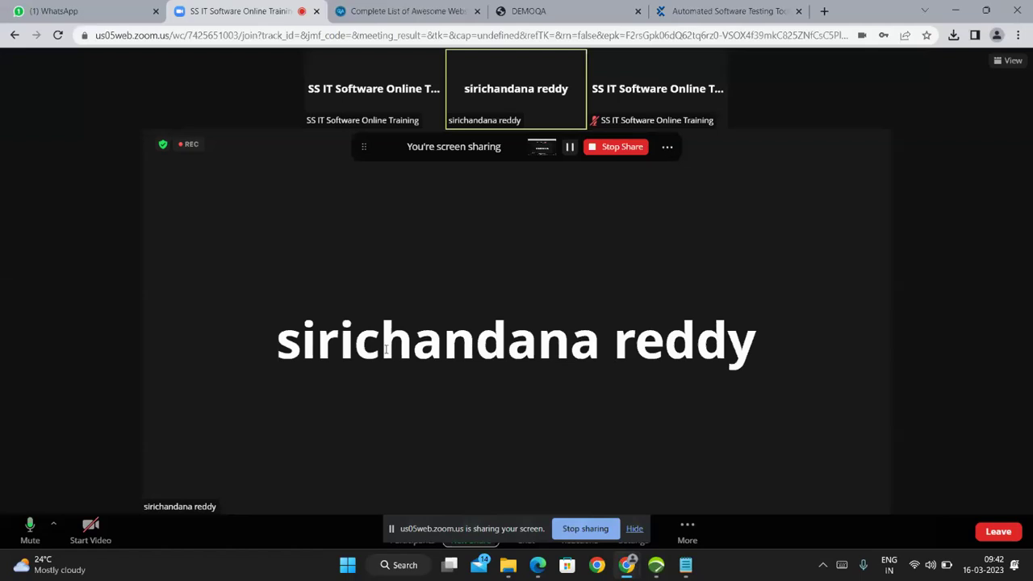
mouse_move(658, 567)
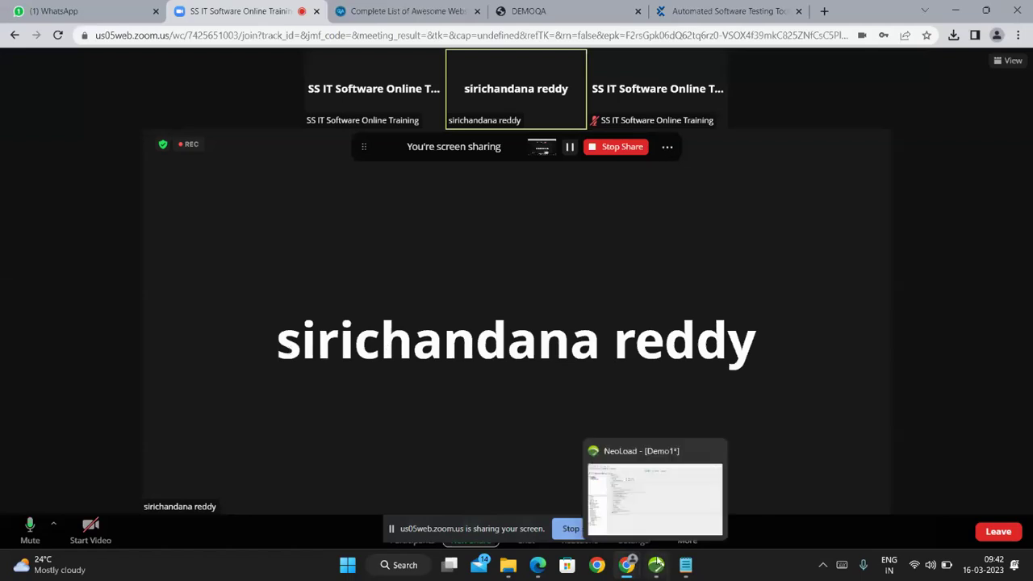
click(657, 504)
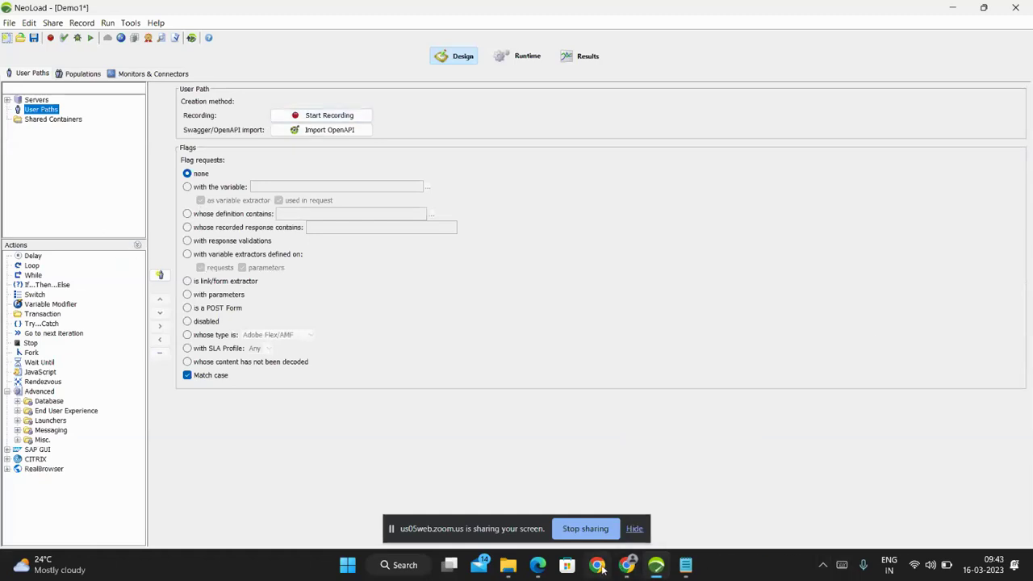
click(626, 567)
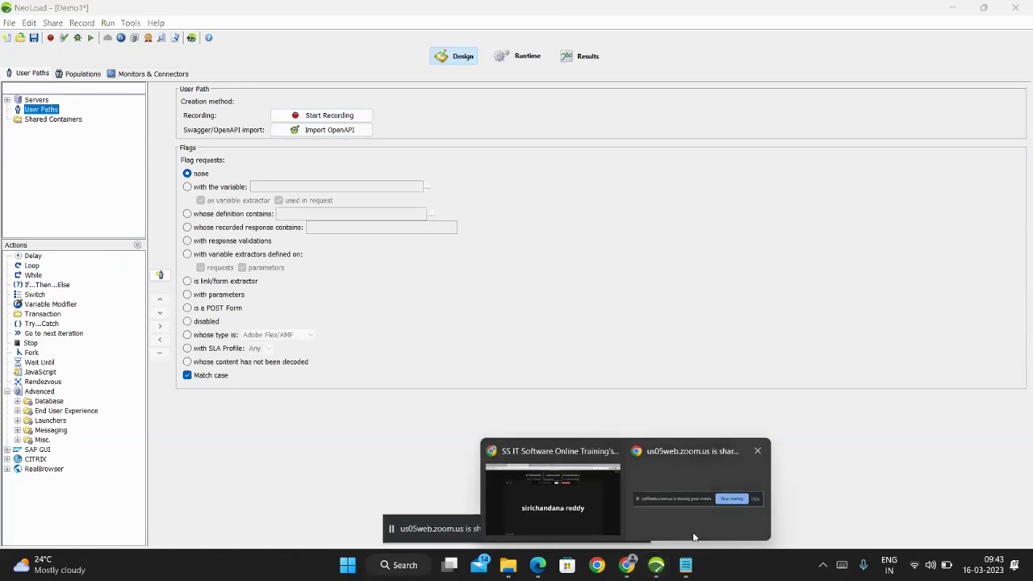
Glance through the Downloads folder in File Explorer, then minimize it.
click(508, 566)
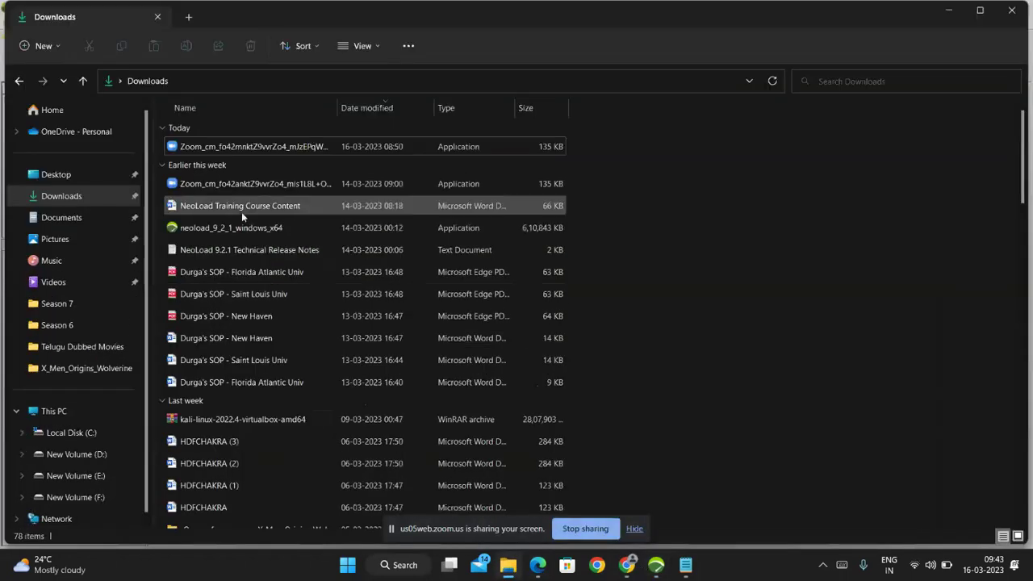
scroll(249, 251, down, 10)
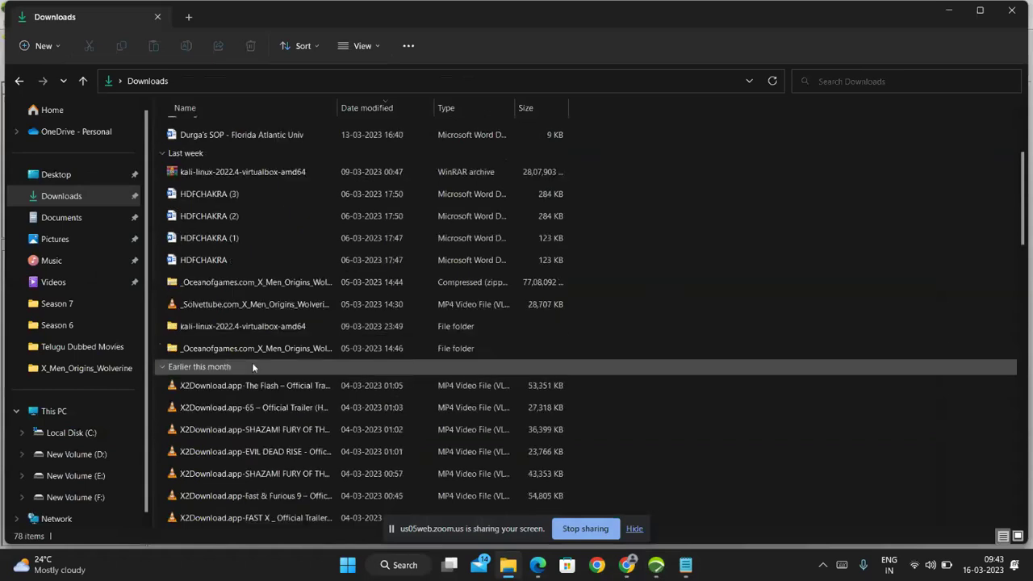
scroll(252, 368, up, 10)
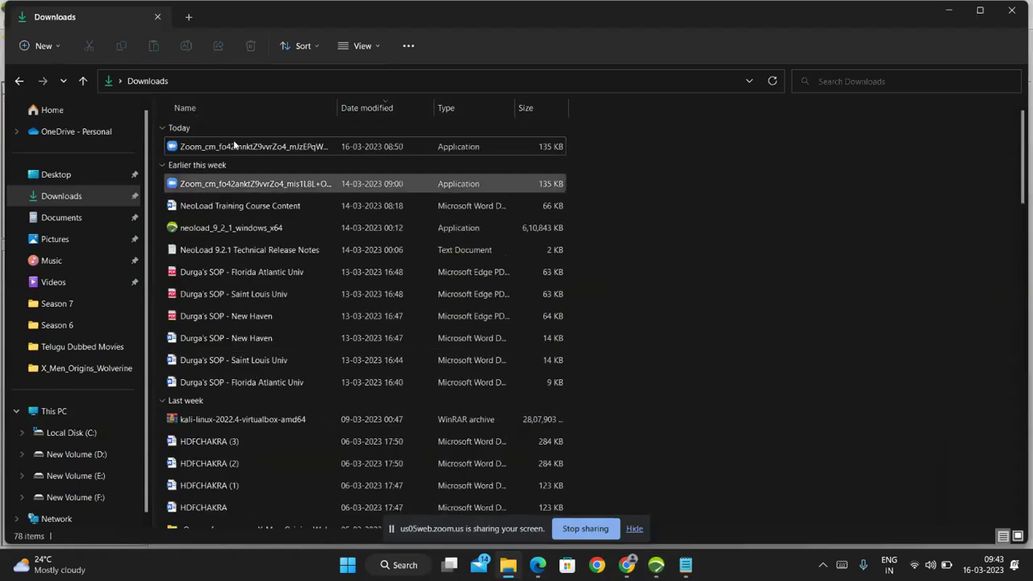
click(948, 11)
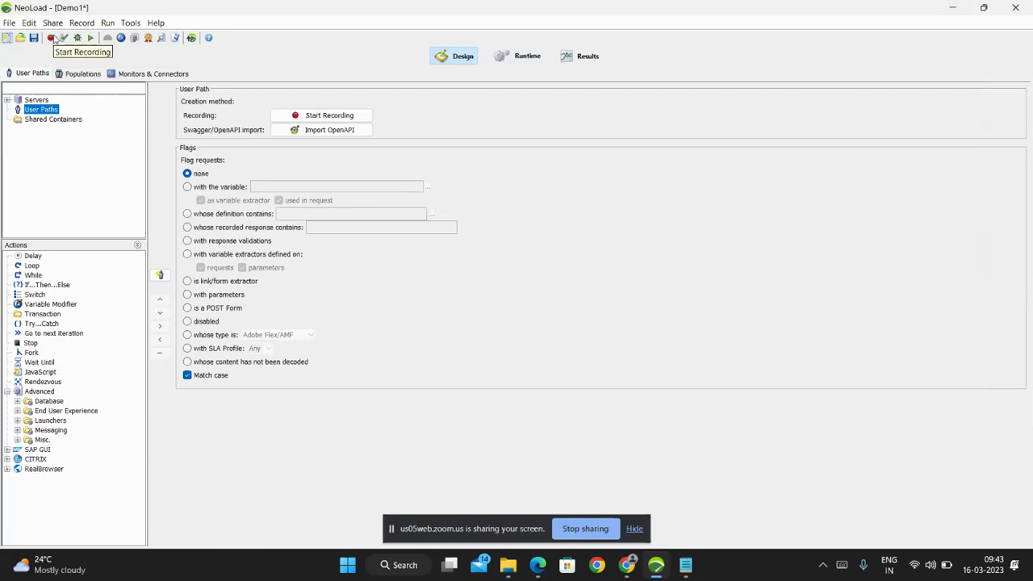
Start recording UserPath in Chrome, accepting the settings and the proxy warnings.
click(51, 38)
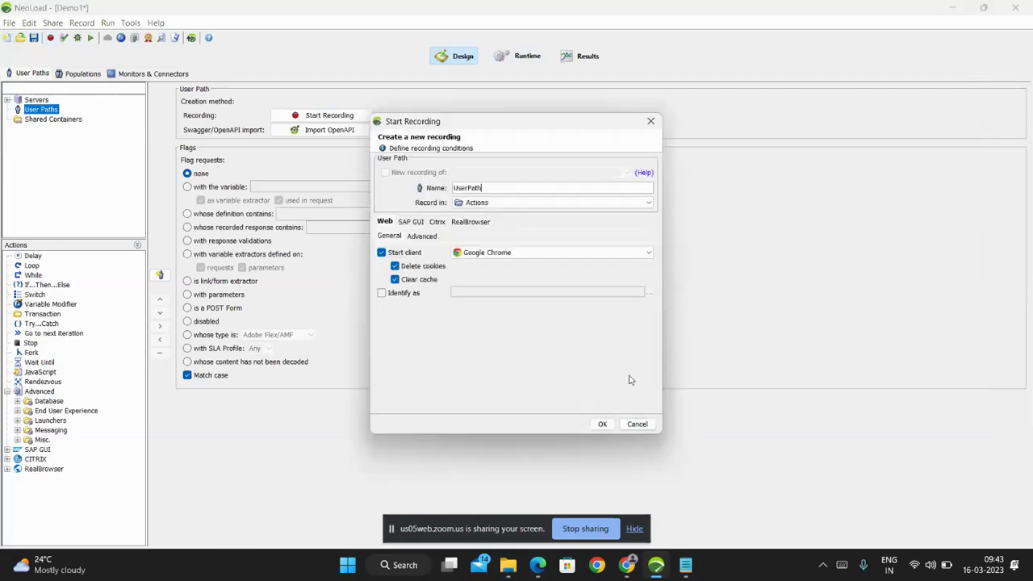
click(602, 424)
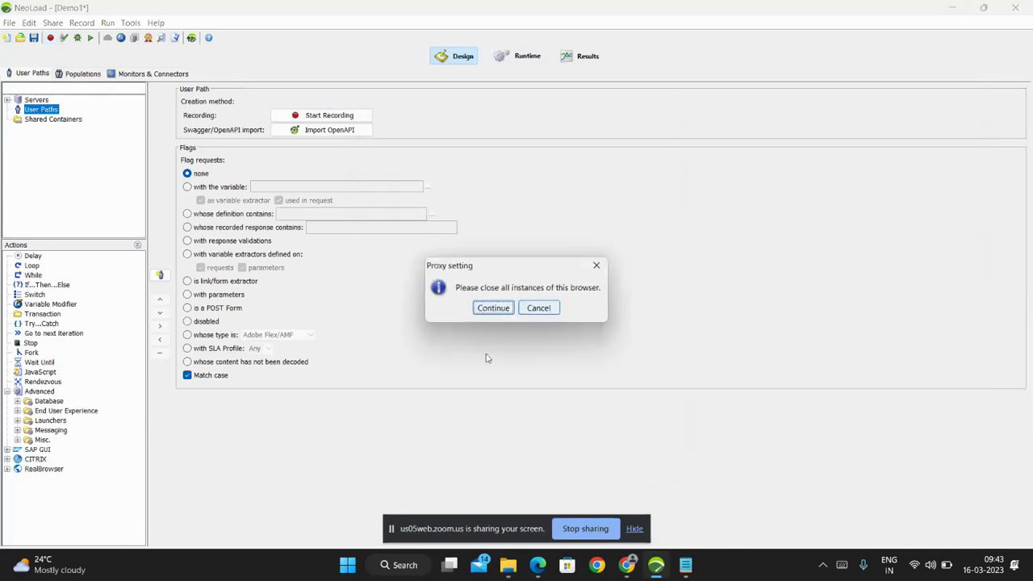
click(490, 310)
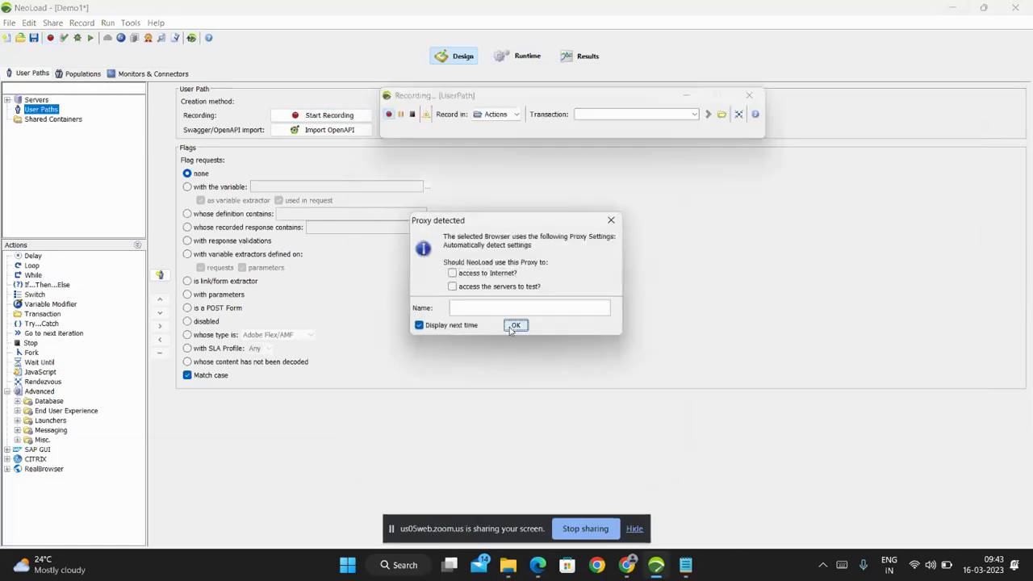
click(511, 325)
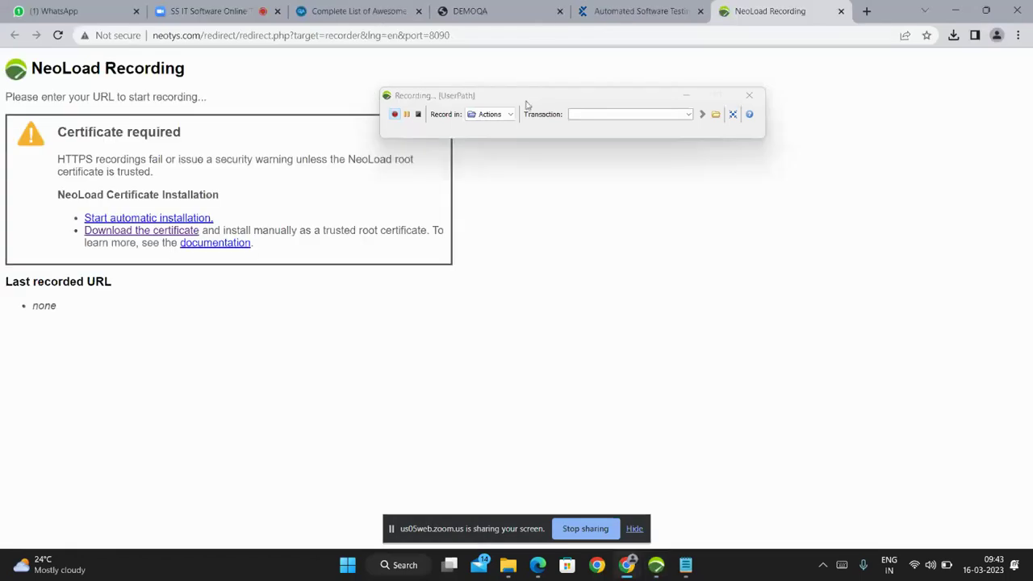
Name the transaction Launch, load the demoqa.com URL copied from Notepad and proceed past the privacy warning.
click(587, 115)
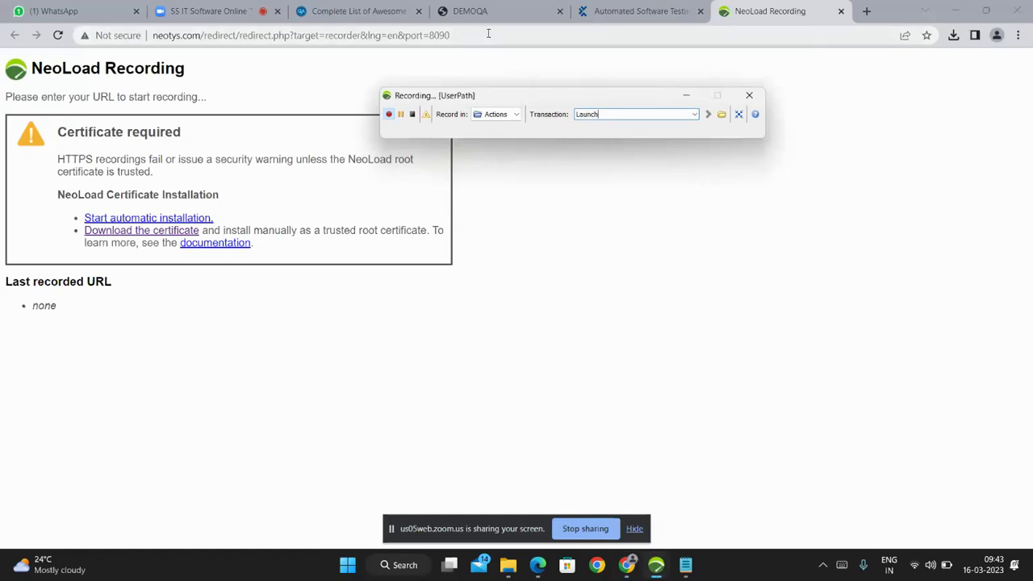
click(686, 565)
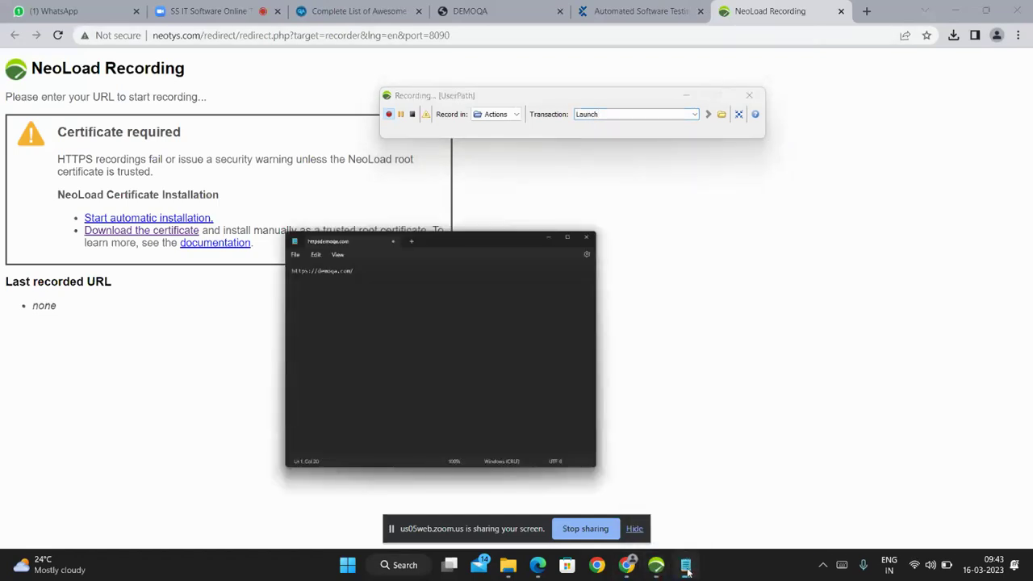
drag(140, 88, 17, 96)
key(ctrl+c)
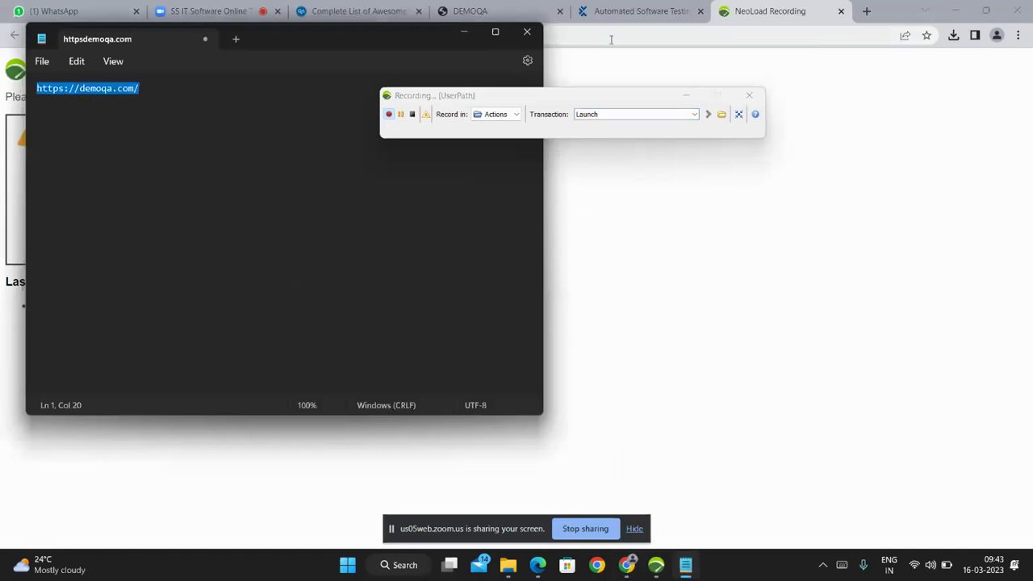
click(562, 32)
key(BackSpace)
key(ctrl+v)
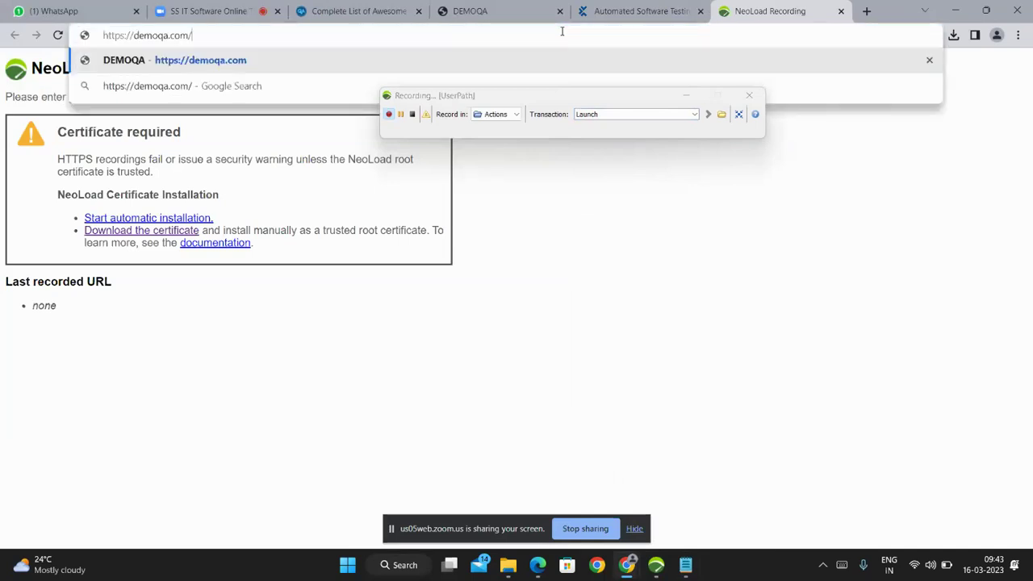
key(Return)
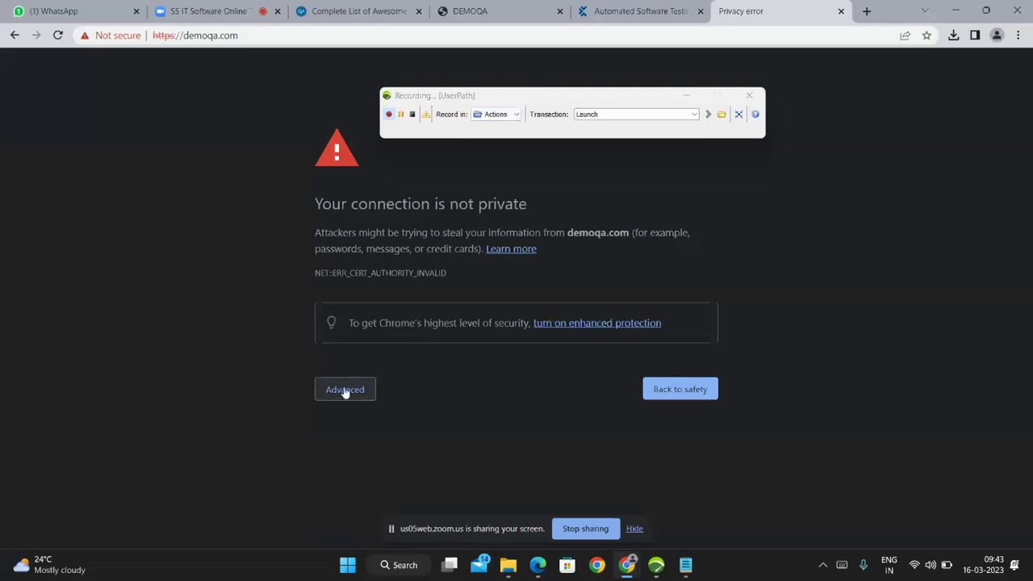
click(344, 391)
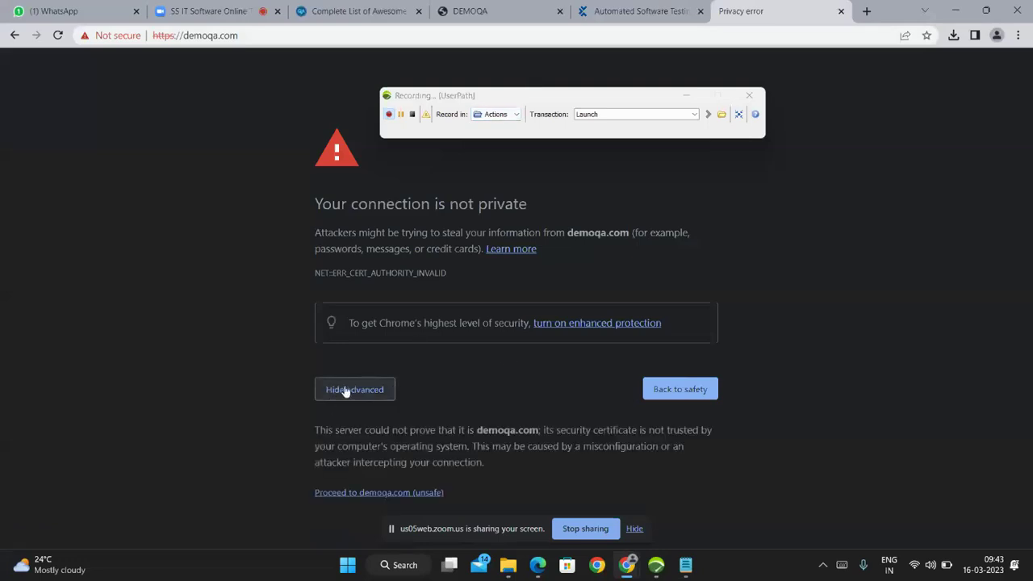
click(371, 493)
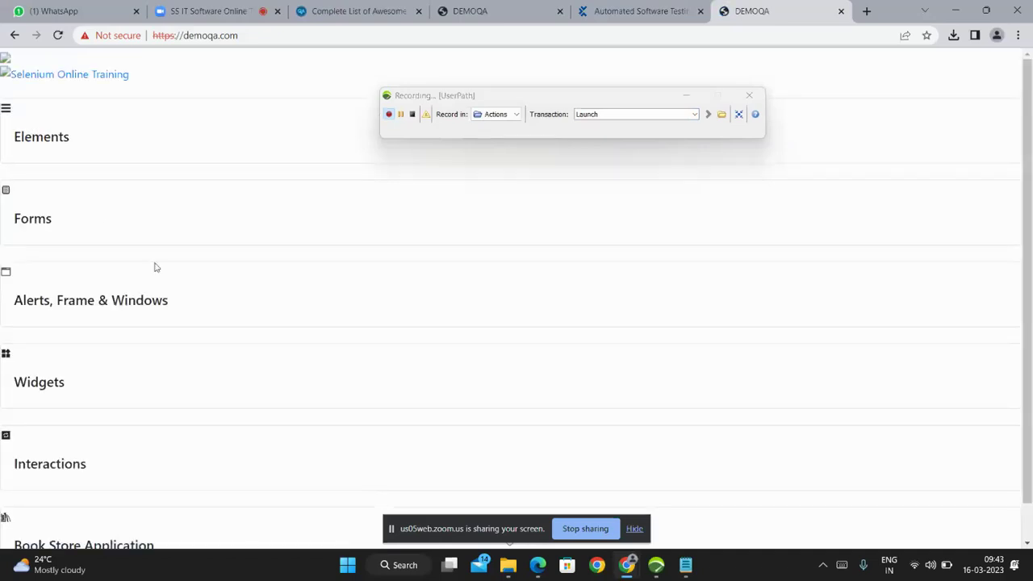
Reload demoqa.com, rename the transaction from Launch to clikonelements and keep recording into Actions.
scroll(100, 403, down, 1)
scroll(113, 445, up, 1)
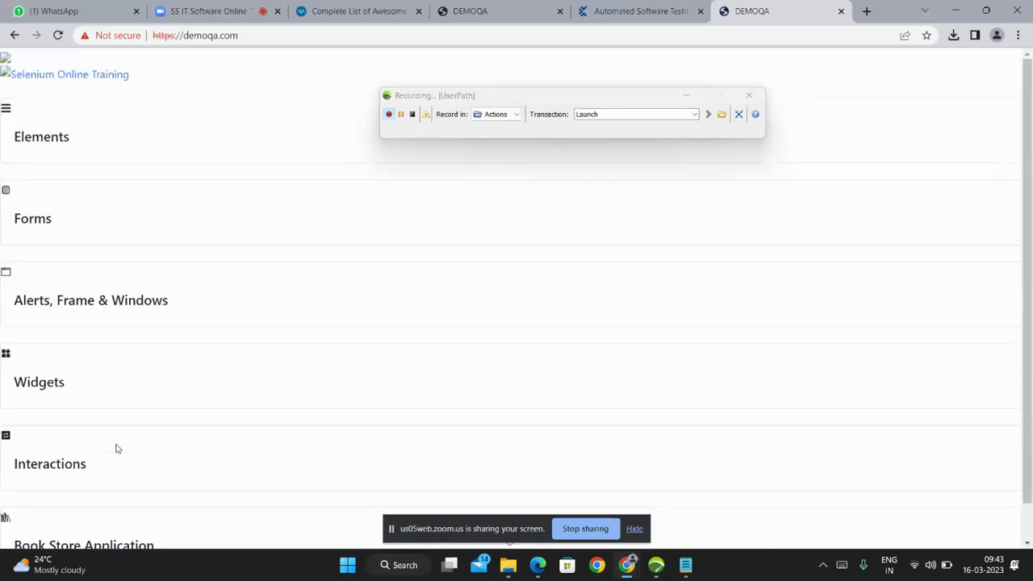
click(59, 35)
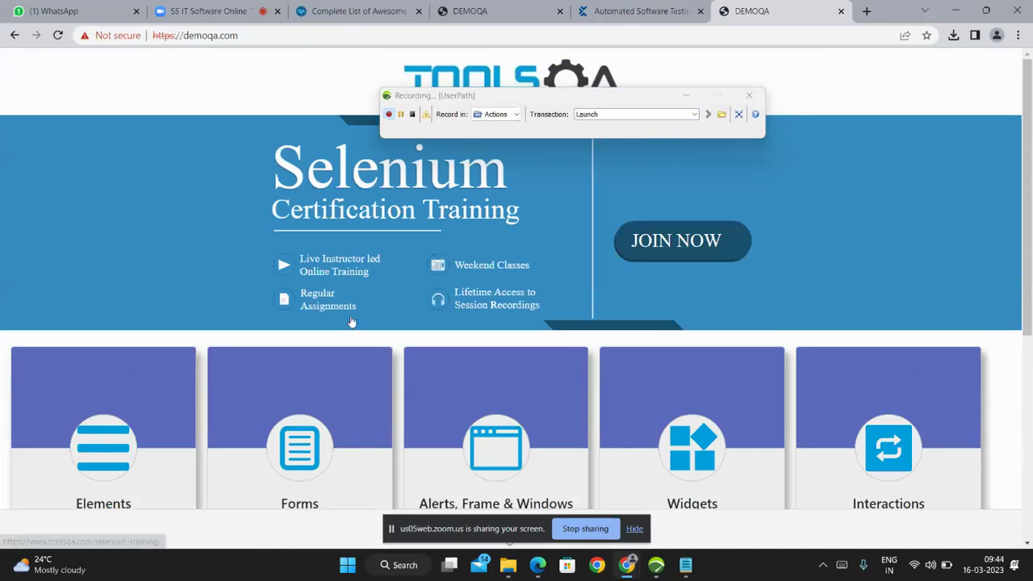
scroll(351, 322, down, 3)
scroll(465, 283, up, 3)
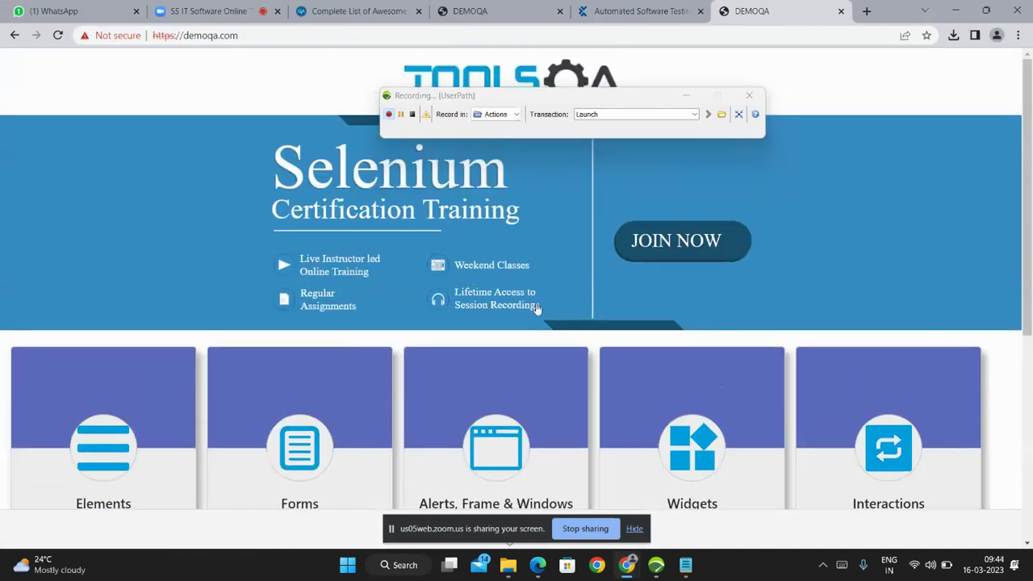
scroll(535, 339, down, 3)
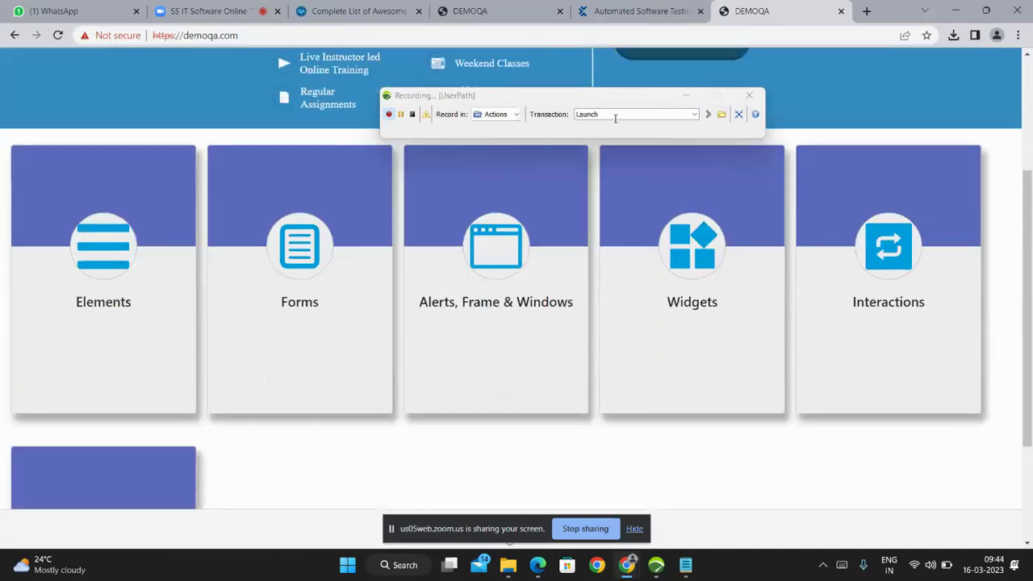
click(615, 118)
text(c)
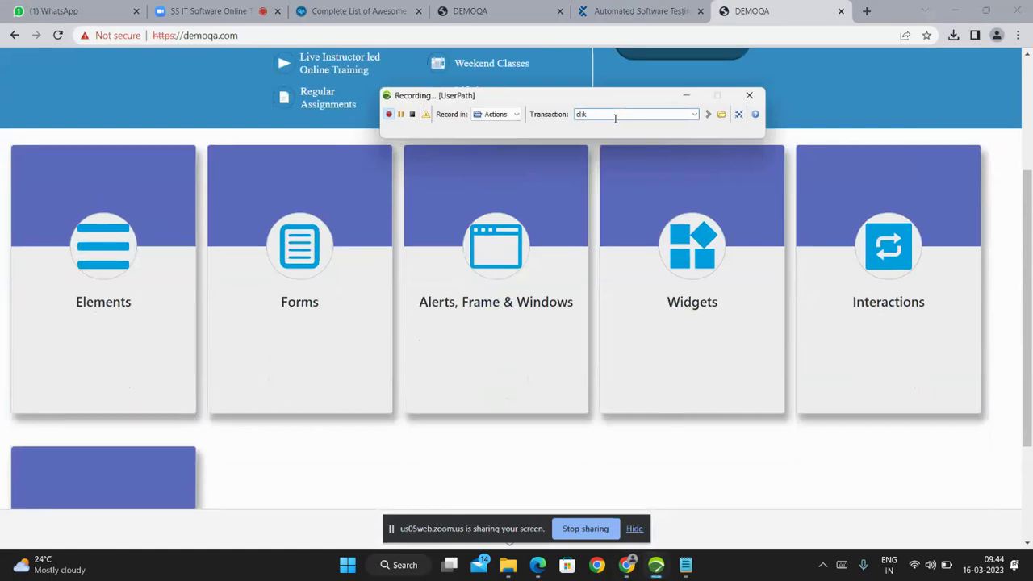
text(likonelements)
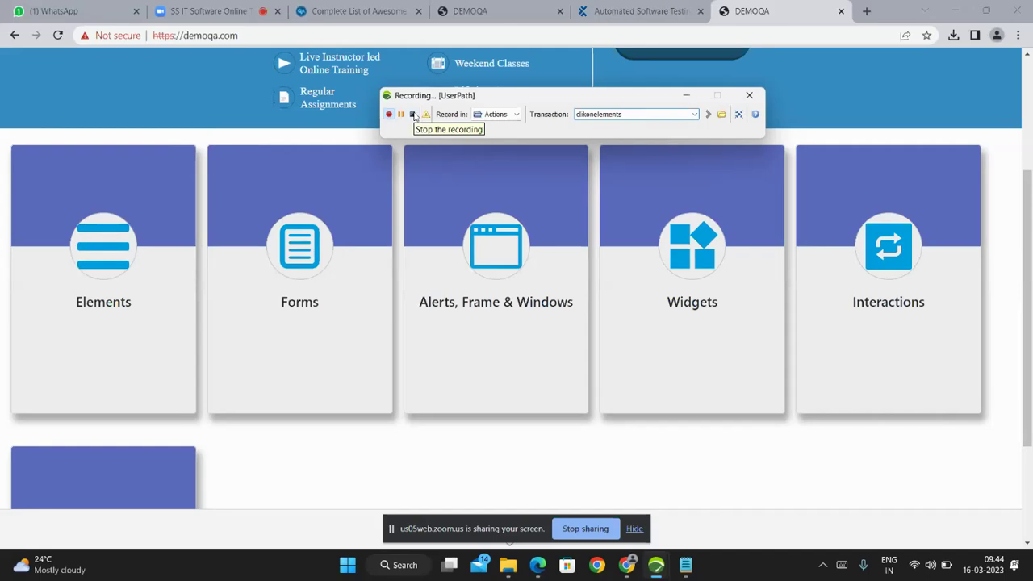
click(515, 114)
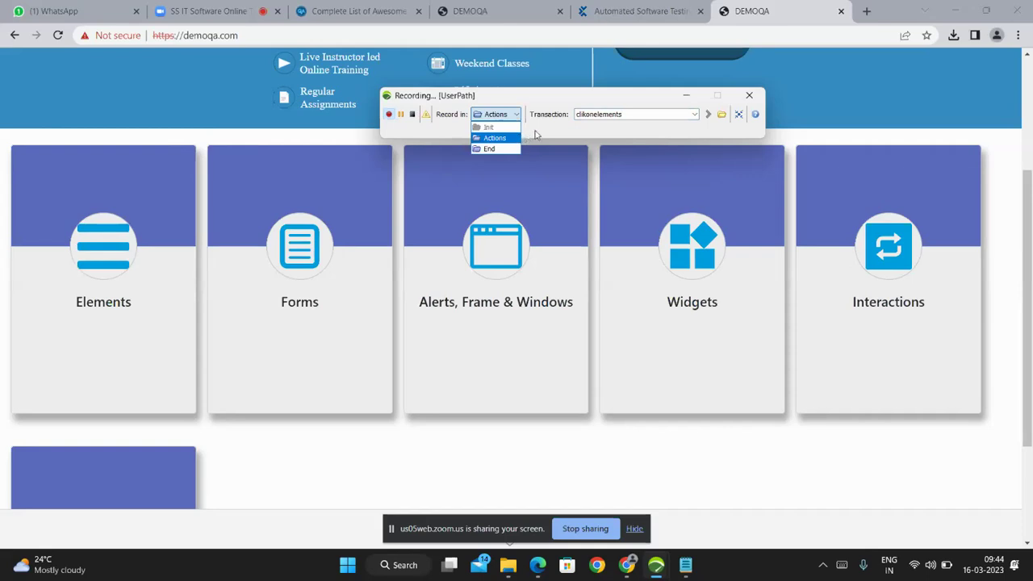
click(536, 135)
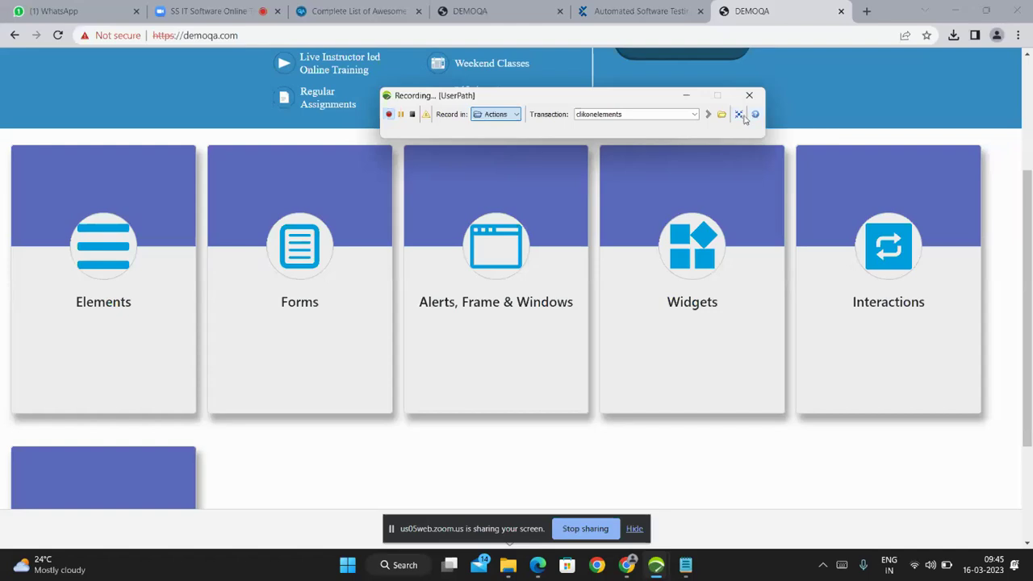
Open demoqa's Elements page, move the recorder toolbar aside and rename the transaction to textbox.
double_click(635, 114)
click(636, 113)
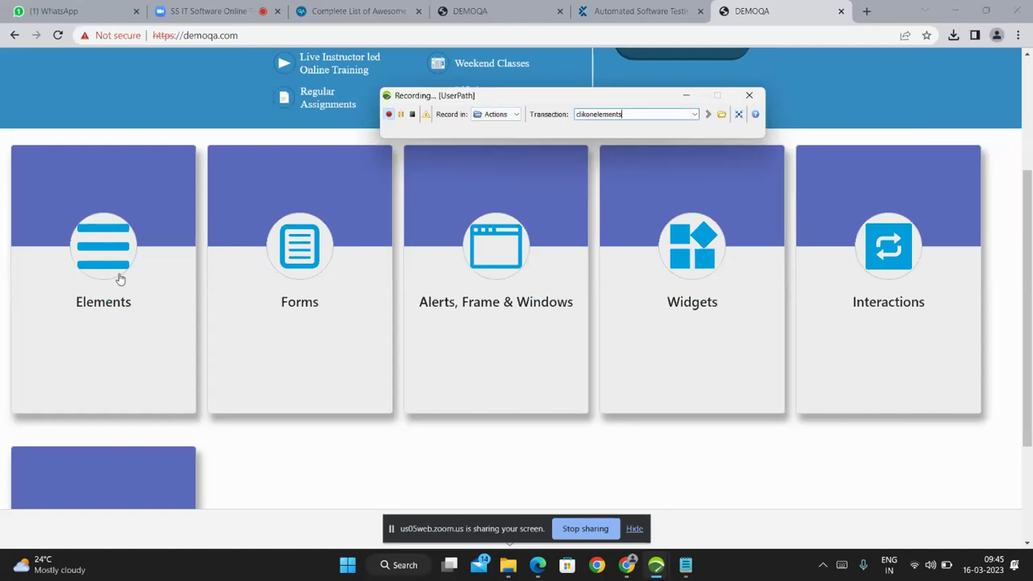
click(101, 255)
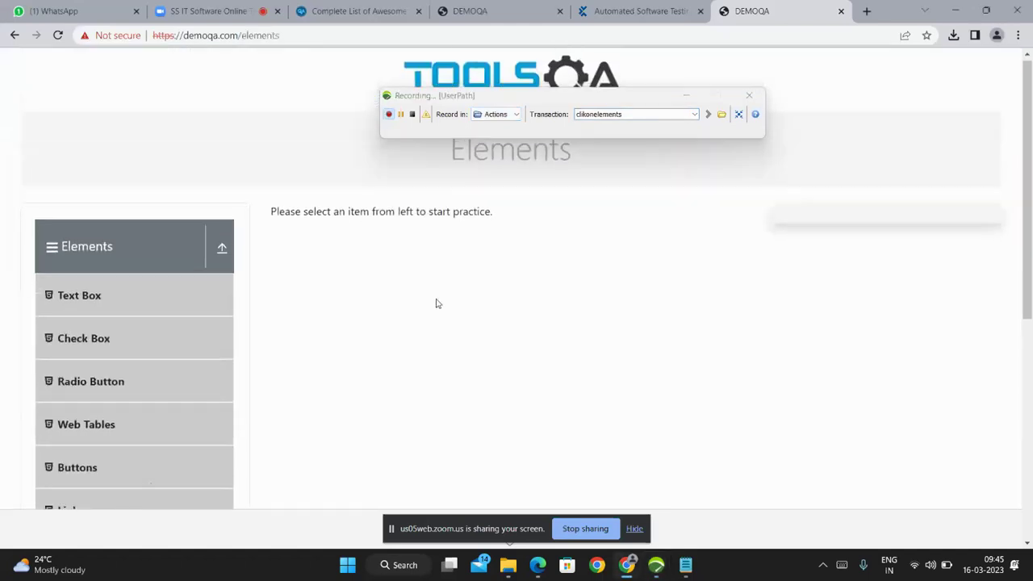
scroll(436, 302, down, 3)
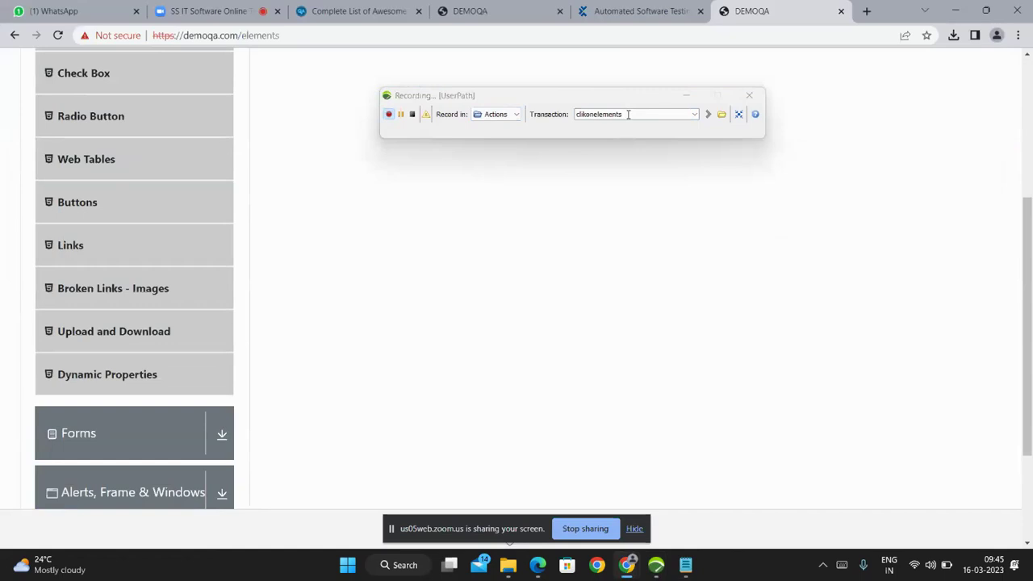
scroll(33, 318, up, 3)
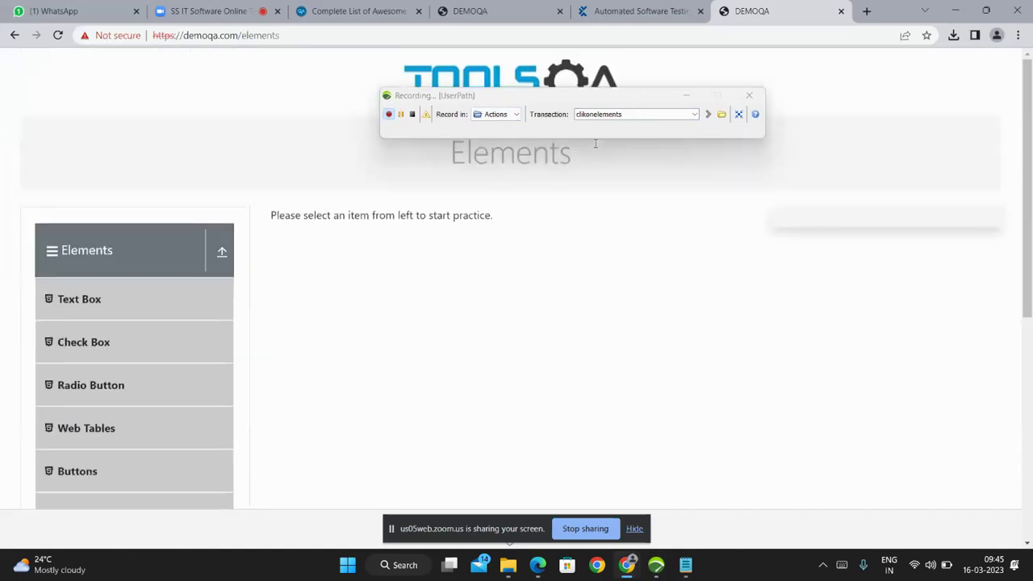
drag(554, 97, 621, 186)
scroll(122, 343, down, 3)
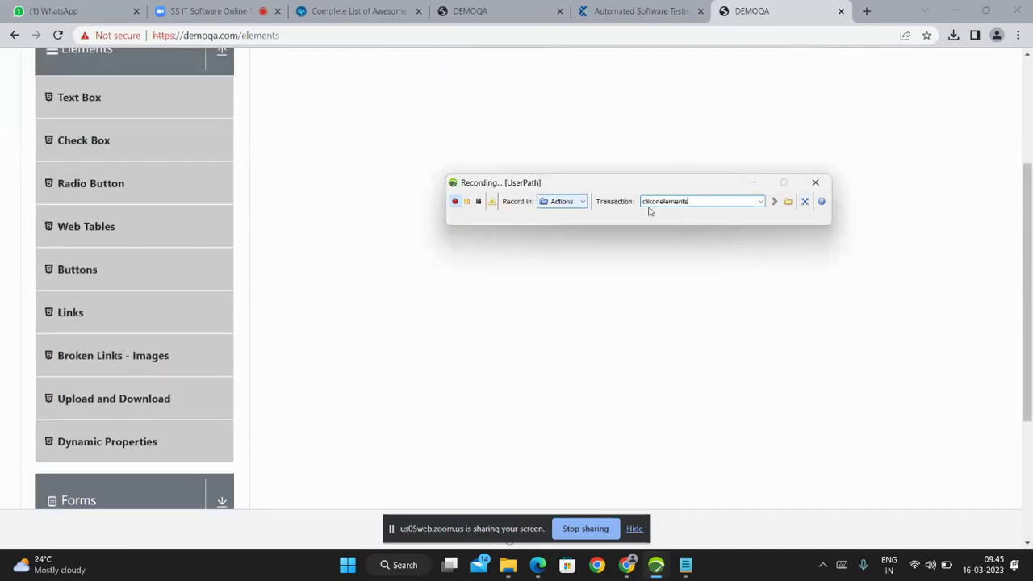
double_click(696, 200)
key(BackSpace)
text(textb)
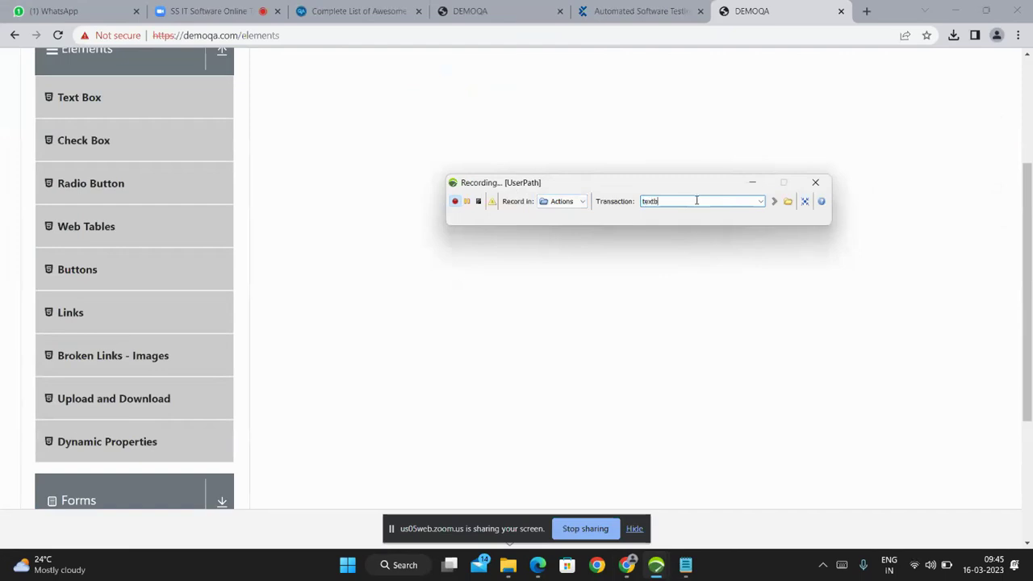
text(ox)
Open the Text Box page and rename the transaction to 'entername andsubmit'.
click(80, 99)
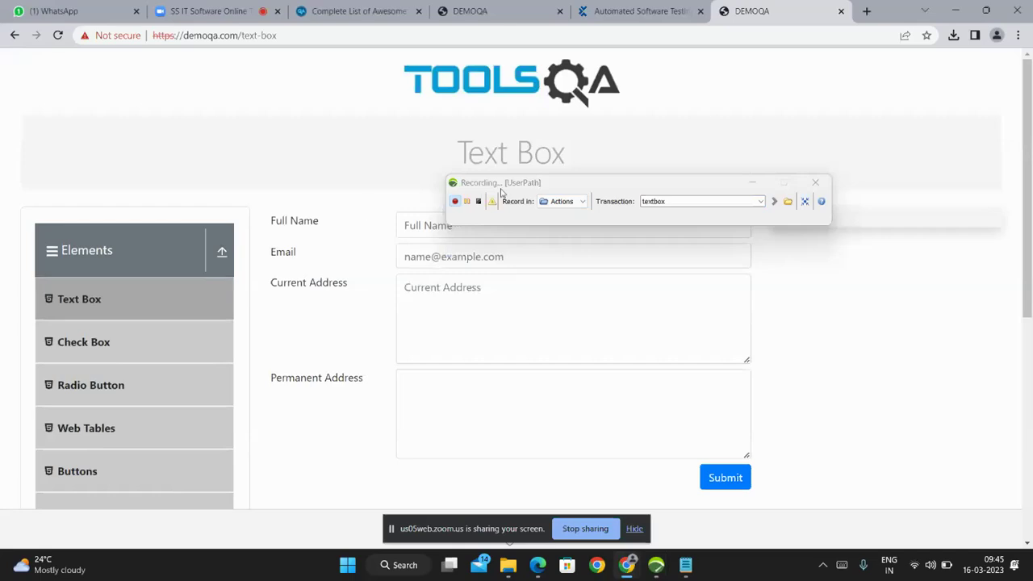
drag(518, 182, 506, 99)
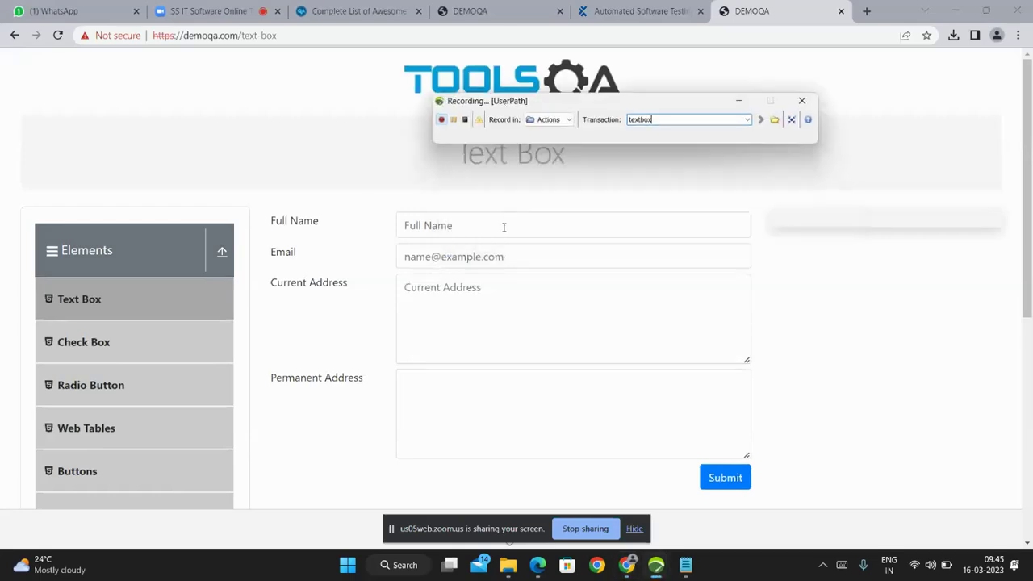
drag(666, 120, 618, 126)
text(entername andsubmit)
Fill in the Full Name and Email fields, correcting the misspelled e-mail domain.
click(547, 222)
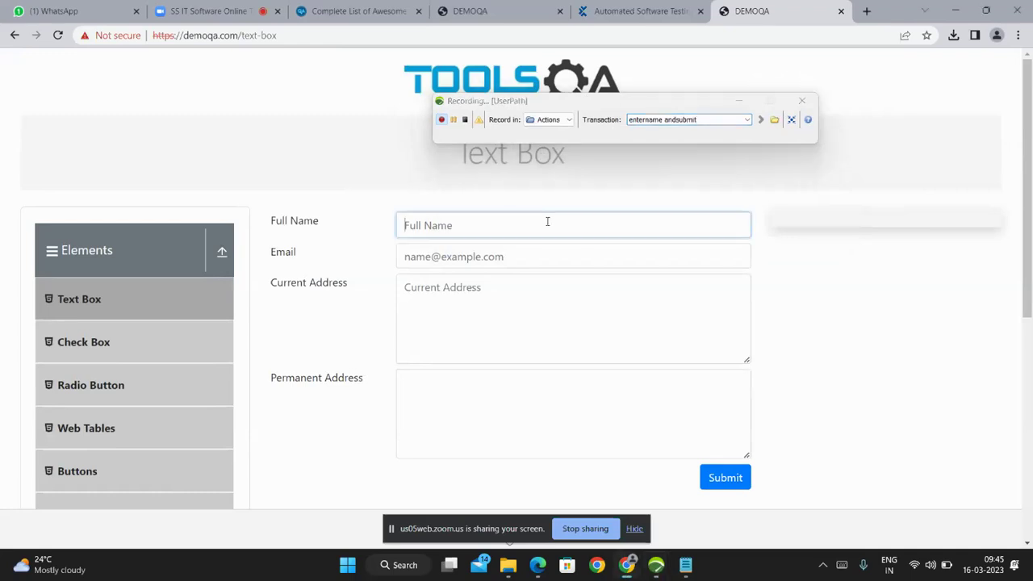
text(ssi)
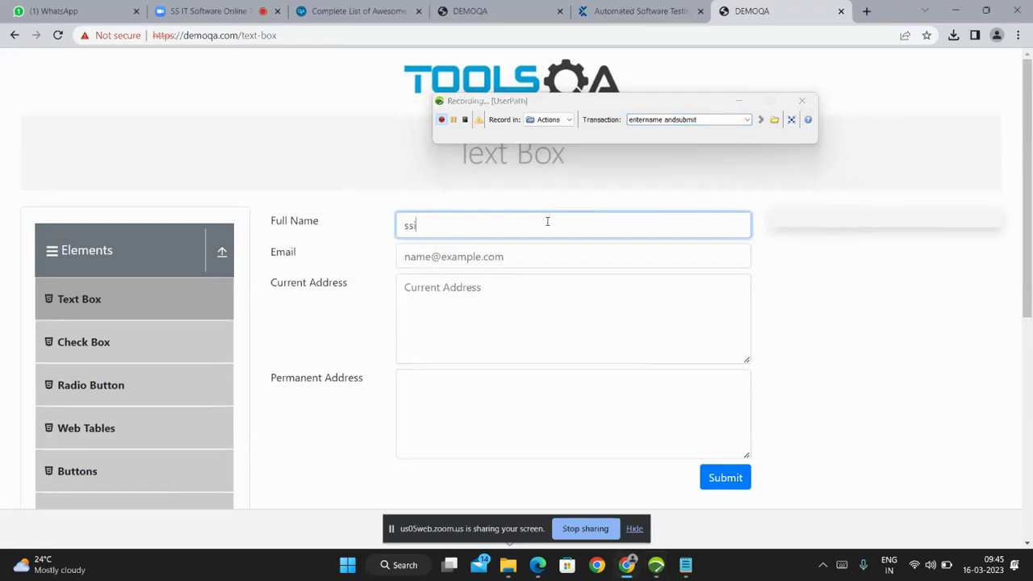
text(tsolutions)
click(518, 259)
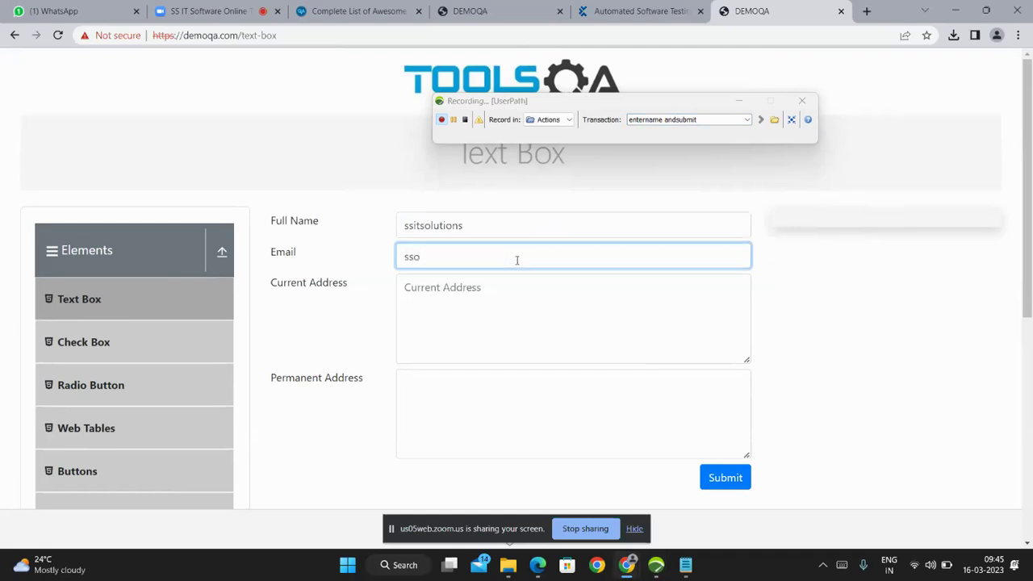
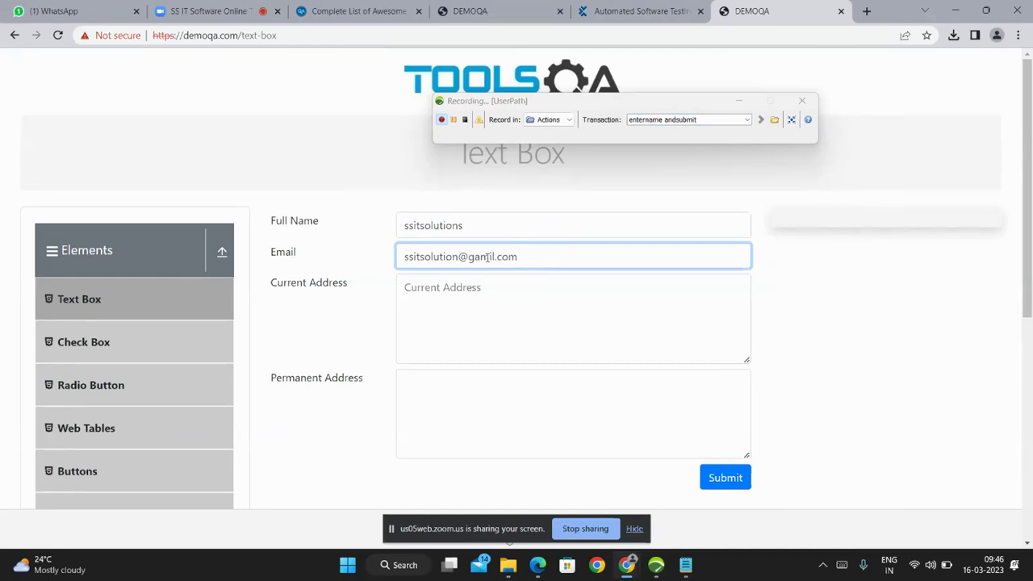
click(488, 257)
key(BackSpace)
key(BackSpace)
text(ma)
Enter hyd as both Current and Permanent Address and submit the form.
click(491, 307)
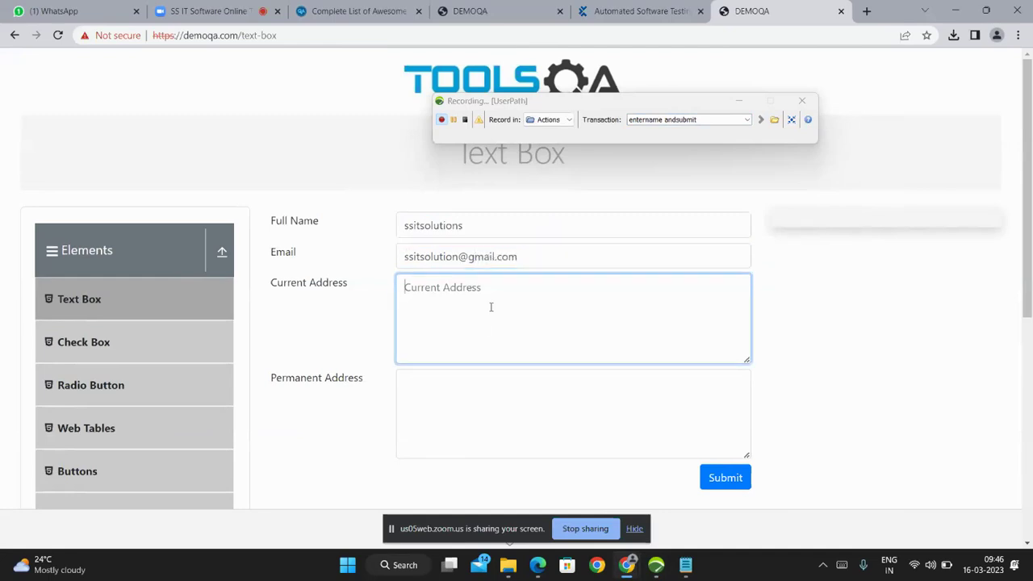
text(hyd)
click(479, 384)
text(hyd)
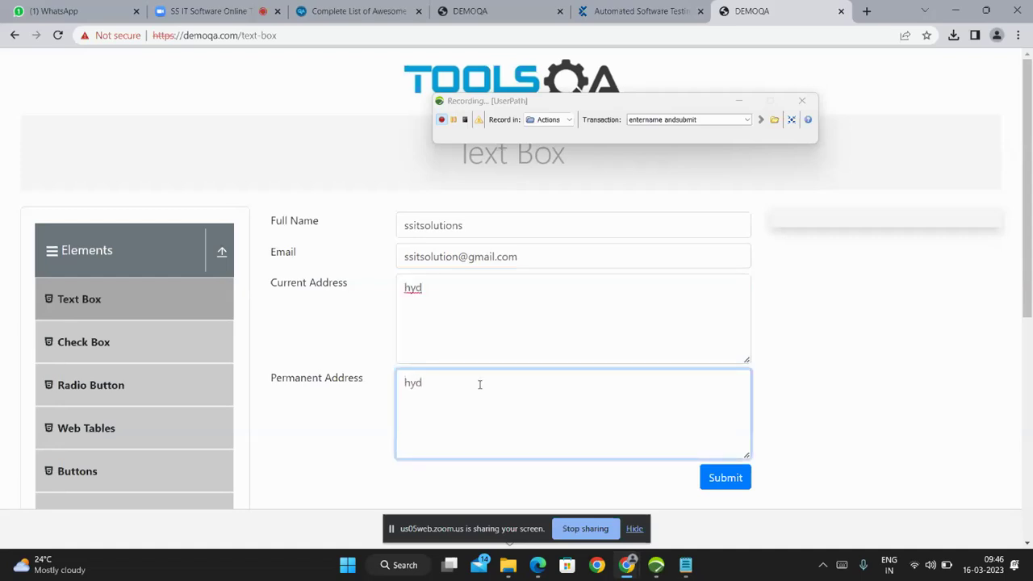
scroll(489, 390, down, 3)
scroll(717, 299, up, 3)
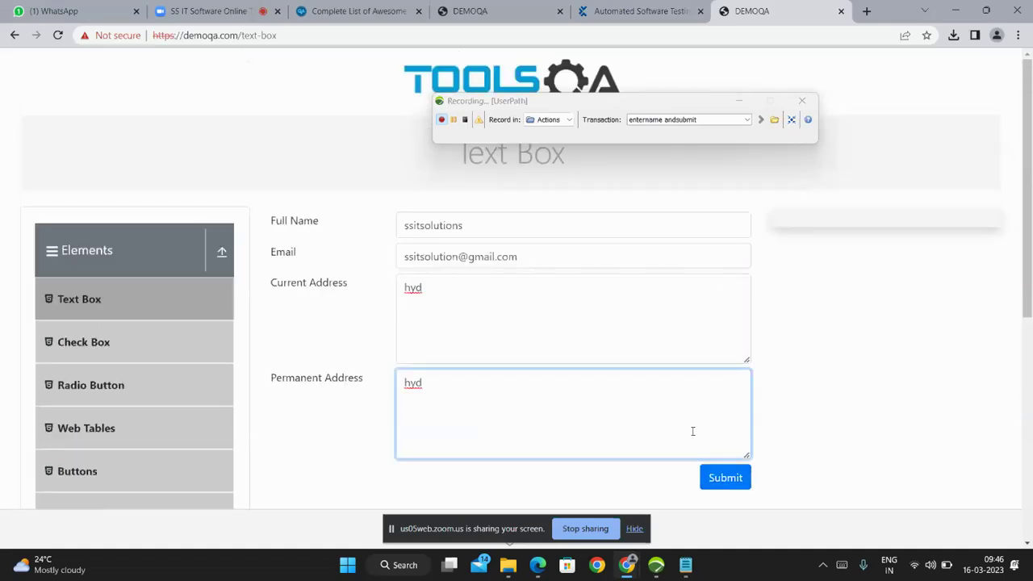
click(734, 483)
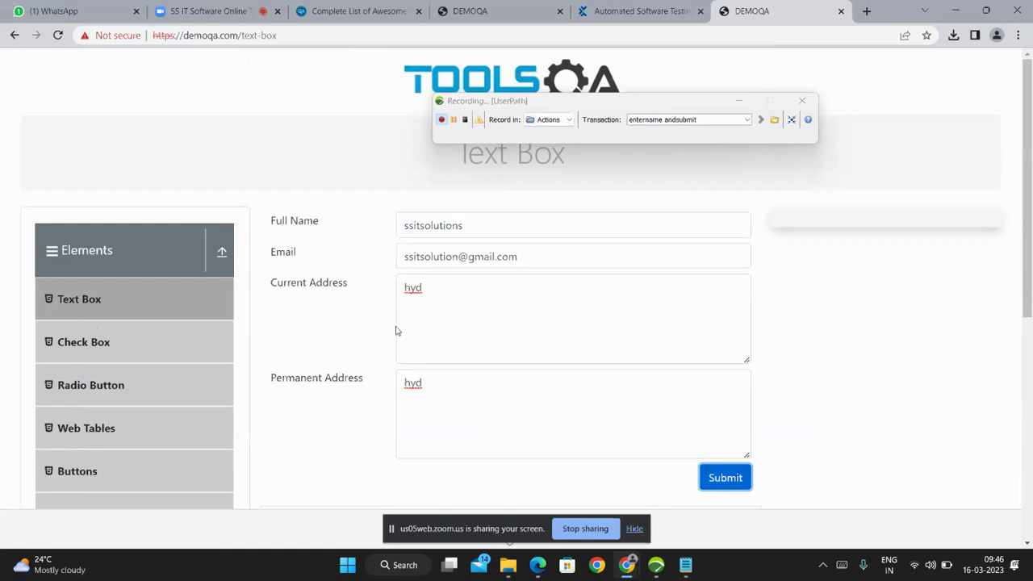
Resubmit the form and review the four submitted output lines.
right_click(408, 287)
key(Escape)
scroll(638, 325, down, 3)
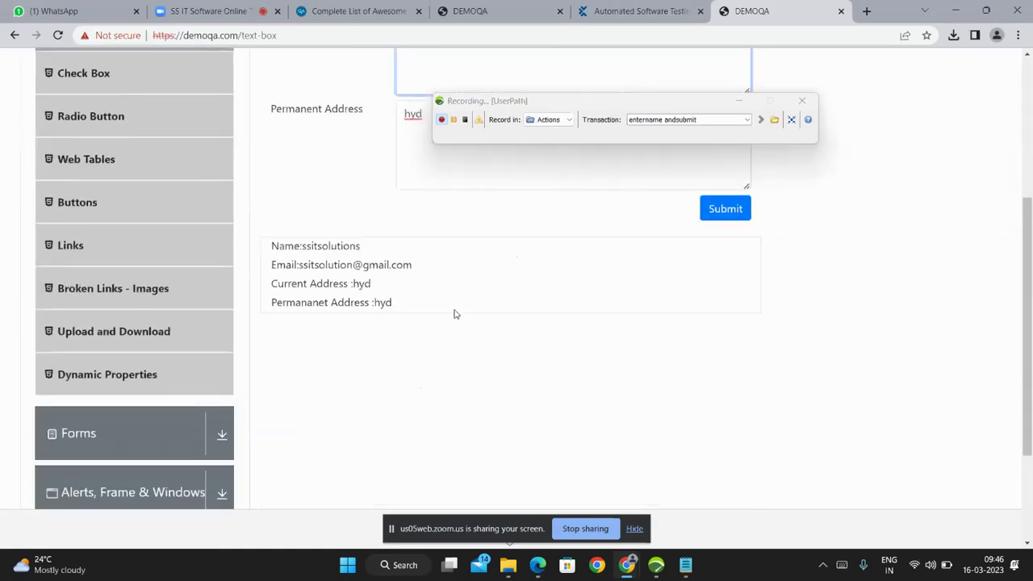
scroll(455, 312, down, 2)
scroll(565, 364, up, 5)
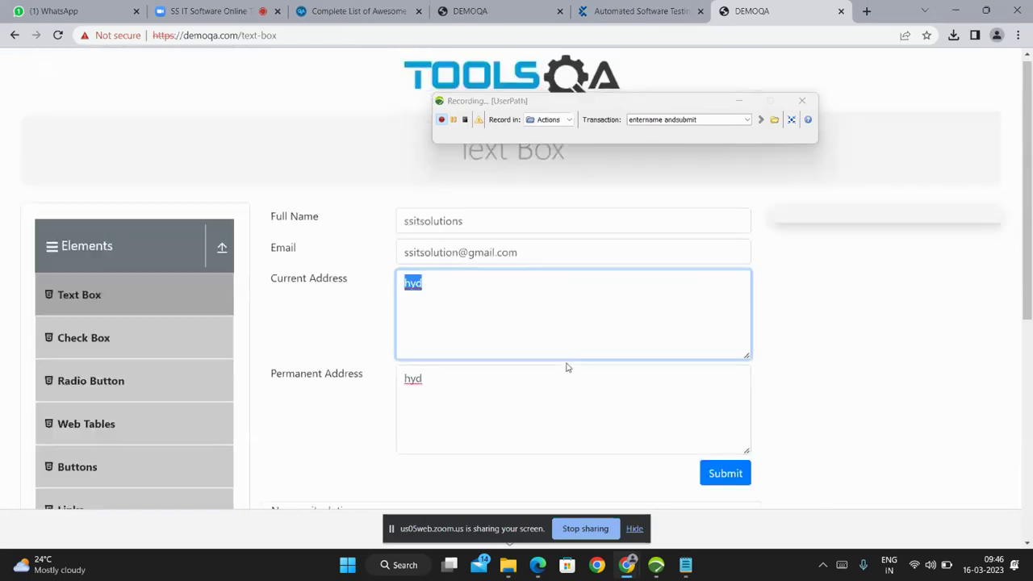
scroll(724, 345, down, 2)
click(723, 280)
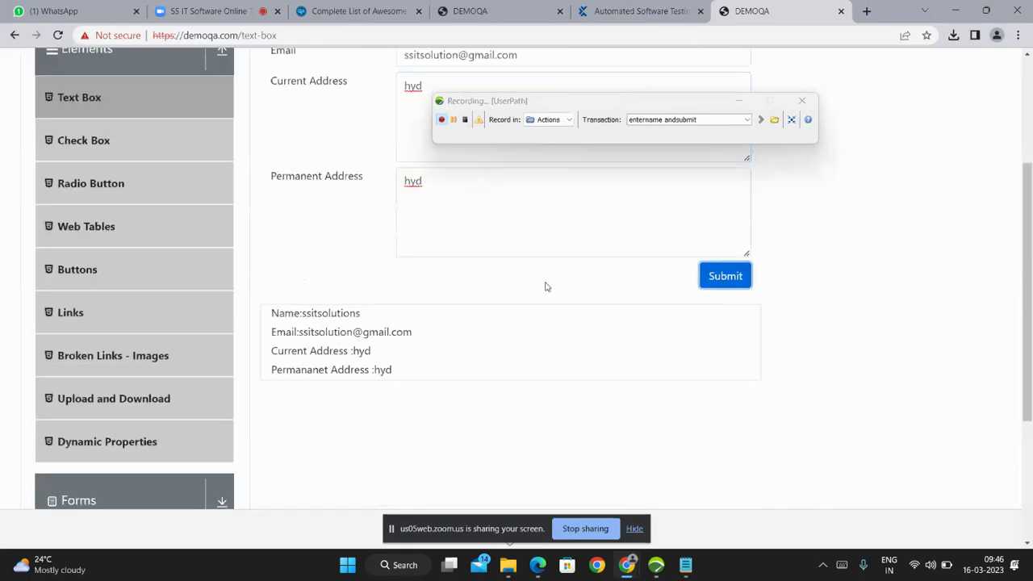
drag(406, 376, 269, 313)
click(405, 371)
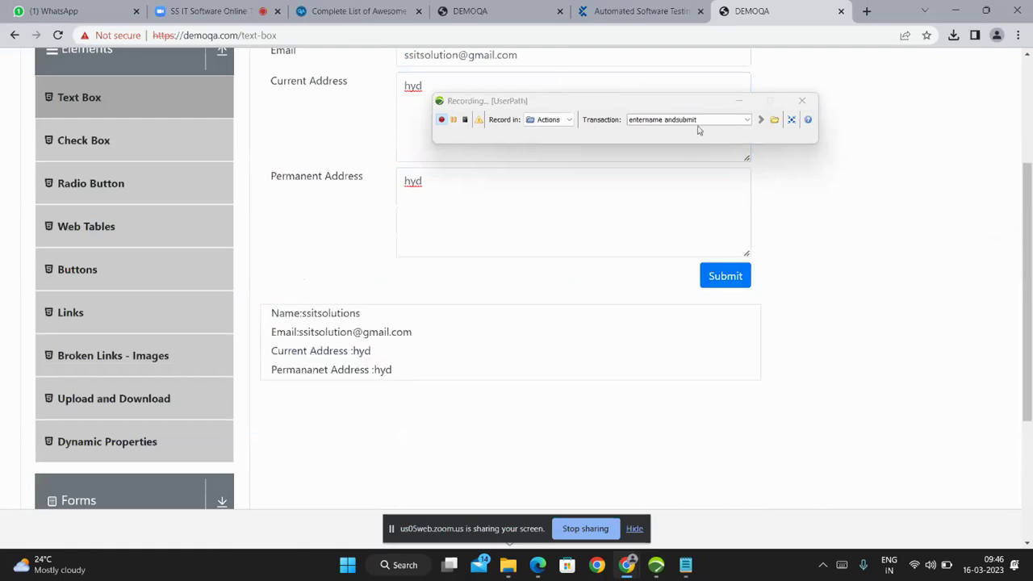
Go to the Check Box page and name the recorder transaction 'checkand open'.
drag(699, 121, 657, 122)
click(657, 122)
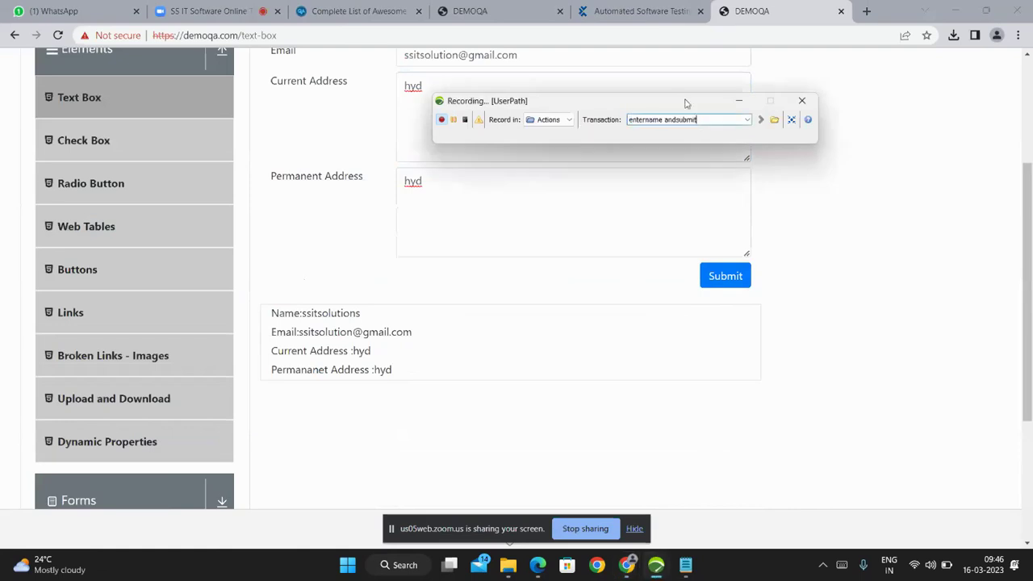
key(ctrl+a)
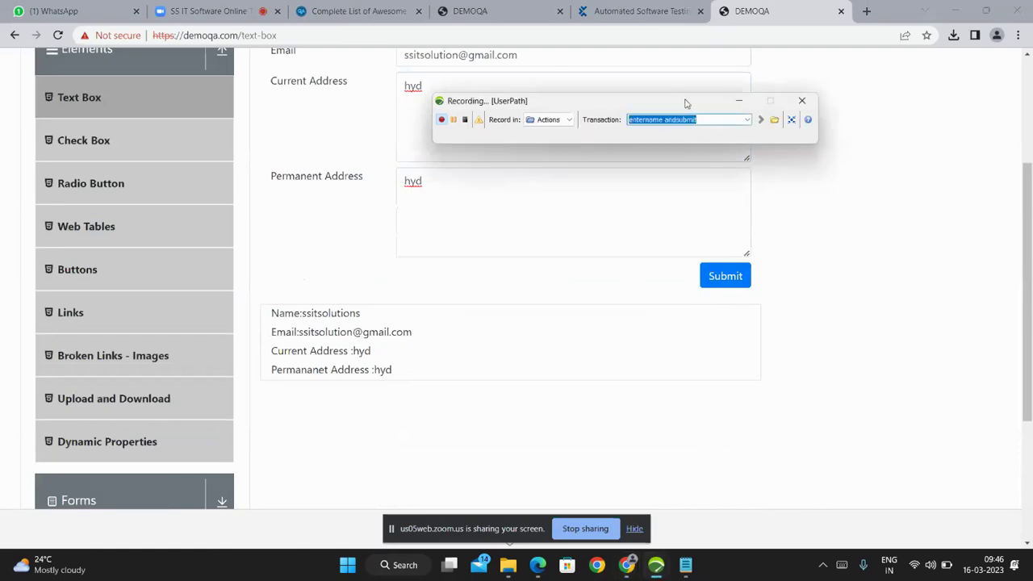
text(checkbox)
click(72, 140)
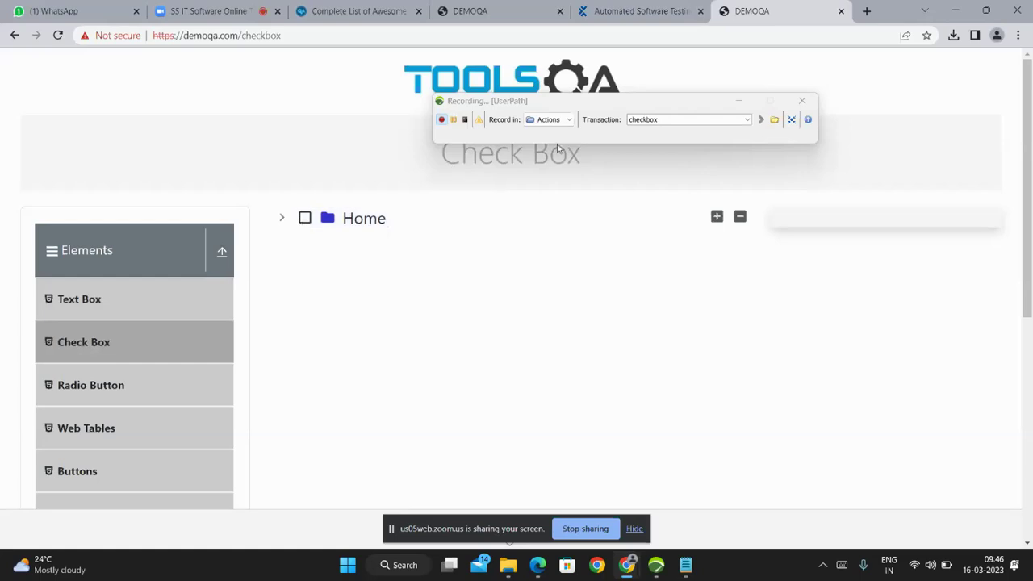
double_click(660, 120)
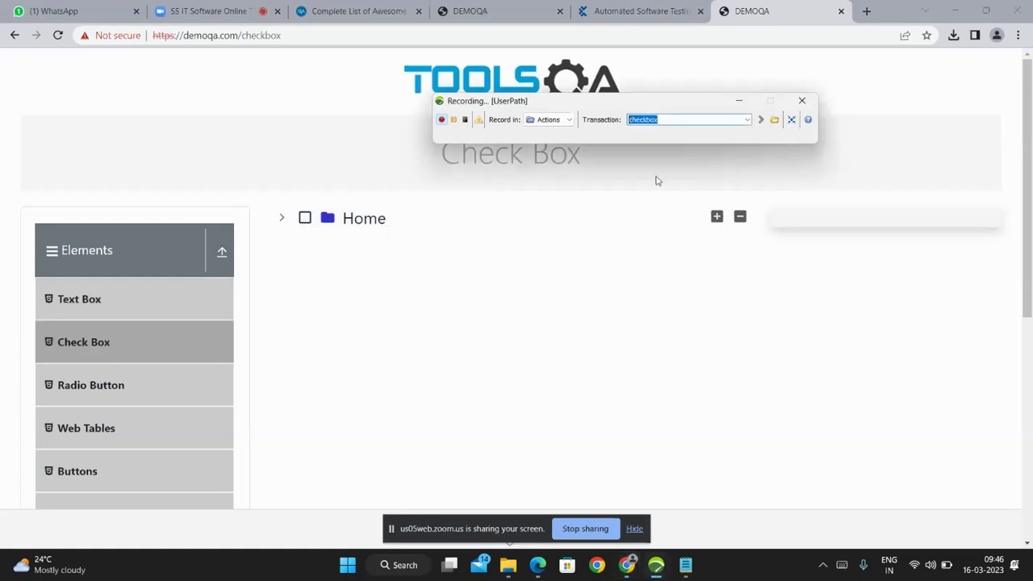
text(checkand open)
Tick Home to select every item, name the next transaction 'download forms', and expand Forms under Actions.
click(304, 219)
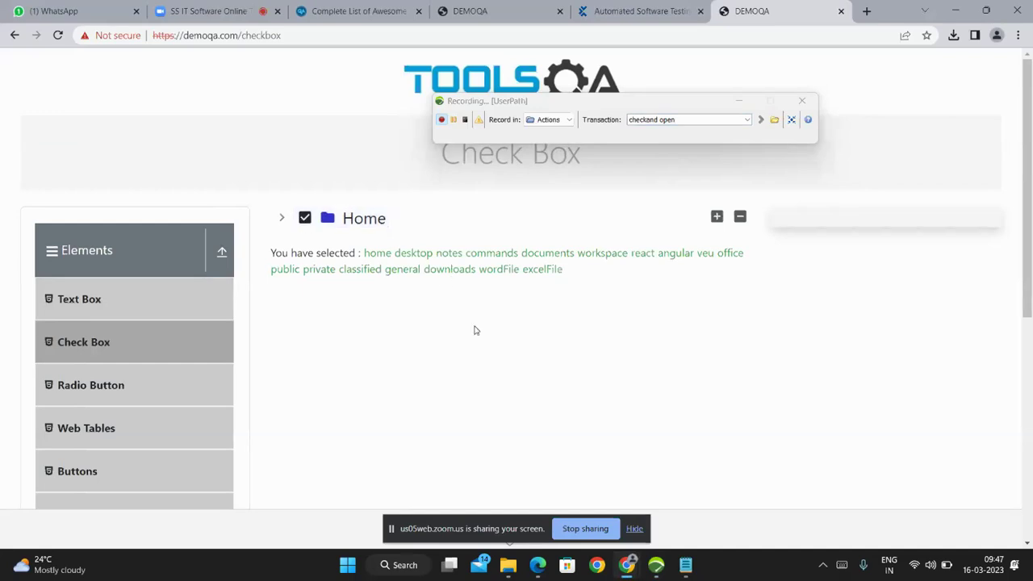
scroll(474, 330, down, 3)
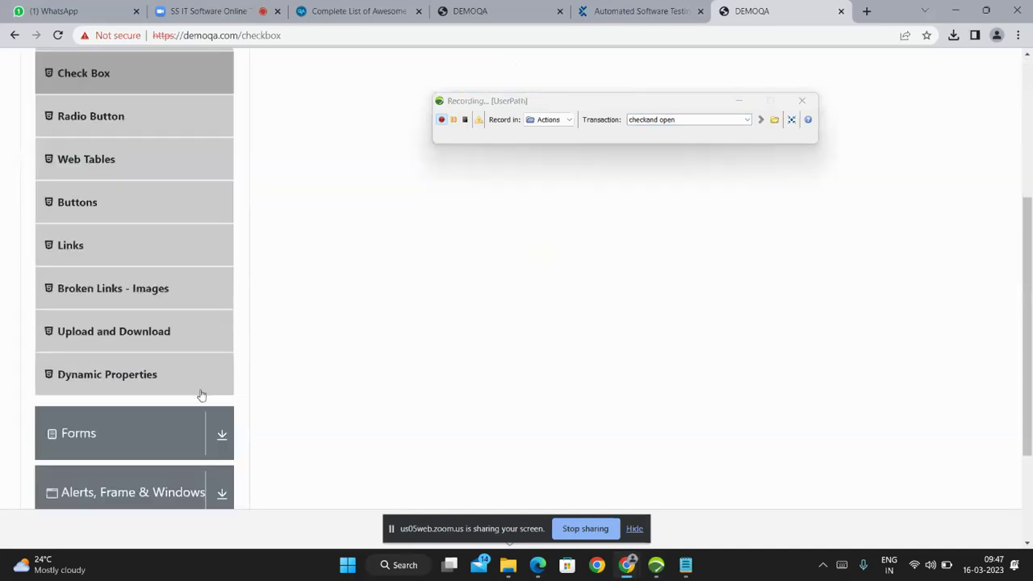
click(684, 119)
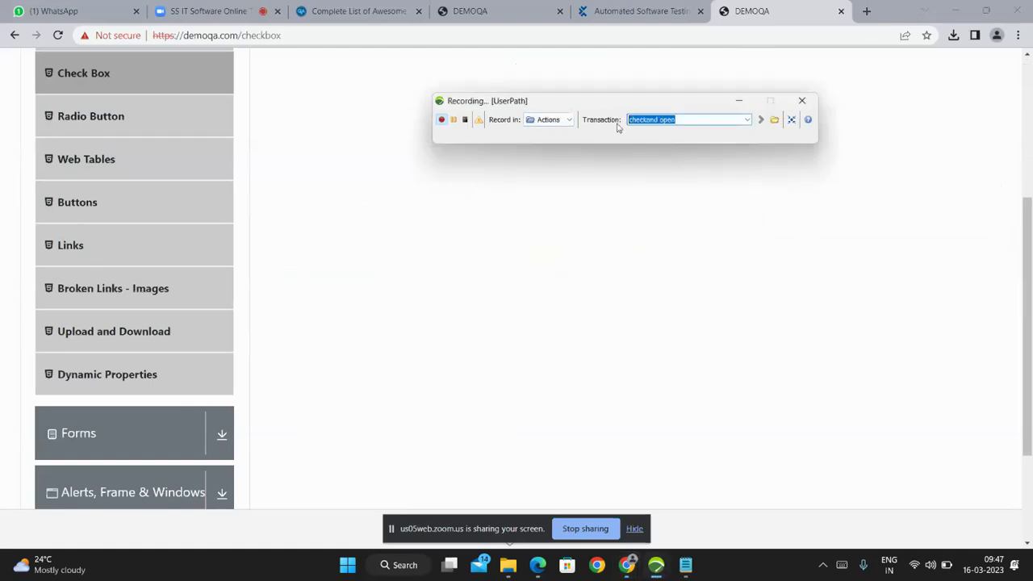
text(download forms)
click(222, 434)
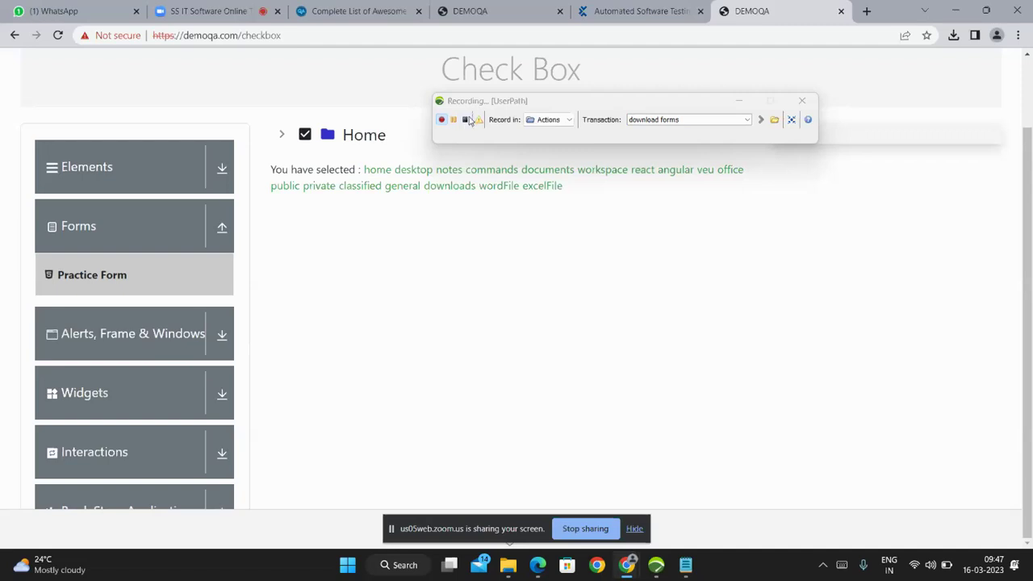
click(568, 121)
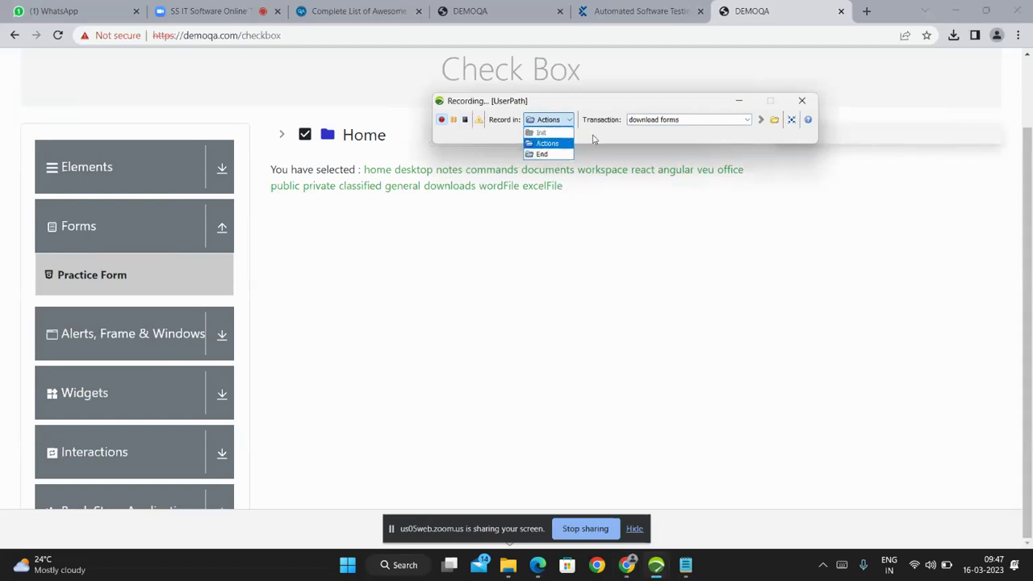
click(593, 139)
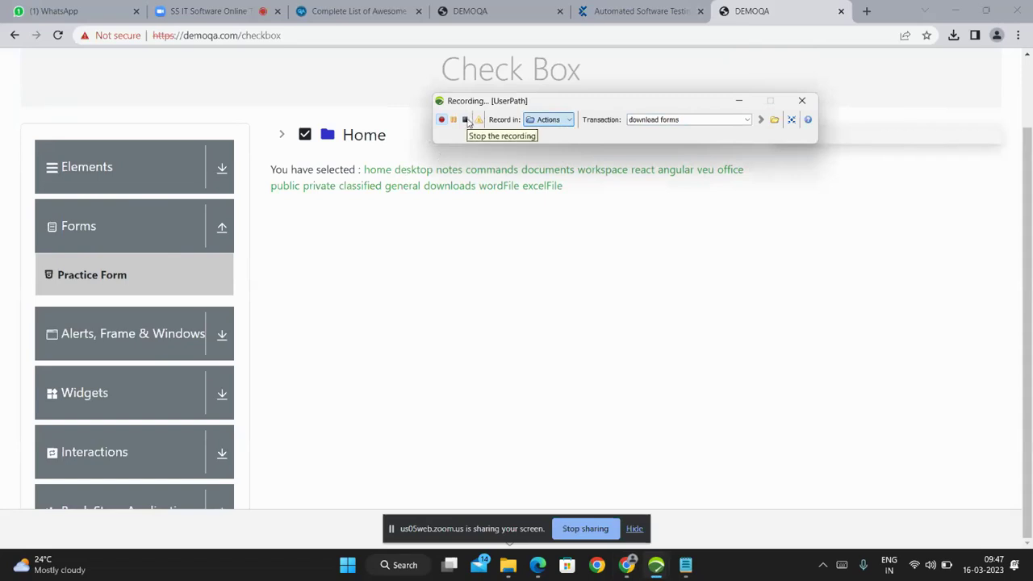
click(466, 119)
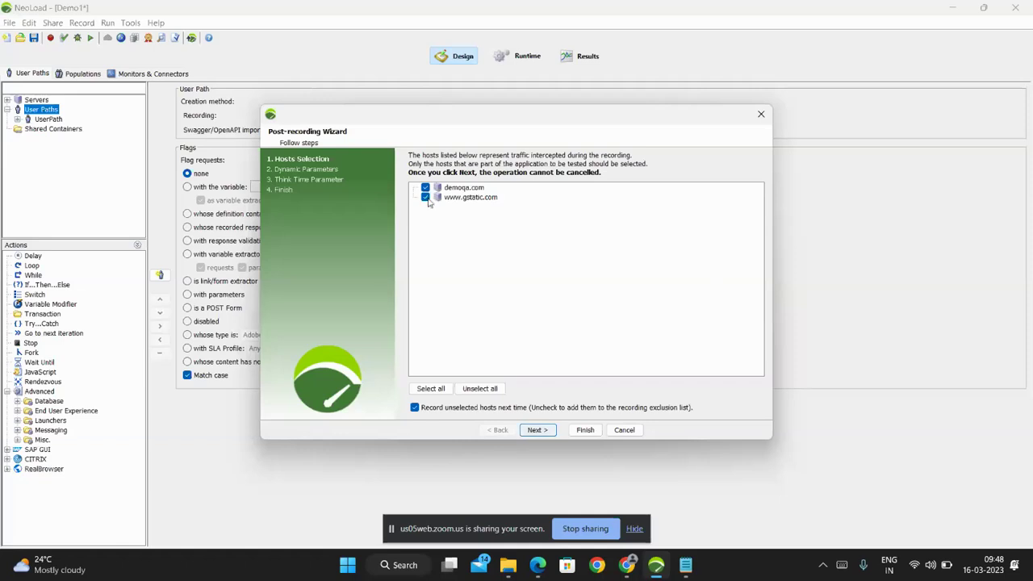
click(429, 202)
click(537, 431)
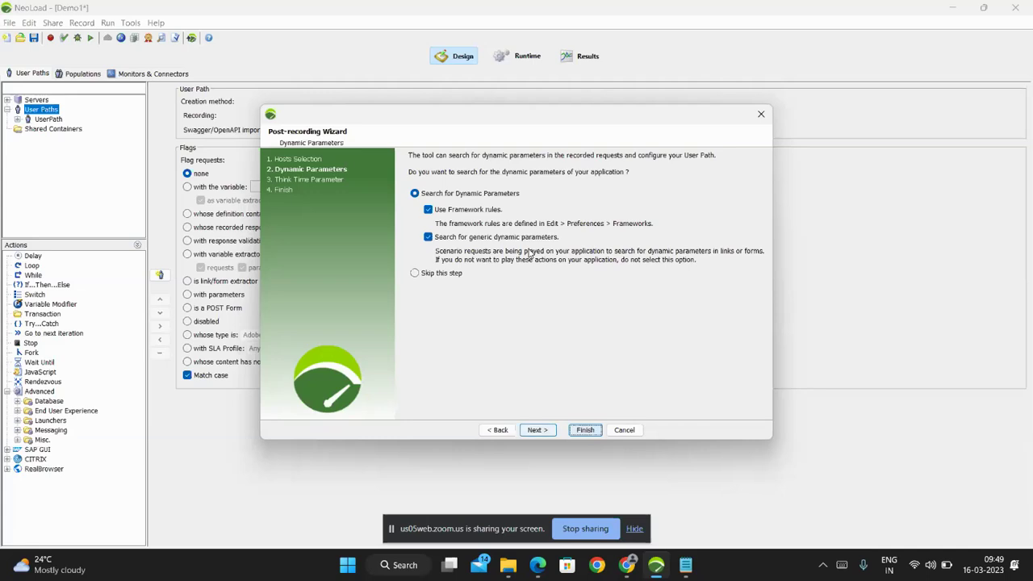
Skip the dynamic parameter search and continue to the Think Time step.
click(439, 274)
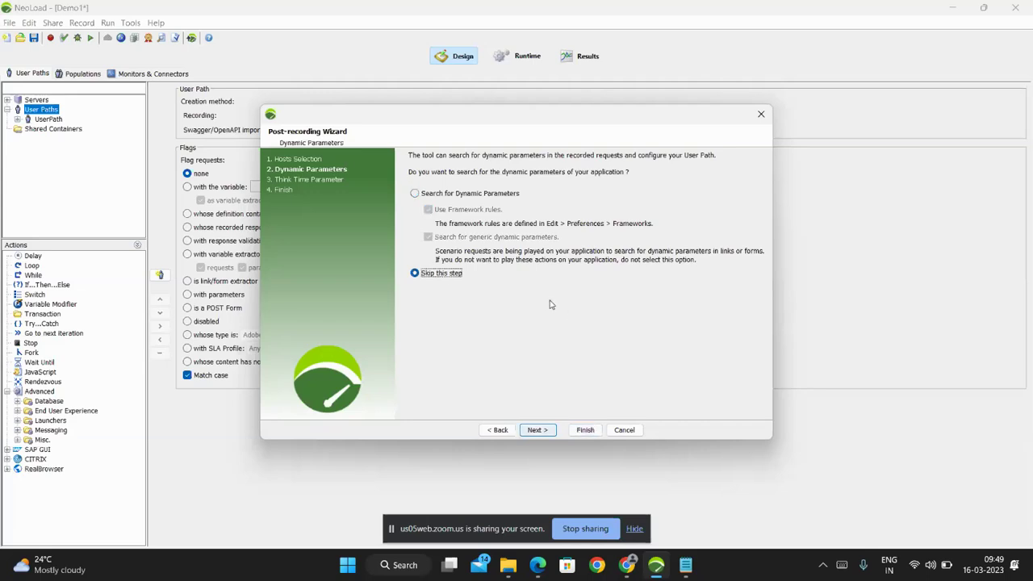
click(539, 430)
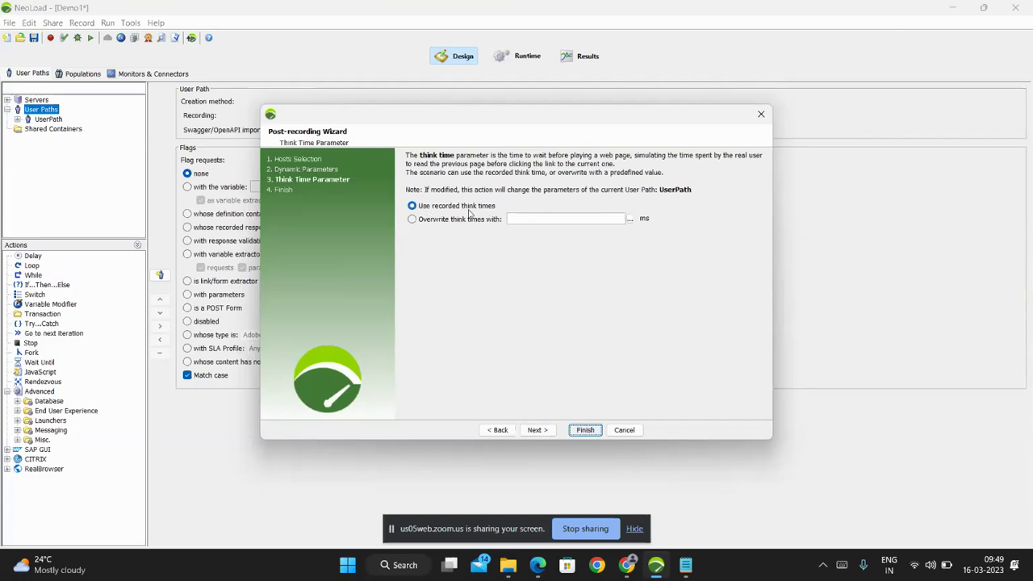
Try a 2000 ms think time override, then revert to recorded think times and continue.
click(445, 226)
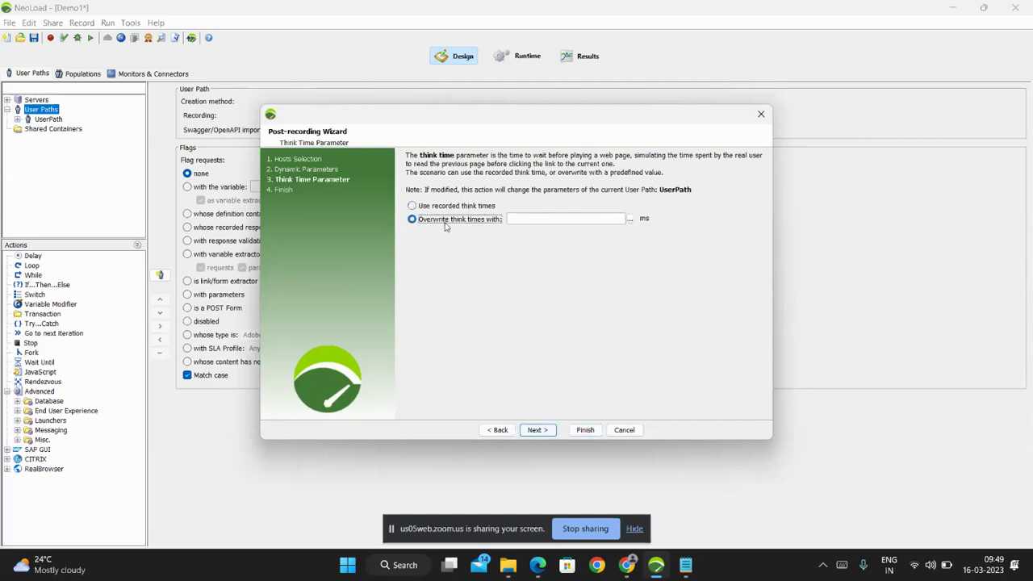
click(521, 219)
text(2000)
drag(521, 219, 509, 219)
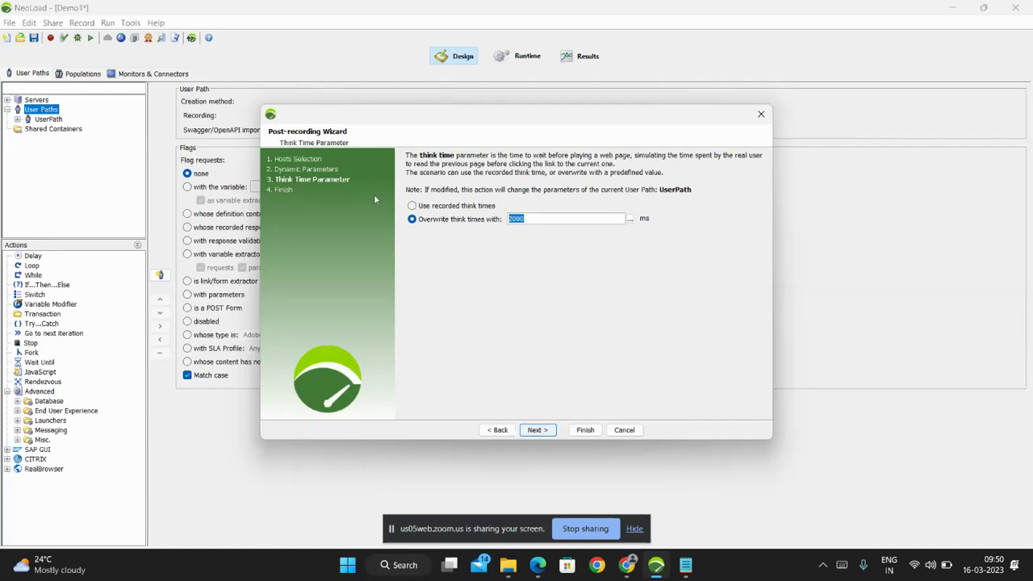
click(438, 207)
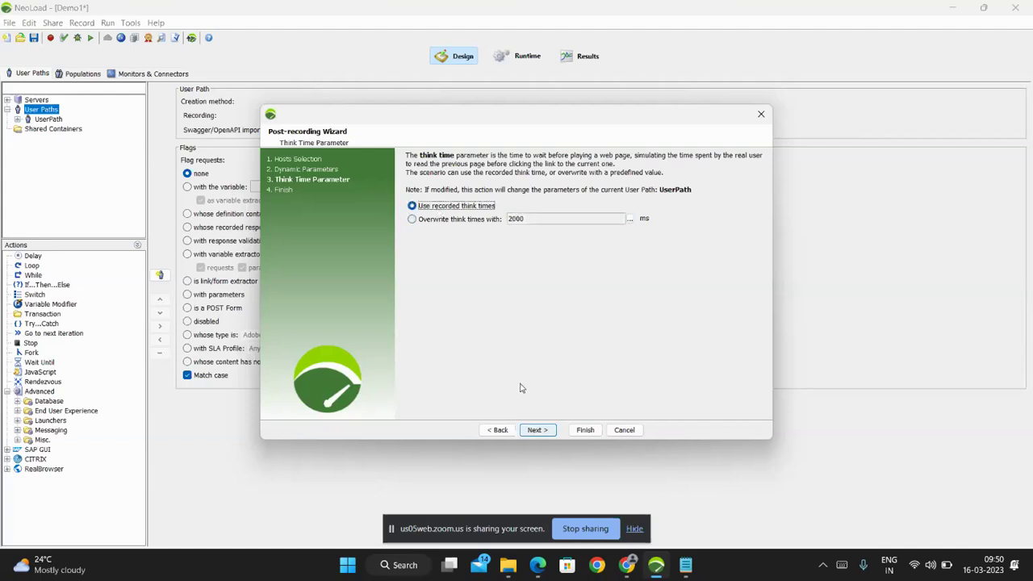
click(534, 430)
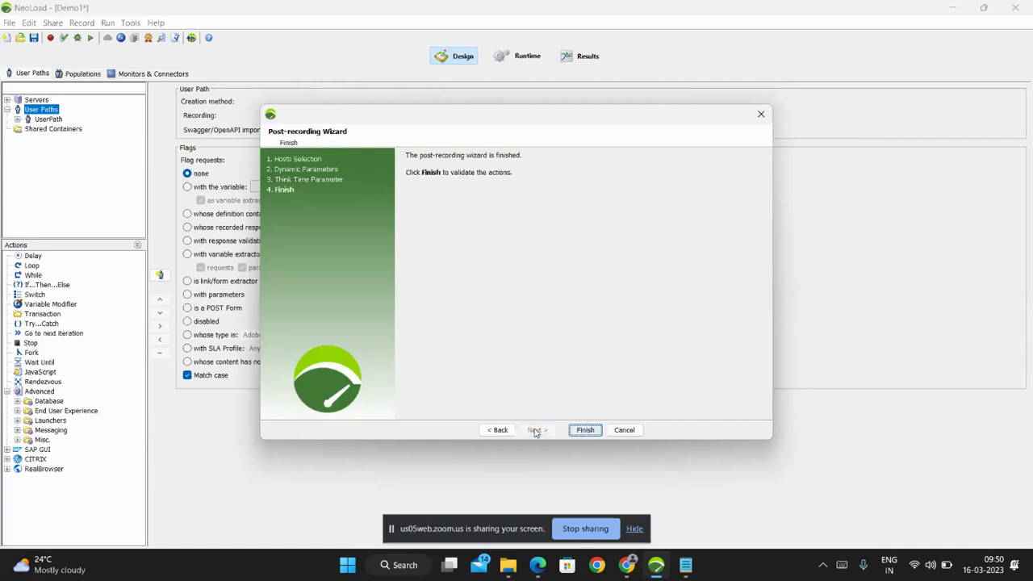
Finish the wizard and expand Actions, Launch and the other transactions in the user path tree.
click(586, 430)
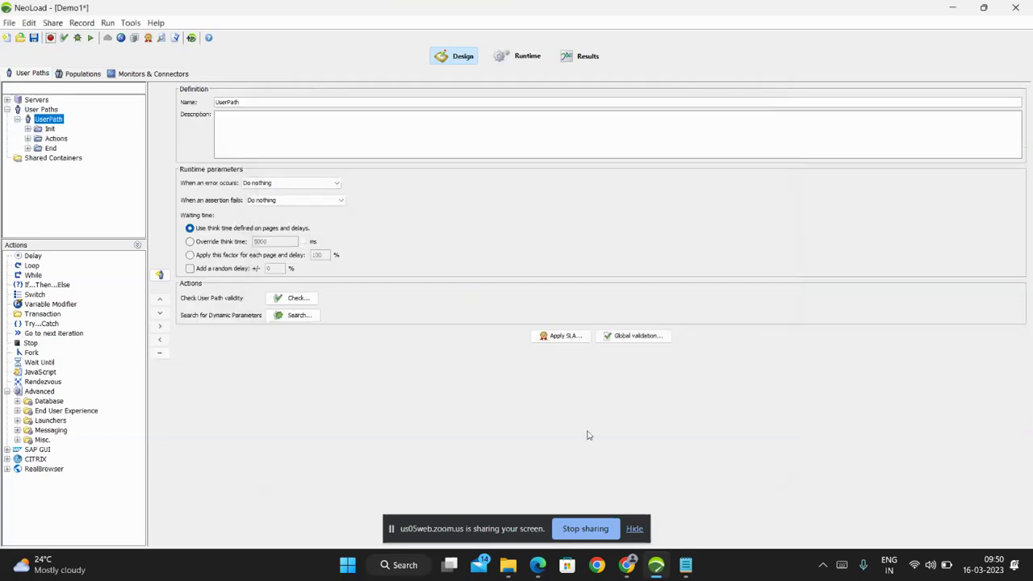
click(49, 130)
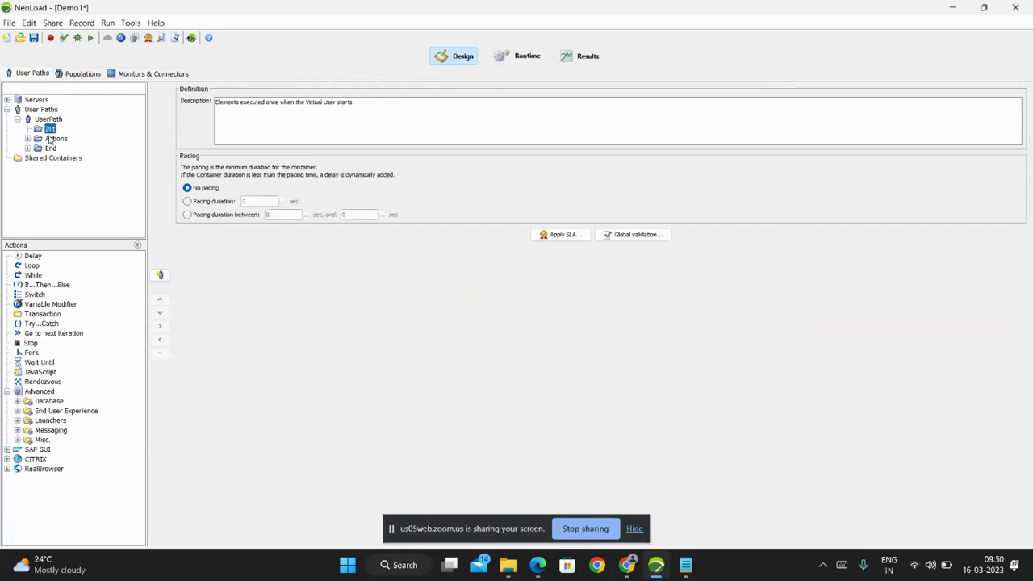
click(54, 140)
double_click(54, 140)
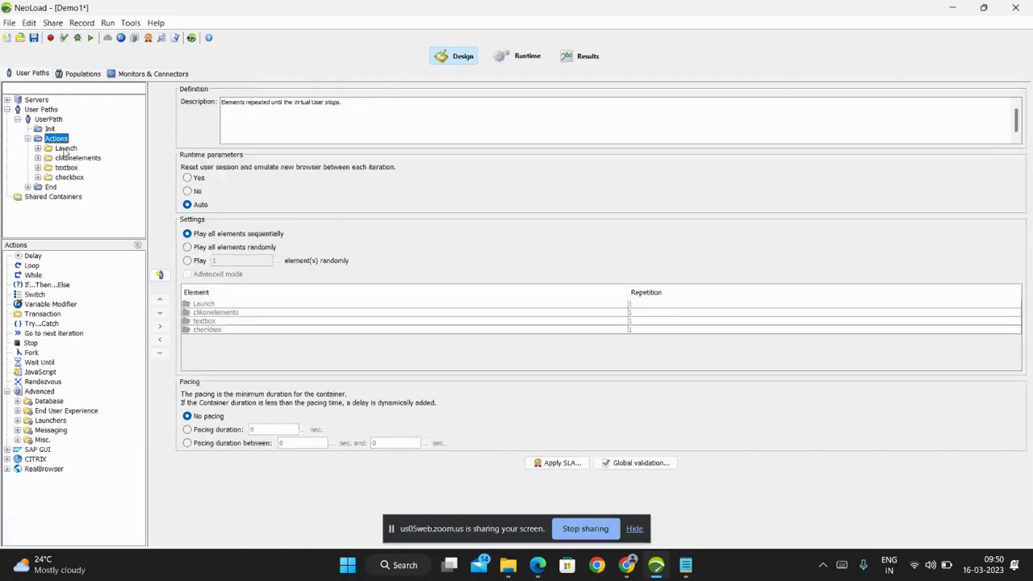
click(65, 149)
double_click(66, 150)
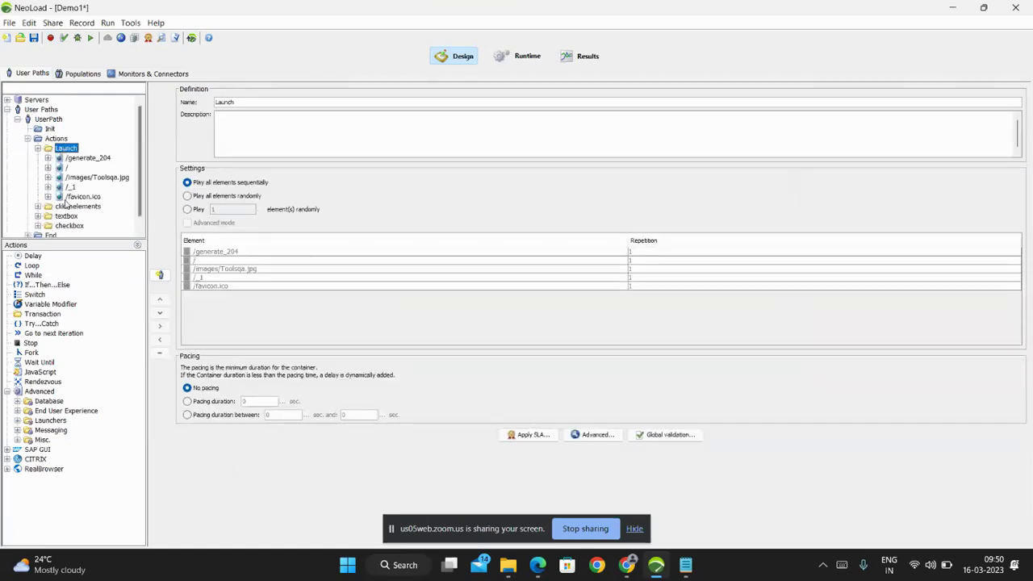
scroll(70, 202, down, 1)
double_click(71, 193)
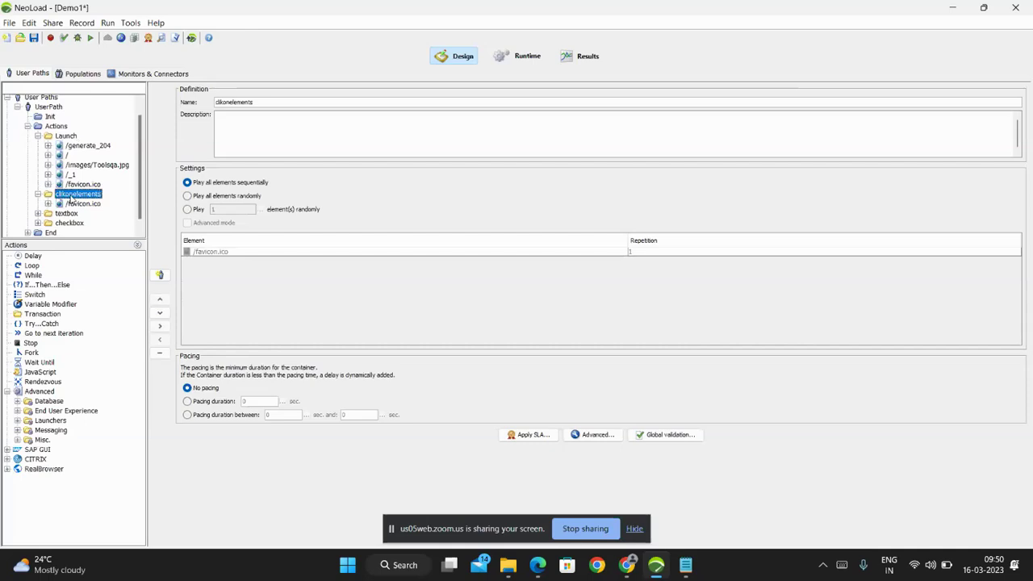
double_click(69, 213)
double_click(70, 233)
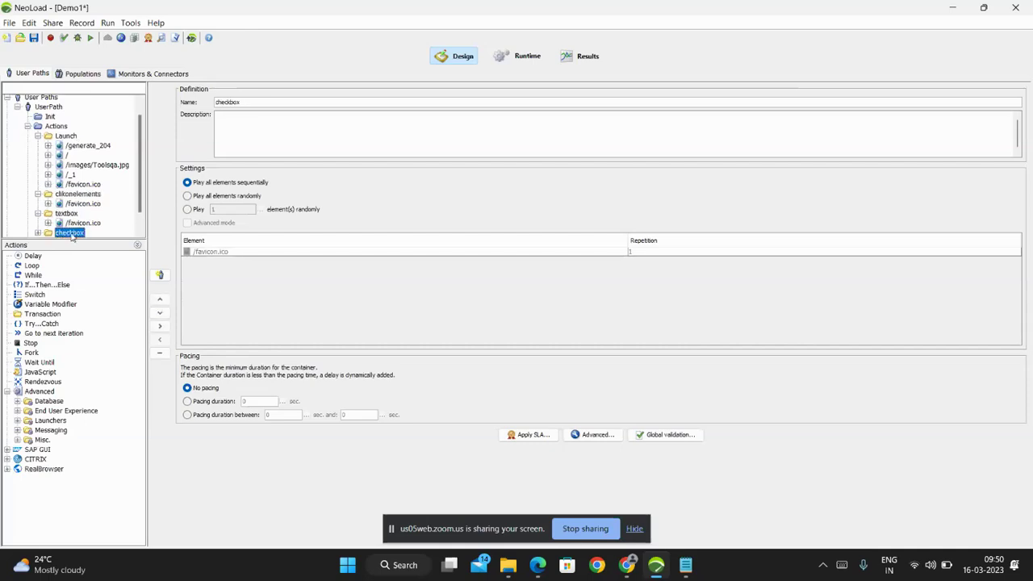
click(137, 246)
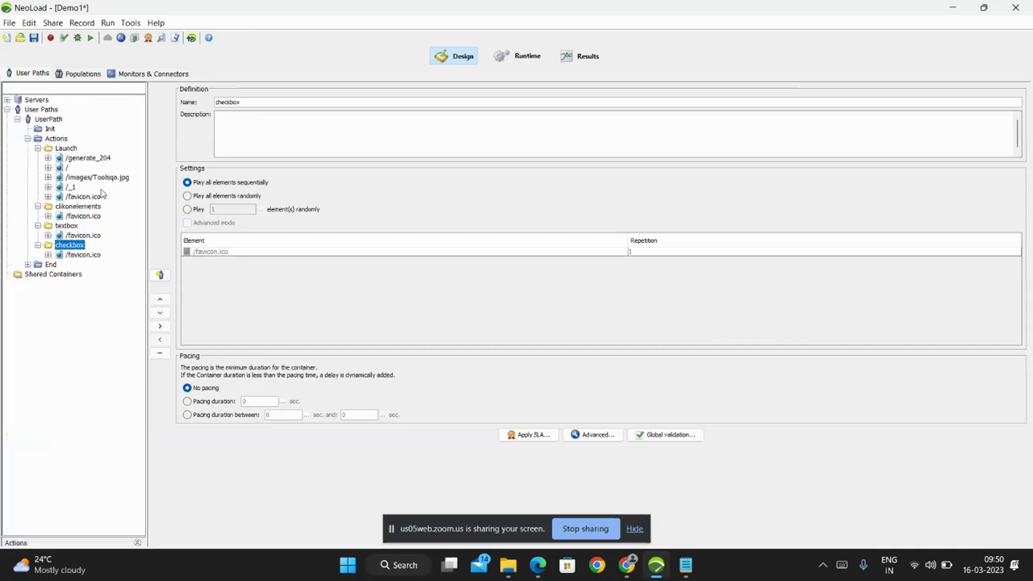
Check each page's recorded delay: /generate_204, / (5737 ms), Toolsqa.jpg, /_1, favicon, clikonelements, textbox, checkbox.
click(84, 159)
double_click(84, 159)
click(89, 168)
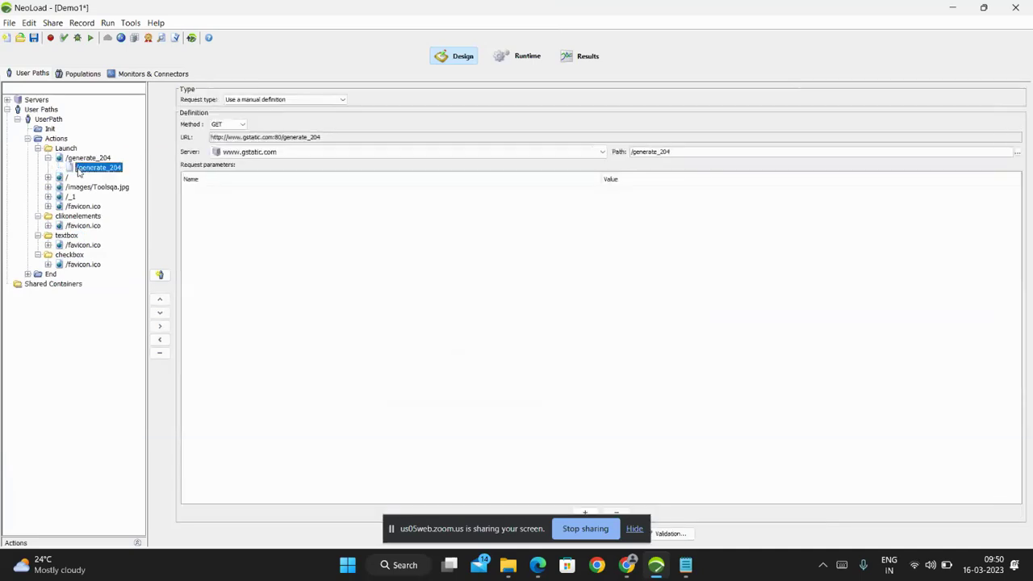
click(65, 177)
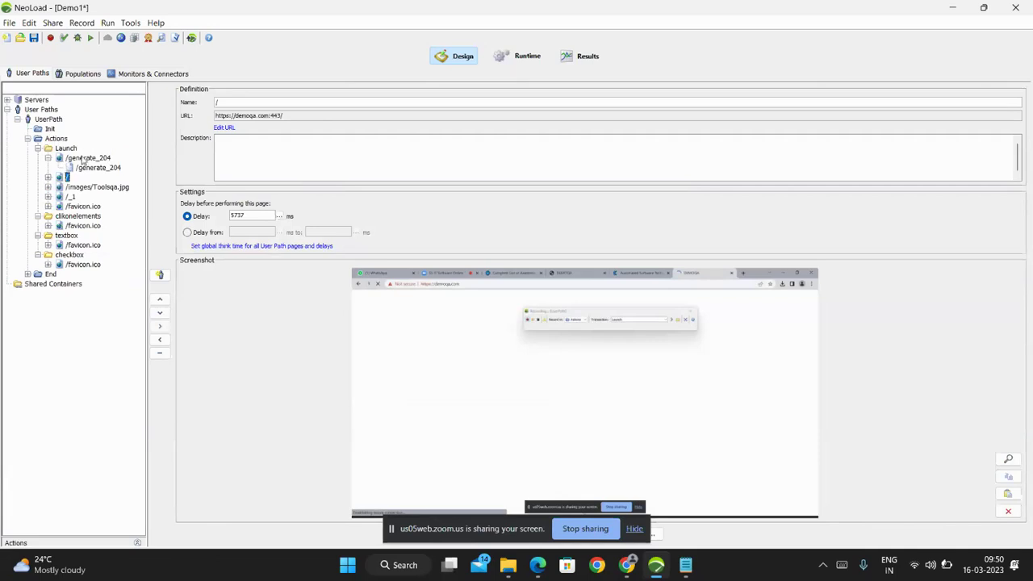
click(83, 159)
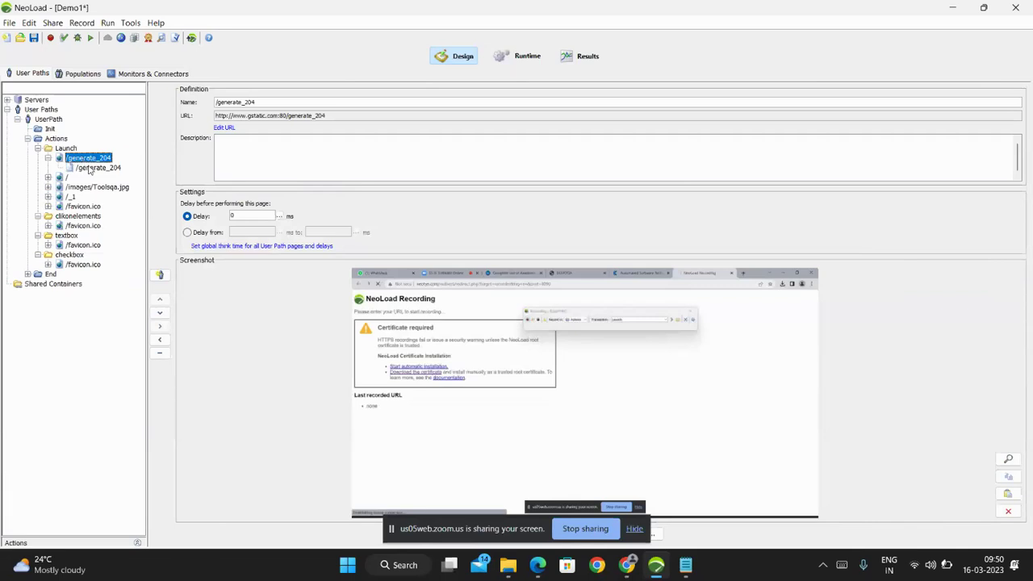
click(91, 166)
click(88, 159)
click(67, 177)
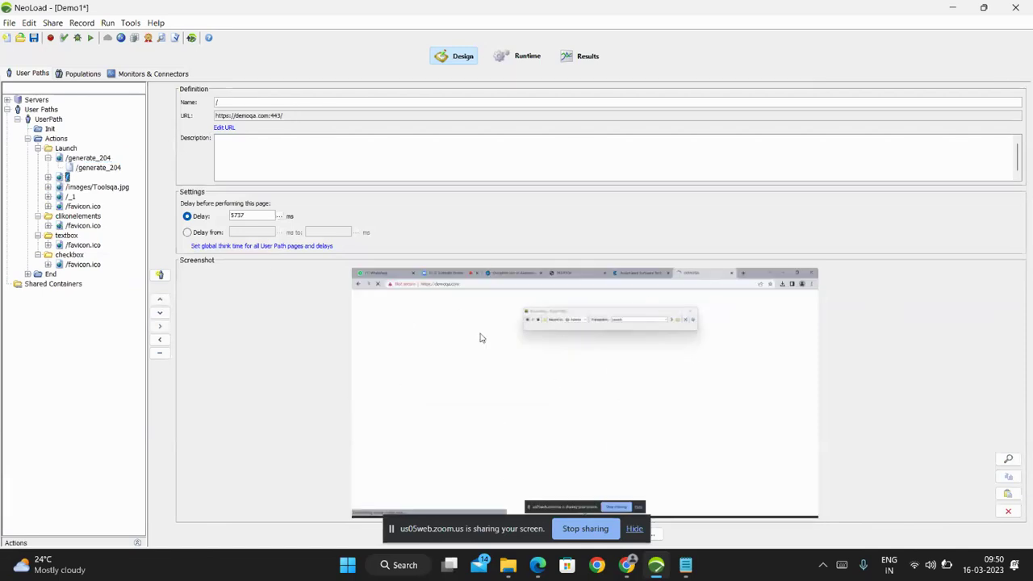
click(98, 189)
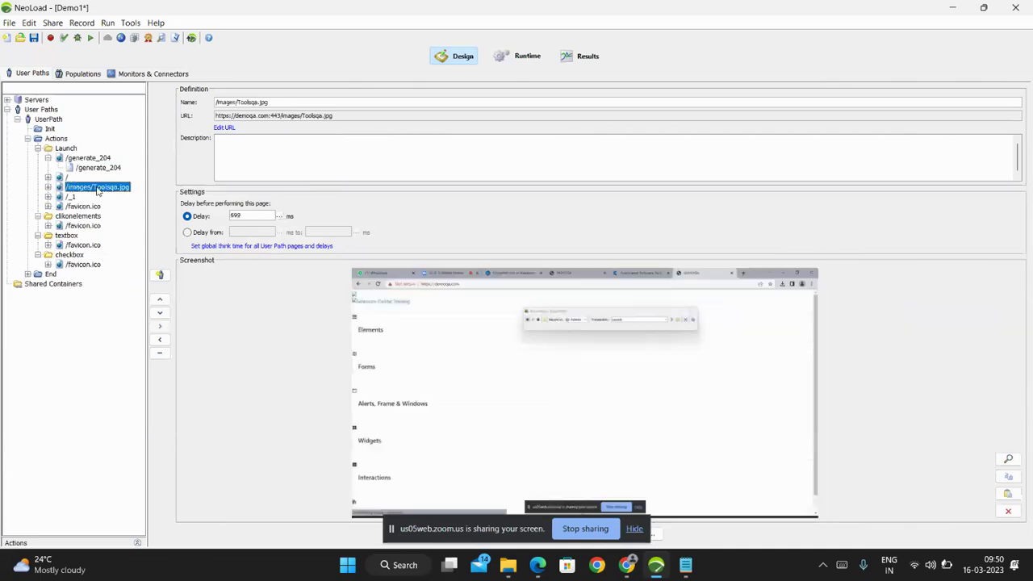
click(72, 198)
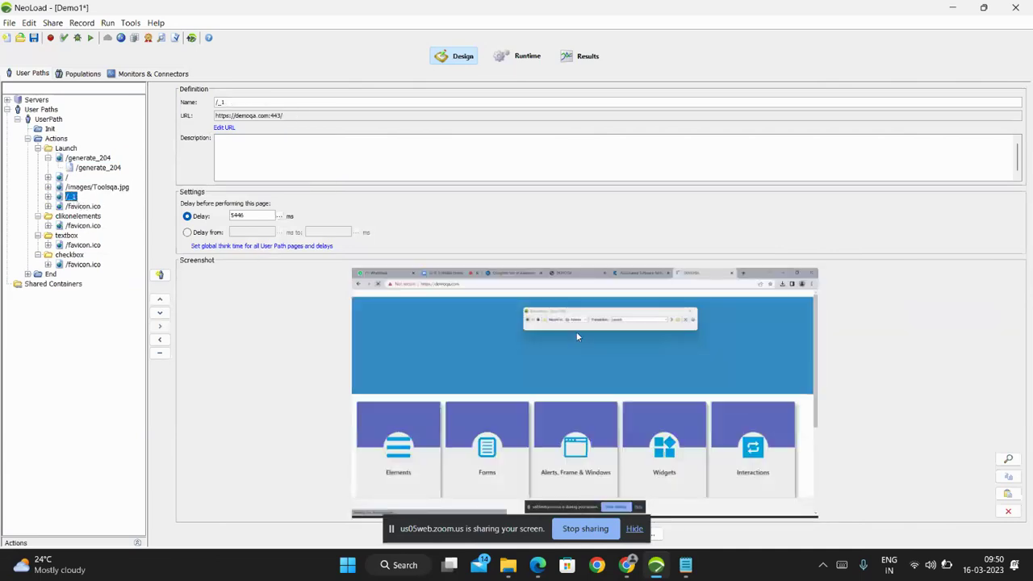
click(77, 207)
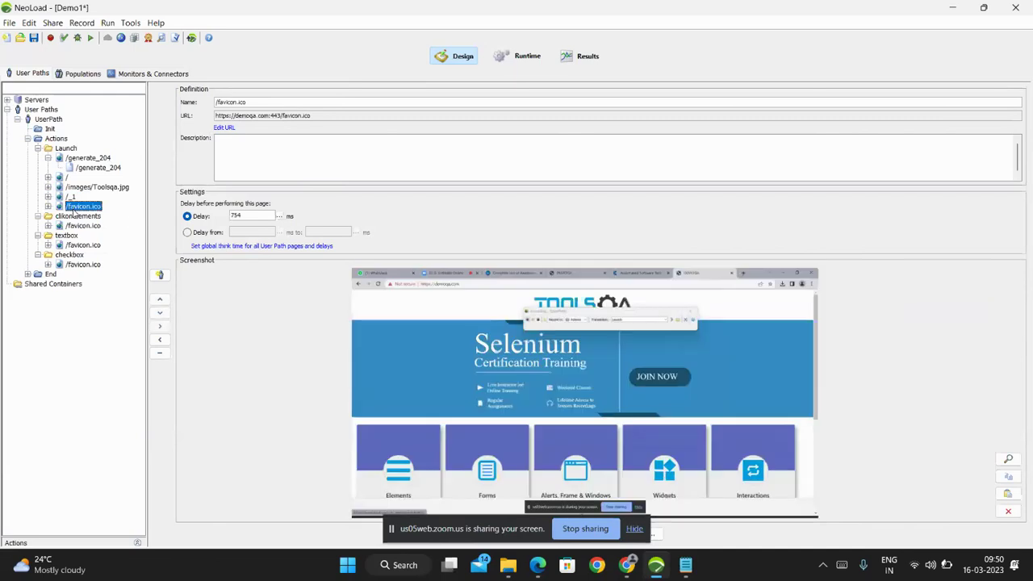
click(85, 227)
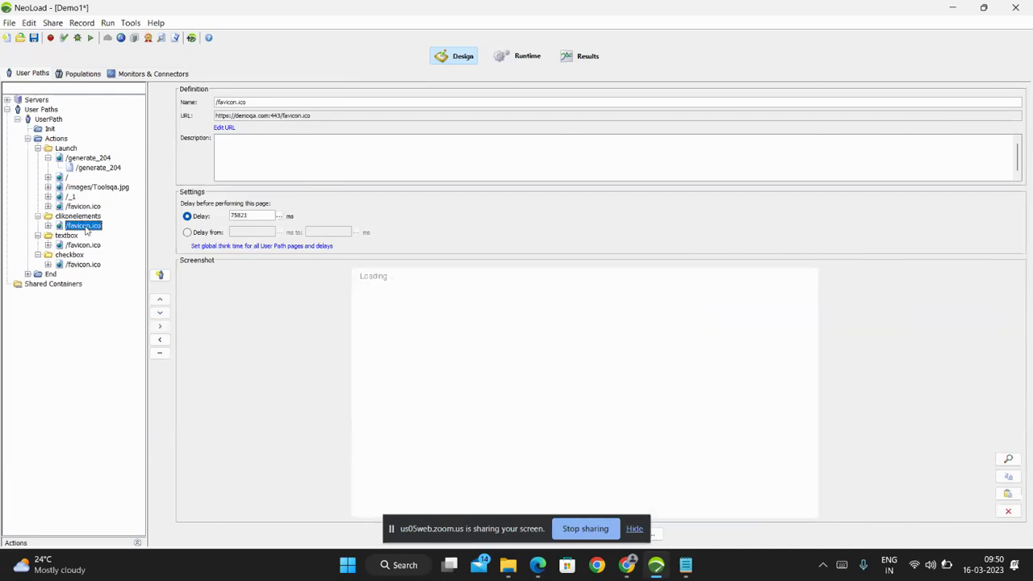
click(77, 246)
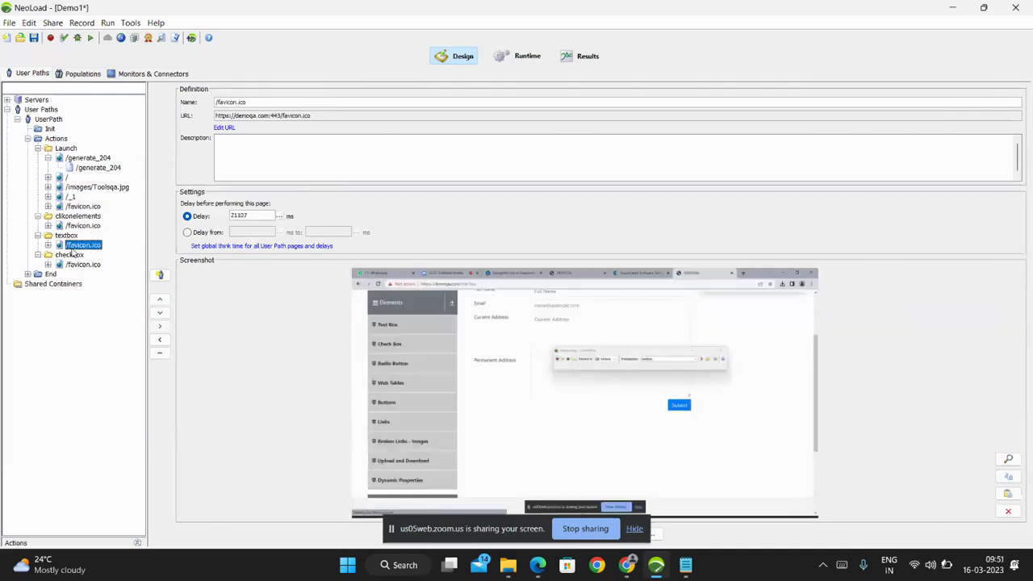
click(79, 267)
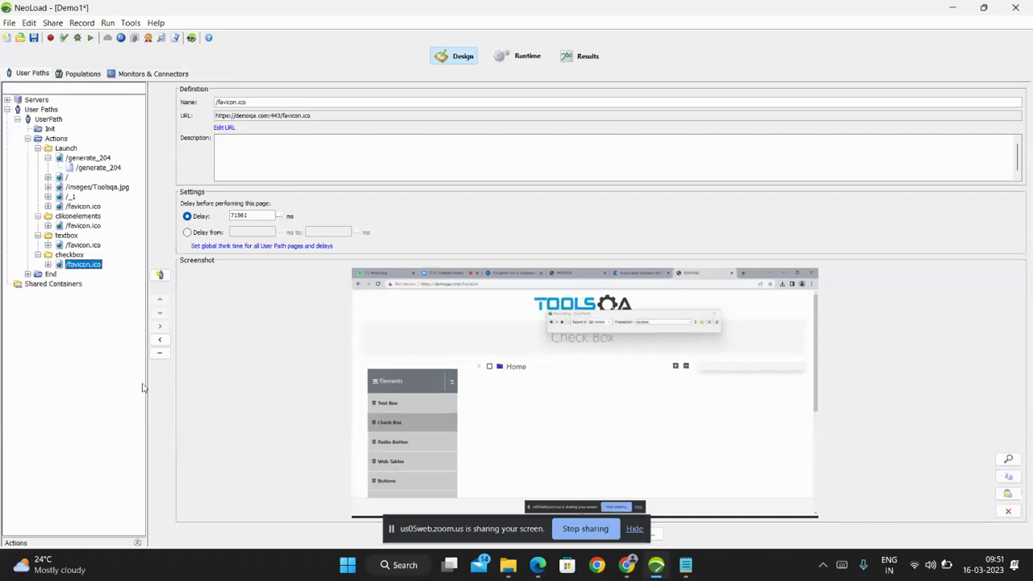
Widen the user path tree, inspect the checkbox page's delay, and show the Actions container settings.
drag(146, 388, 323, 393)
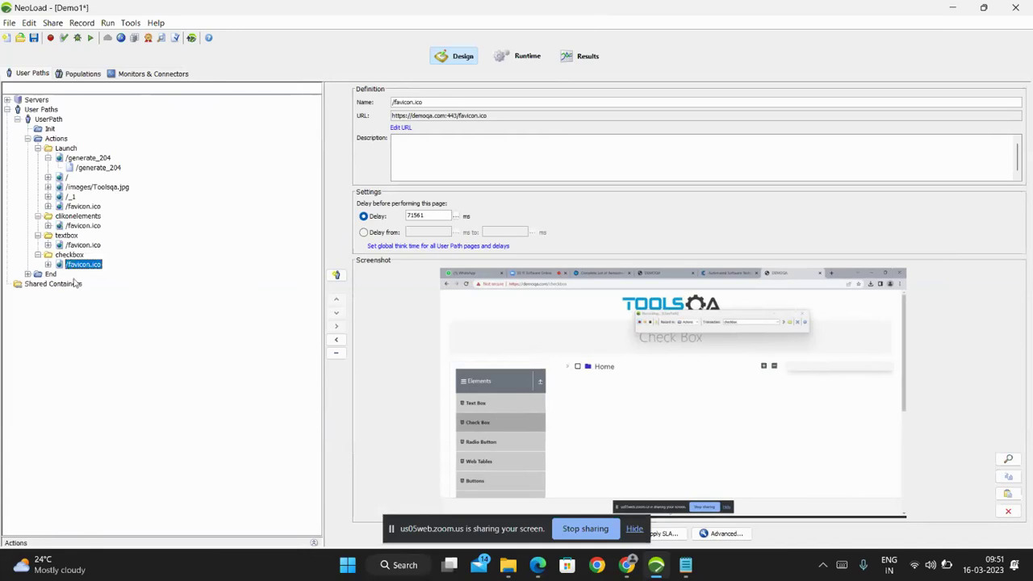
drag(432, 216, 401, 220)
click(426, 216)
click(56, 139)
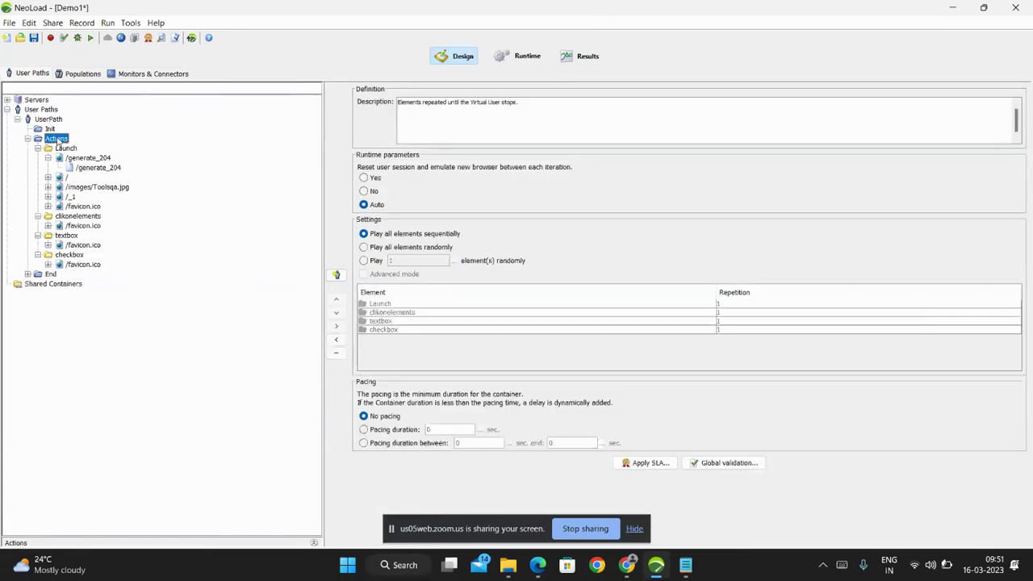
Make the UserPath override think time with a fixed 2000 ms.
click(51, 121)
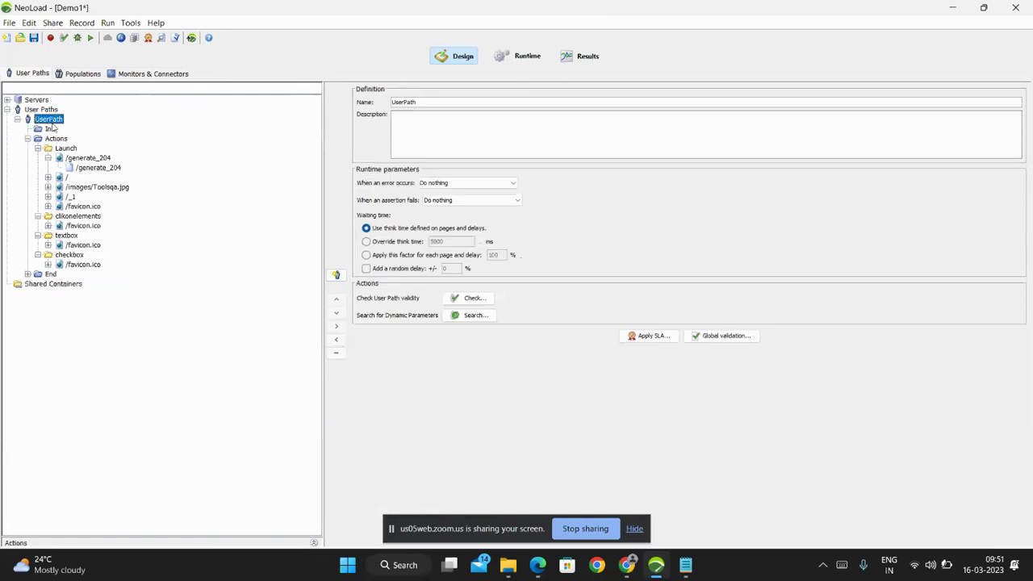
click(370, 242)
drag(454, 239, 429, 240)
text(5000)
key(BackSpace)
text(2)
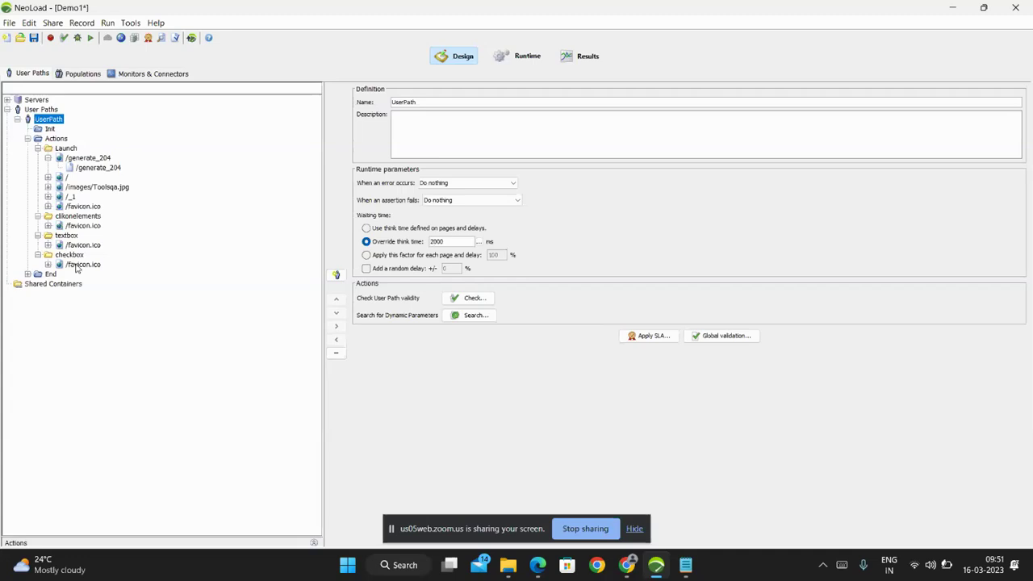
Review the clikonelements, textbox and checkbox transaction settings and the End container's pacing.
click(47, 159)
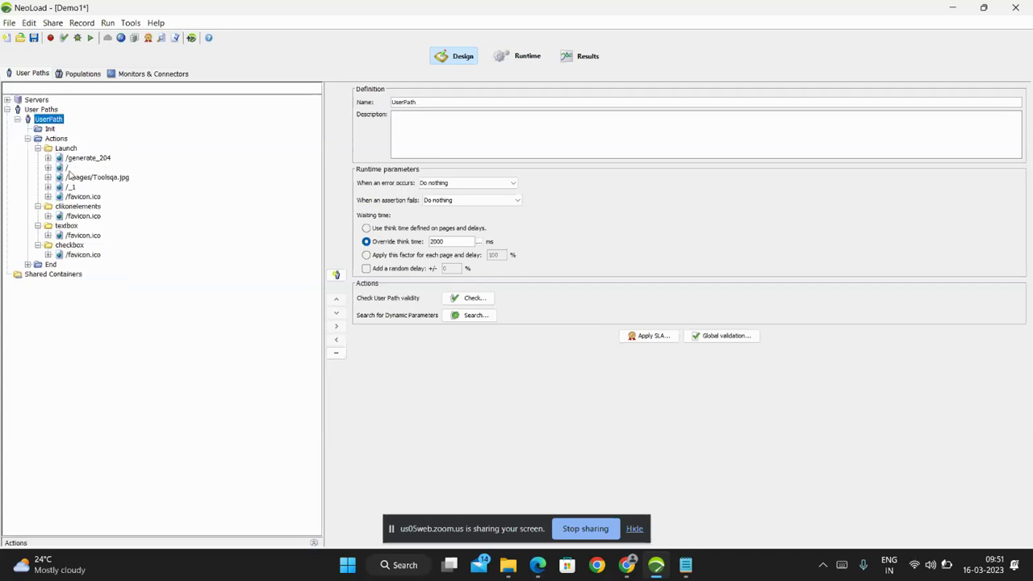
click(75, 208)
click(68, 226)
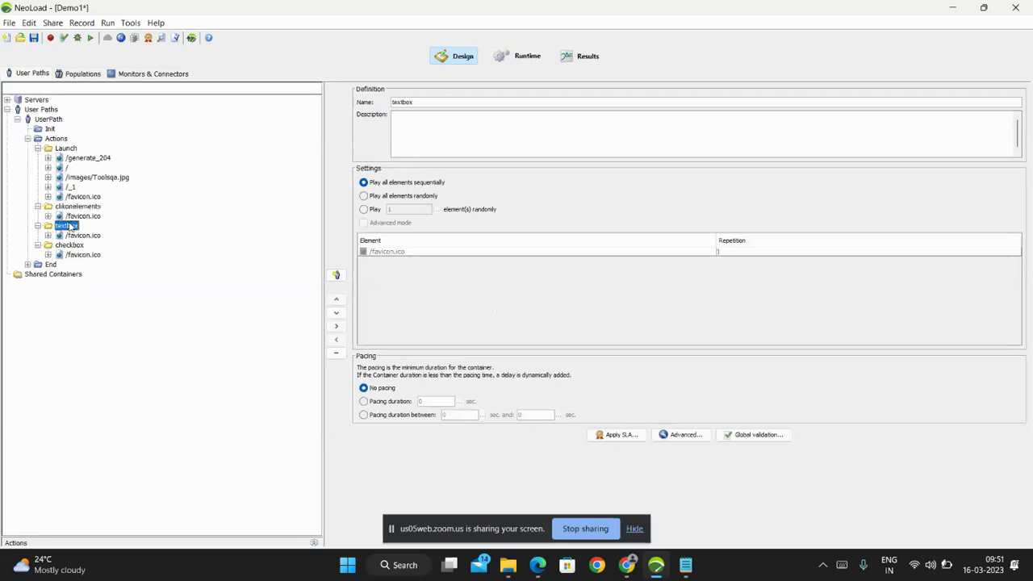
click(70, 246)
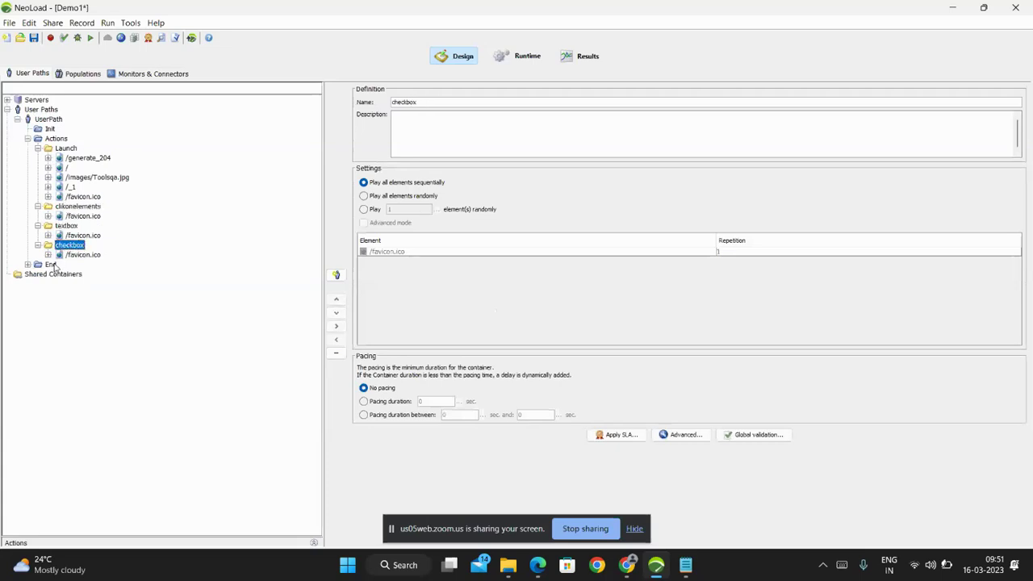
click(52, 265)
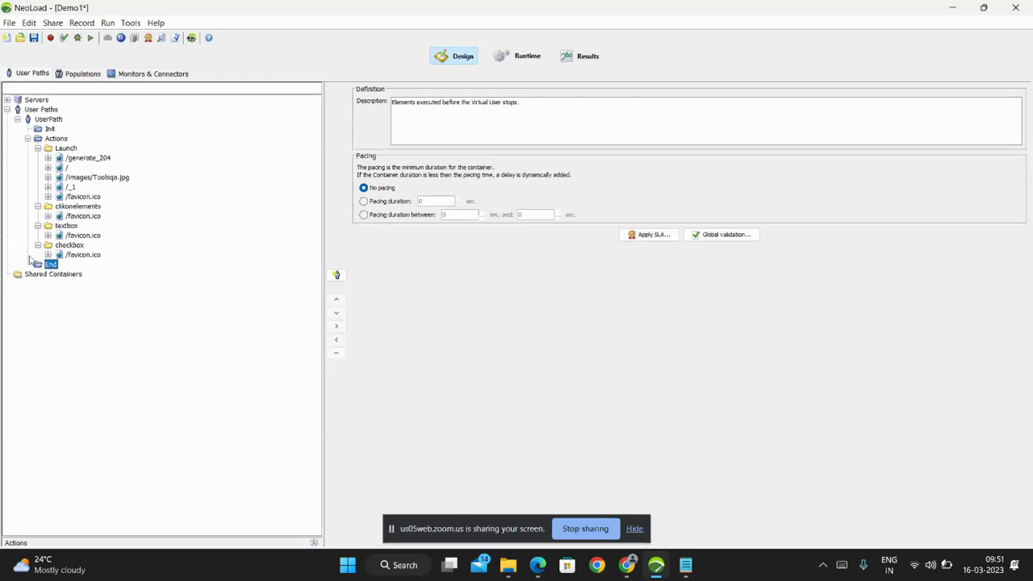
Try random weighted play for Actions, then revert to playing all elements sequentially.
click(52, 139)
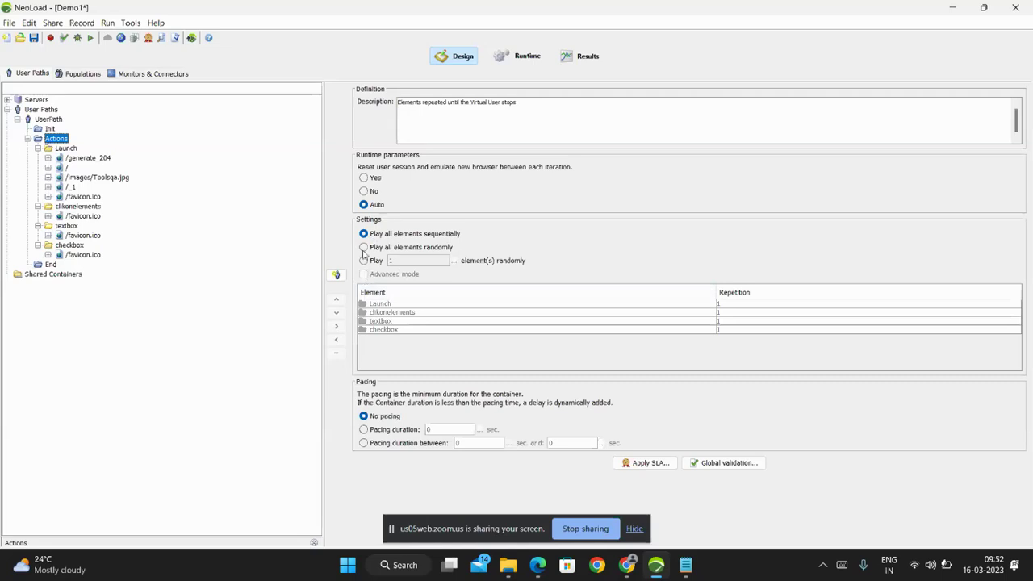
click(364, 260)
click(364, 274)
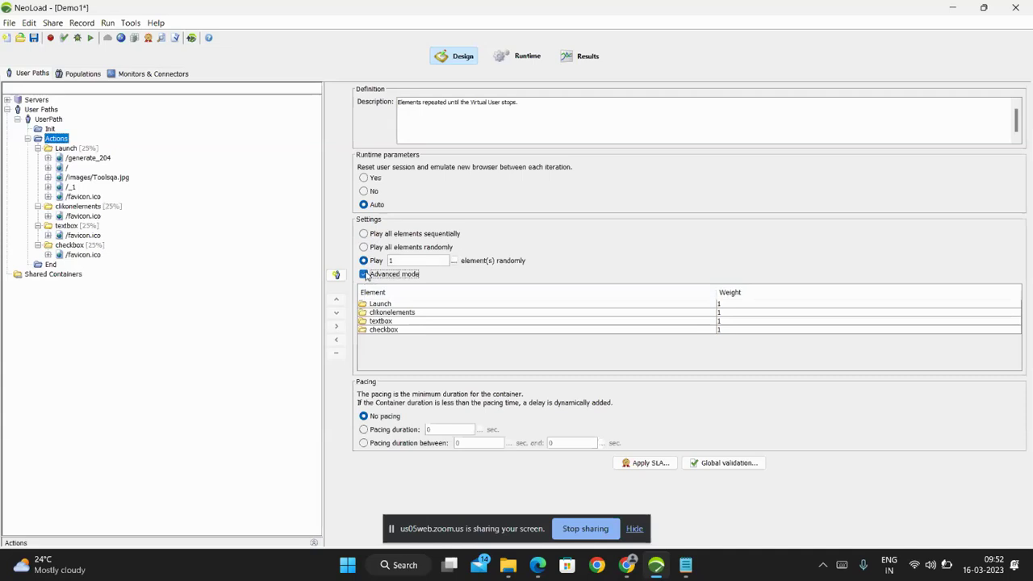
click(364, 274)
click(364, 260)
click(364, 233)
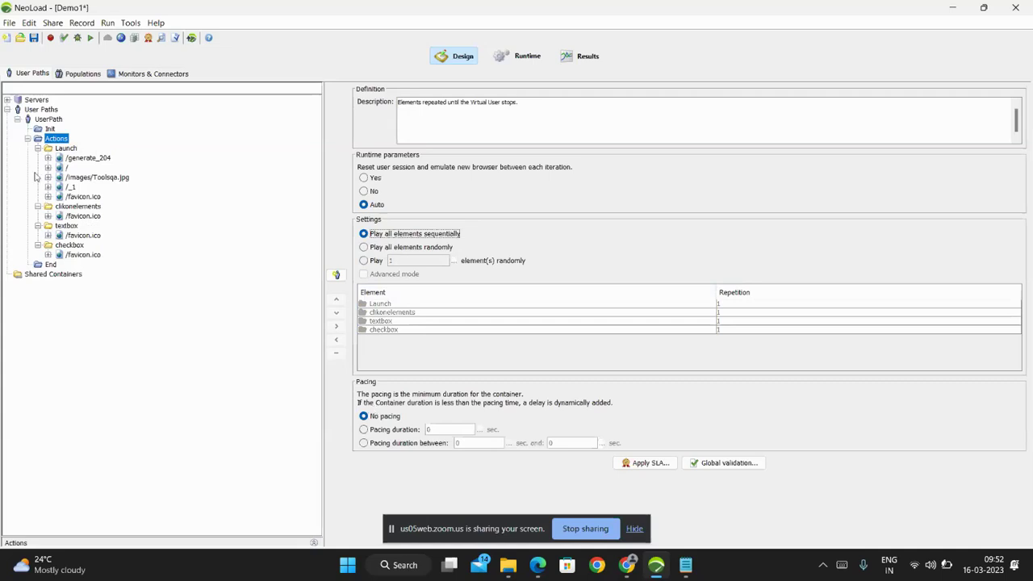
Review the Launch, clikonelements and textbox transactions, then give checkbox a fixed pacing duration.
click(52, 151)
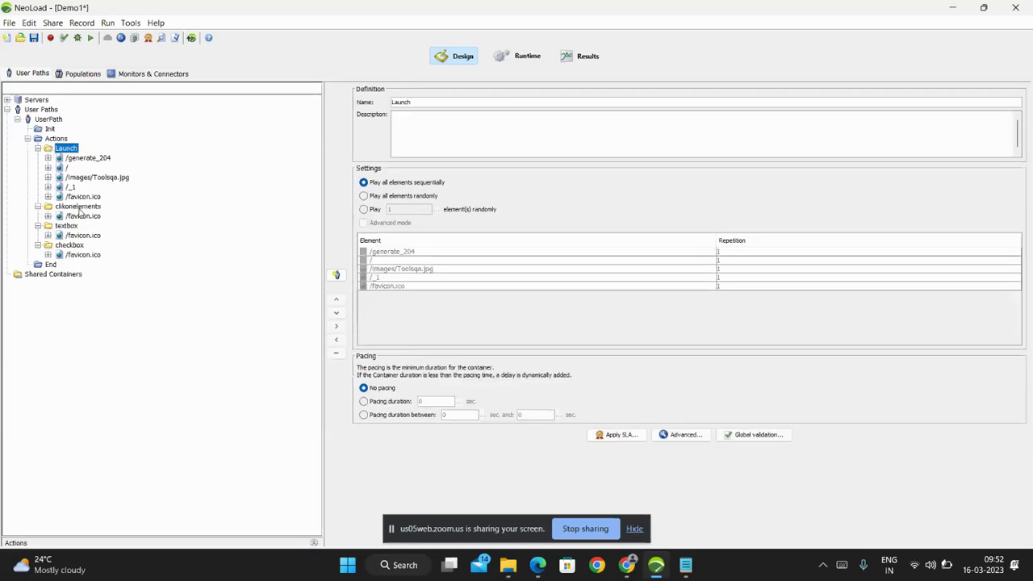
click(82, 208)
click(72, 228)
click(71, 245)
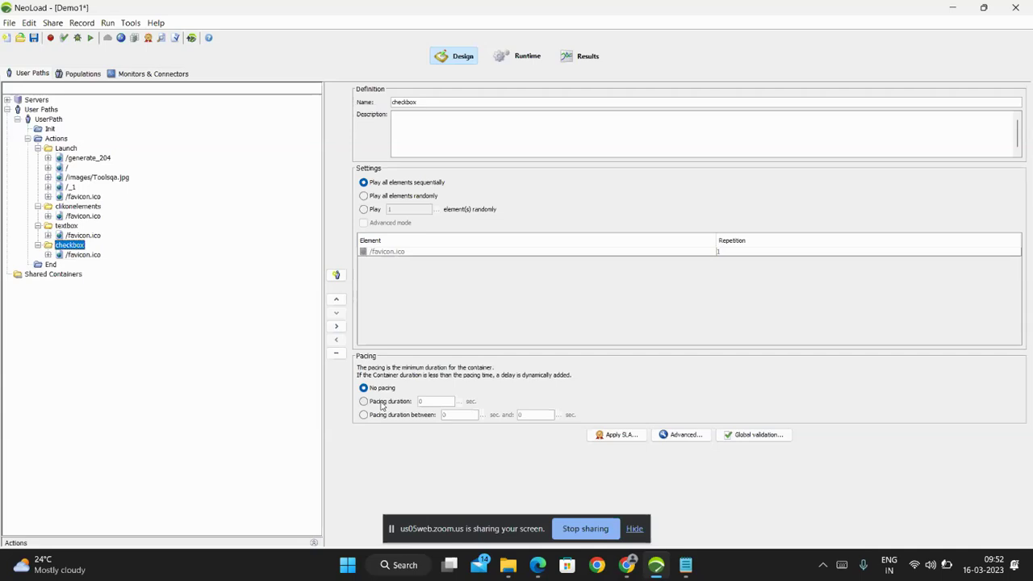
click(382, 404)
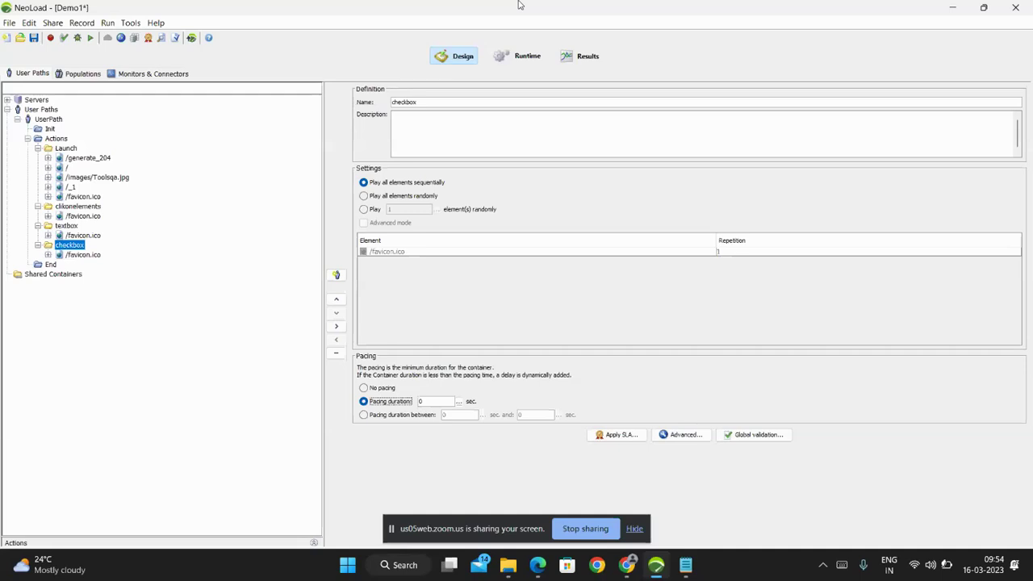
Switch the checkbox container to 'Pacing duration between' with limits of 2 and 3 sec.
click(431, 401)
key(BackSpace)
text(2)
click(379, 417)
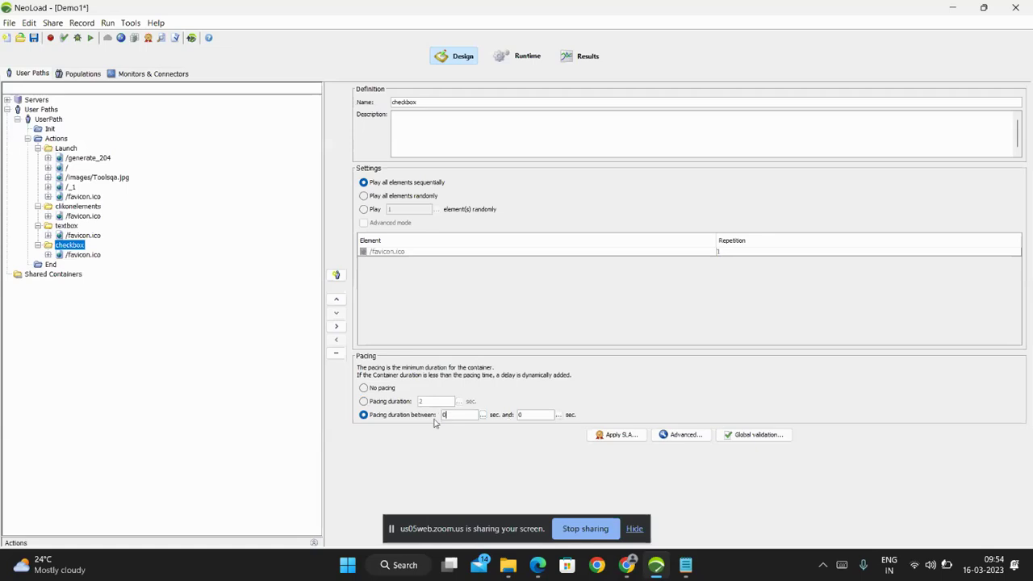
text(2)
click(529, 415)
double_click(530, 415)
text(3)
click(451, 416)
key(BackSpace)
Compare the Actions container's settings with the checkbox container's settings.
click(54, 140)
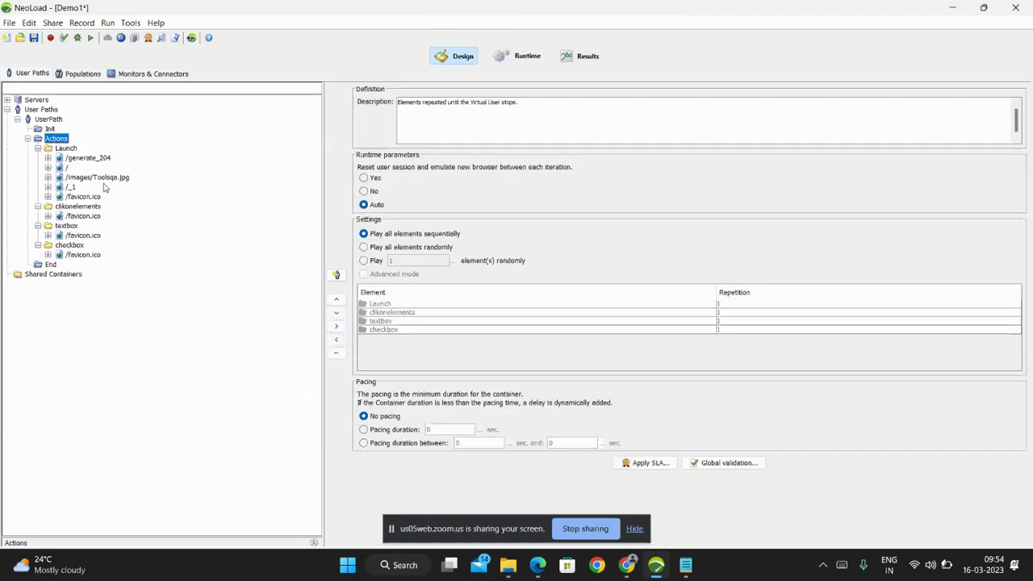
click(64, 246)
click(363, 388)
click(56, 139)
Set the Actions container to 'Pacing duration between' 2 and 3 sec.
click(364, 443)
double_click(460, 443)
text(2)
click(553, 444)
key(BackSpace)
text(3)
Expand the /generate_204 page under Launch and view its request definition.
click(71, 150)
click(87, 159)
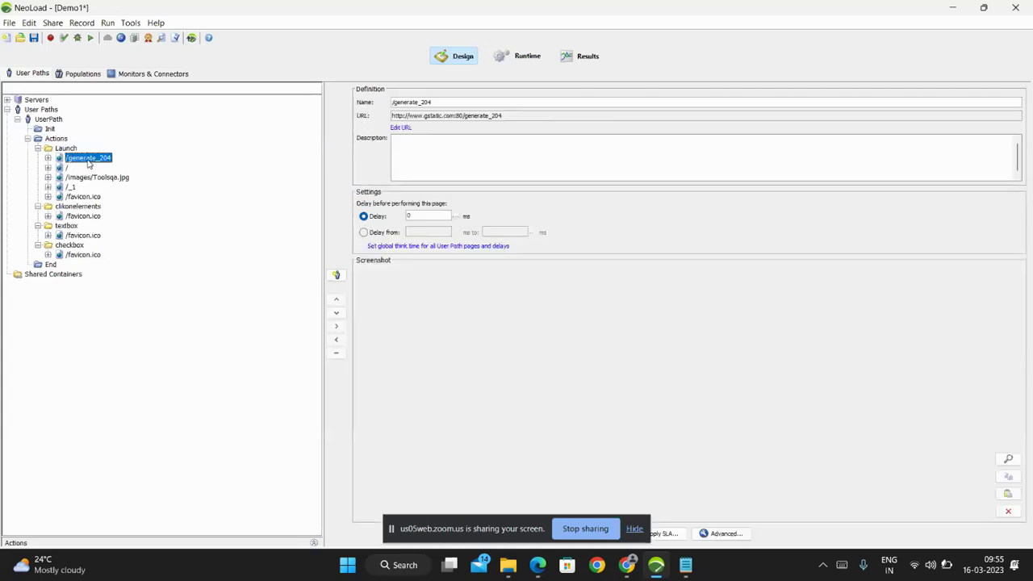
double_click(81, 159)
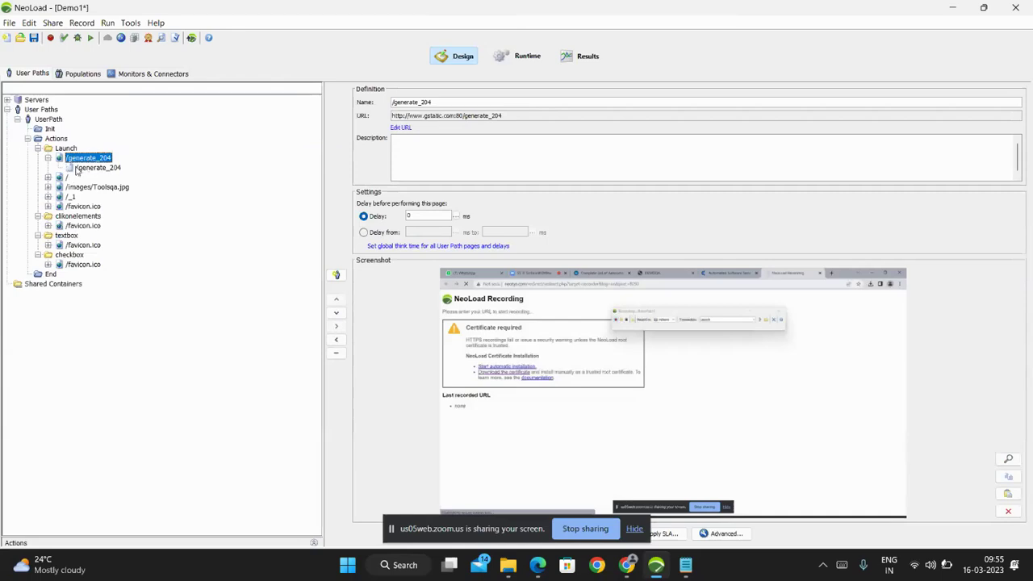
click(77, 168)
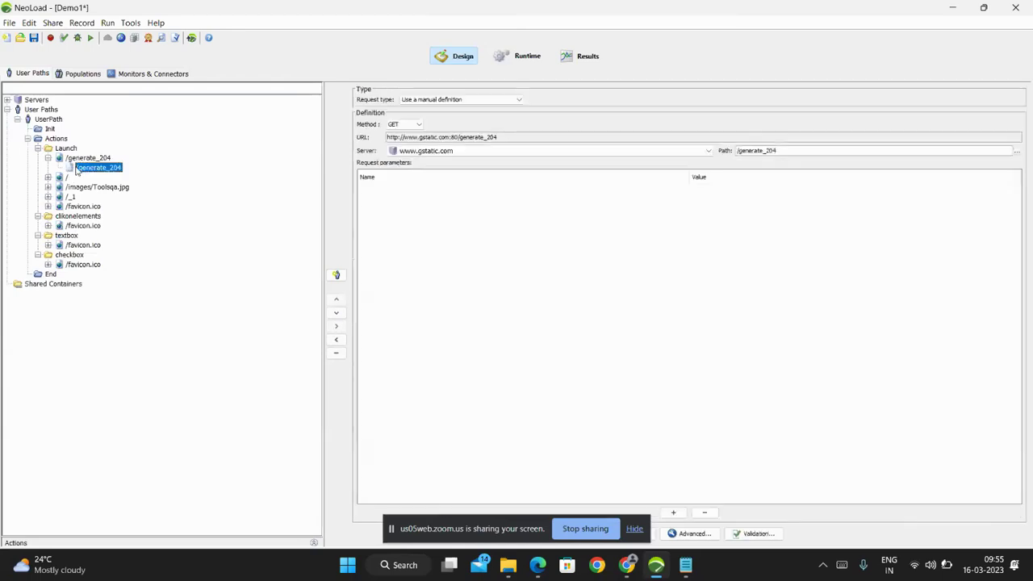
Check the request's advanced parameters, then expand the / page.
click(672, 533)
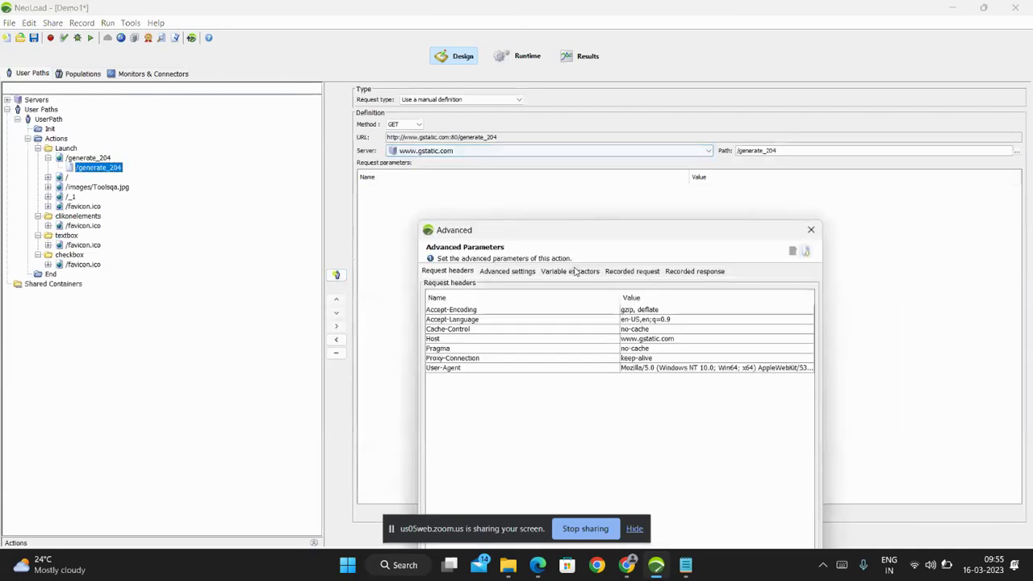
drag(585, 236, 522, 90)
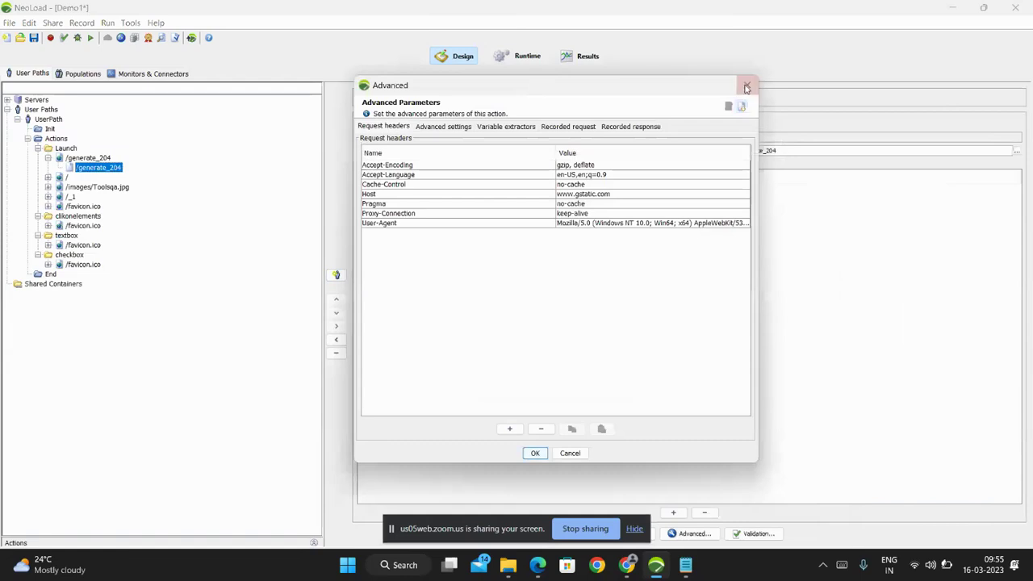
click(743, 87)
double_click(67, 176)
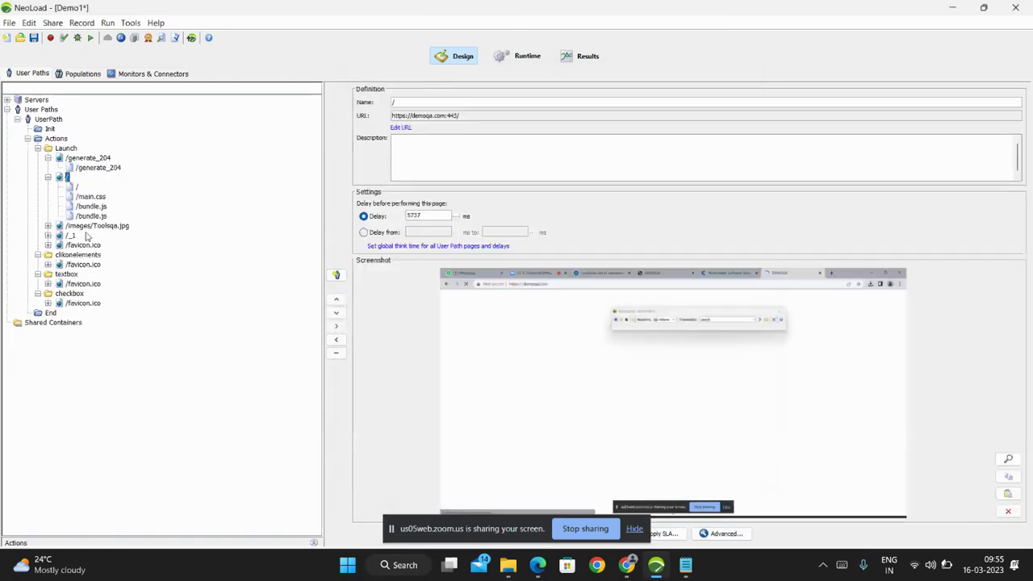
View /main.css and the child /generate_204 request, then select the /generate_204 page.
click(92, 198)
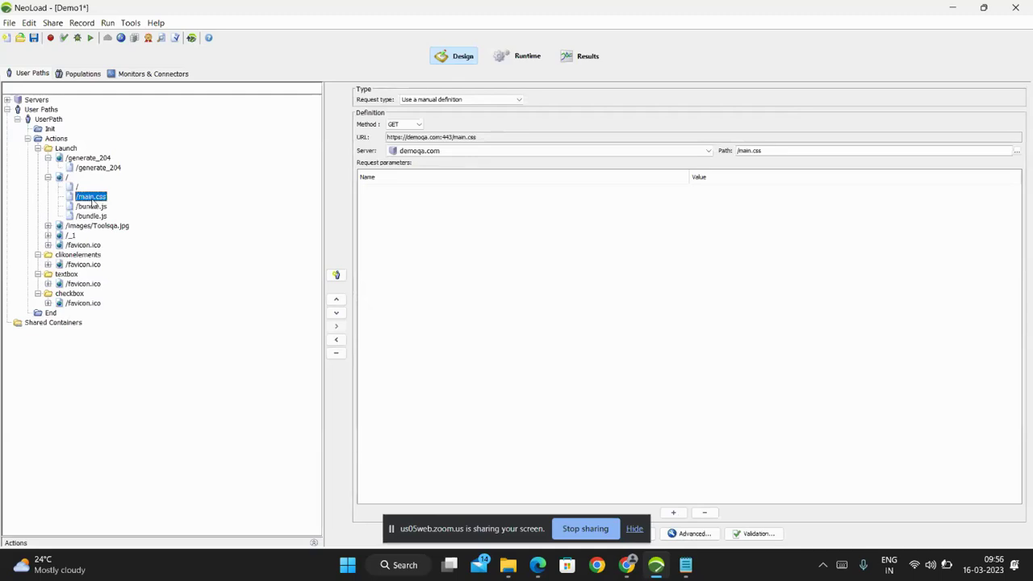
click(93, 170)
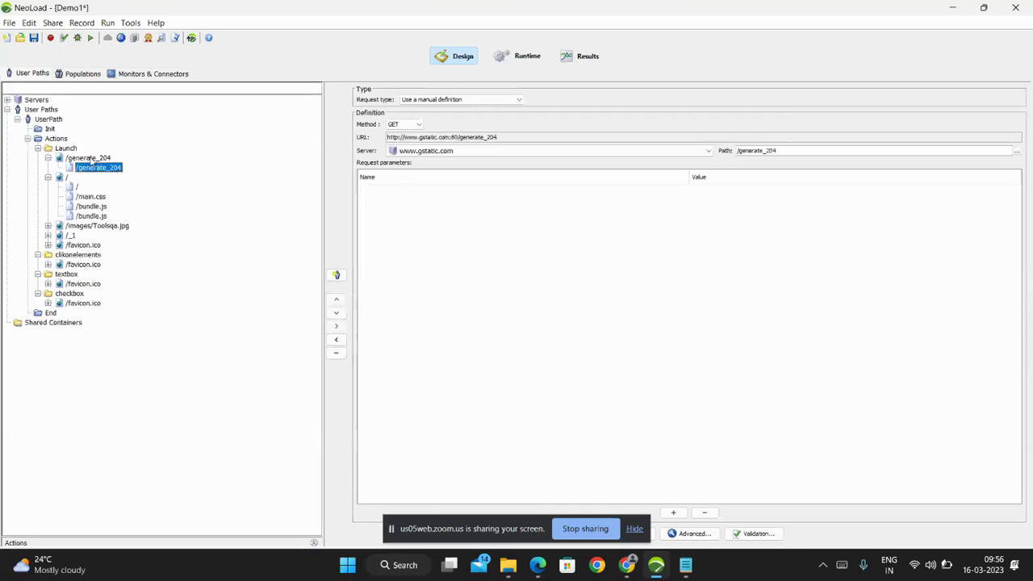
click(86, 158)
right_click(87, 156)
click(284, 129)
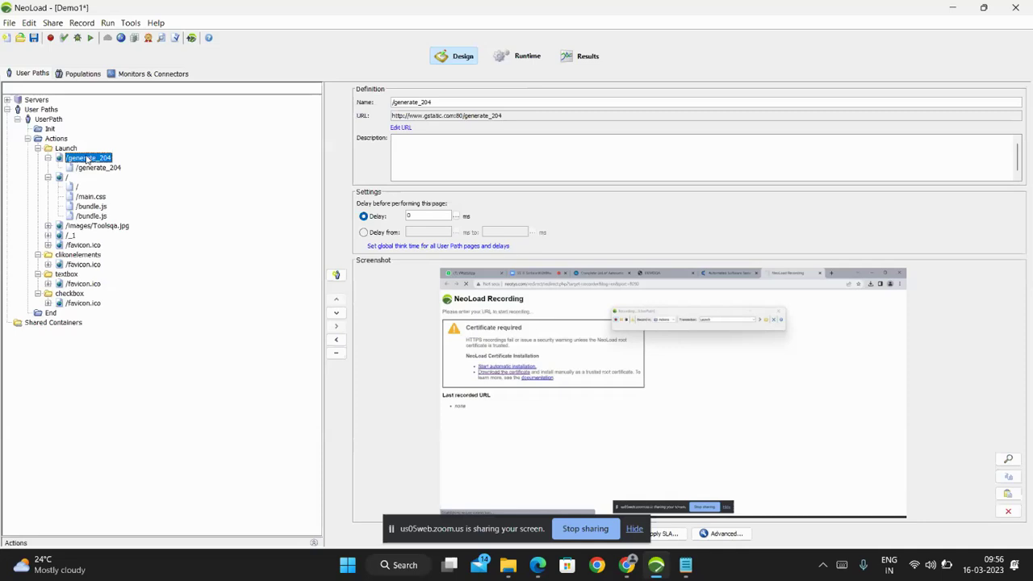
Inspect the context menus of /generate_204 and its request, then disable the page.
right_click(95, 161)
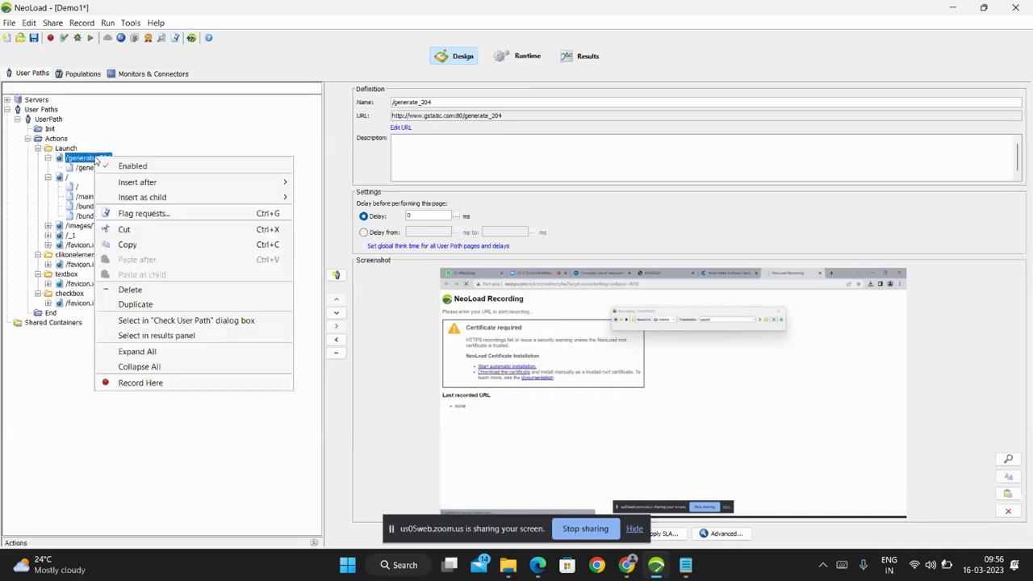
click(191, 110)
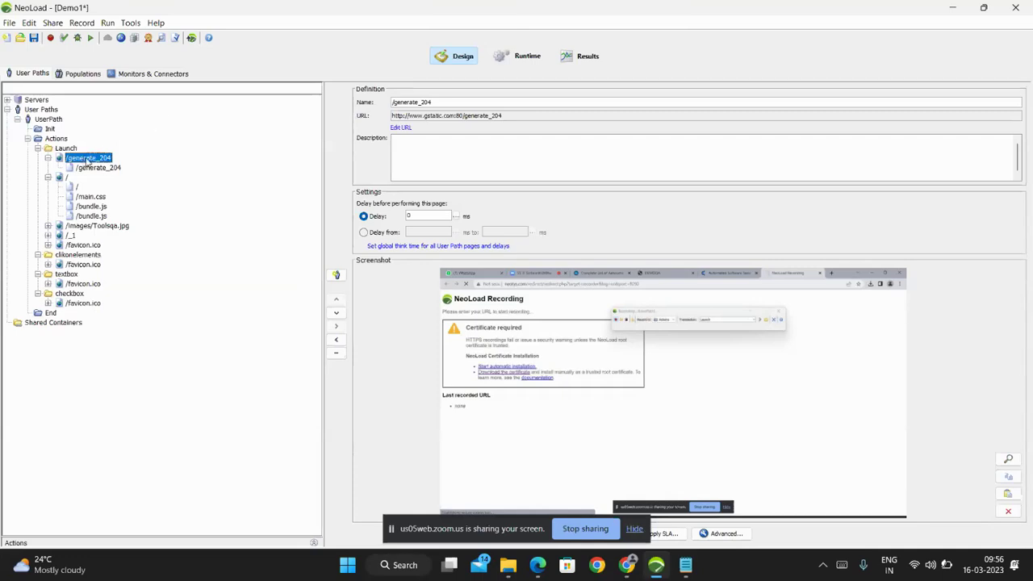
click(95, 168)
right_click(111, 167)
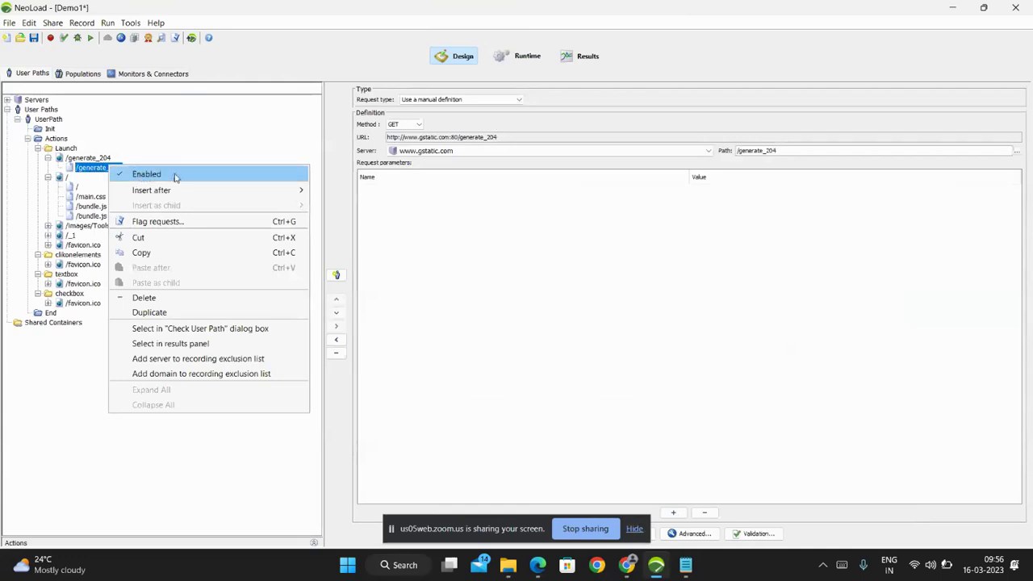
click(153, 176)
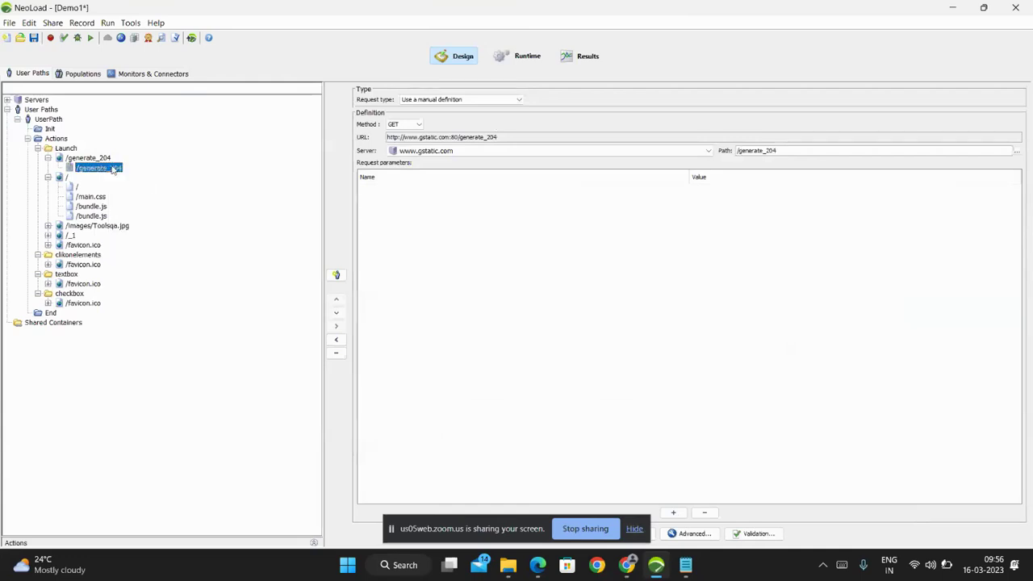
click(91, 158)
right_click(90, 160)
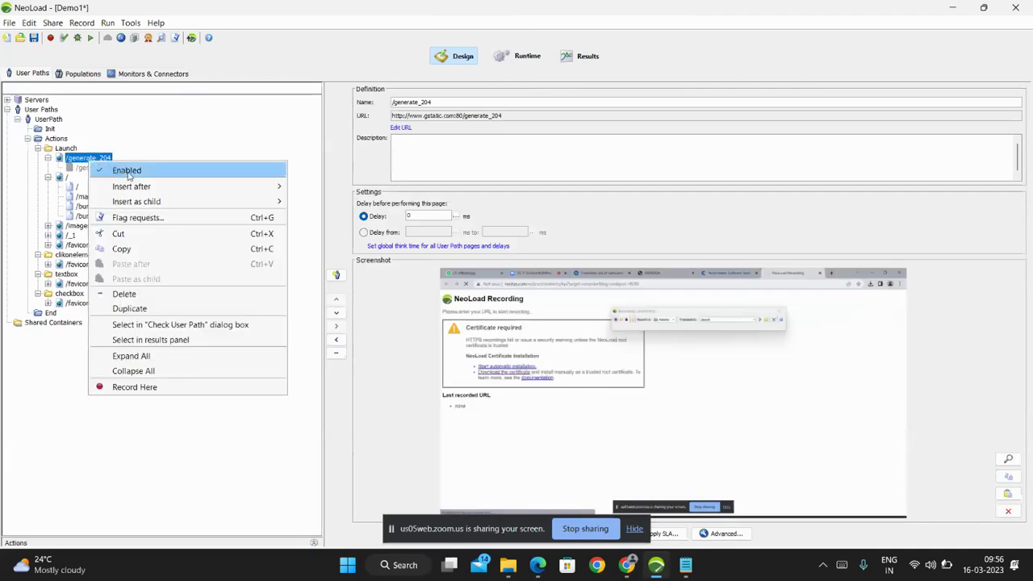
click(127, 171)
Re-enable, then disable /generate_204 again, and show the /main.css request.
right_click(106, 160)
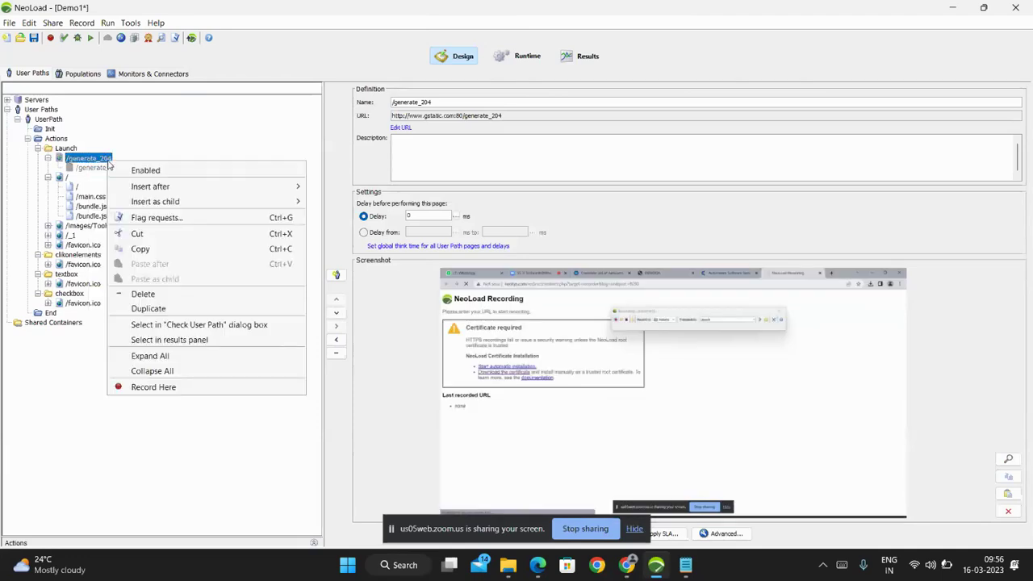
click(91, 167)
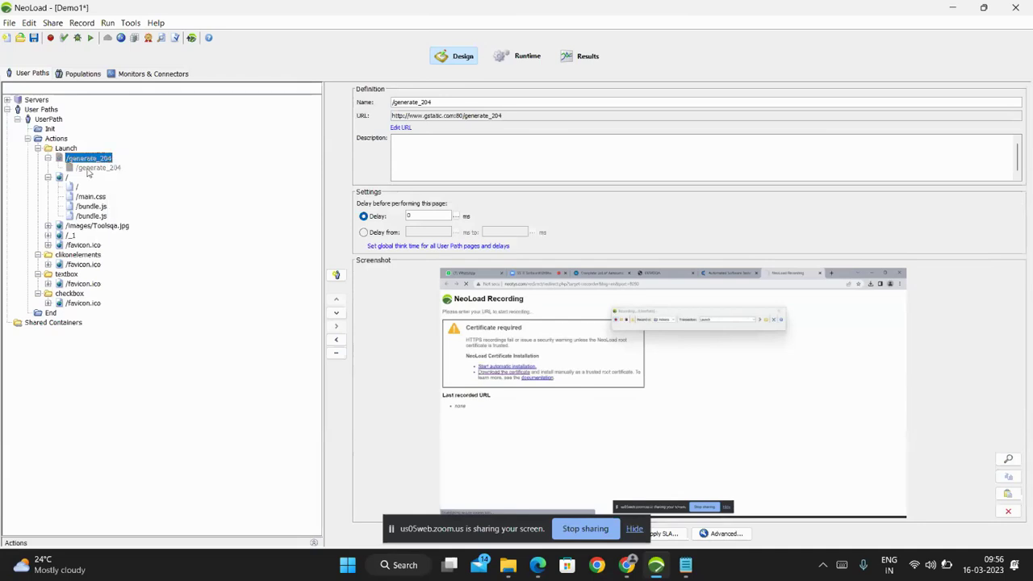
right_click(90, 167)
click(97, 159)
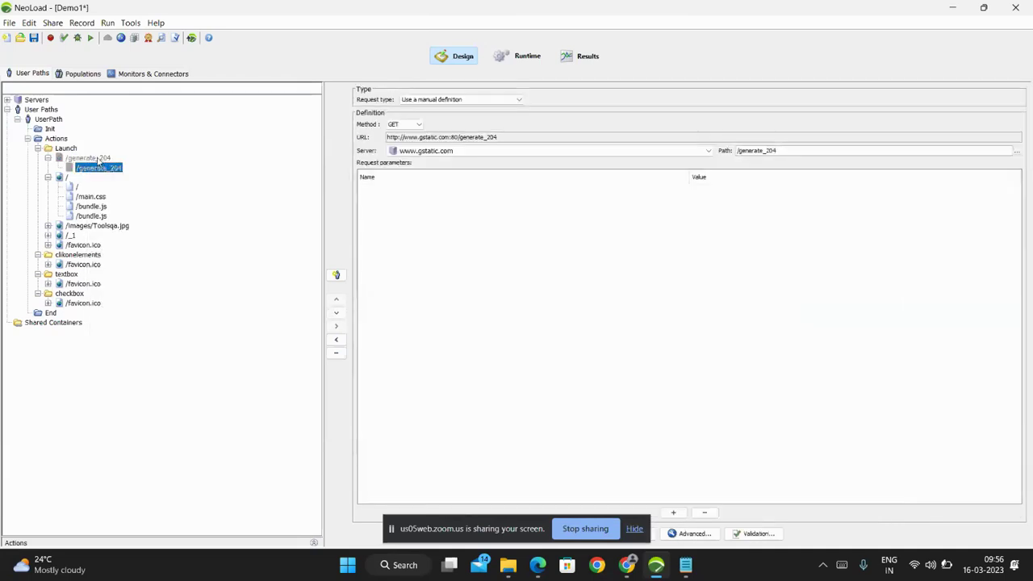
right_click(99, 160)
click(131, 168)
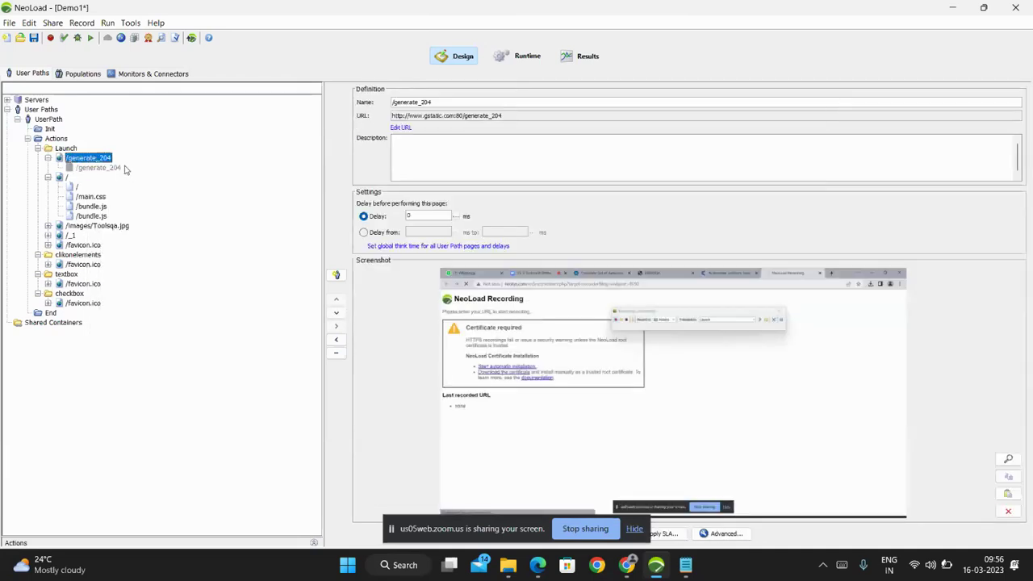
right_click(102, 164)
click(129, 170)
click(94, 197)
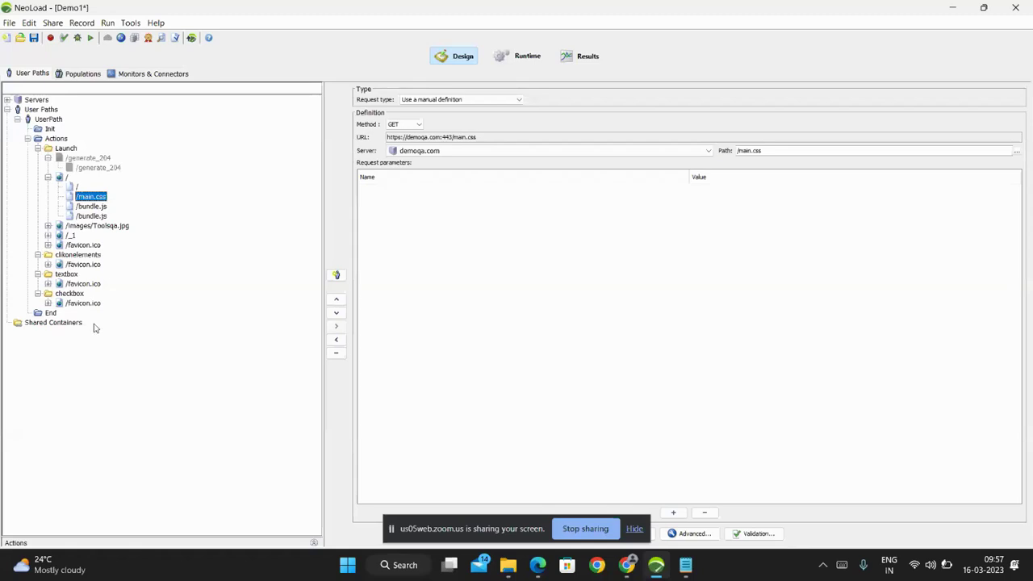
Disable /main.css and both /bundle.js requests together.
right_click(91, 218)
click(93, 201)
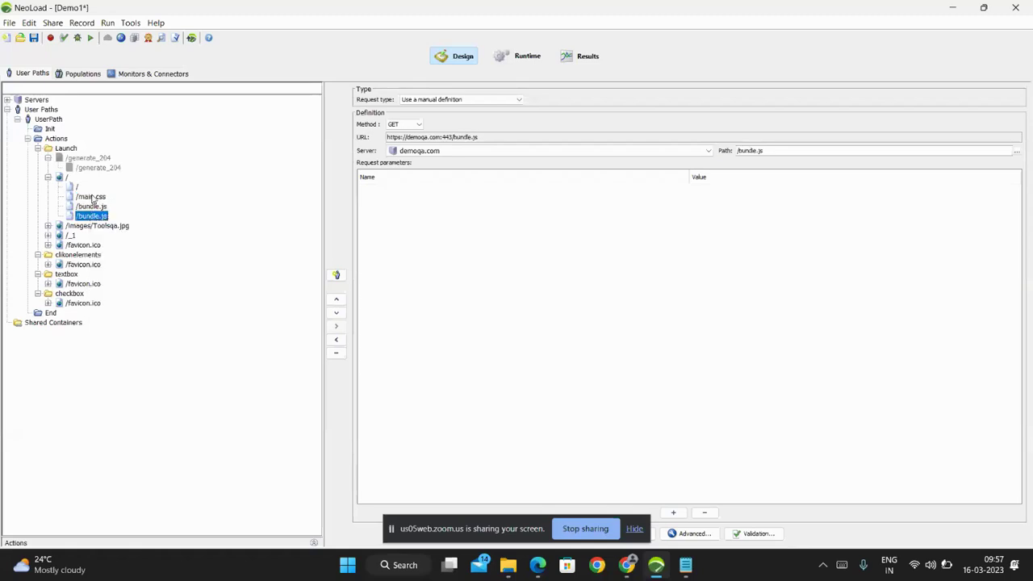
shift+click(92, 198)
click(93, 198)
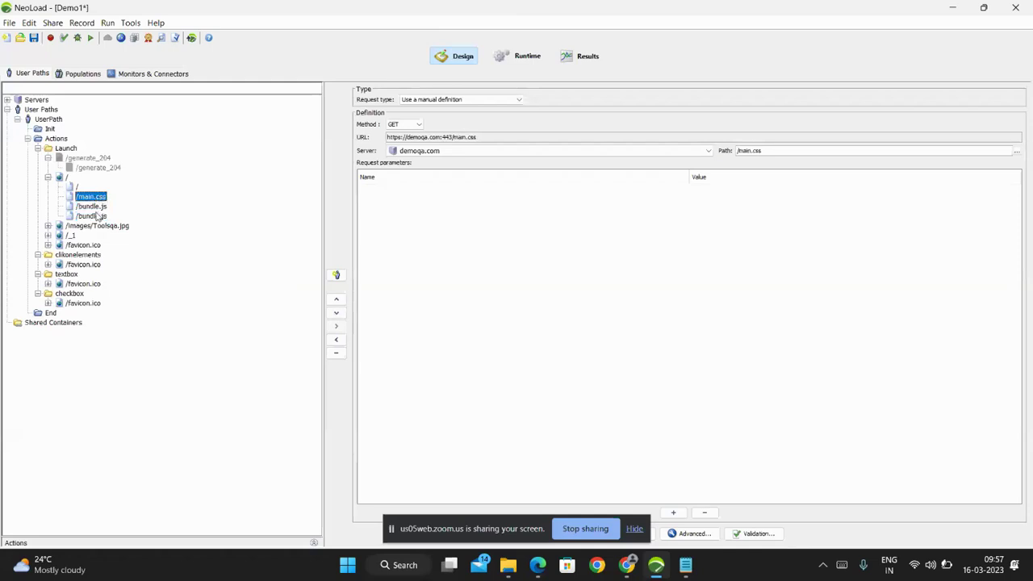
shift+click(98, 216)
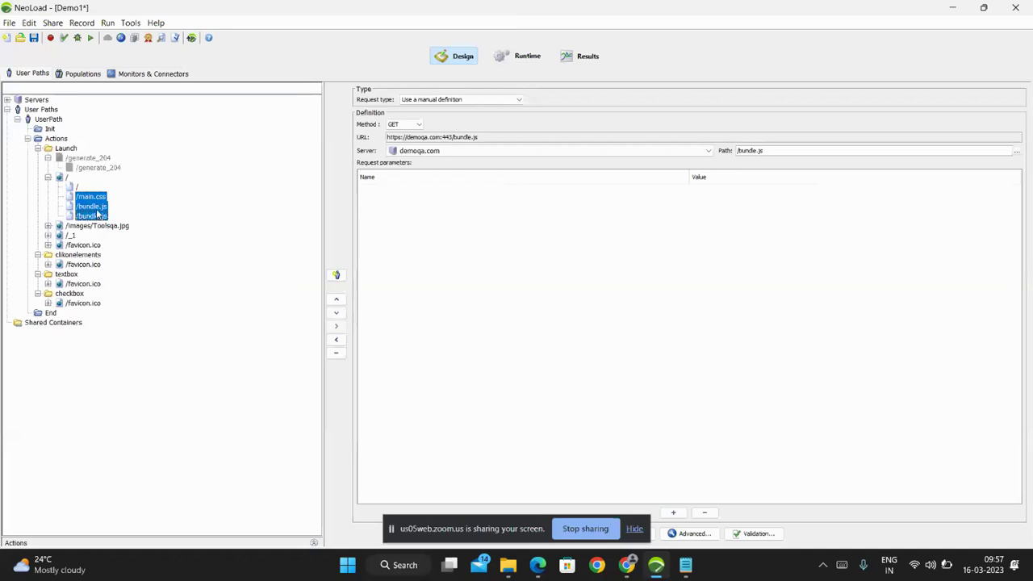
right_click(98, 213)
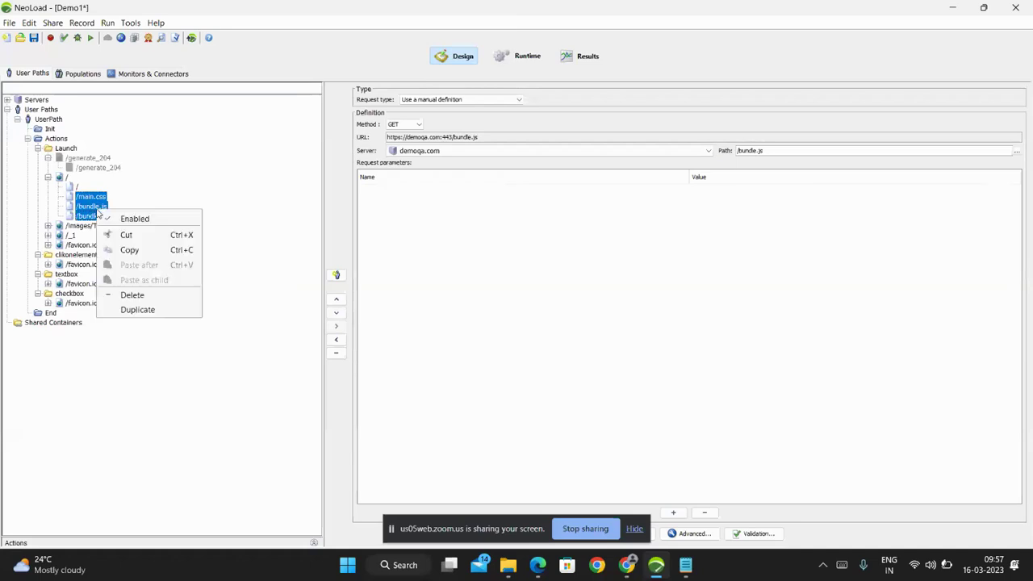
click(127, 219)
Expand and disable the /images/Toolsqa.jpg page.
click(115, 226)
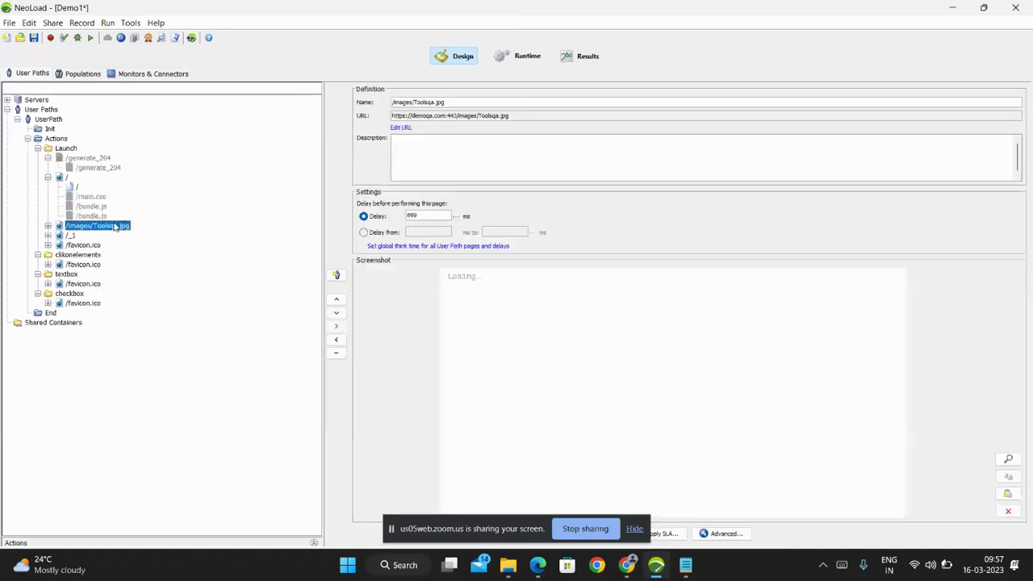
double_click(116, 226)
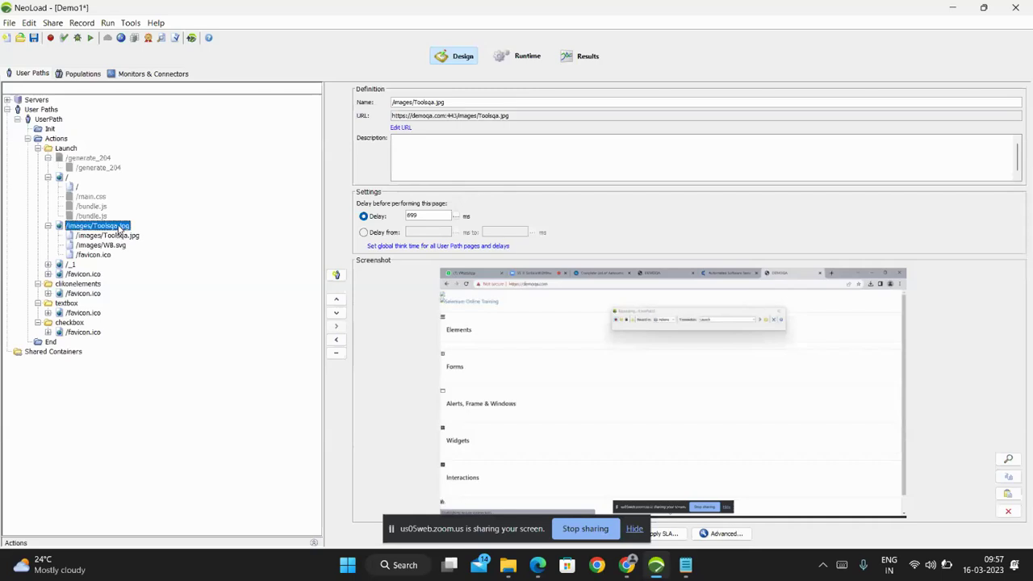
right_click(118, 229)
click(148, 236)
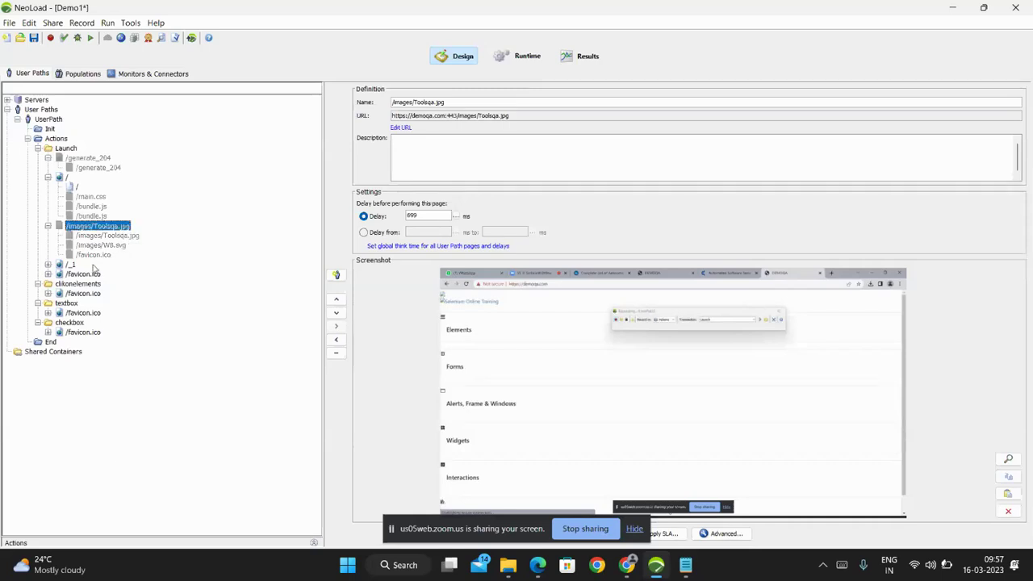
Disable the five /_1 requests from /main.css through /images/gplaypattern.jpg.
double_click(71, 264)
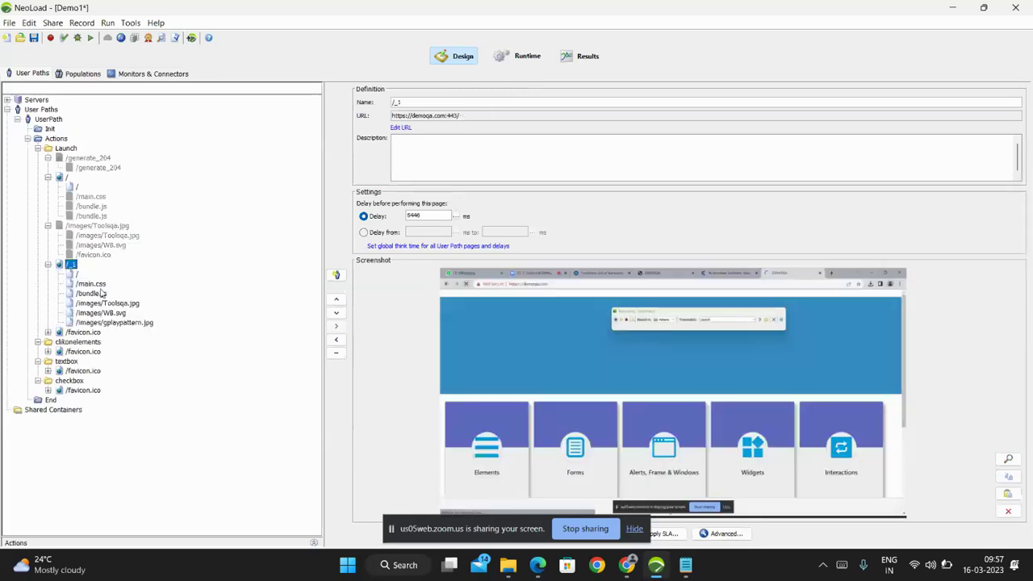
click(98, 285)
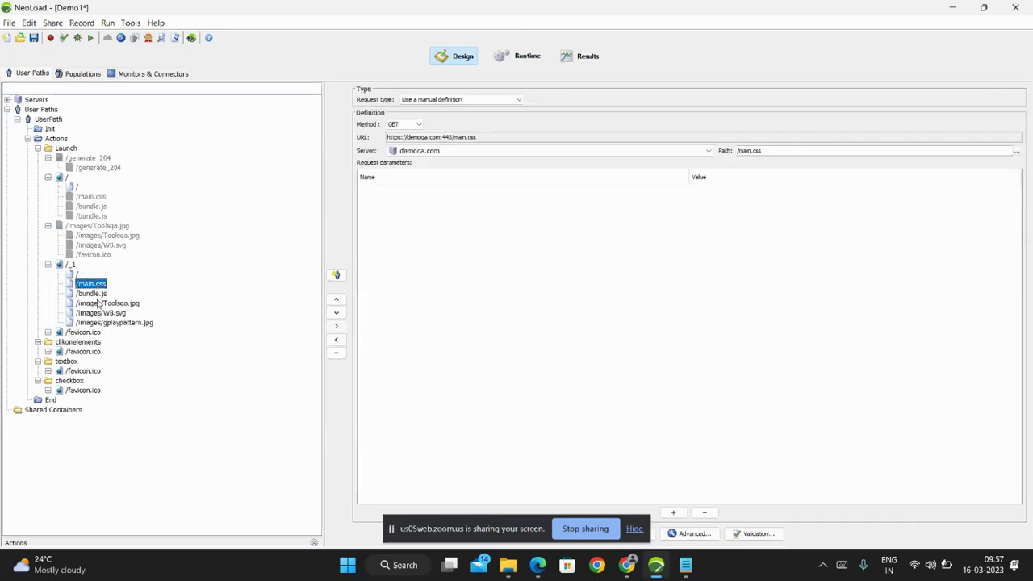
click(100, 305)
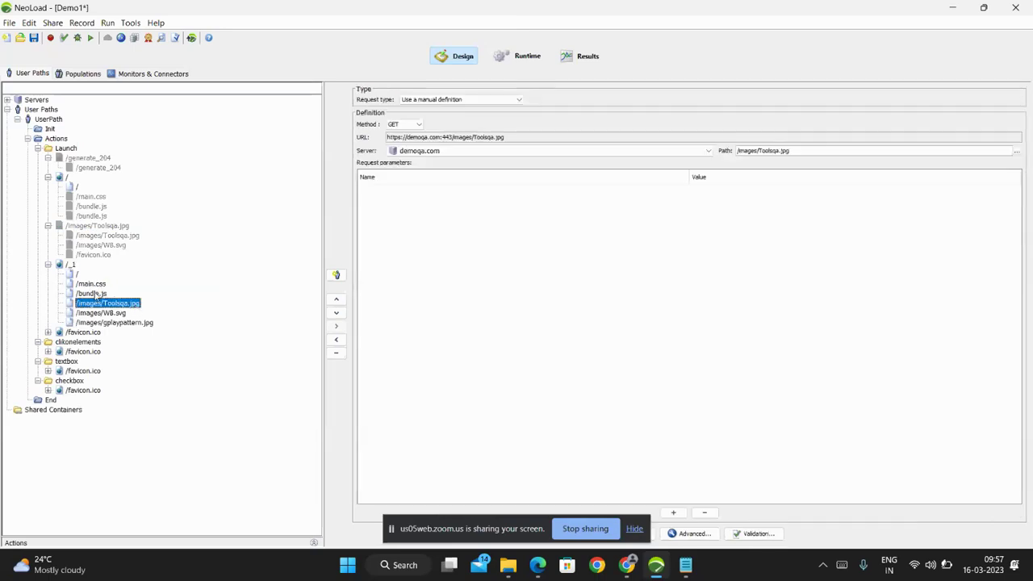
click(96, 285)
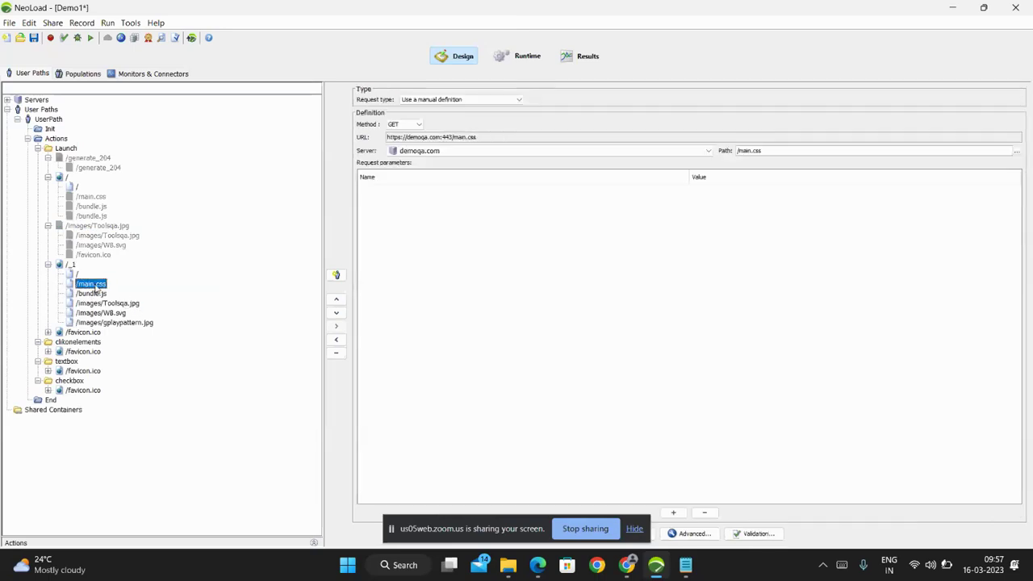
shift+click(113, 322)
right_click(113, 322)
click(145, 328)
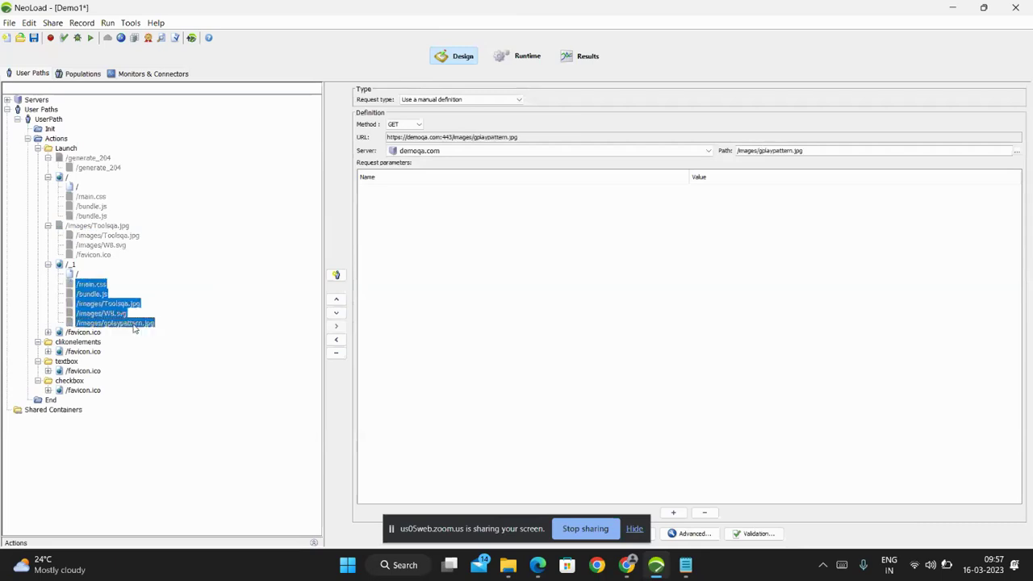
Disable the /favicon.ico page that follows /_1 in Launch.
double_click(92, 333)
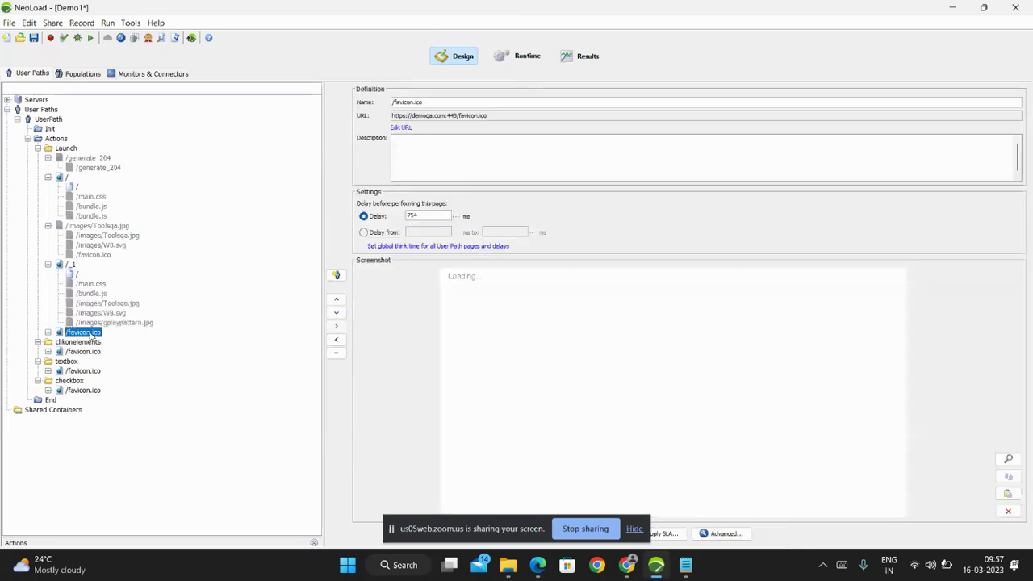
right_click(92, 333)
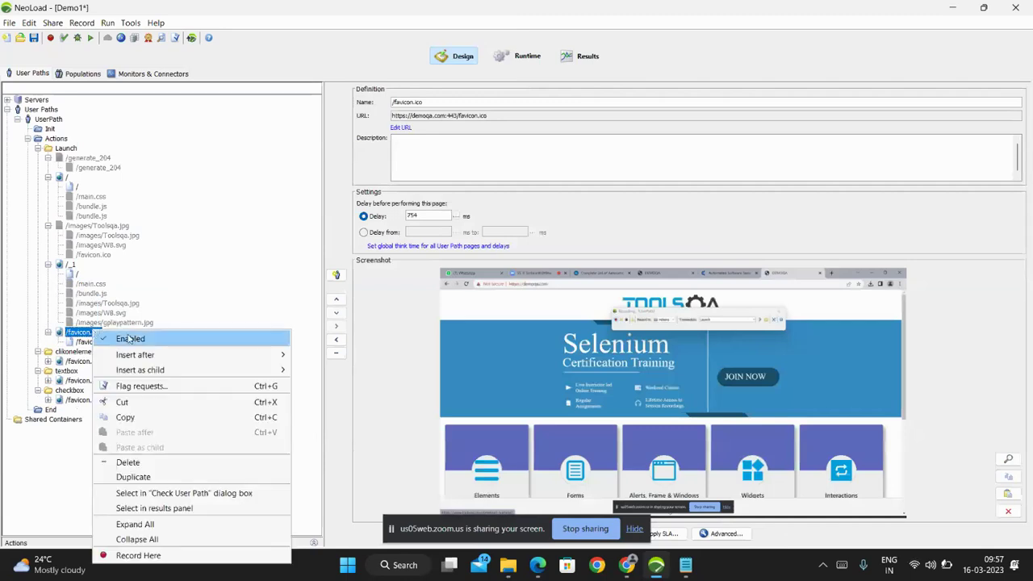
click(113, 337)
Browse the /favicon.ico pages under clikonelements, textbox and checkbox, collapsing them afterward.
double_click(81, 361)
double_click(83, 391)
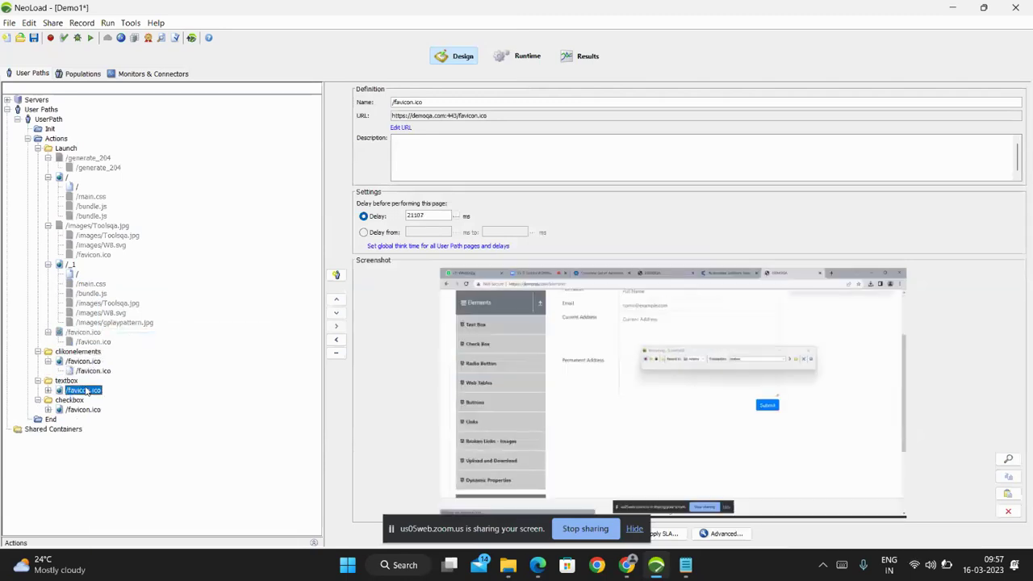
double_click(83, 420)
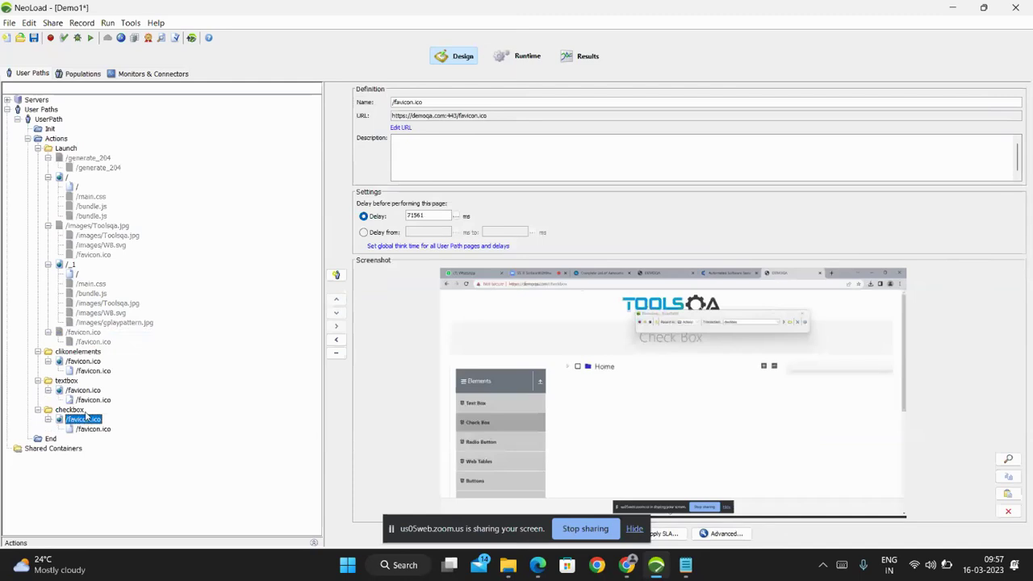
click(92, 400)
click(90, 361)
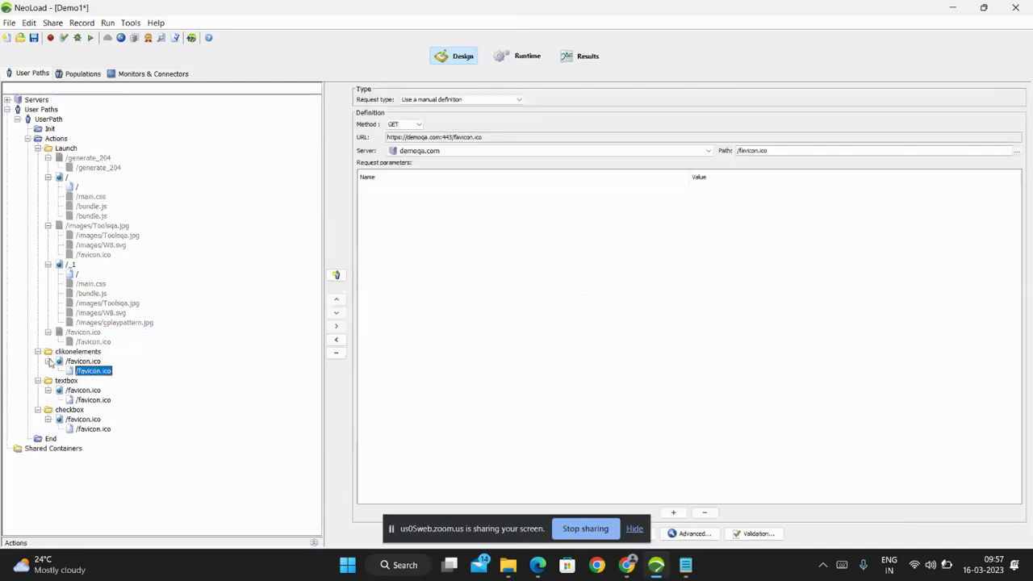
click(48, 361)
click(48, 380)
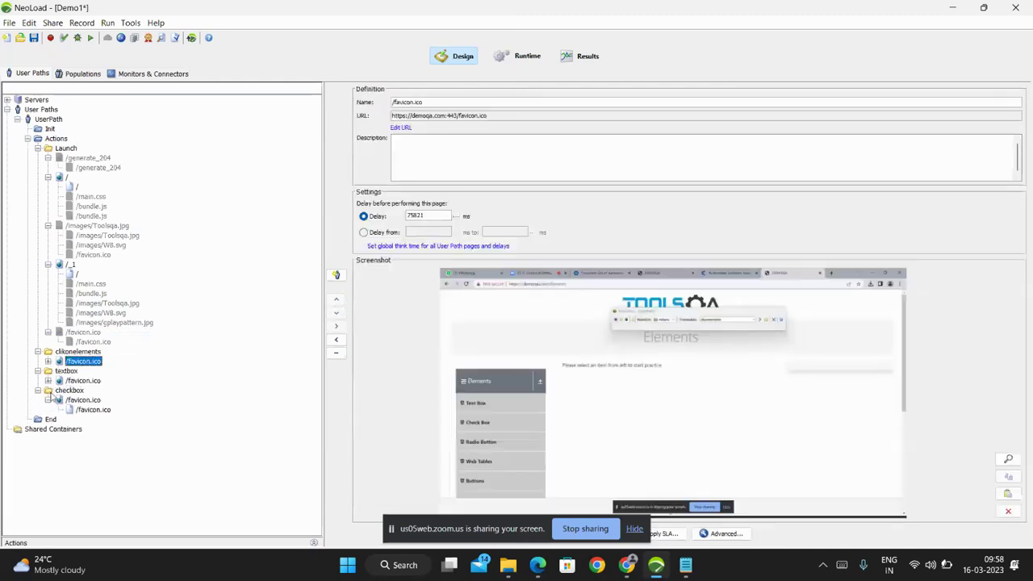
click(53, 390)
Collapse the checkbox /favicon.ico page and view the /_1 page and its / request.
click(48, 401)
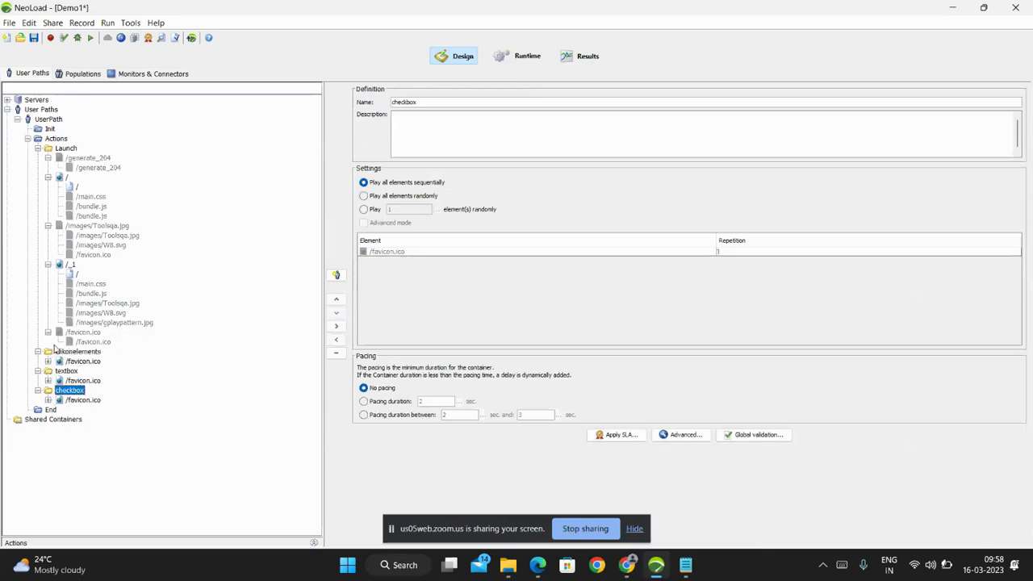
click(71, 266)
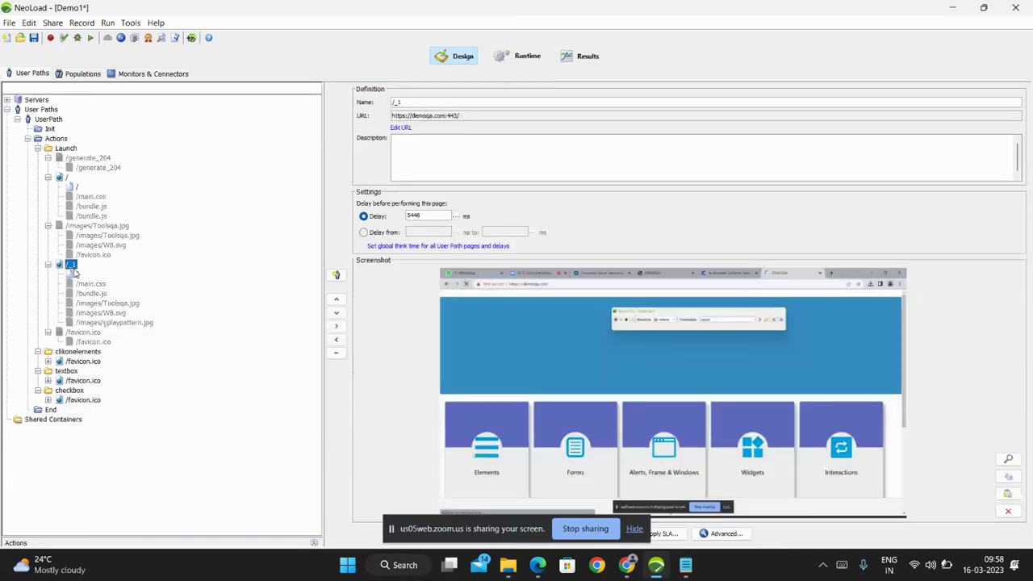
click(75, 274)
click(72, 188)
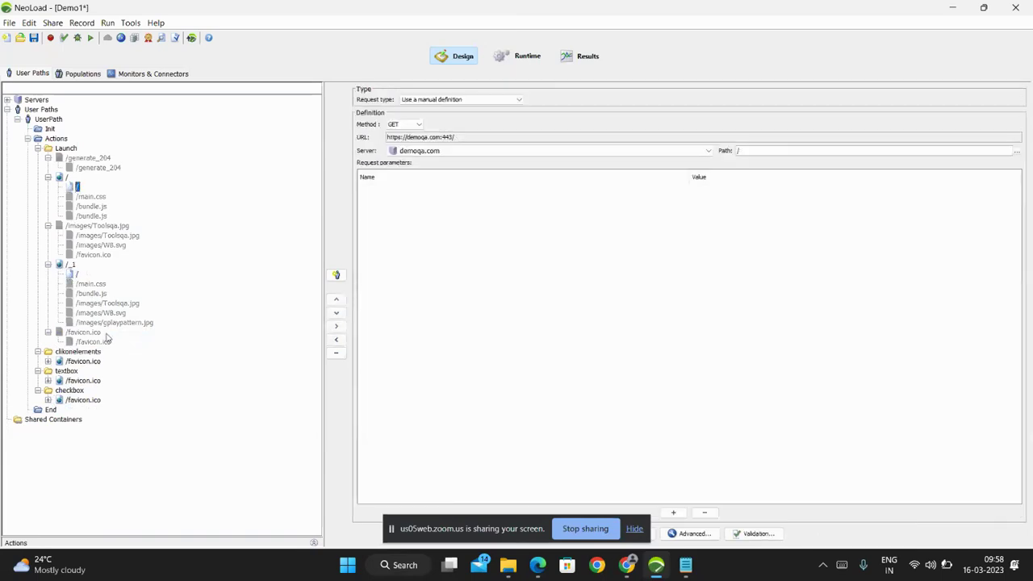
Review clikonelements' /favicon.ico page and request, then show the first / request under Launch.
click(94, 362)
double_click(93, 362)
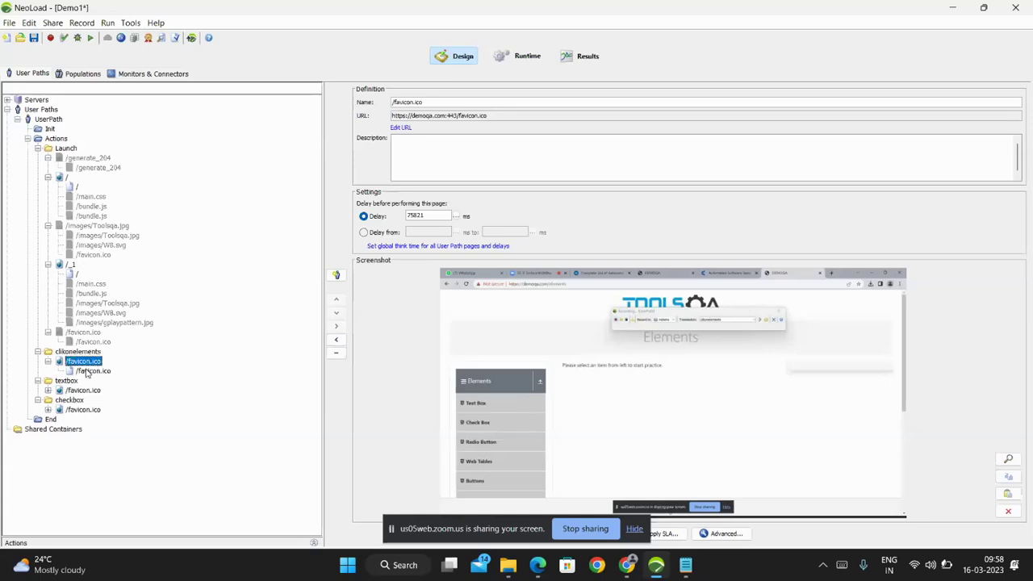
click(48, 362)
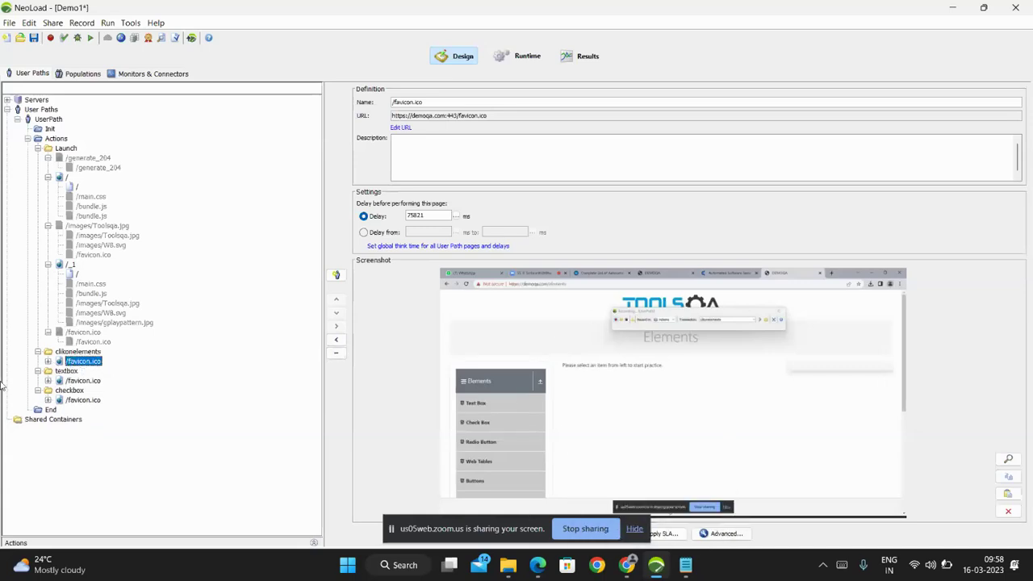
double_click(87, 362)
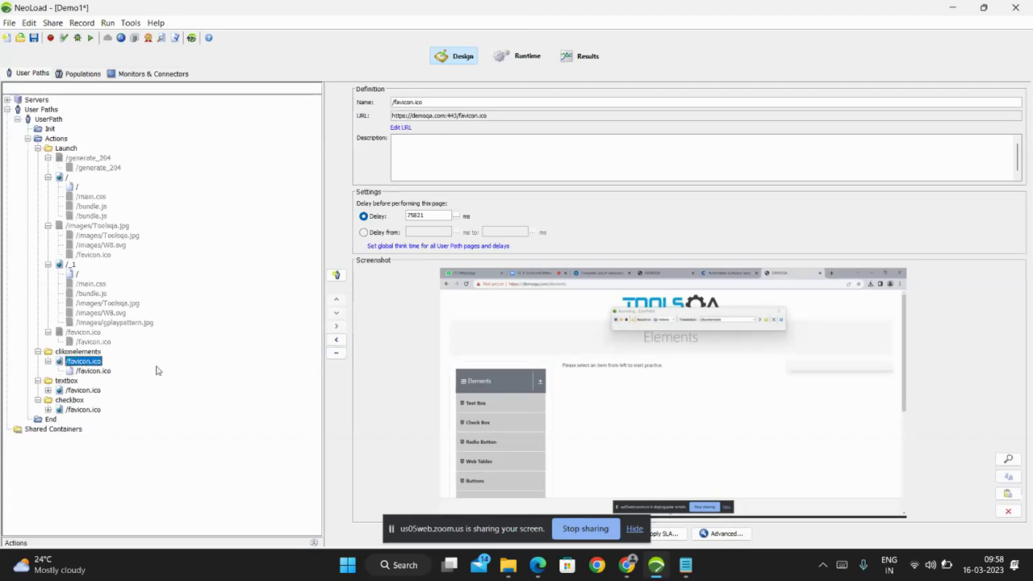
click(94, 372)
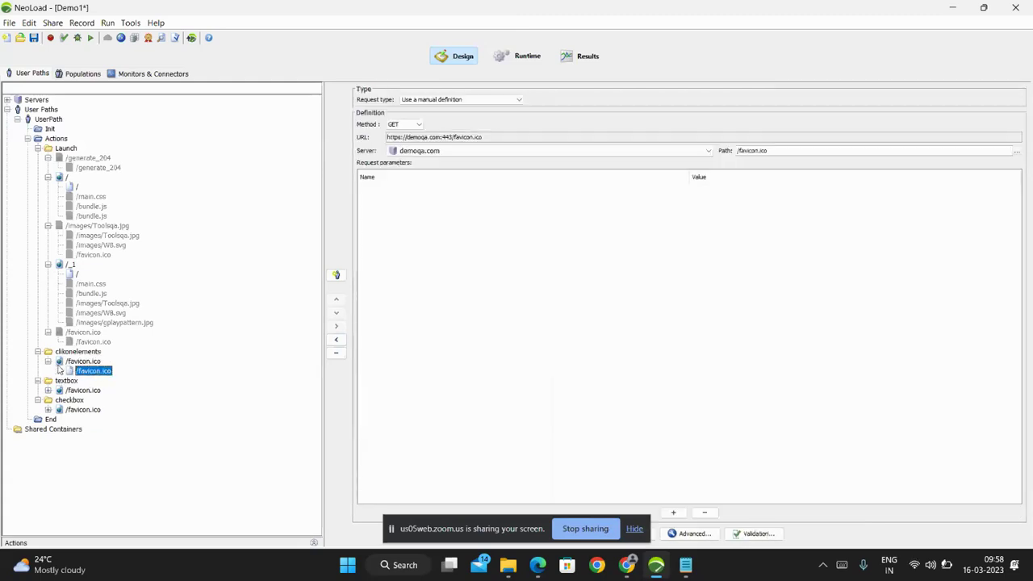
double_click(60, 361)
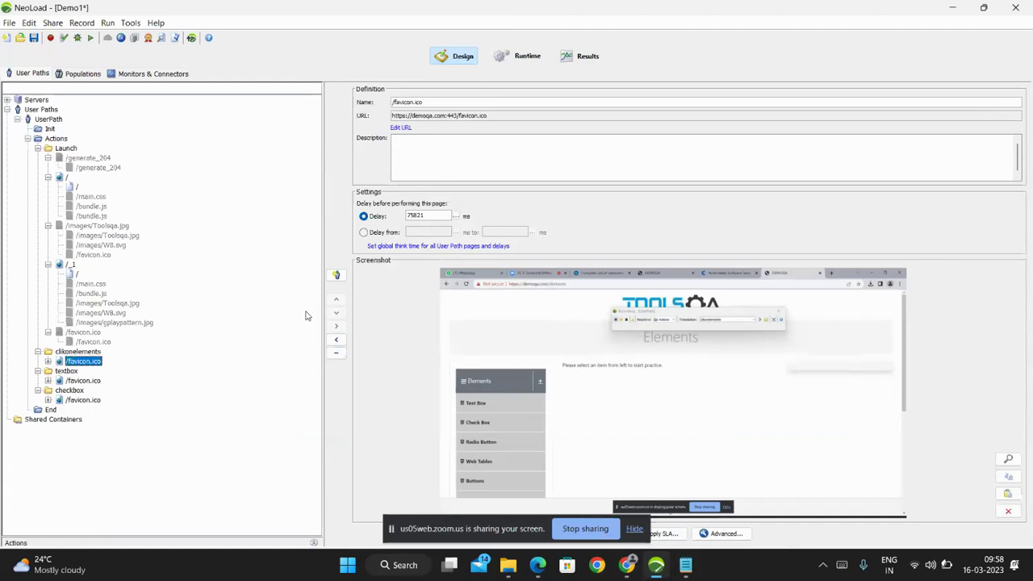
click(47, 332)
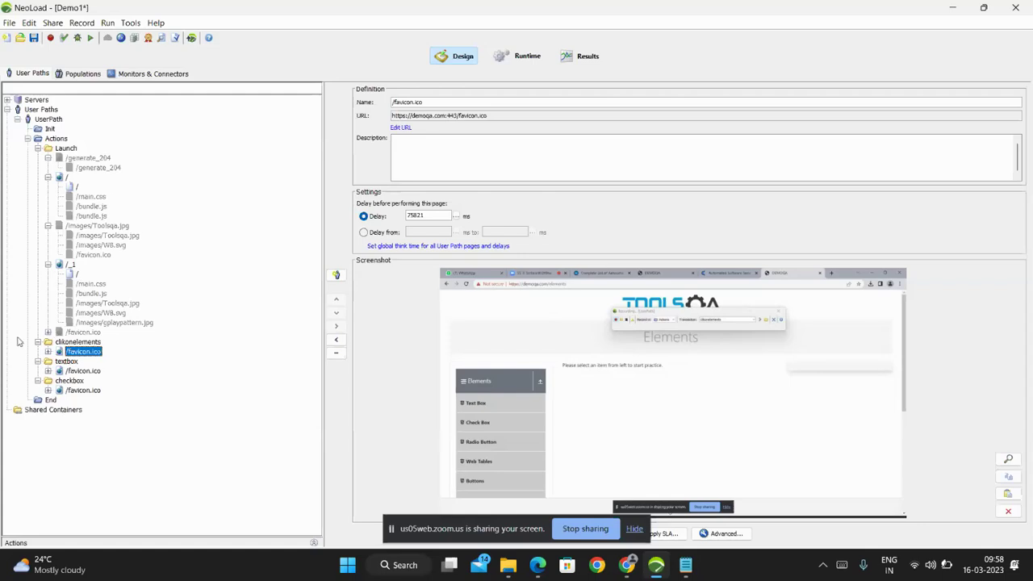
click(75, 186)
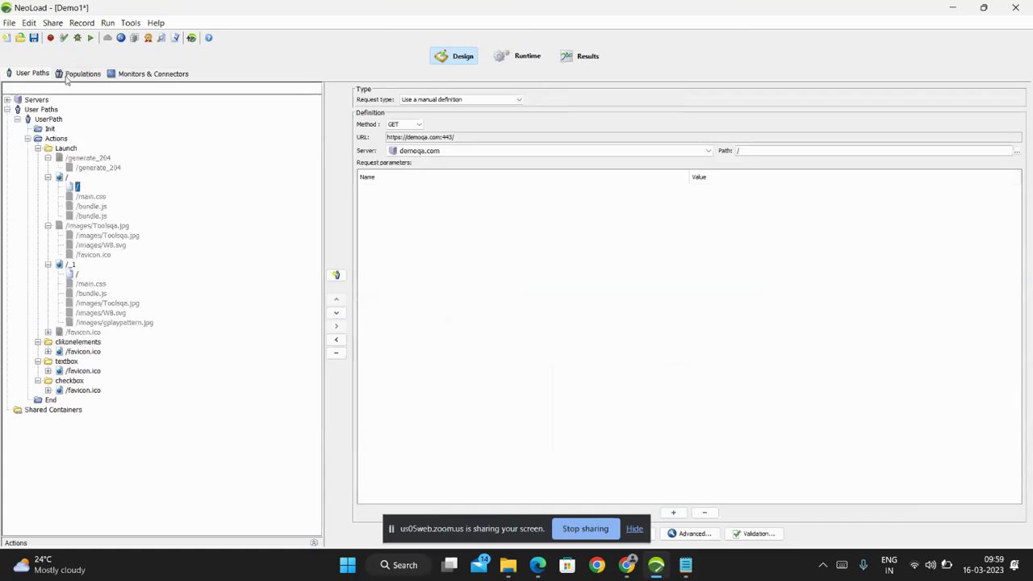
Run Check User Path on UserPath, getting valid: 5 pages, 5 requests, 0 errors.
click(64, 39)
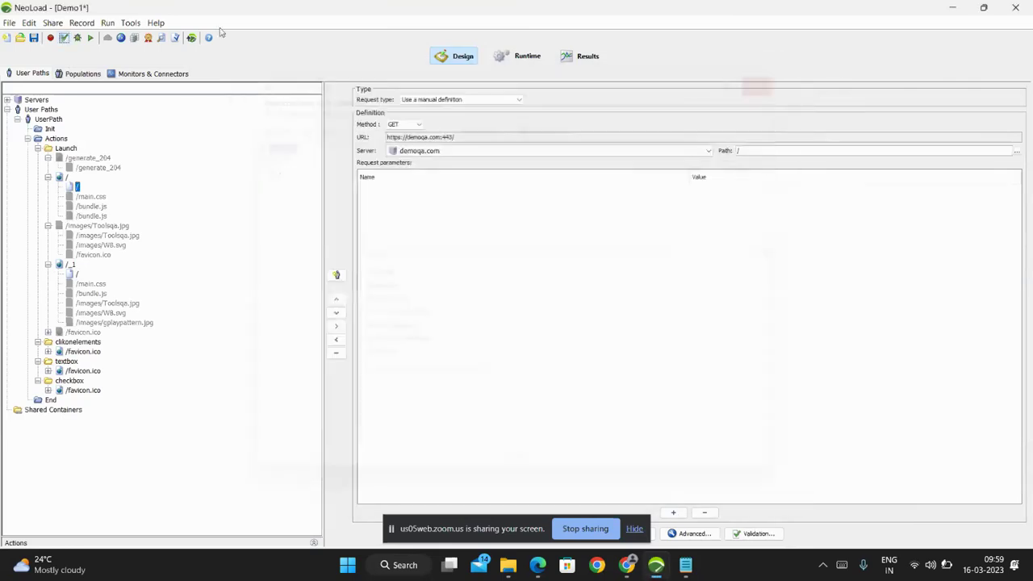
click(769, 79)
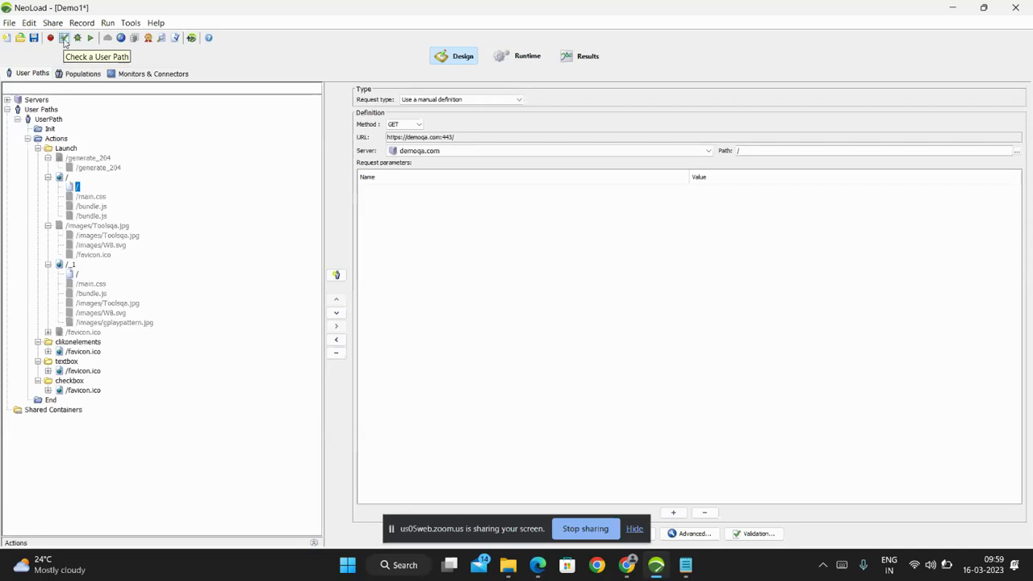
click(65, 38)
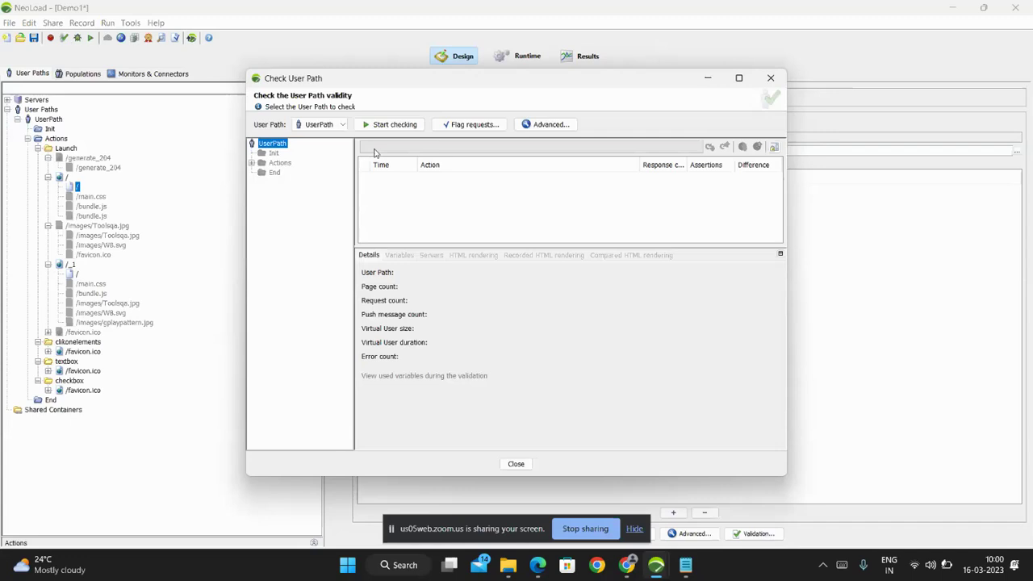
click(383, 128)
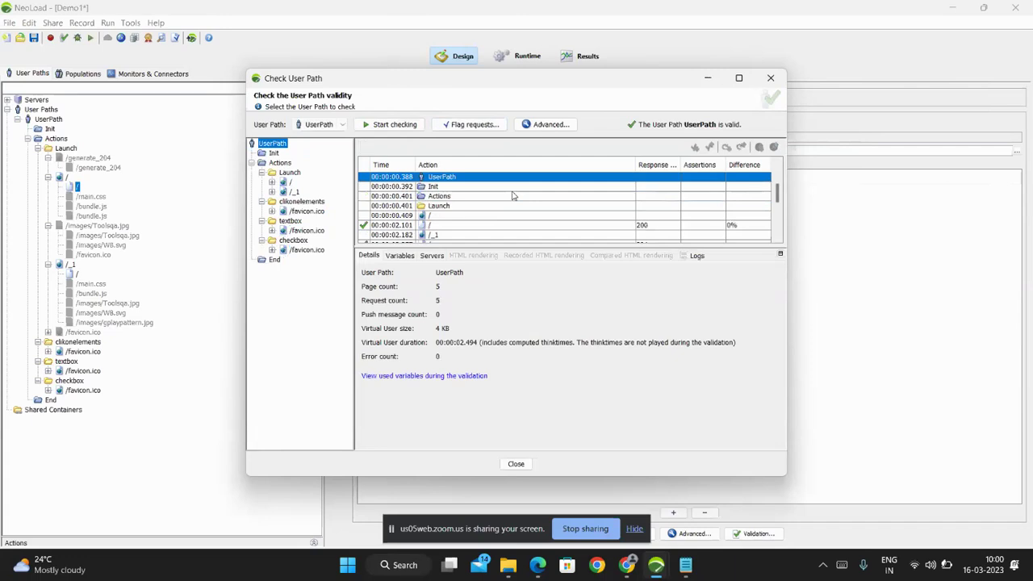
Inspect the /_1 page's / request result: request headers, response and assertions.
click(448, 234)
click(446, 225)
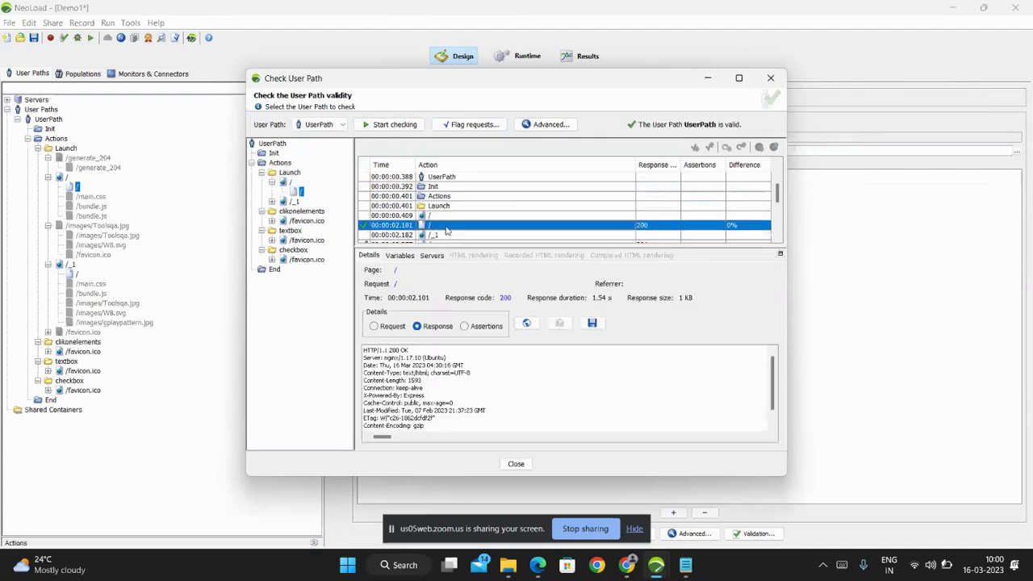
scroll(482, 237, down, 1)
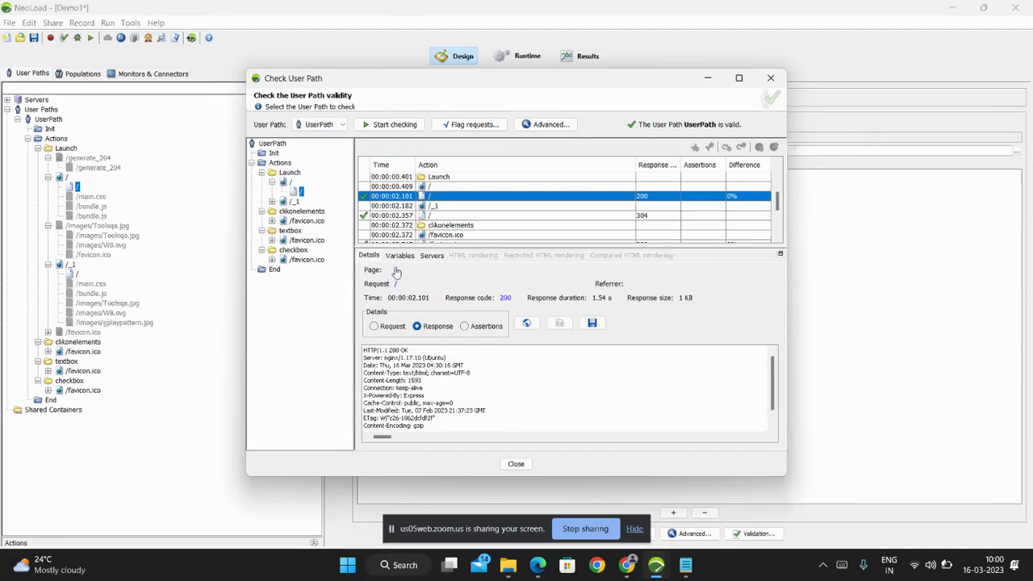
scroll(539, 430, down, 2)
click(385, 327)
scroll(456, 393, down, 2)
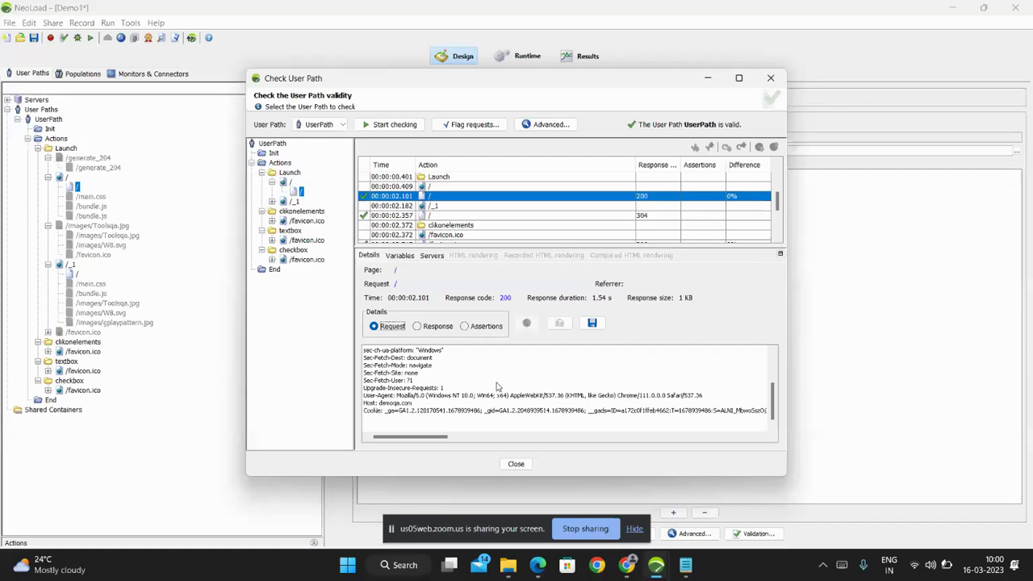
click(435, 327)
click(486, 326)
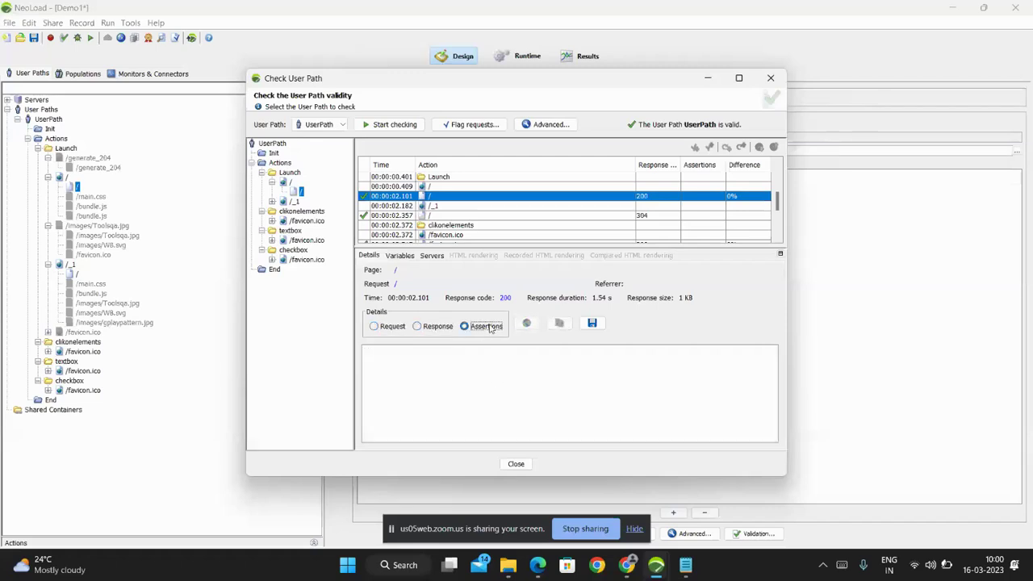
click(443, 329)
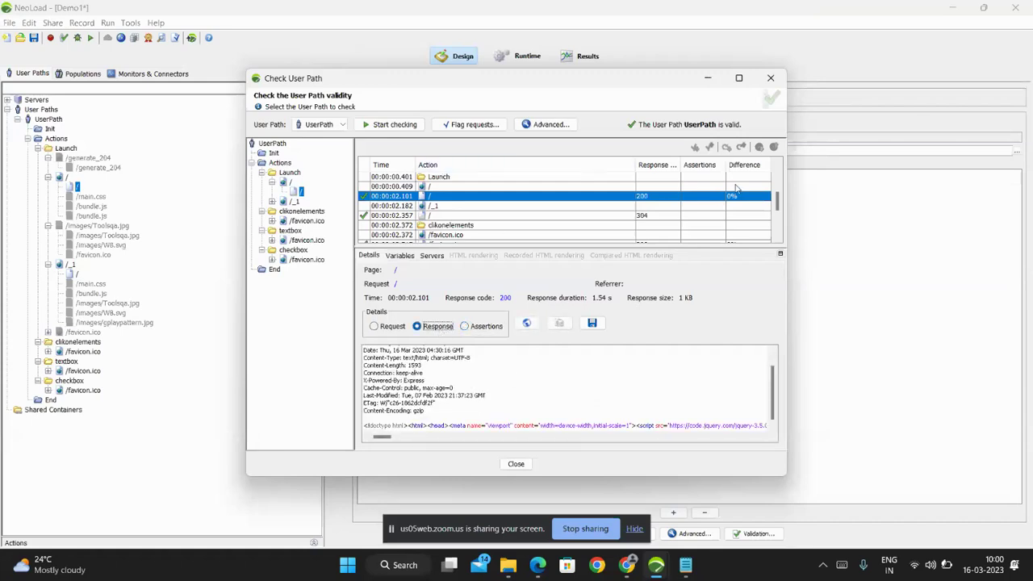
Reopen the results, select the 304 /favicon.ico response and jump to its request definition.
click(704, 80)
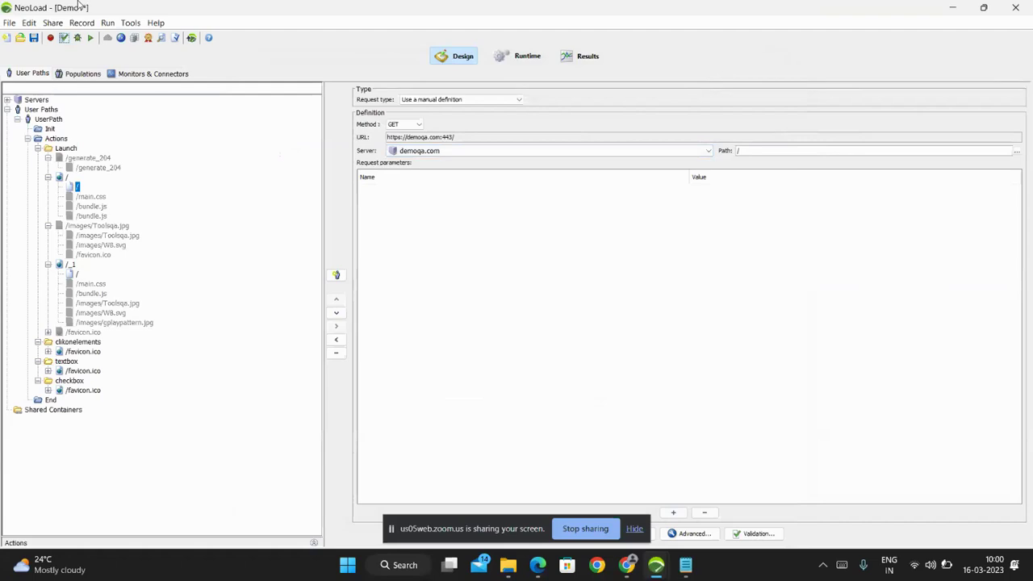
click(64, 38)
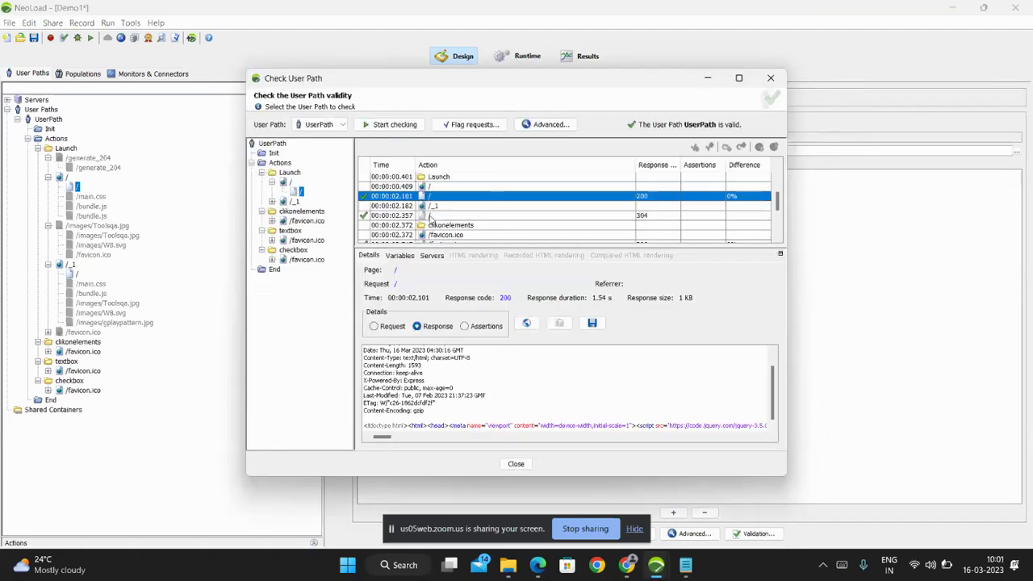
click(294, 201)
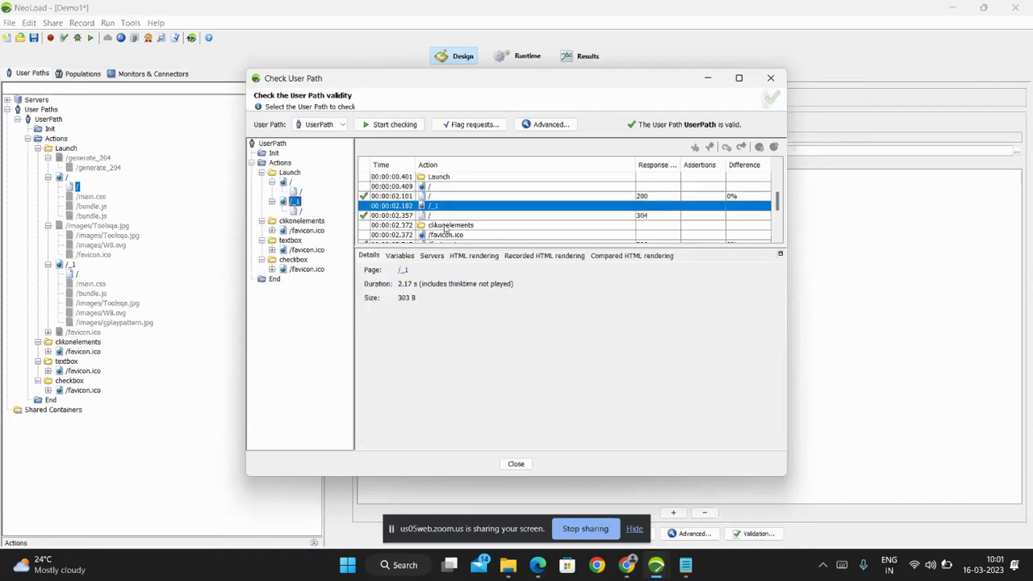
scroll(472, 230, down, 2)
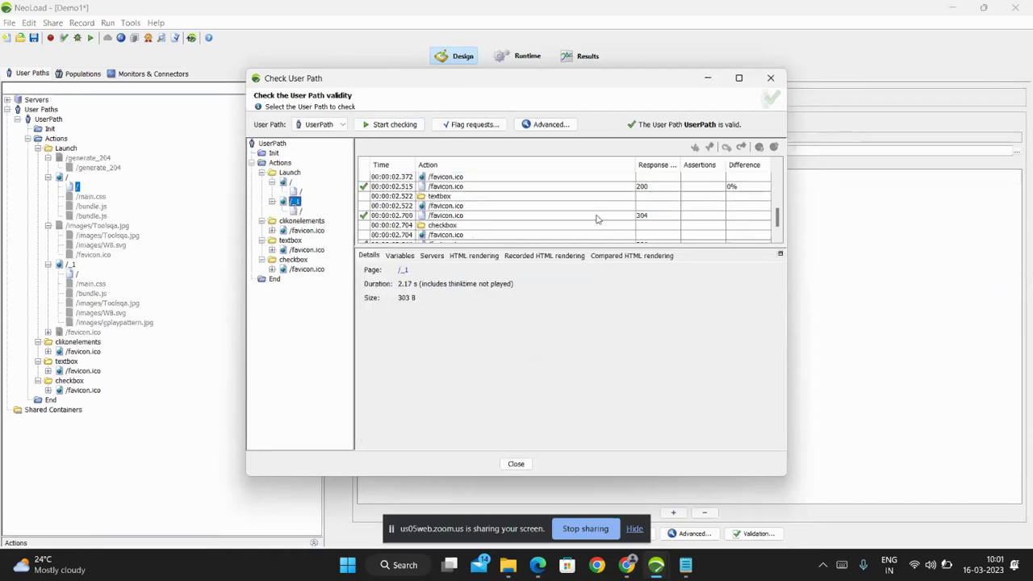
click(464, 216)
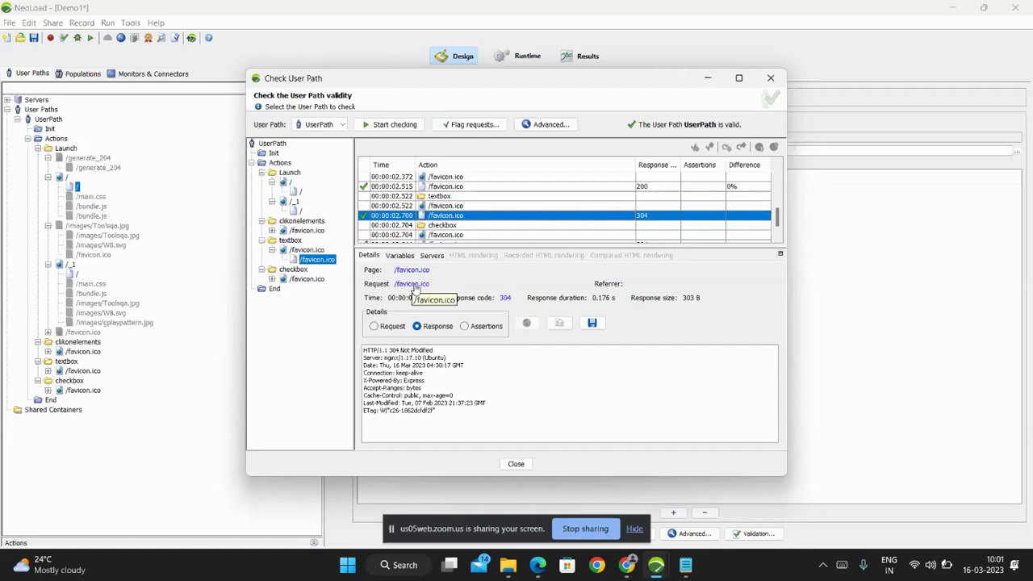
click(414, 287)
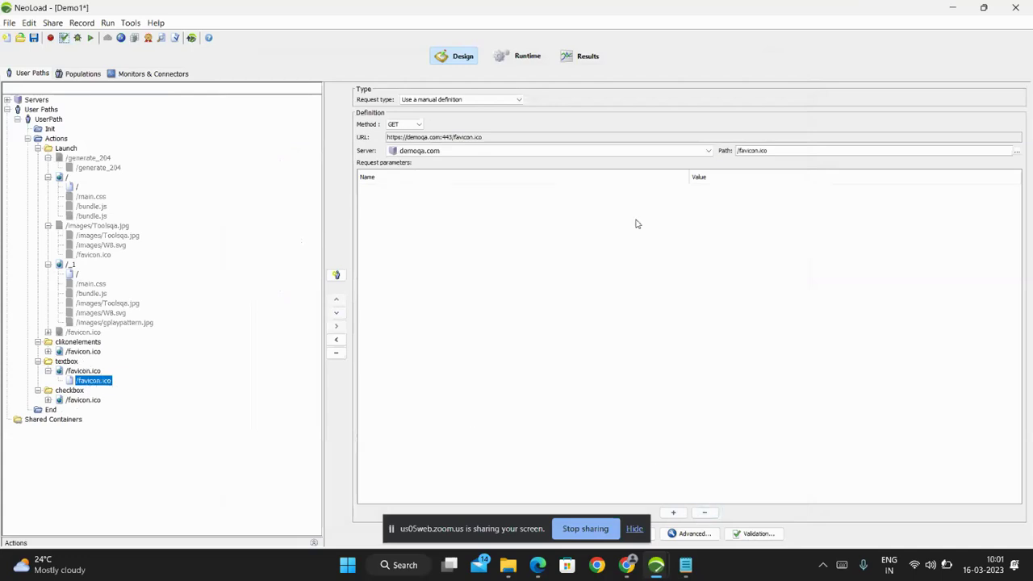
click(69, 186)
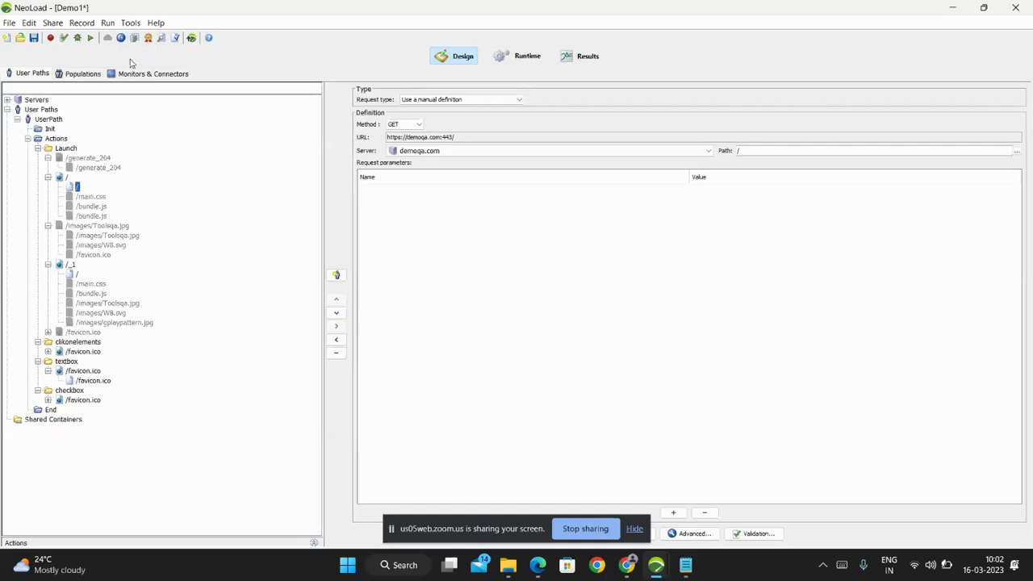
click(121, 38)
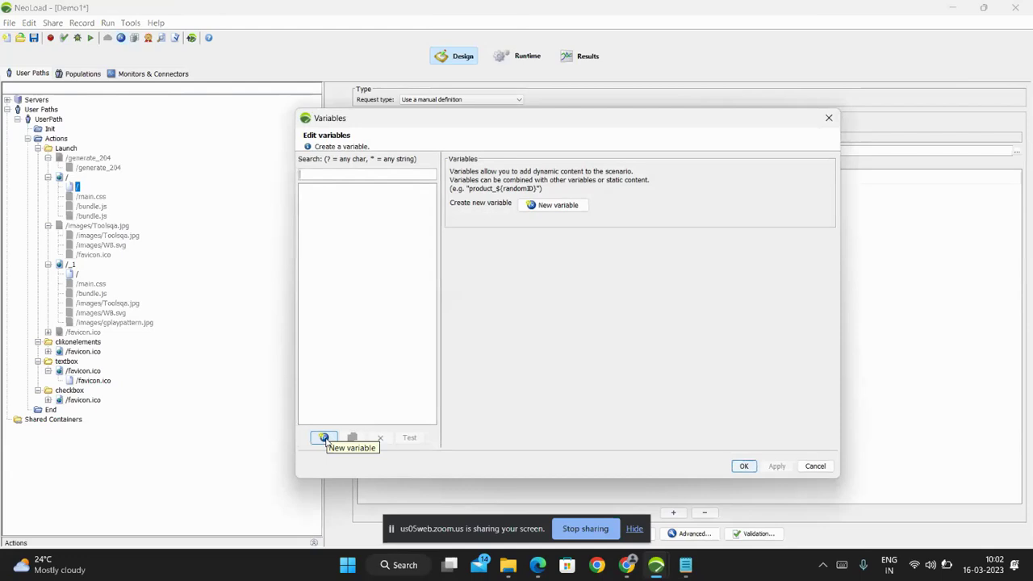
click(324, 439)
click(324, 174)
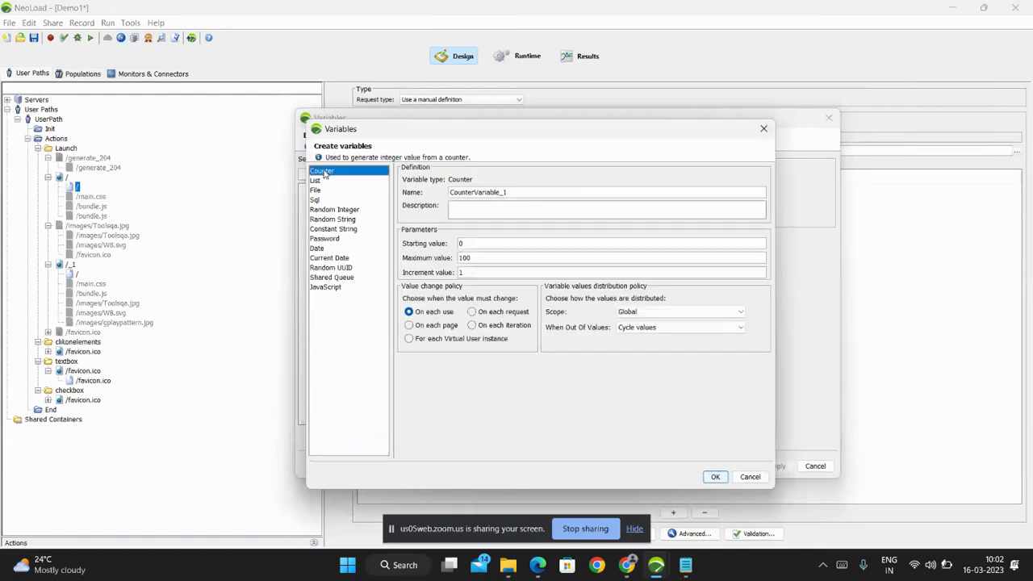
click(316, 181)
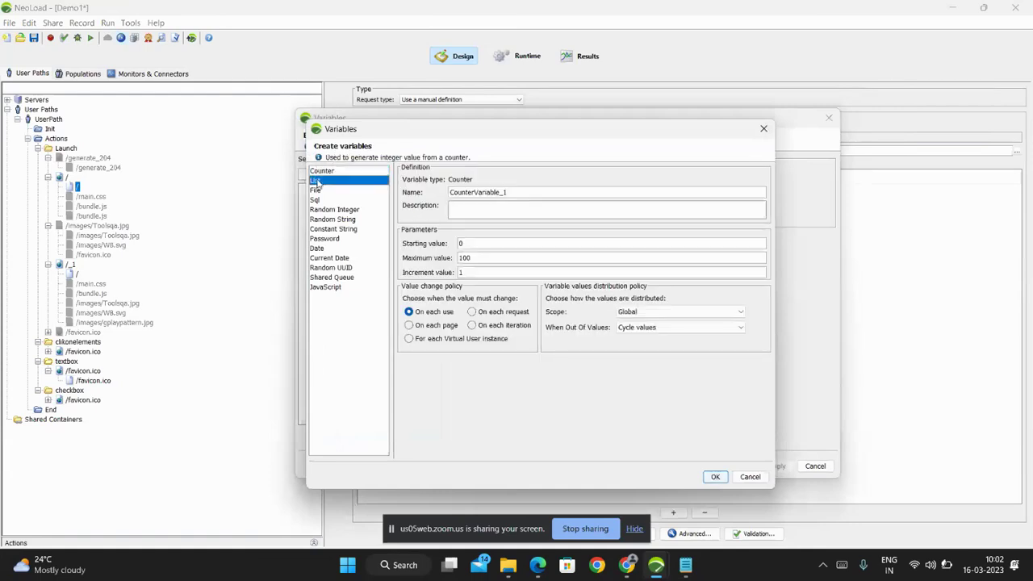
click(314, 190)
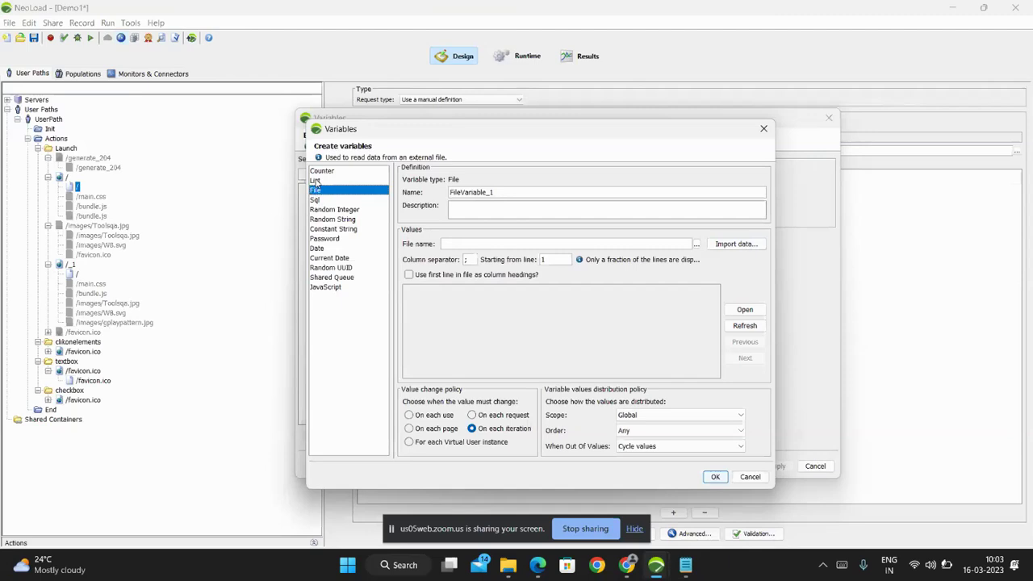
click(314, 181)
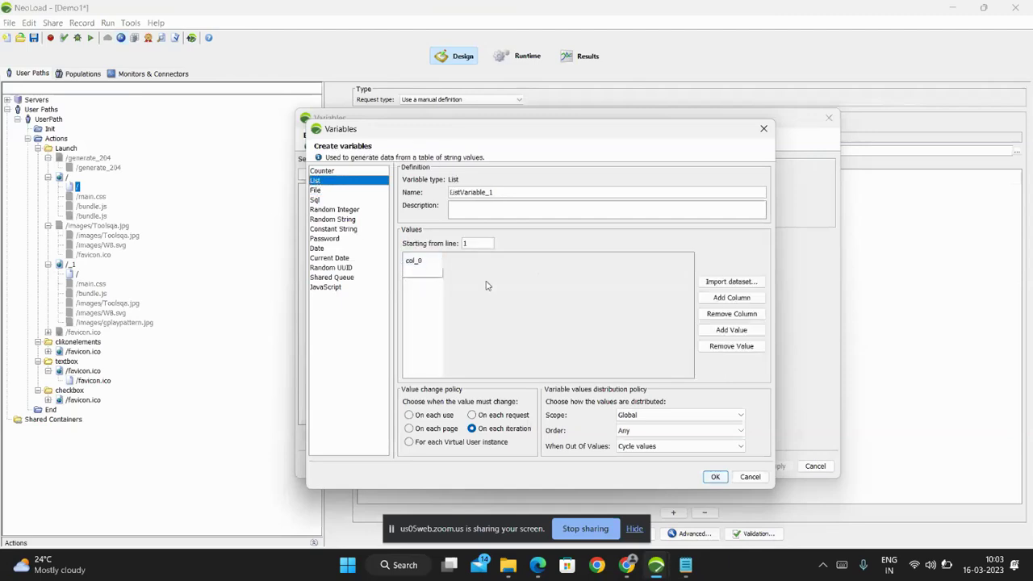
click(315, 191)
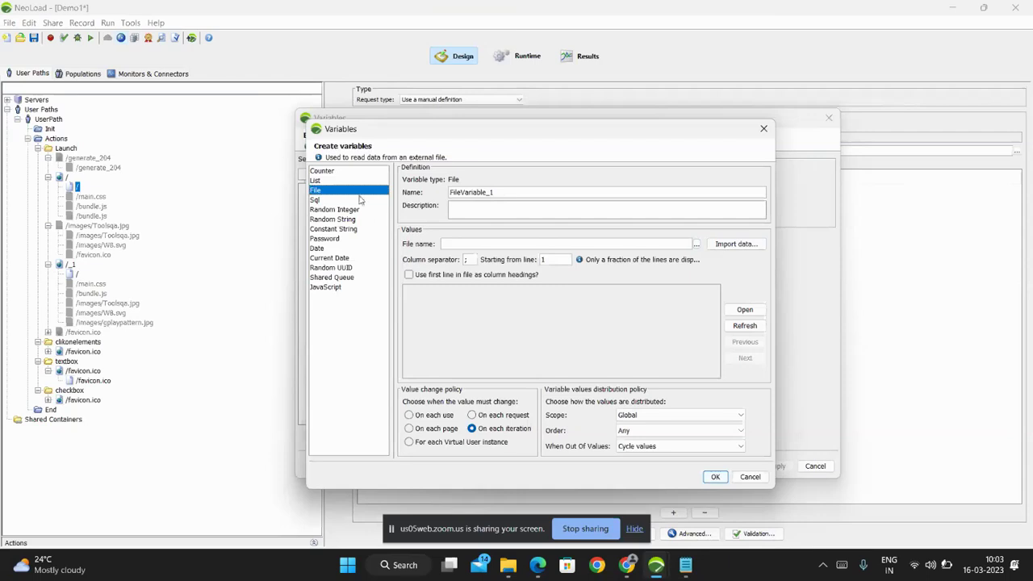
click(316, 200)
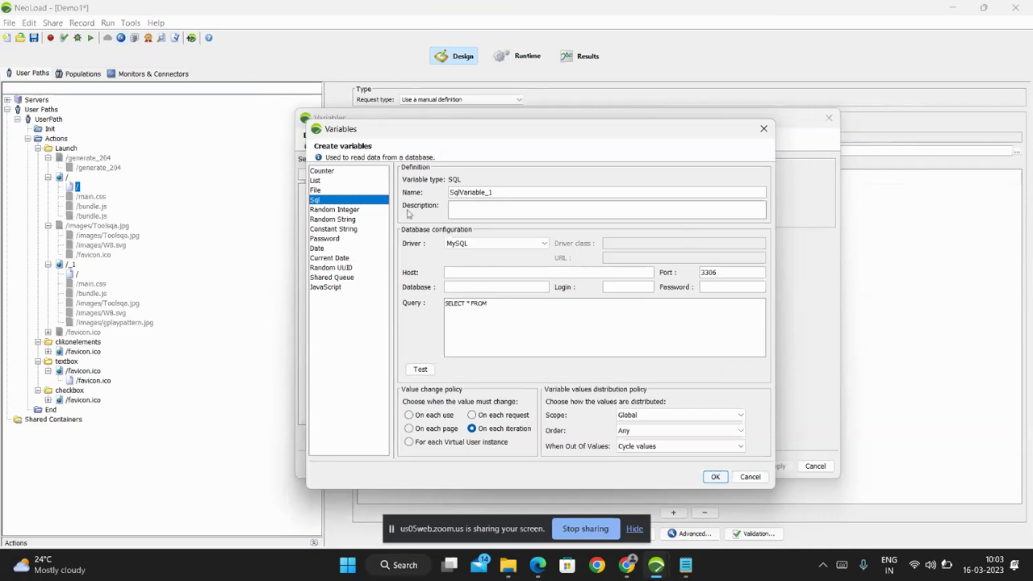
click(336, 210)
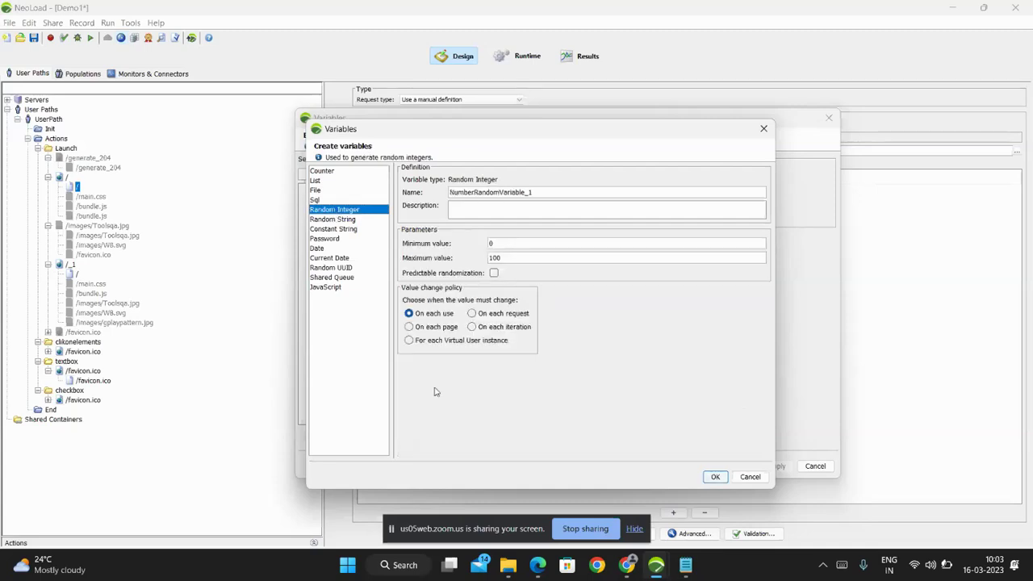
click(336, 220)
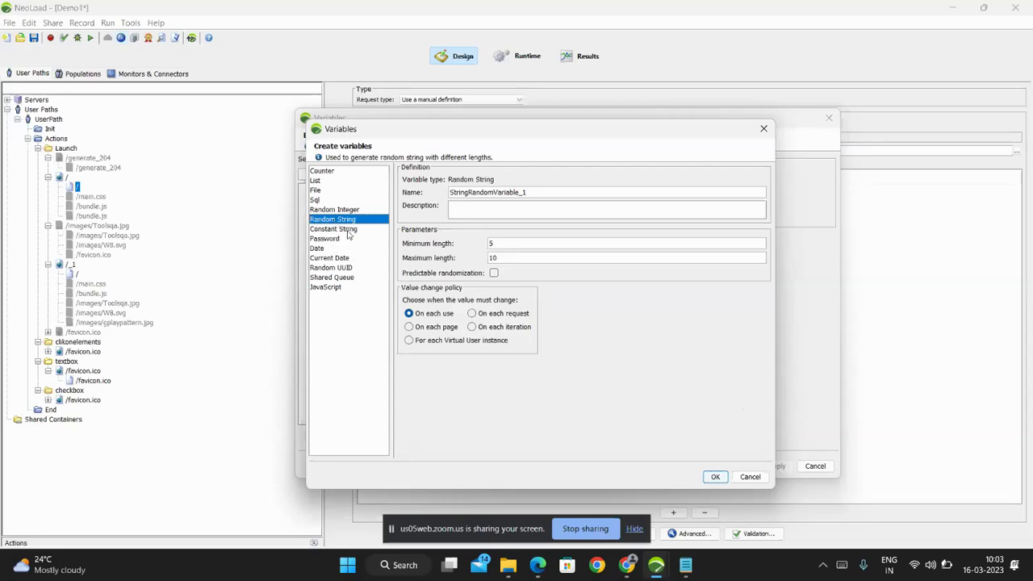
click(349, 231)
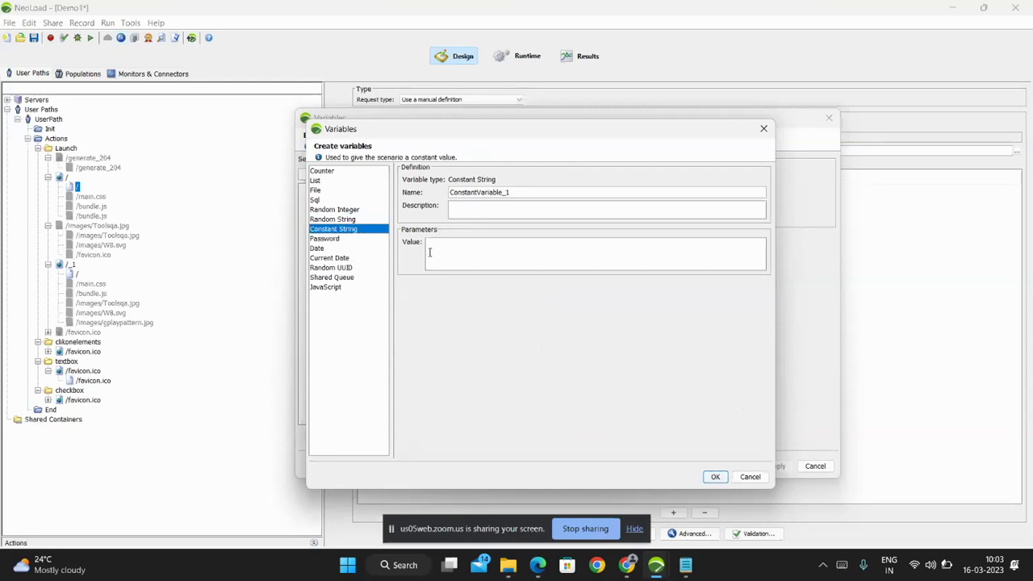
click(335, 241)
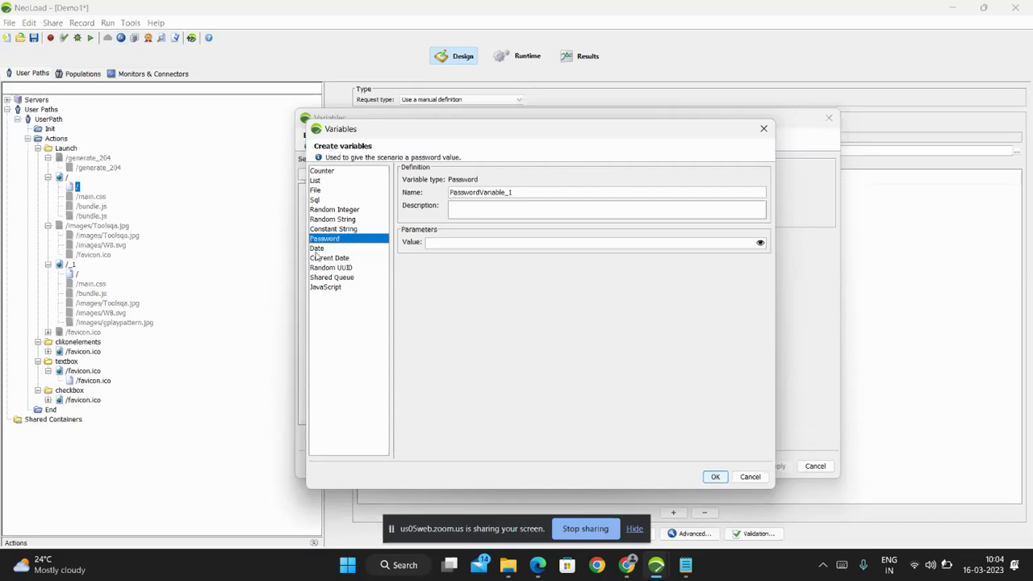
click(316, 249)
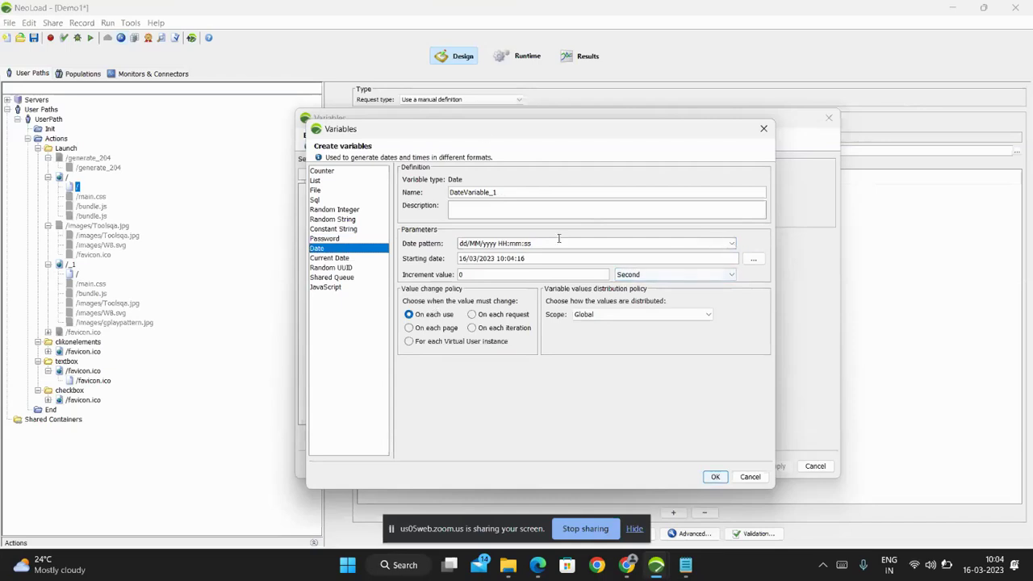
click(332, 258)
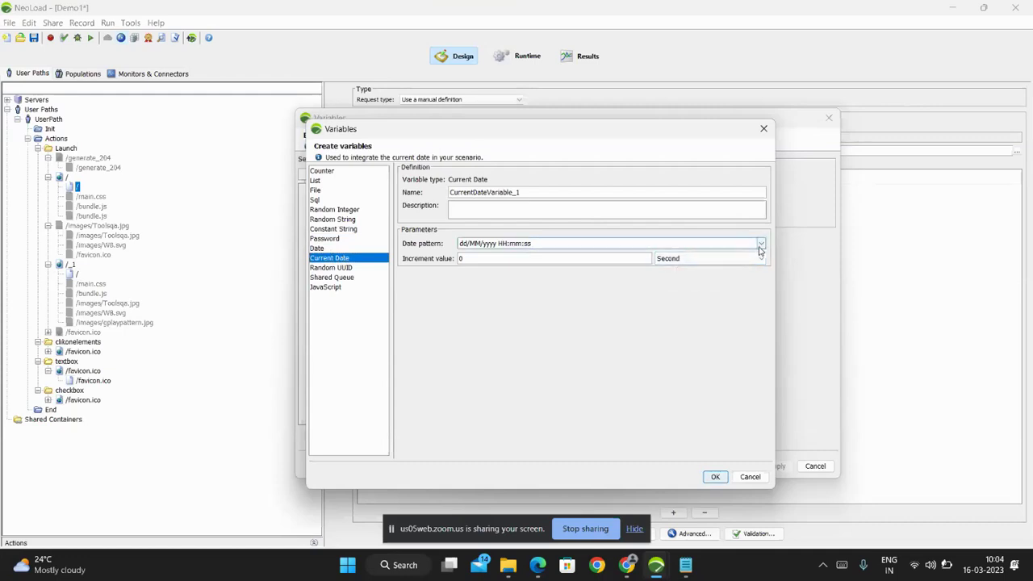
click(761, 242)
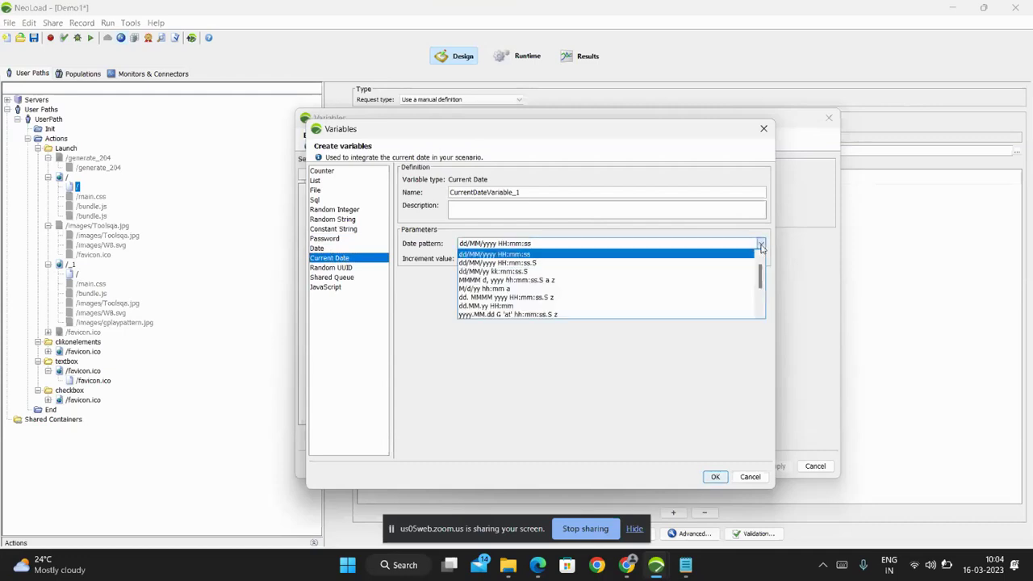
click(602, 232)
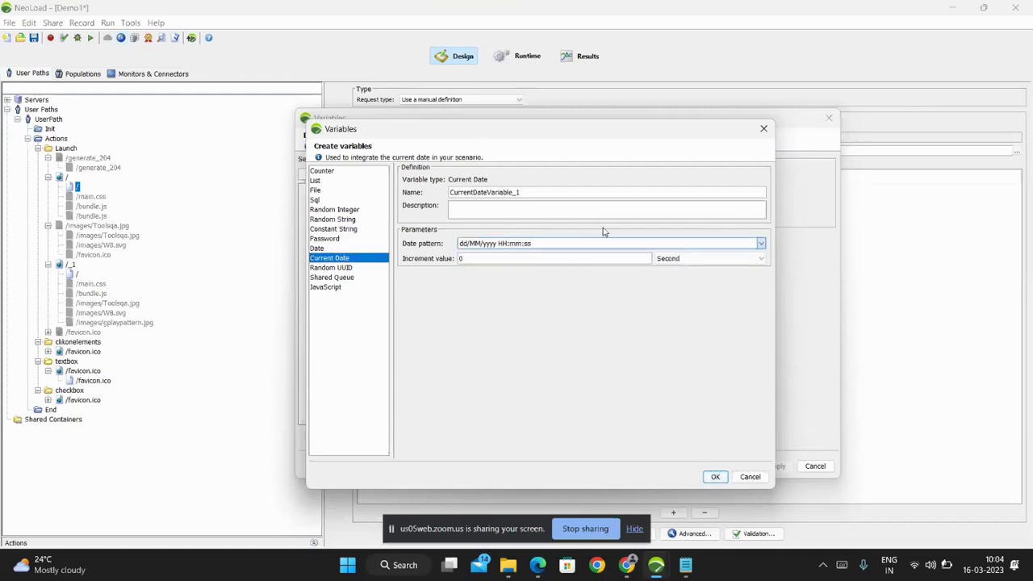
click(346, 271)
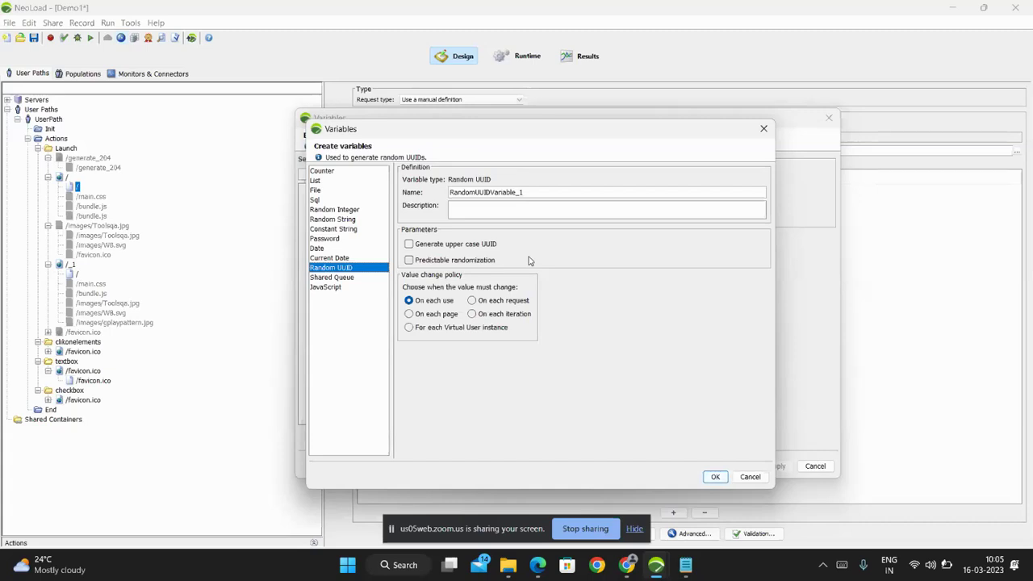
click(349, 278)
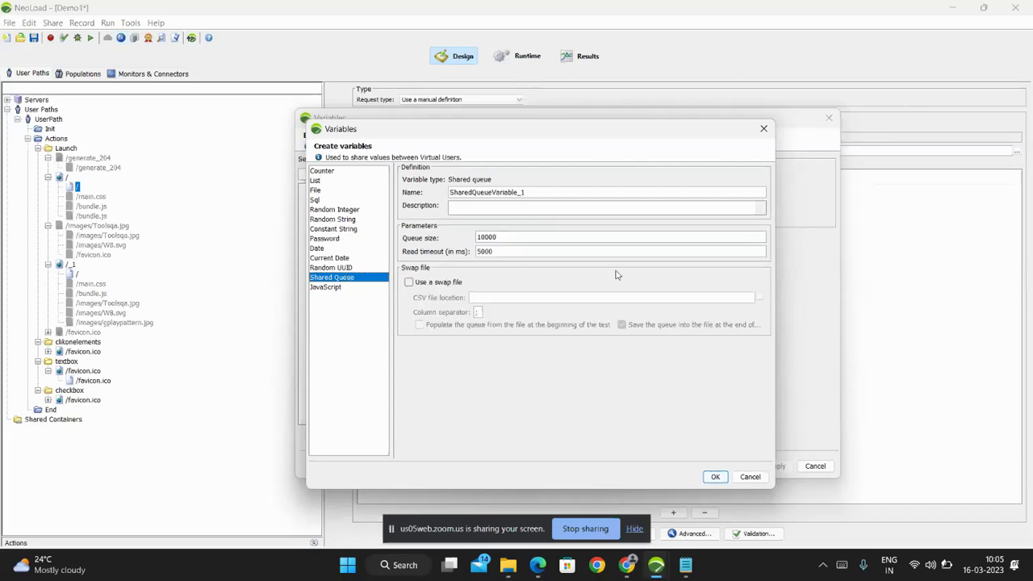
click(329, 288)
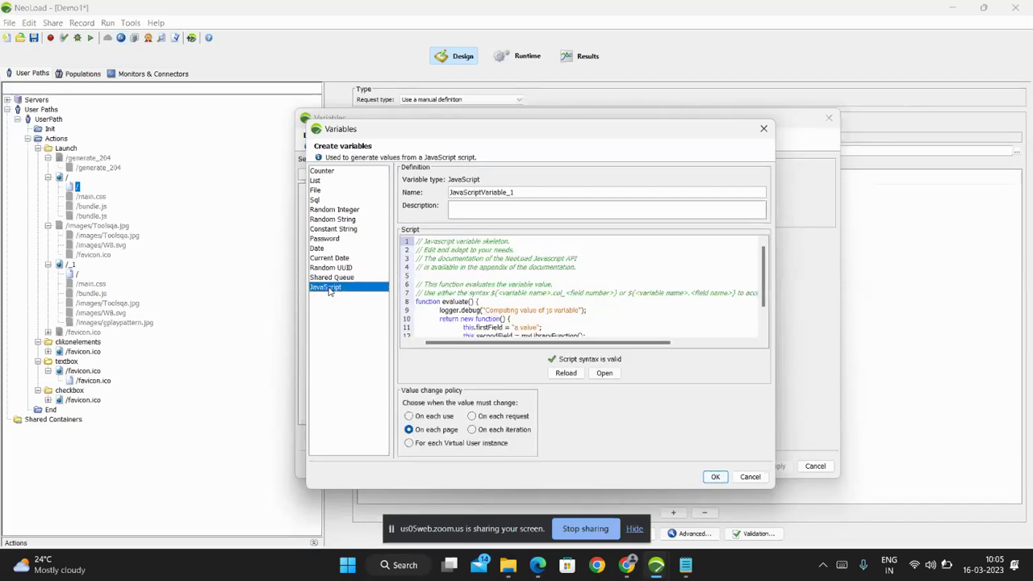
scroll(584, 304, down, 2)
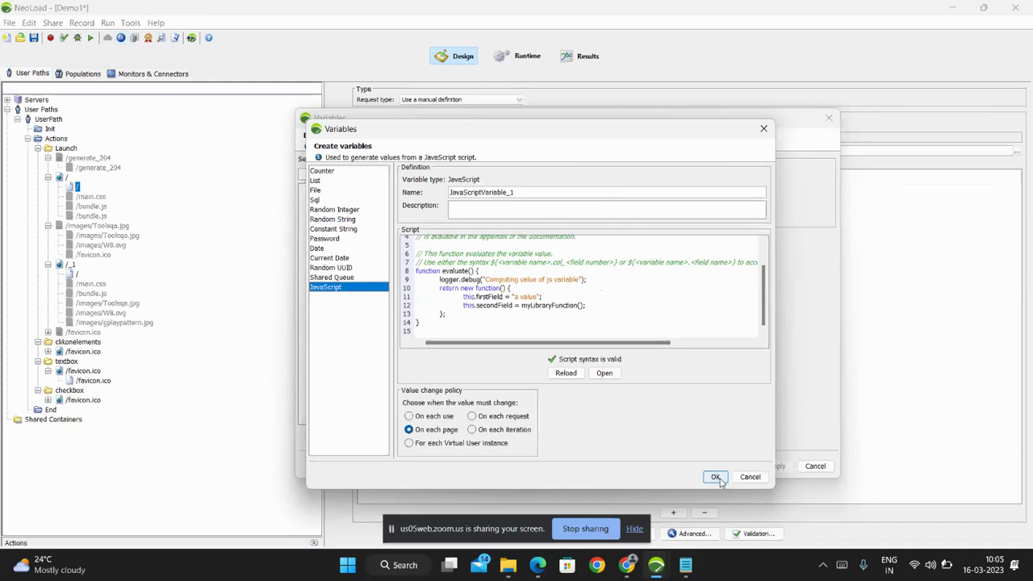
click(750, 477)
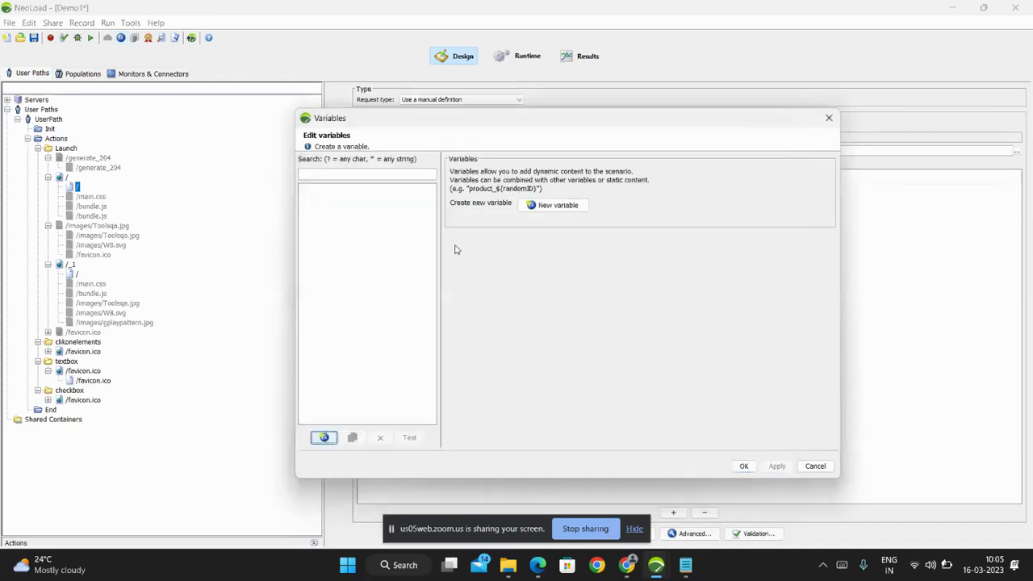
click(323, 438)
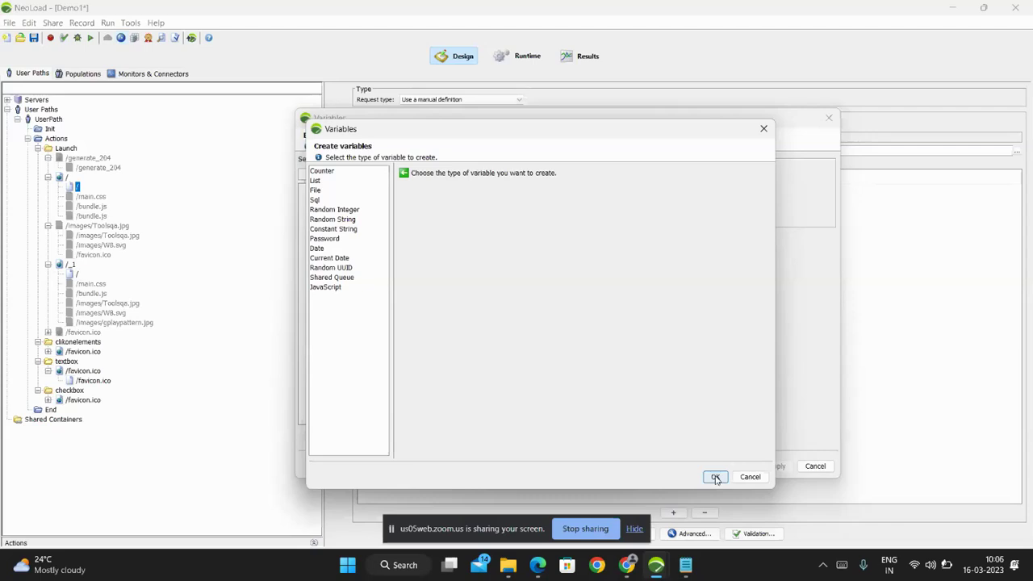
click(715, 477)
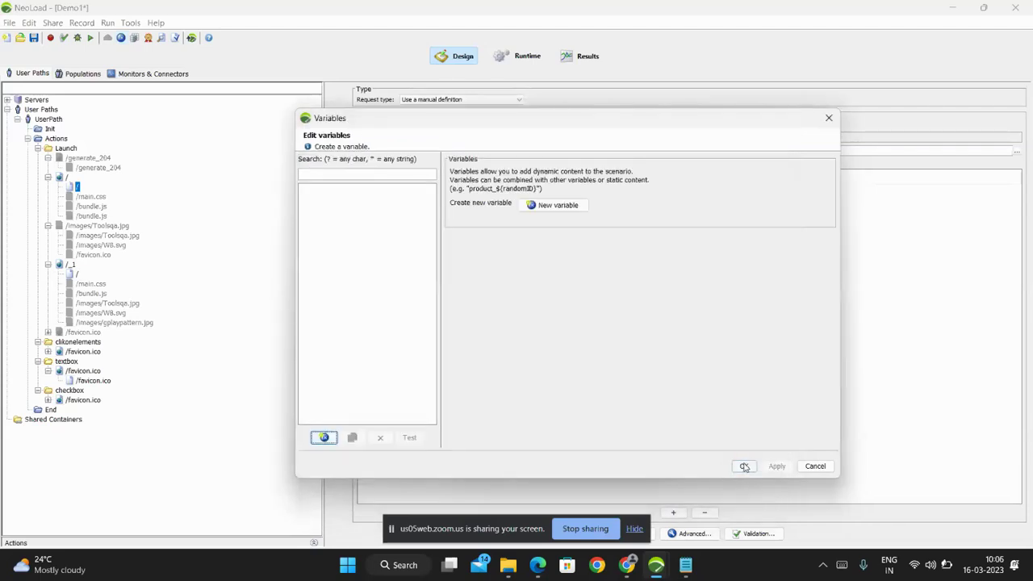
click(743, 466)
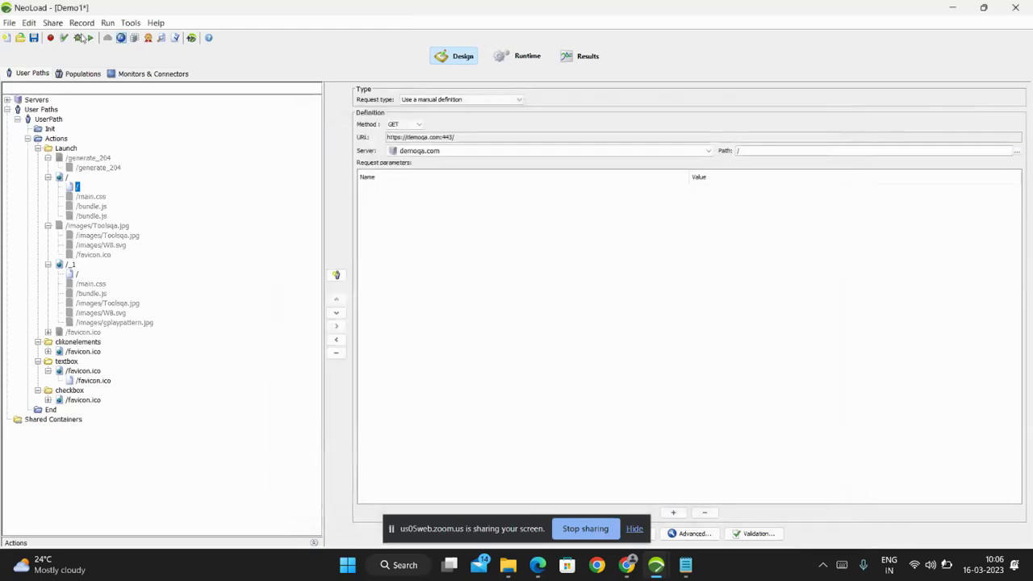
Cancel the Search and replace wizard unchanged and show the UserPath's general settings.
click(162, 38)
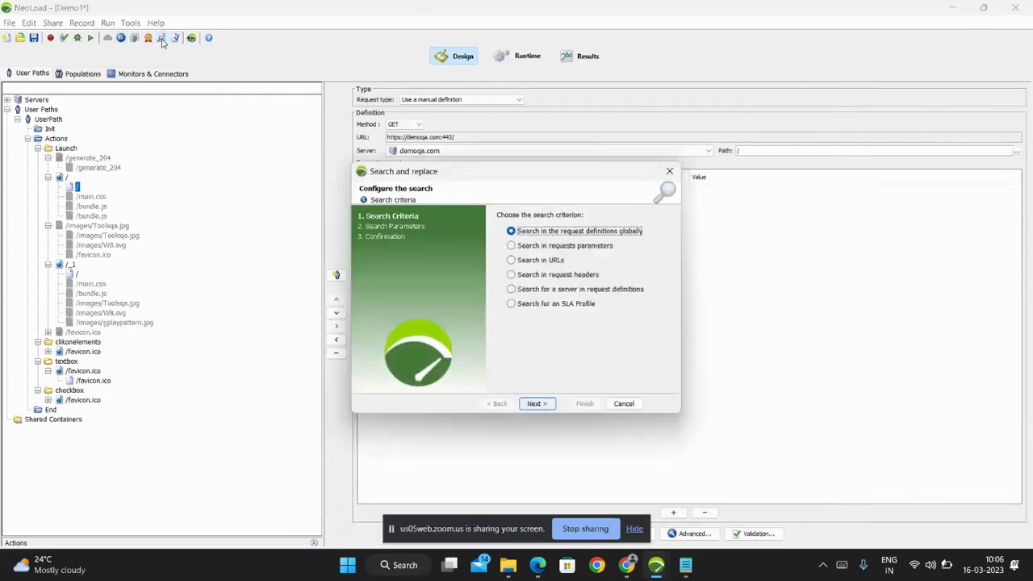
click(539, 404)
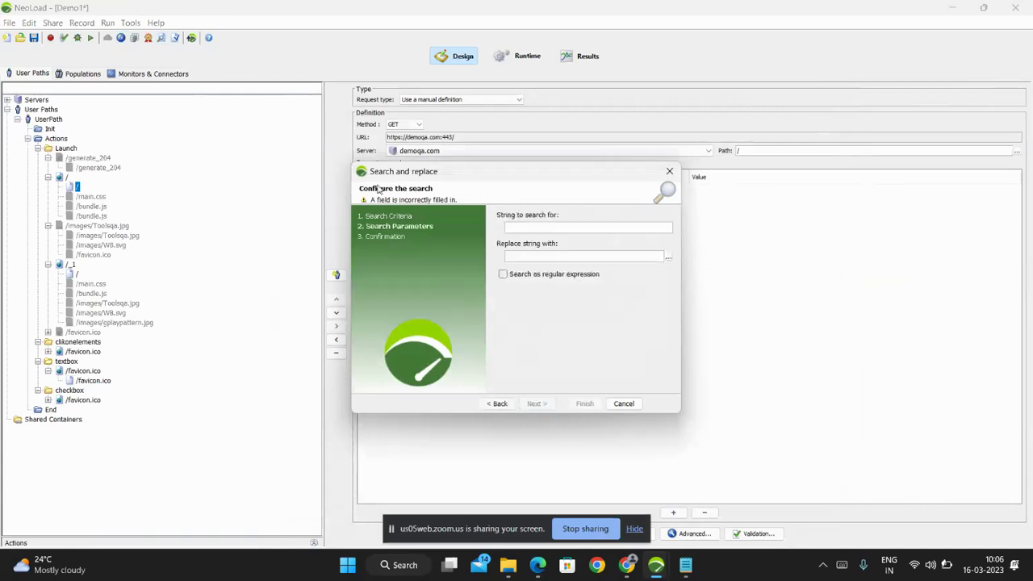
click(624, 403)
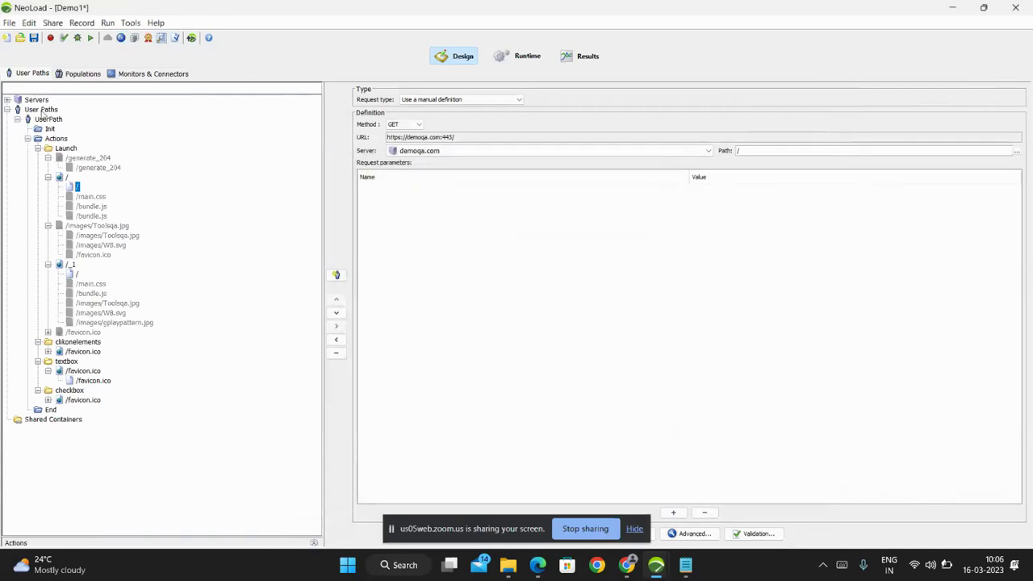
click(46, 120)
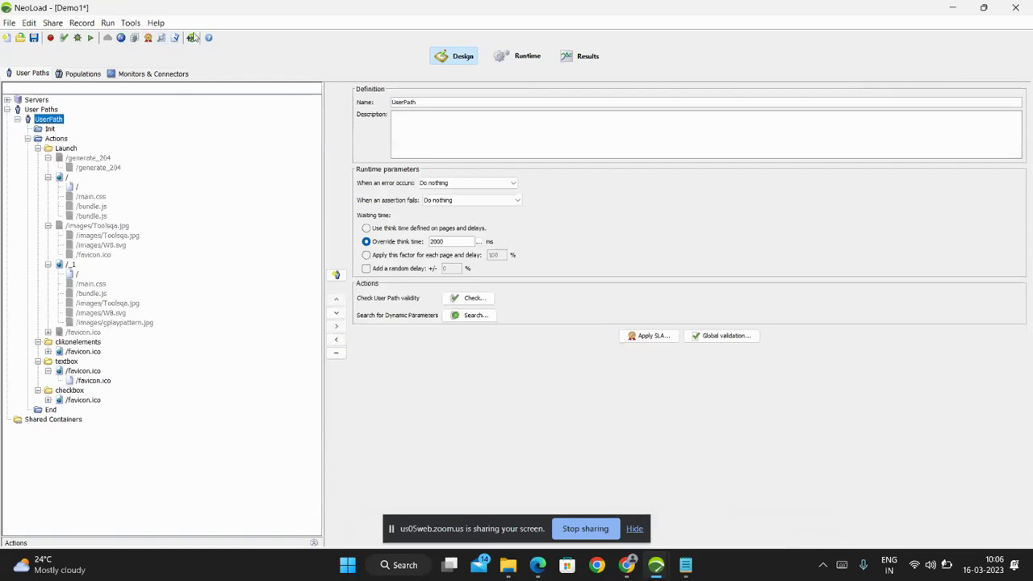
In Search and replace, enter test search 's' and replacement 'hduyc', then cancel without replacing.
click(162, 38)
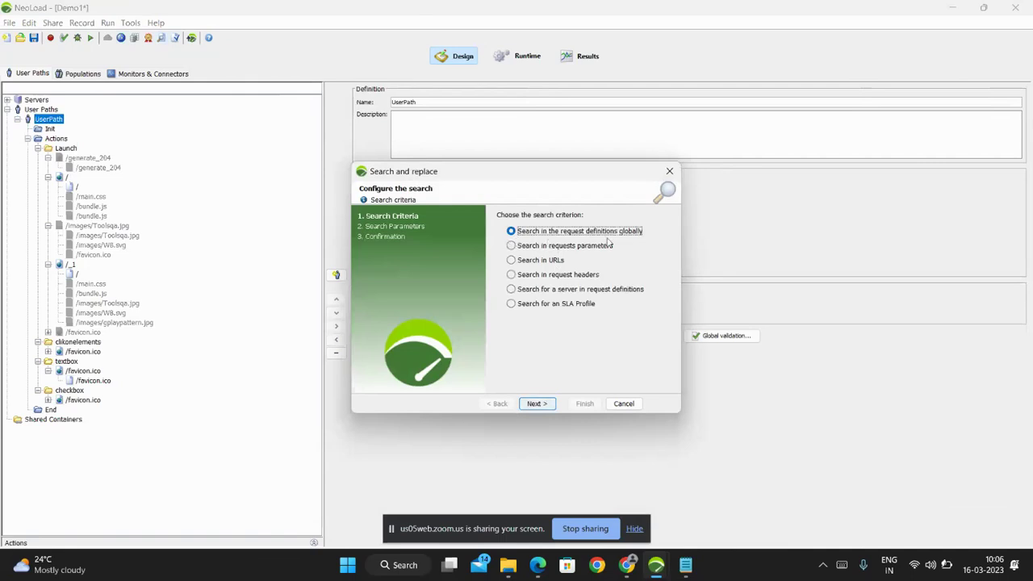
click(537, 404)
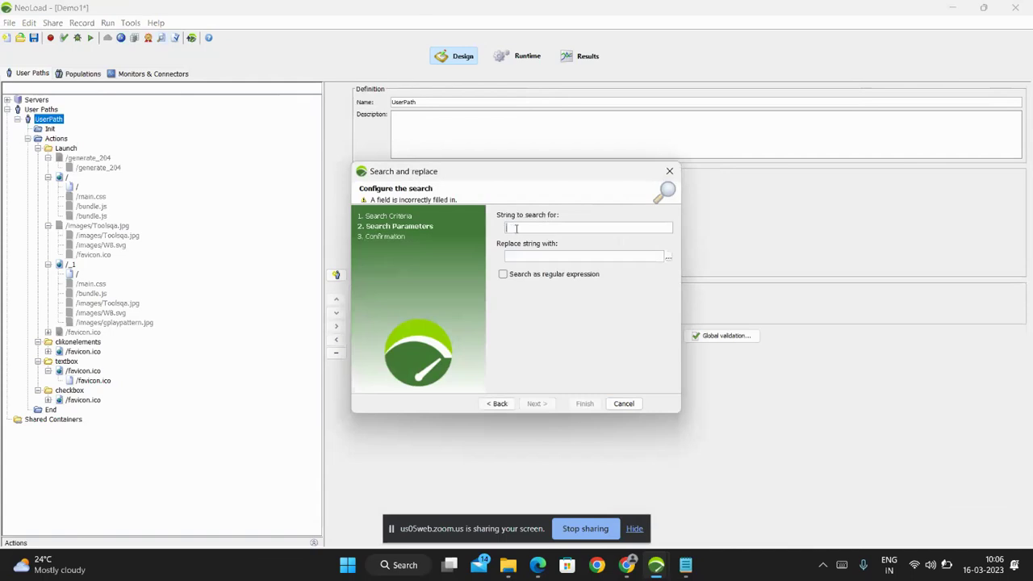
text(s)
key(BackSpace)
text(ssit)
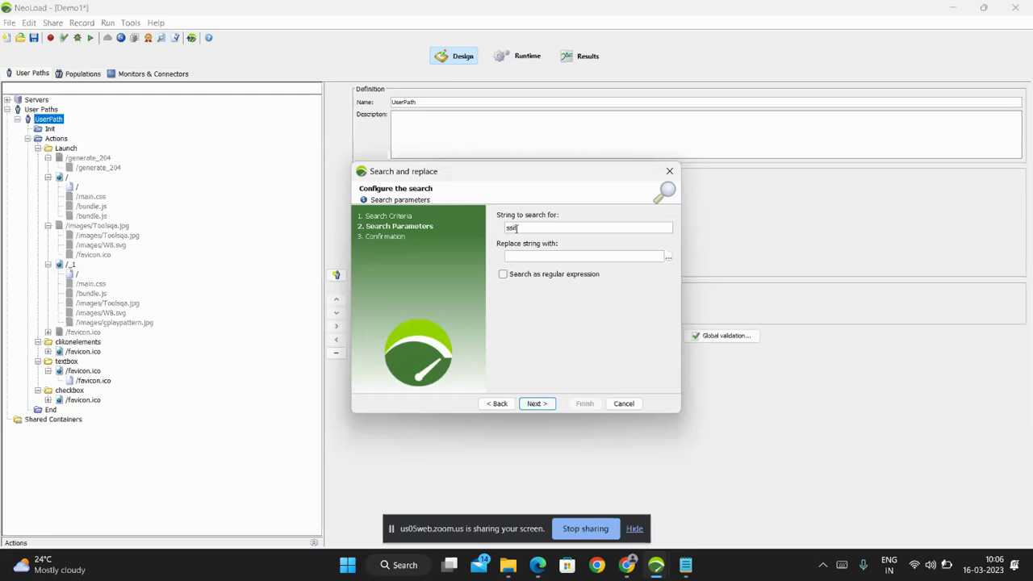
click(619, 256)
text(hduycj)
click(623, 403)
Expand the clickonelements and checkbox favicon pages, declining the prompt to move the favicon request.
click(72, 188)
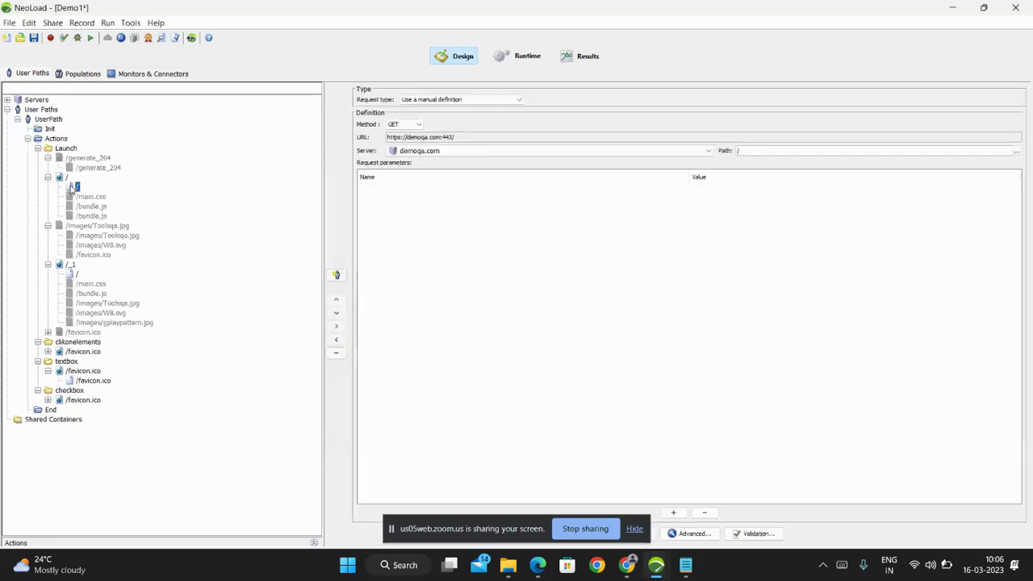
click(77, 274)
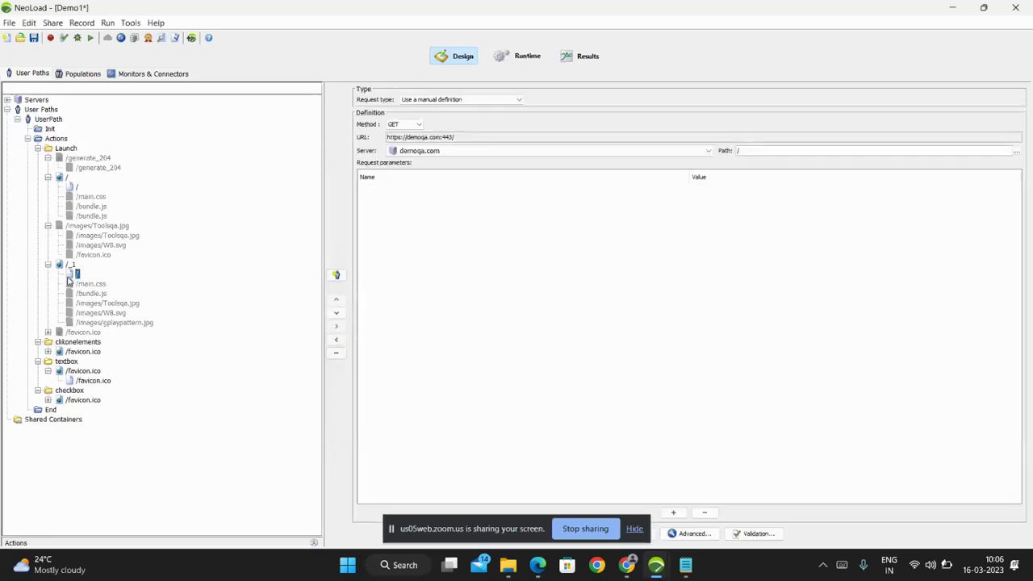
double_click(81, 352)
click(90, 361)
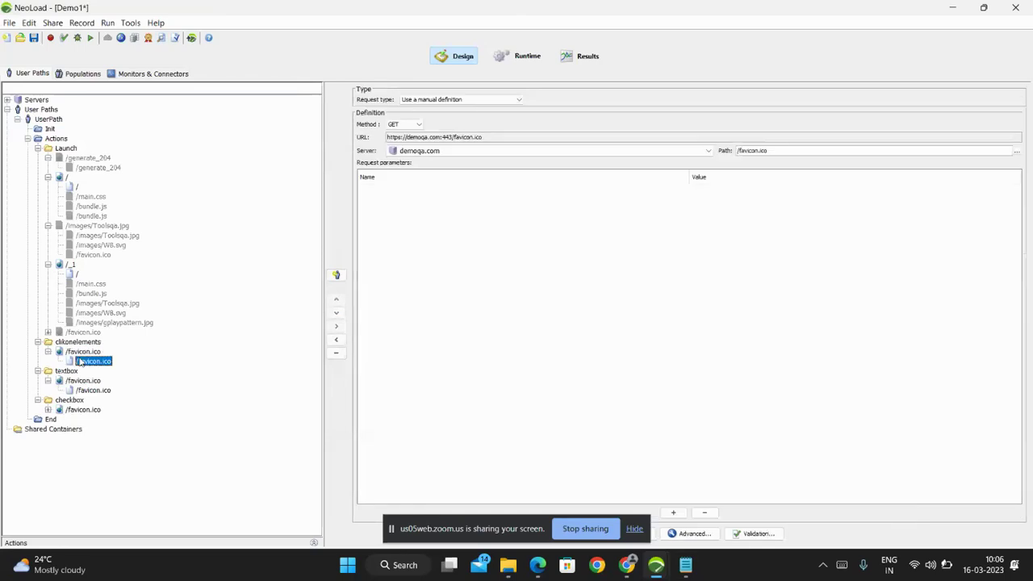
drag(91, 390, 77, 186)
click(140, 332)
key(Tab)
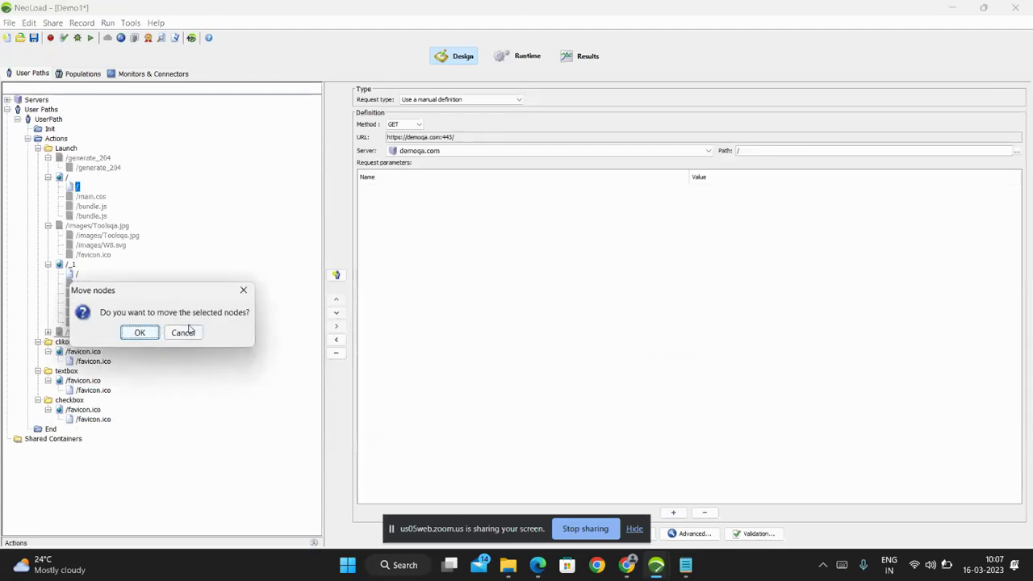
key(Return)
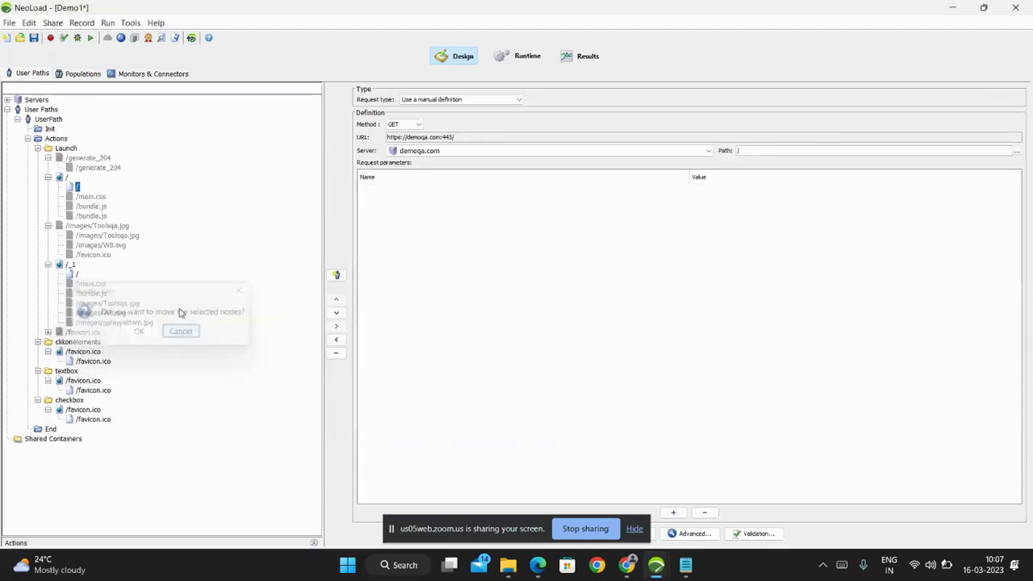
Browse the /generate_204, /main.css, /bundle.js, image and /favicon.ico request definitions.
click(95, 169)
click(94, 198)
click(93, 215)
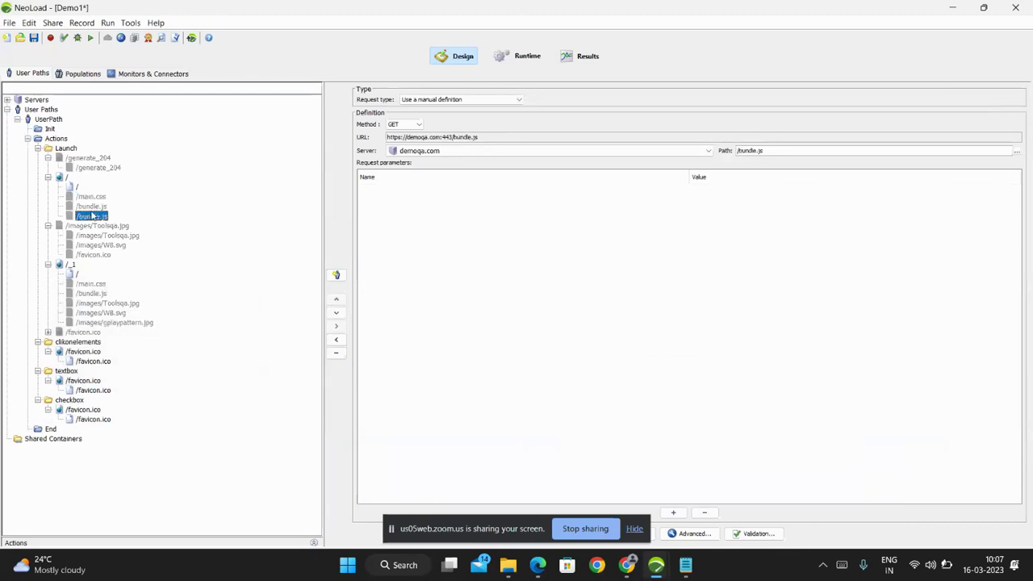
click(101, 235)
click(95, 246)
click(94, 255)
click(92, 284)
Return to the first root '/' request, keeping demoqa.com as its server.
click(78, 187)
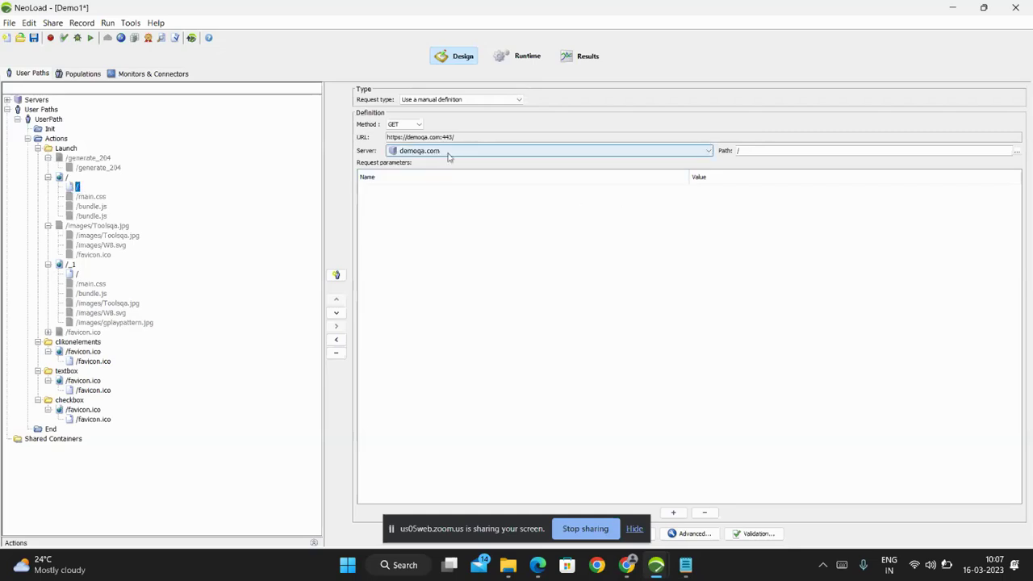
click(449, 156)
click(484, 155)
key(shift+Tab)
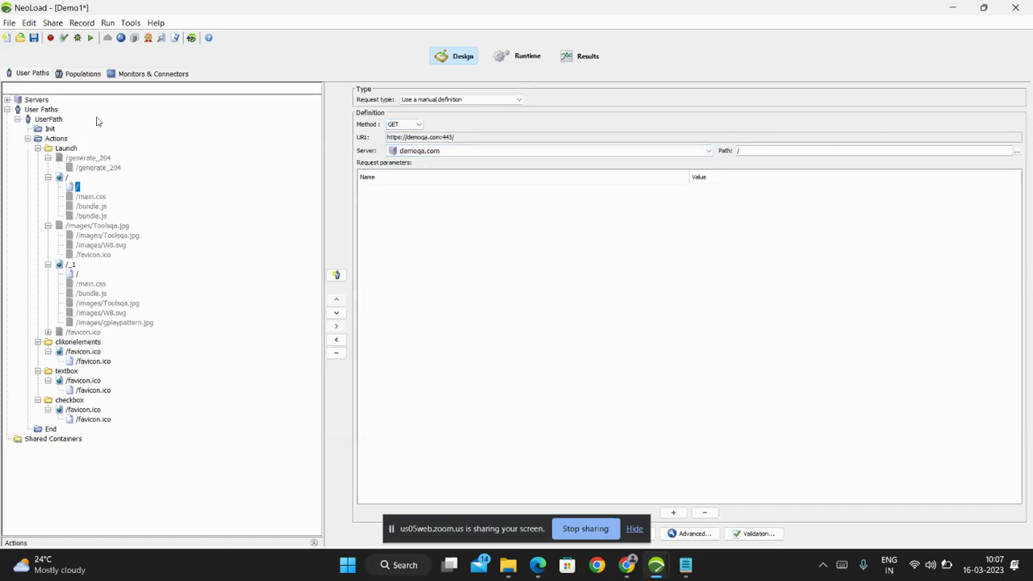
click(162, 38)
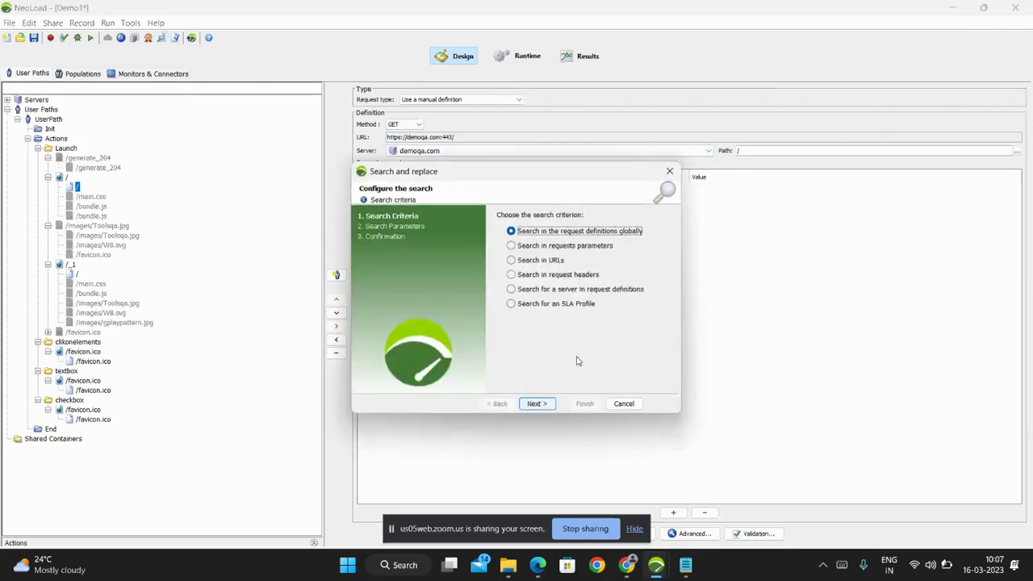
click(537, 403)
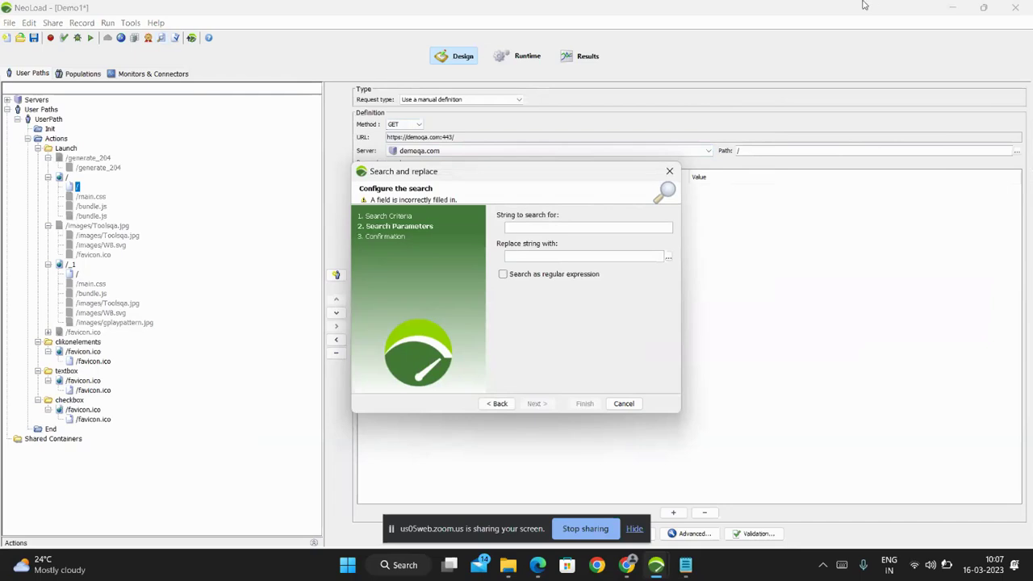
click(668, 256)
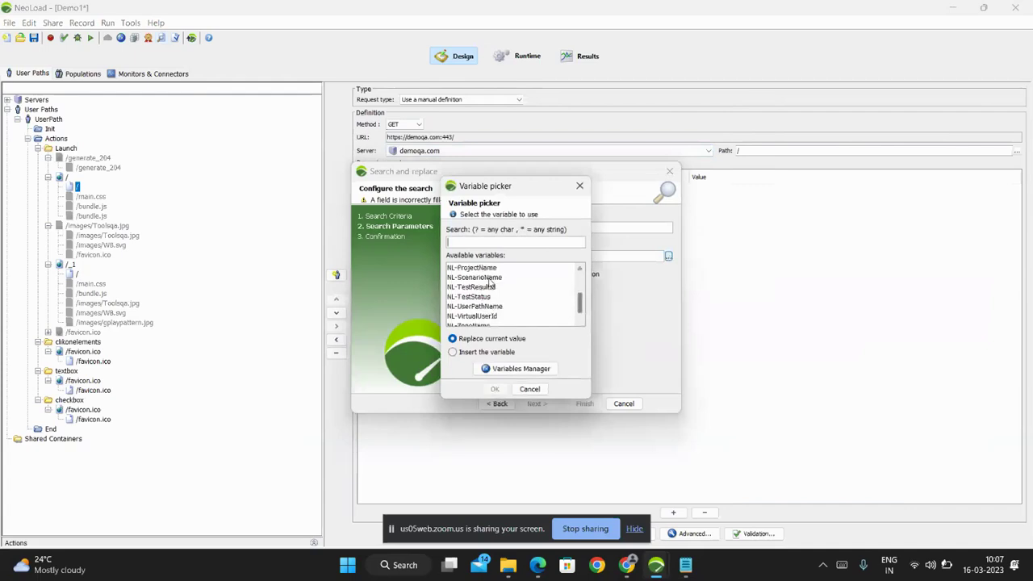
click(530, 389)
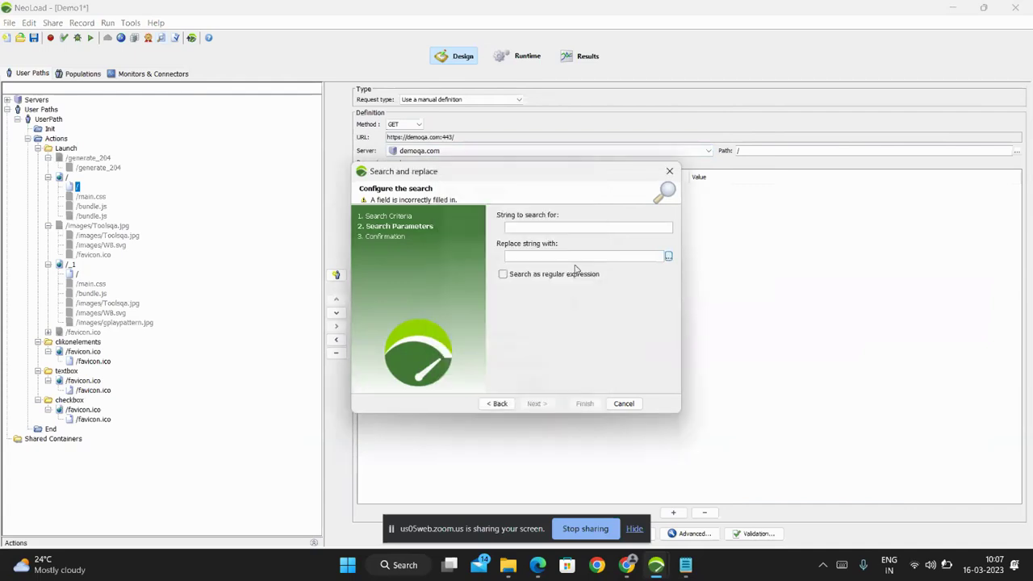
click(668, 256)
scroll(504, 285, up, 2)
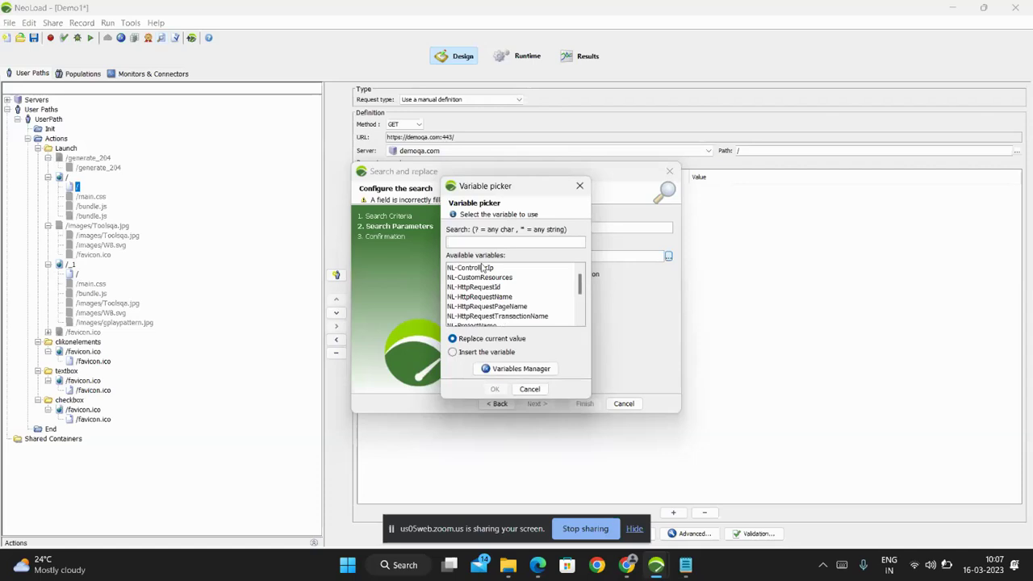
double_click(483, 268)
drag(575, 257, 502, 259)
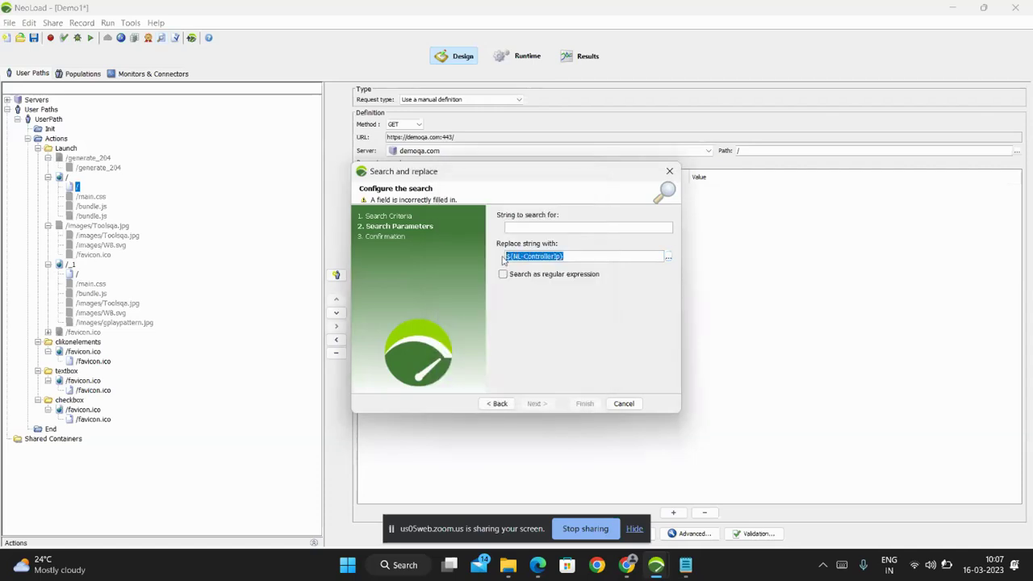
click(541, 256)
double_click(537, 256)
click(624, 406)
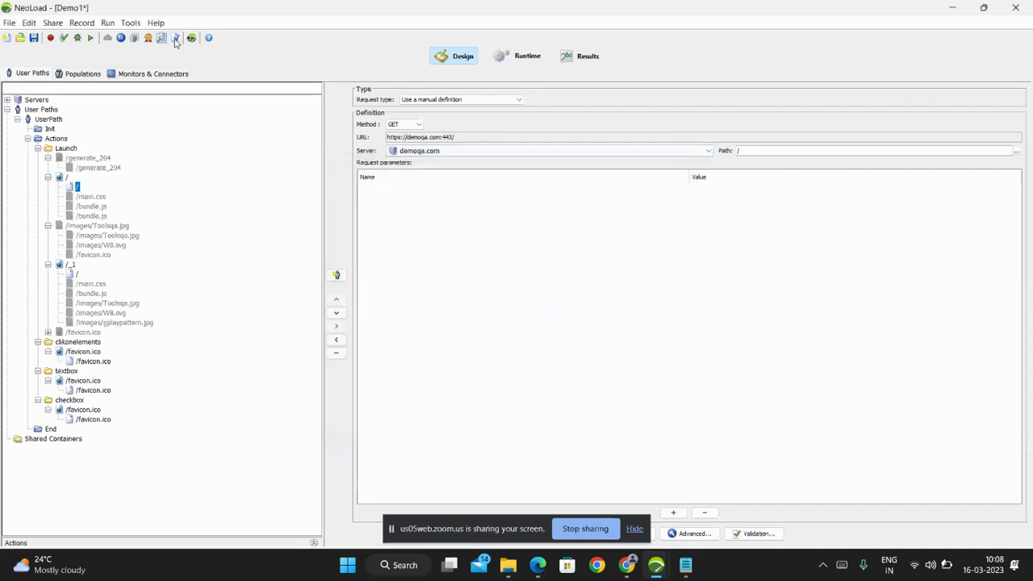
click(175, 39)
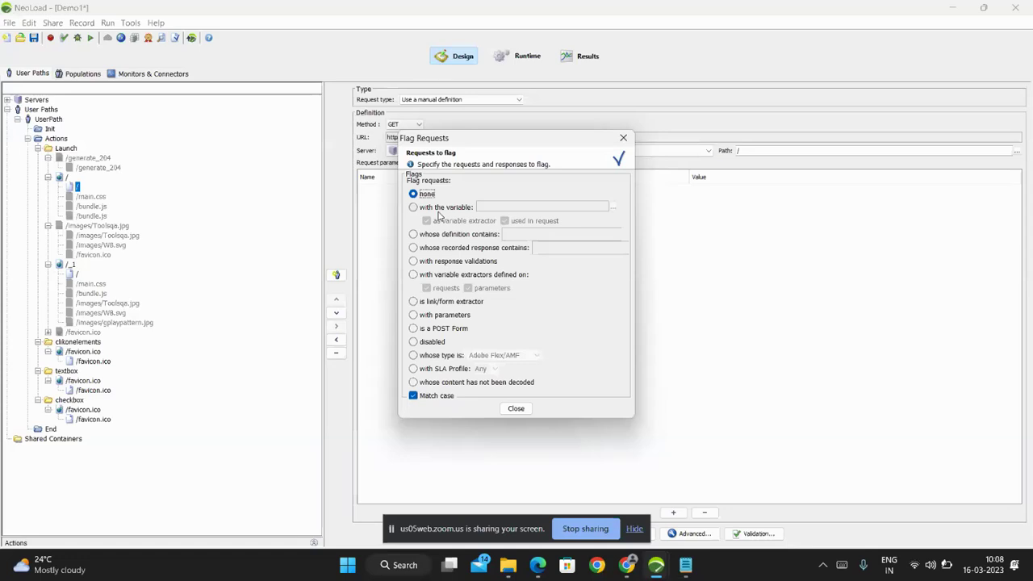
click(429, 248)
click(560, 246)
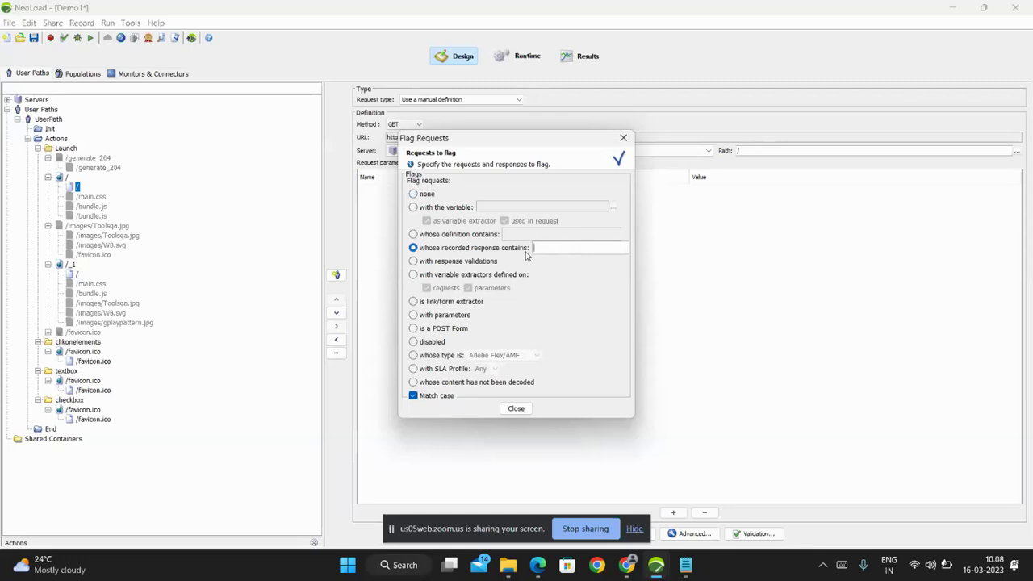
click(435, 248)
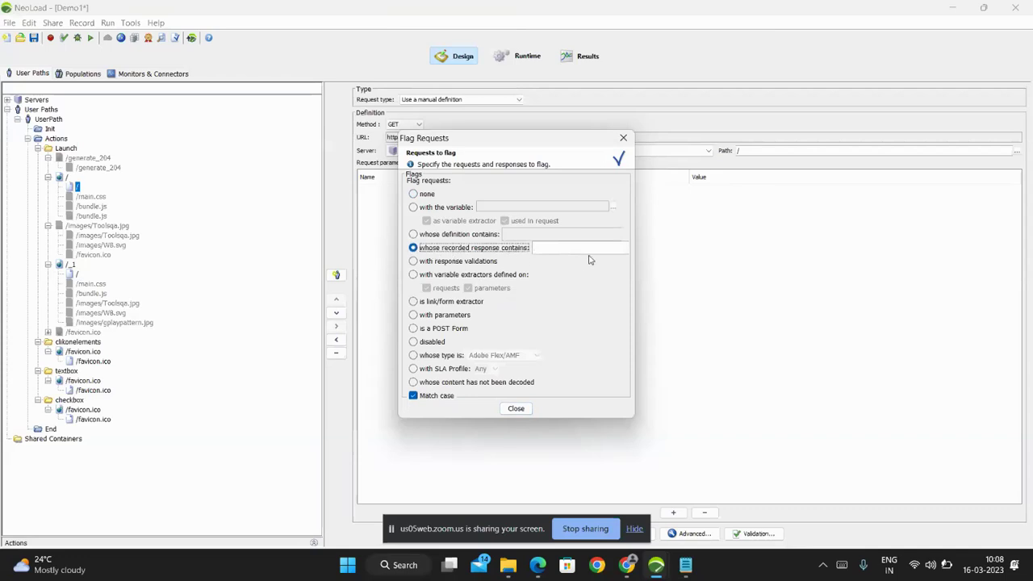
click(518, 410)
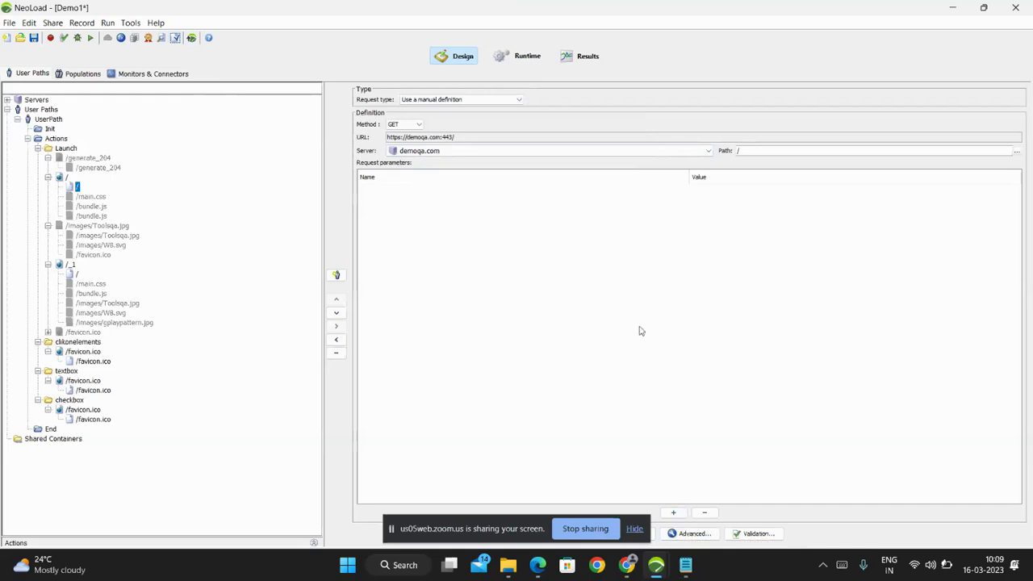
Collapse /generate_204 and /images/Toolsqa.jpg, show the Actions panel, and narrow the left pane.
click(48, 158)
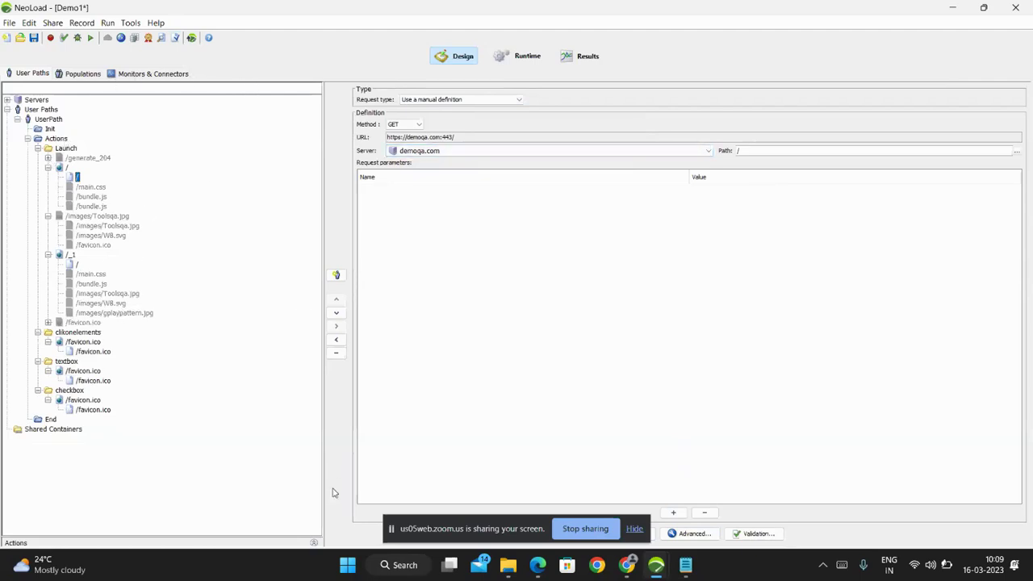
click(314, 543)
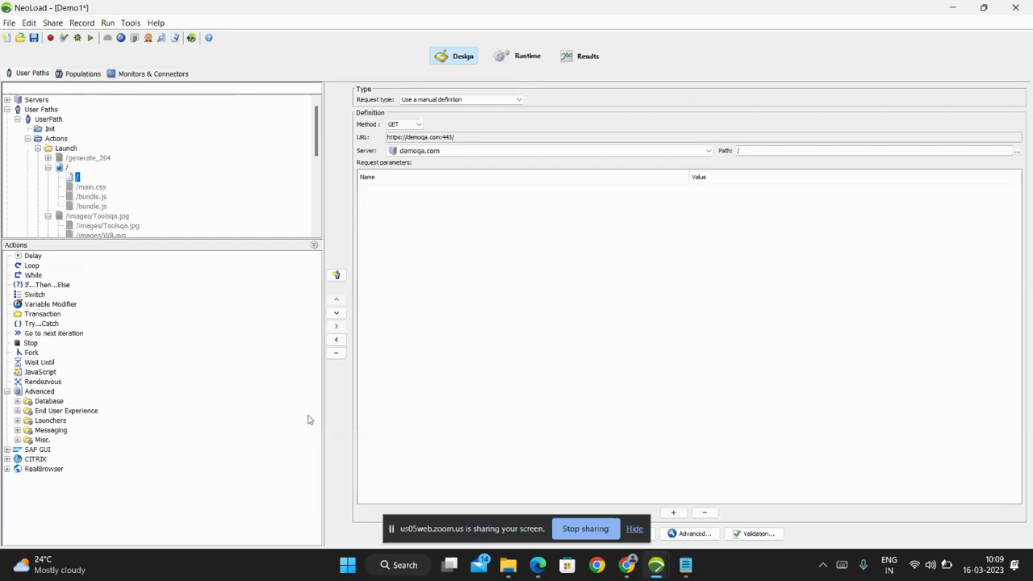
drag(326, 240, 229, 264)
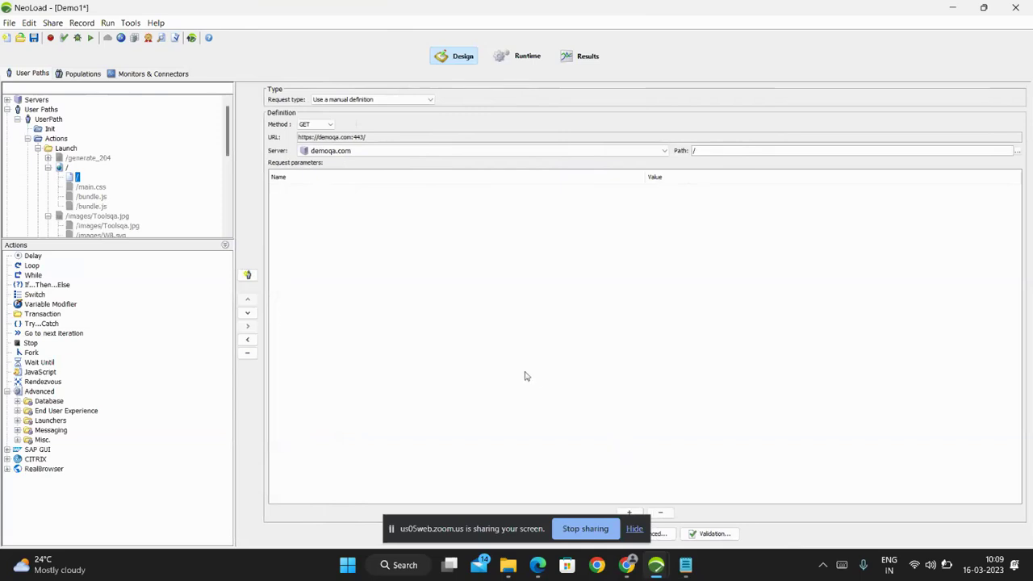
scroll(78, 191, down, 1)
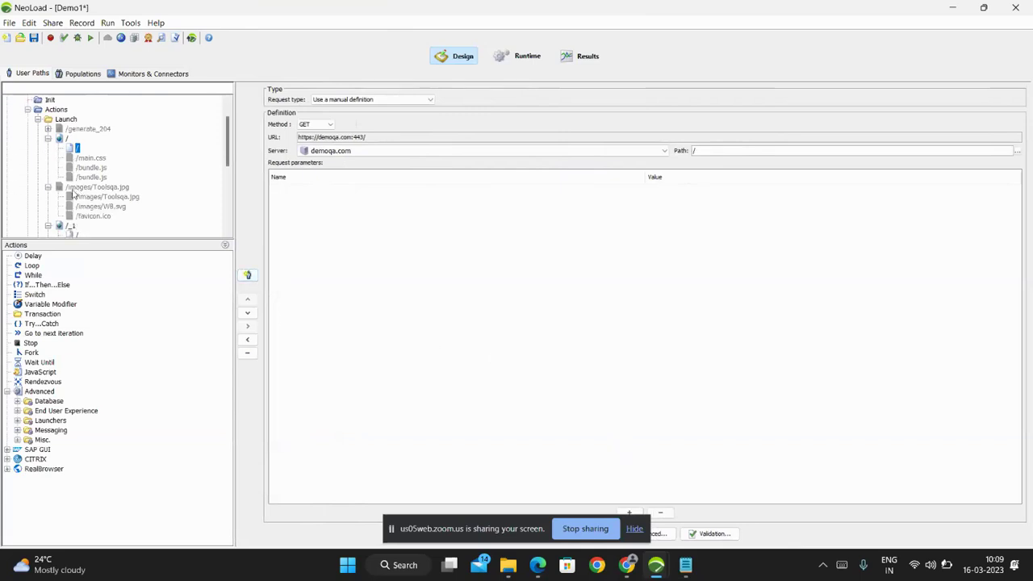
click(48, 187)
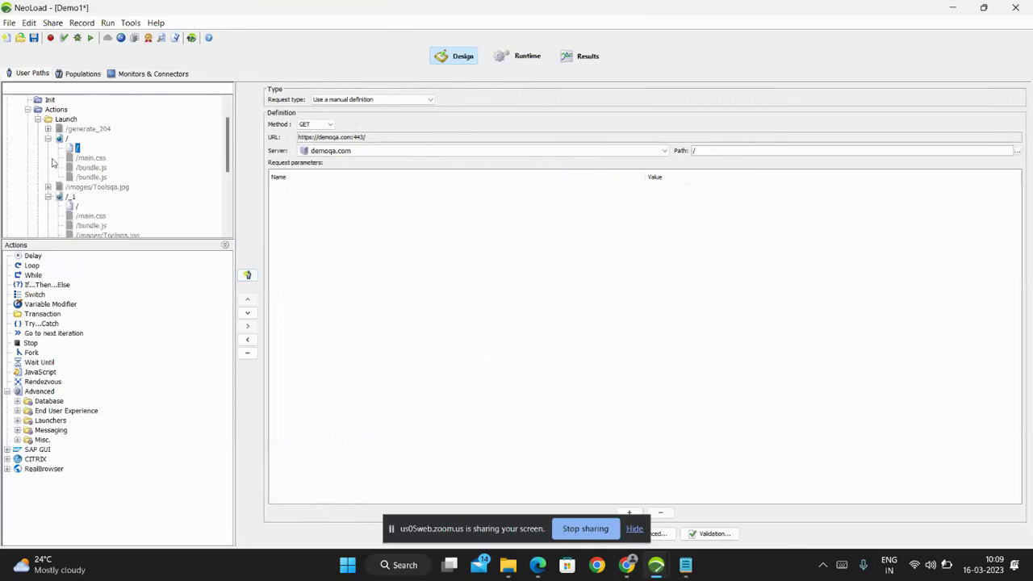